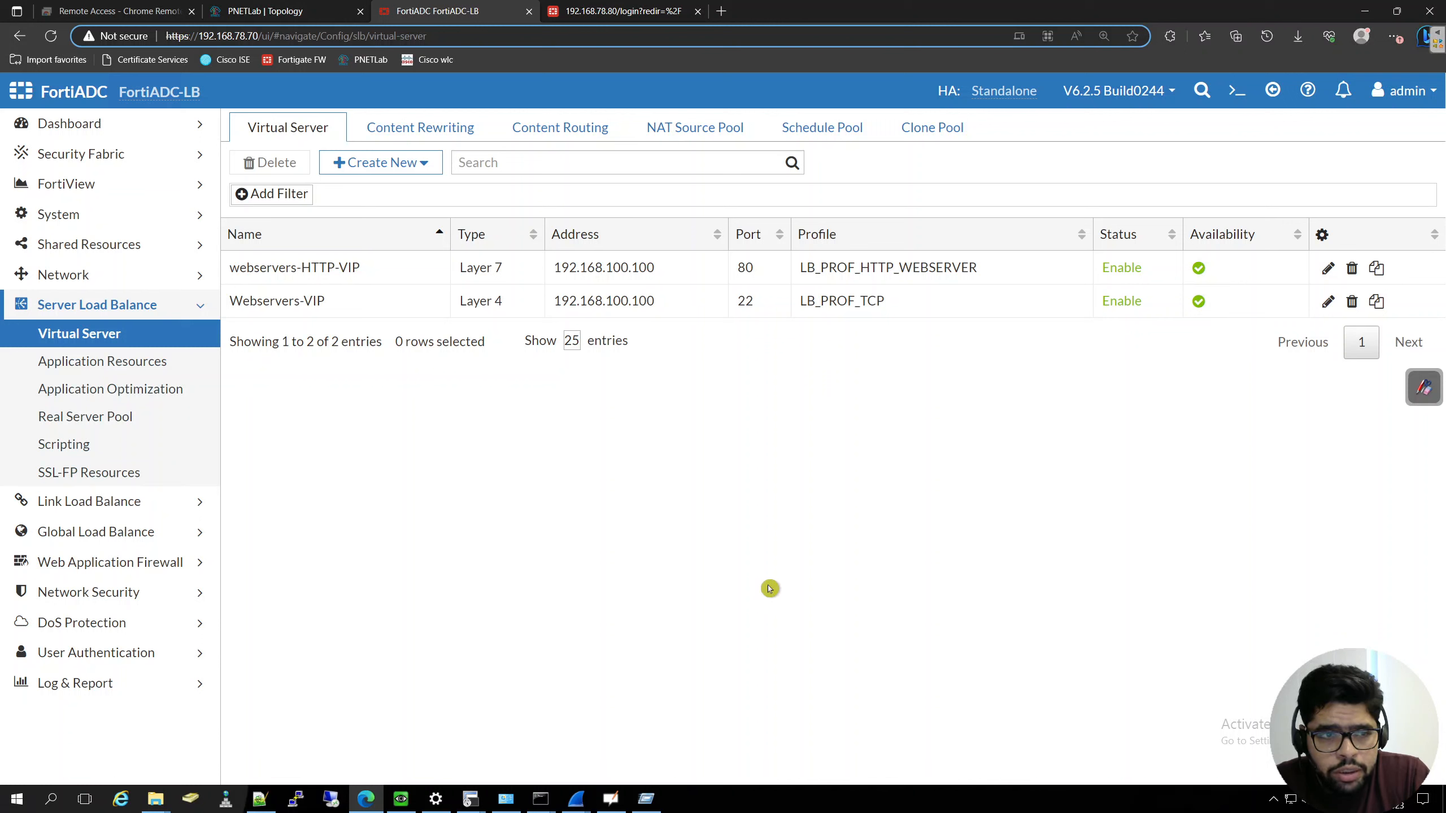
{"action": "left_click", "coordinate": [756, 522]}
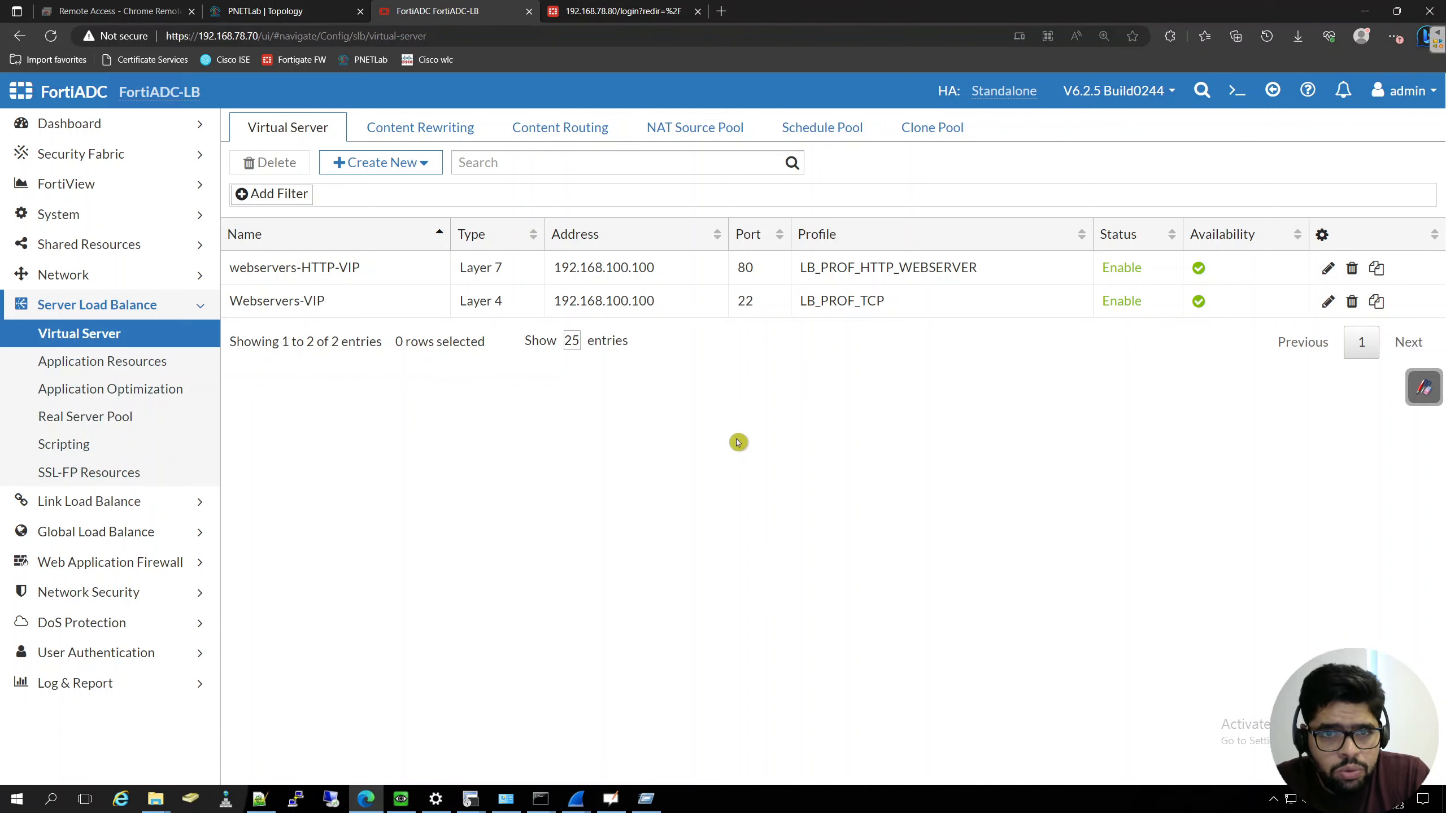
{"action": "left_click", "coordinate": [188, 315]}
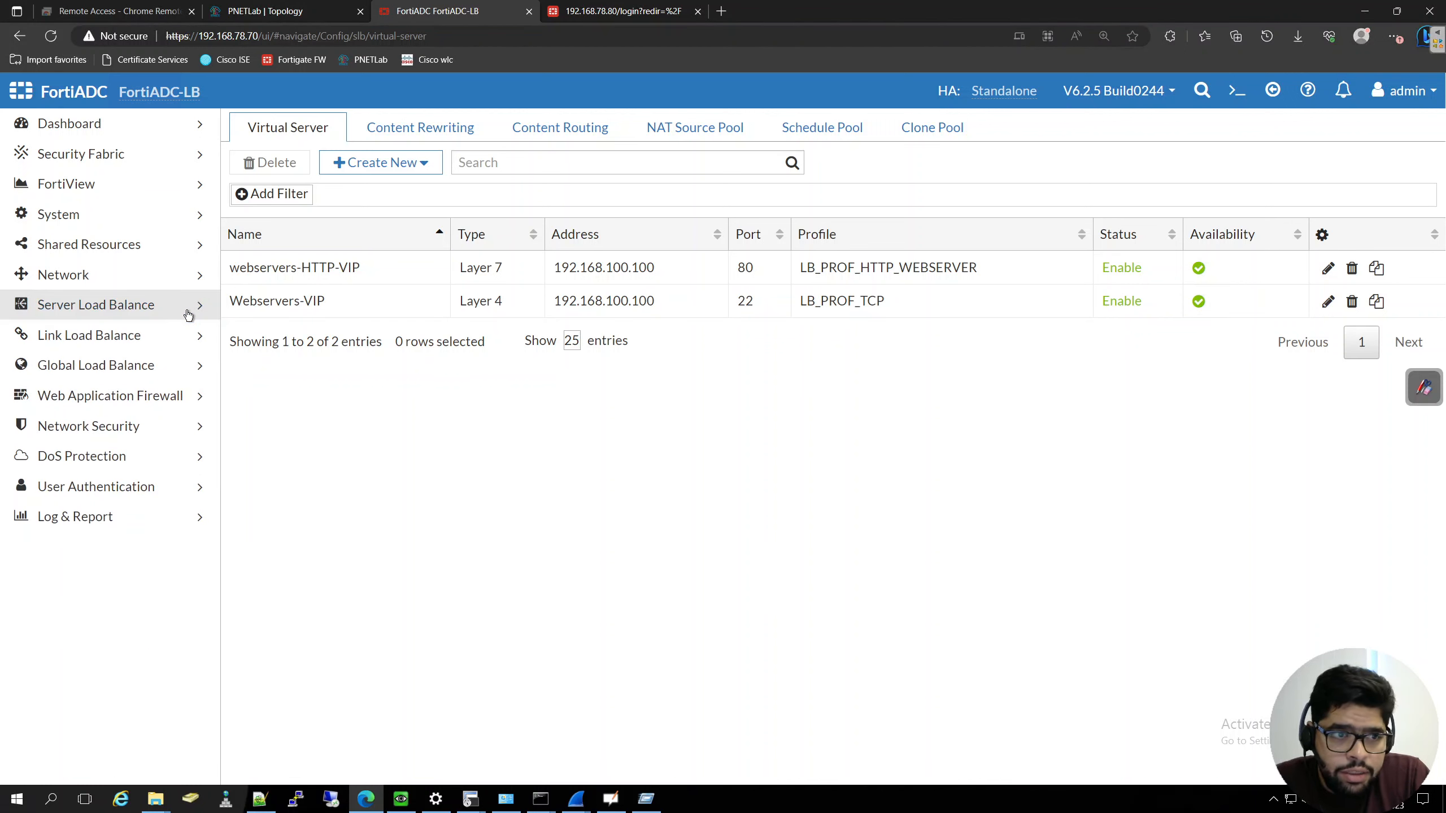
{"action": "left_click", "coordinate": [189, 315]}
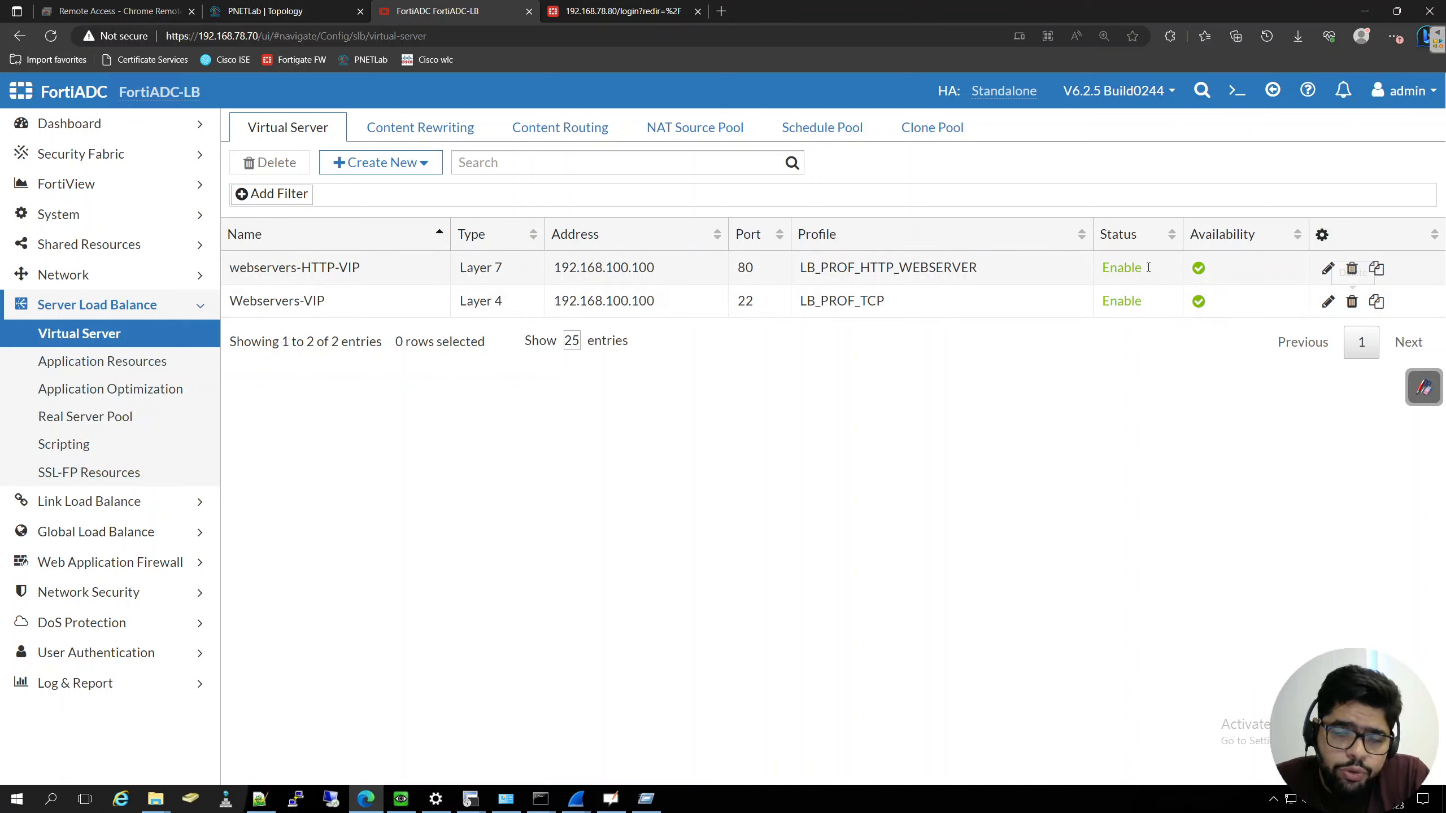
- Edit the webservers-HTTP-VIP virtual server, choose the LB_PROF_HTTPS profile in its general settings and check the available client SSL profiles
{"action": "left_click", "coordinate": [1327, 268]}
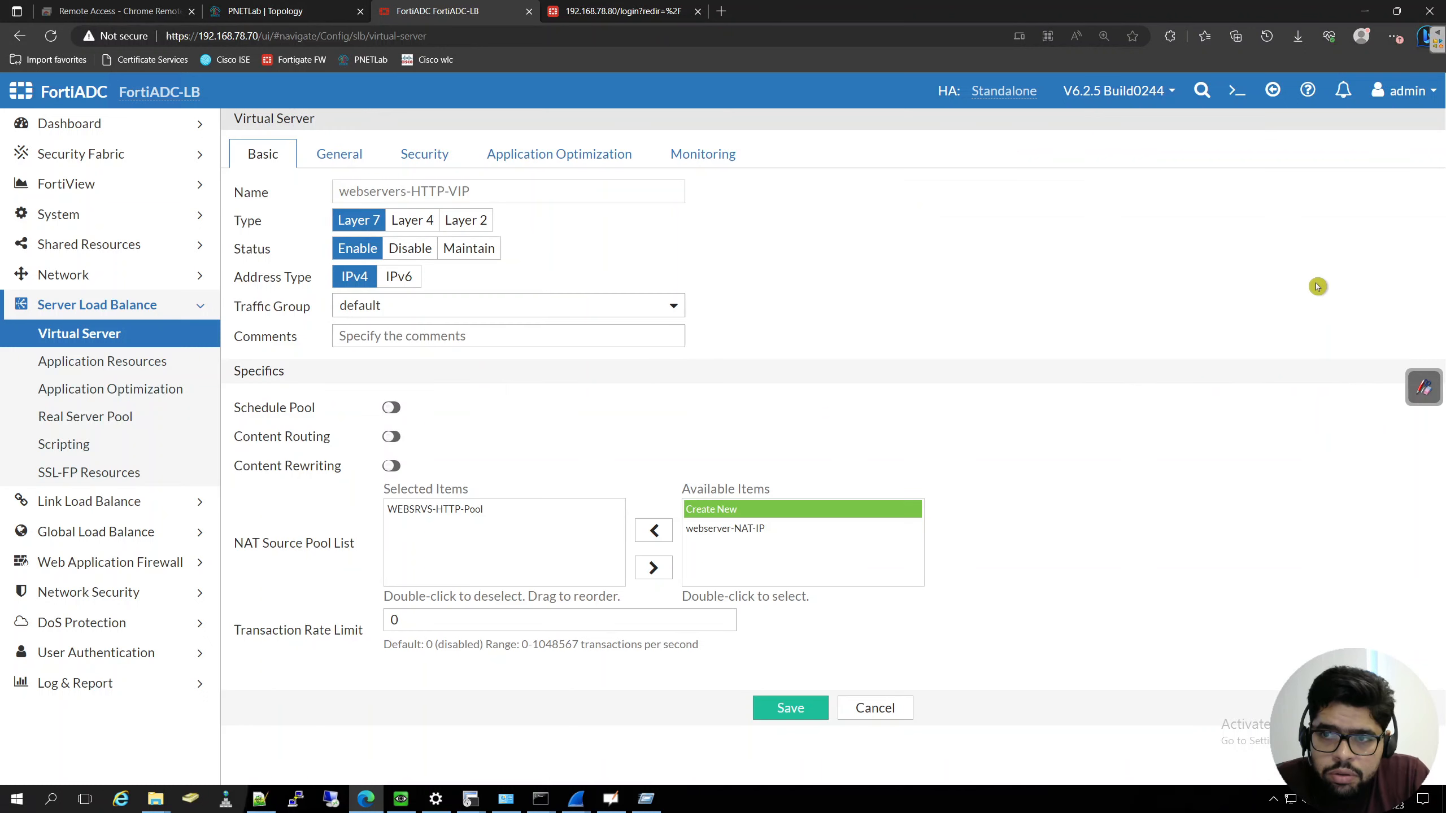
{"action": "left_click", "coordinate": [337, 155]}
{"action": "left_click", "coordinate": [546, 463]}
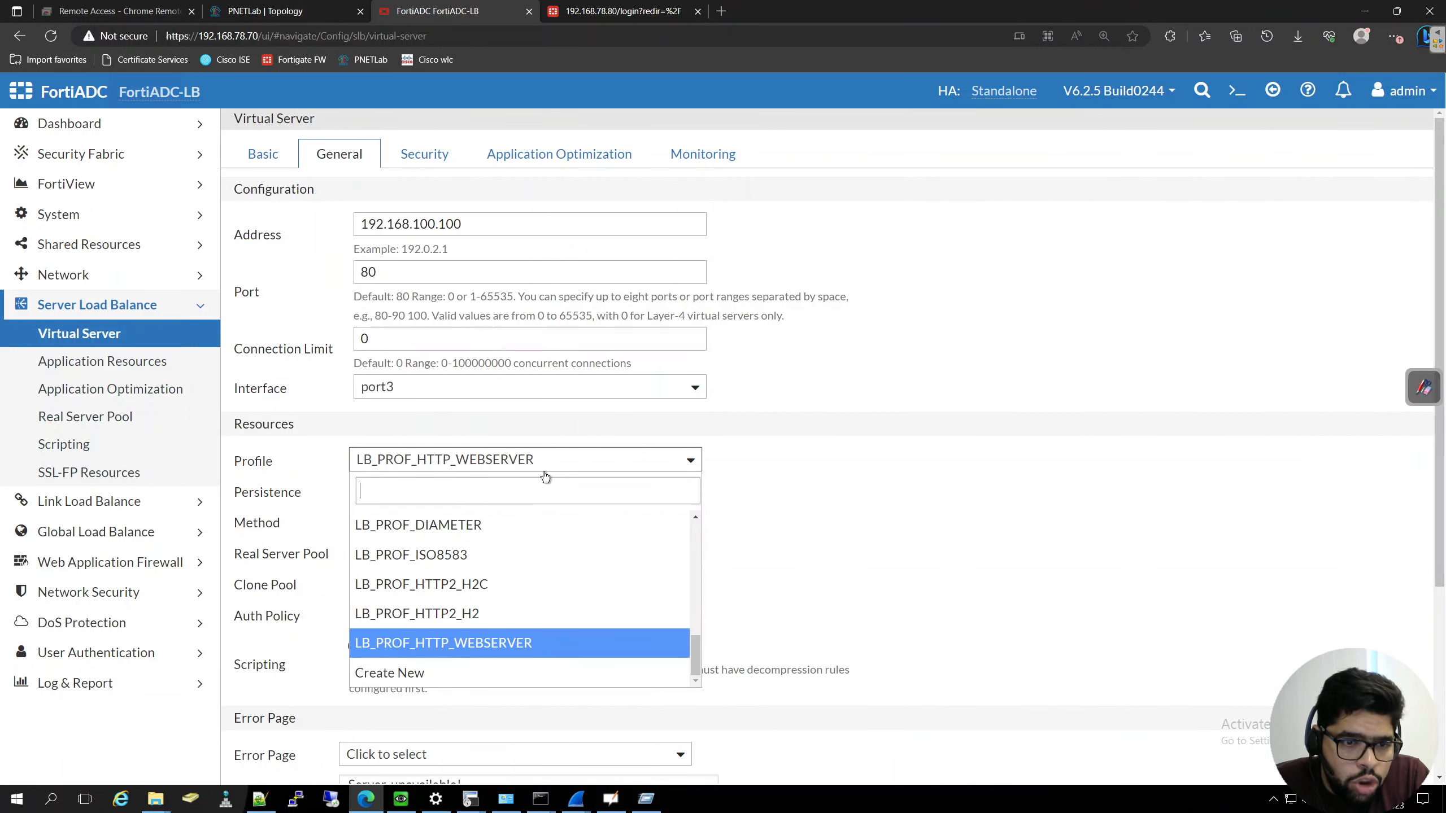
{"action": "scroll", "coordinate": [526, 629], "scroll_direction": "up", "scroll_amount": 3}
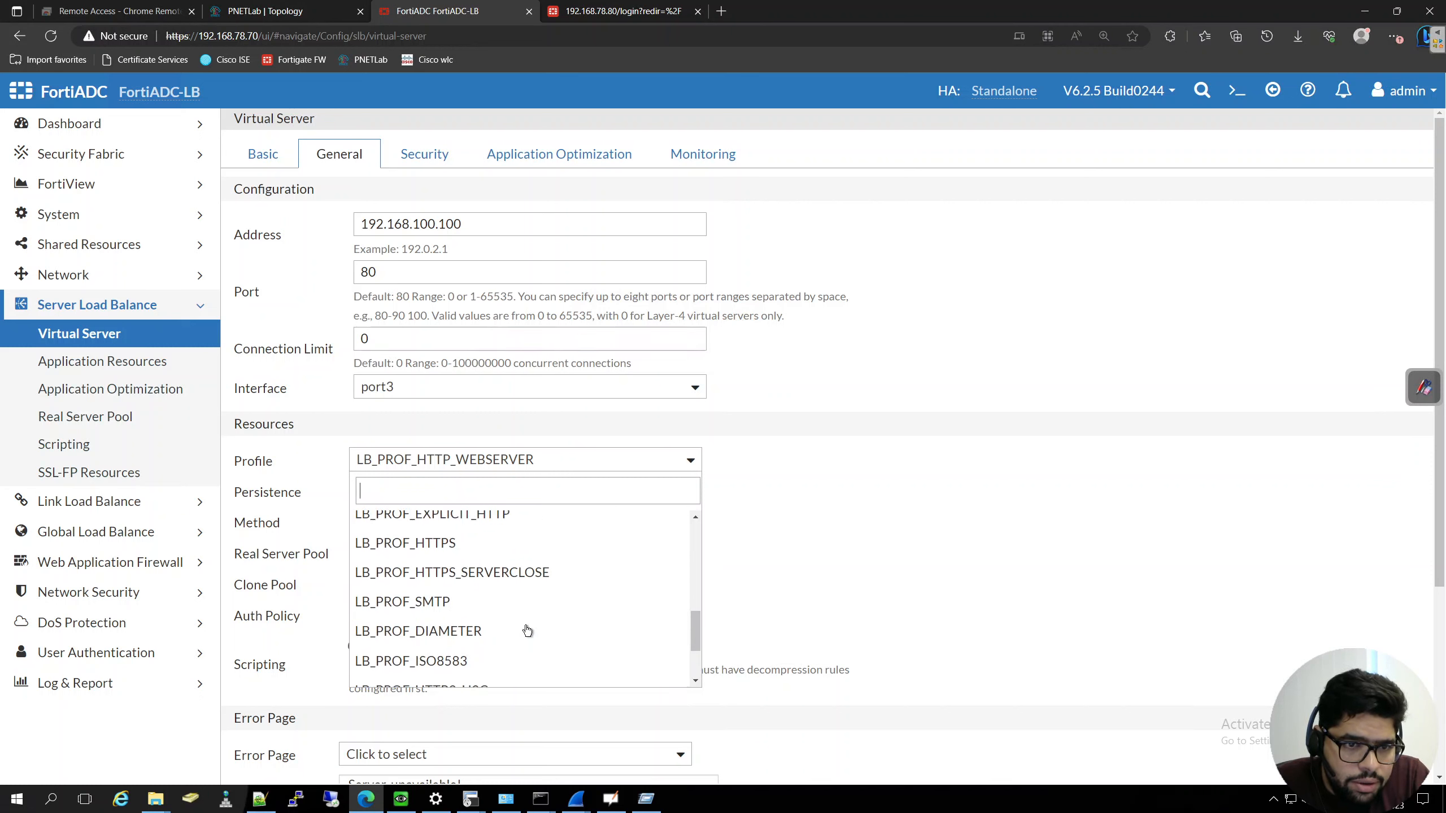
{"action": "left_click", "coordinate": [442, 576]}
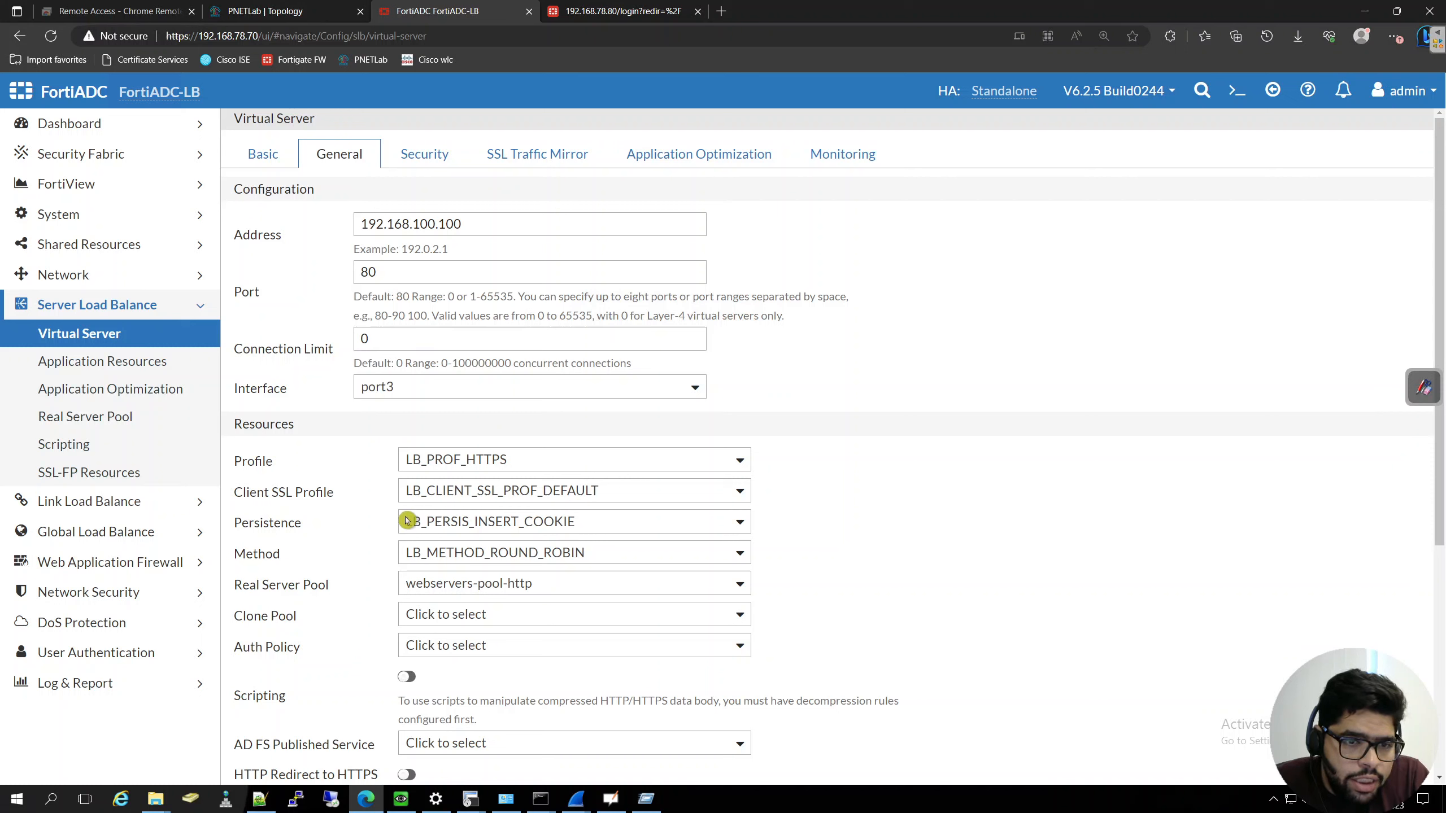
{"action": "left_click", "coordinate": [631, 492]}
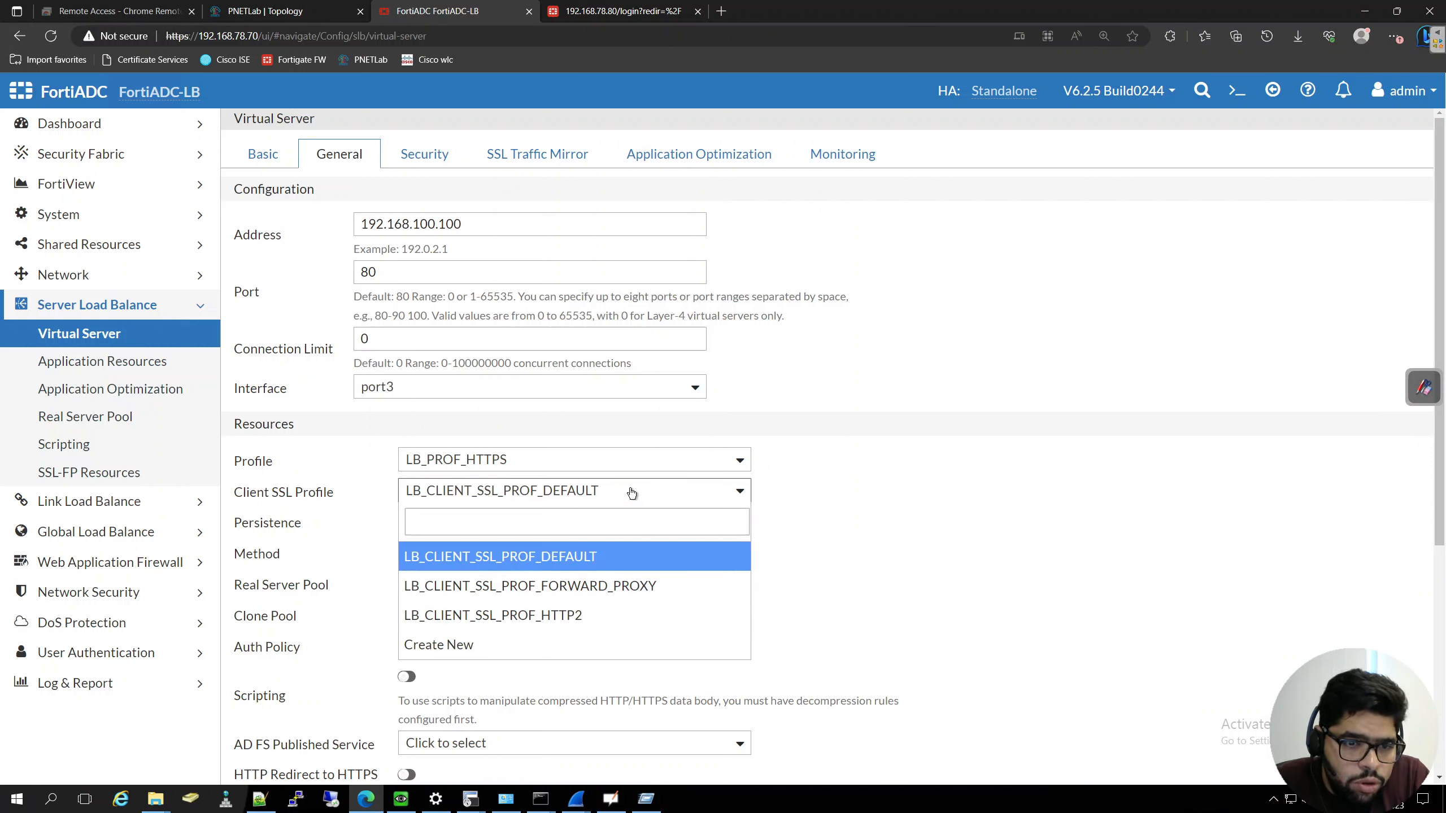
{"action": "left_click", "coordinate": [631, 492]}
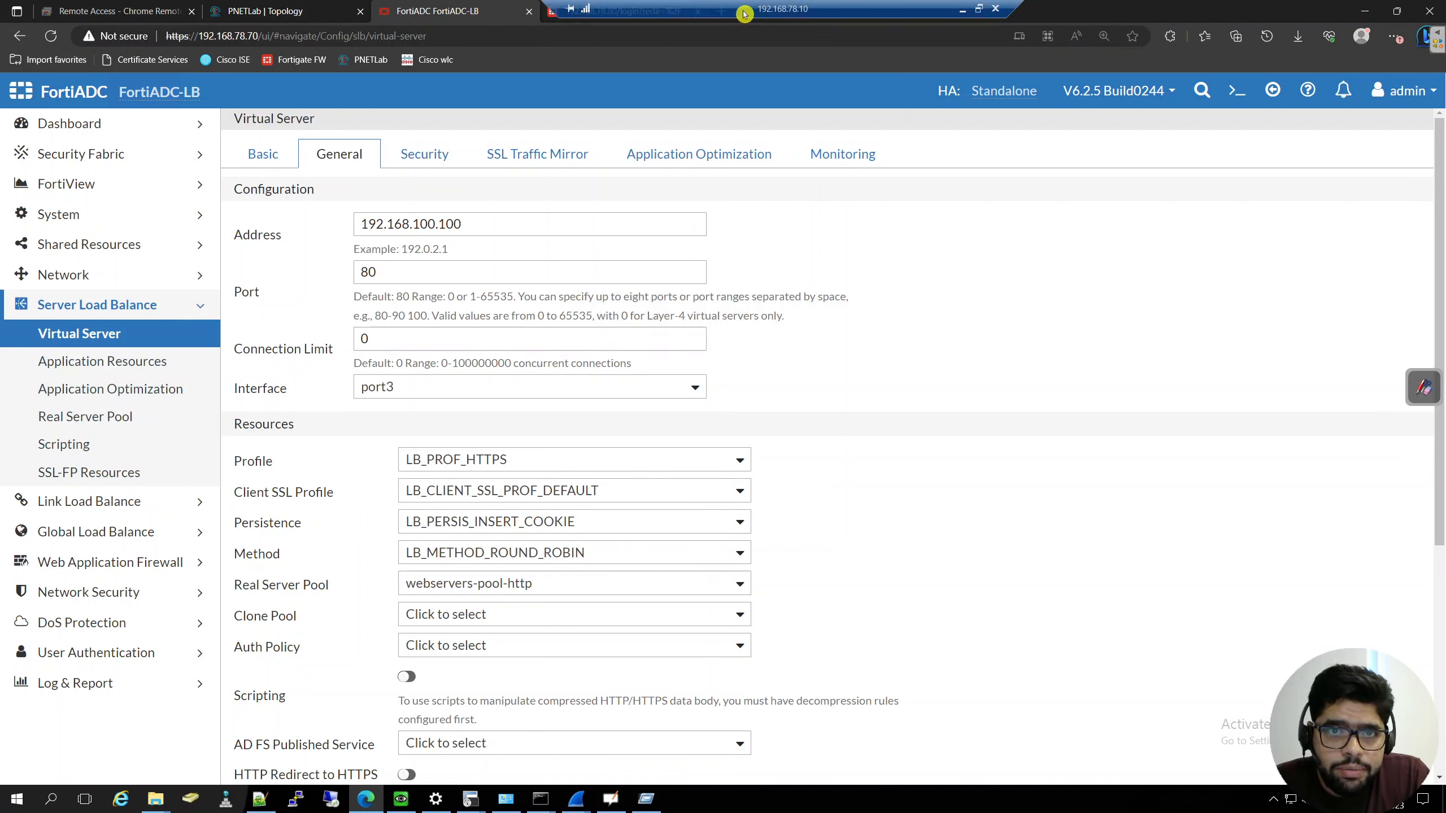
- Open the bookmarked Certificate Services site in a new browser tab
{"action": "left_click_drag", "start_coordinate": [746, 8], "coordinate": [951, 11]}
{"action": "left_click", "coordinate": [720, 11]}
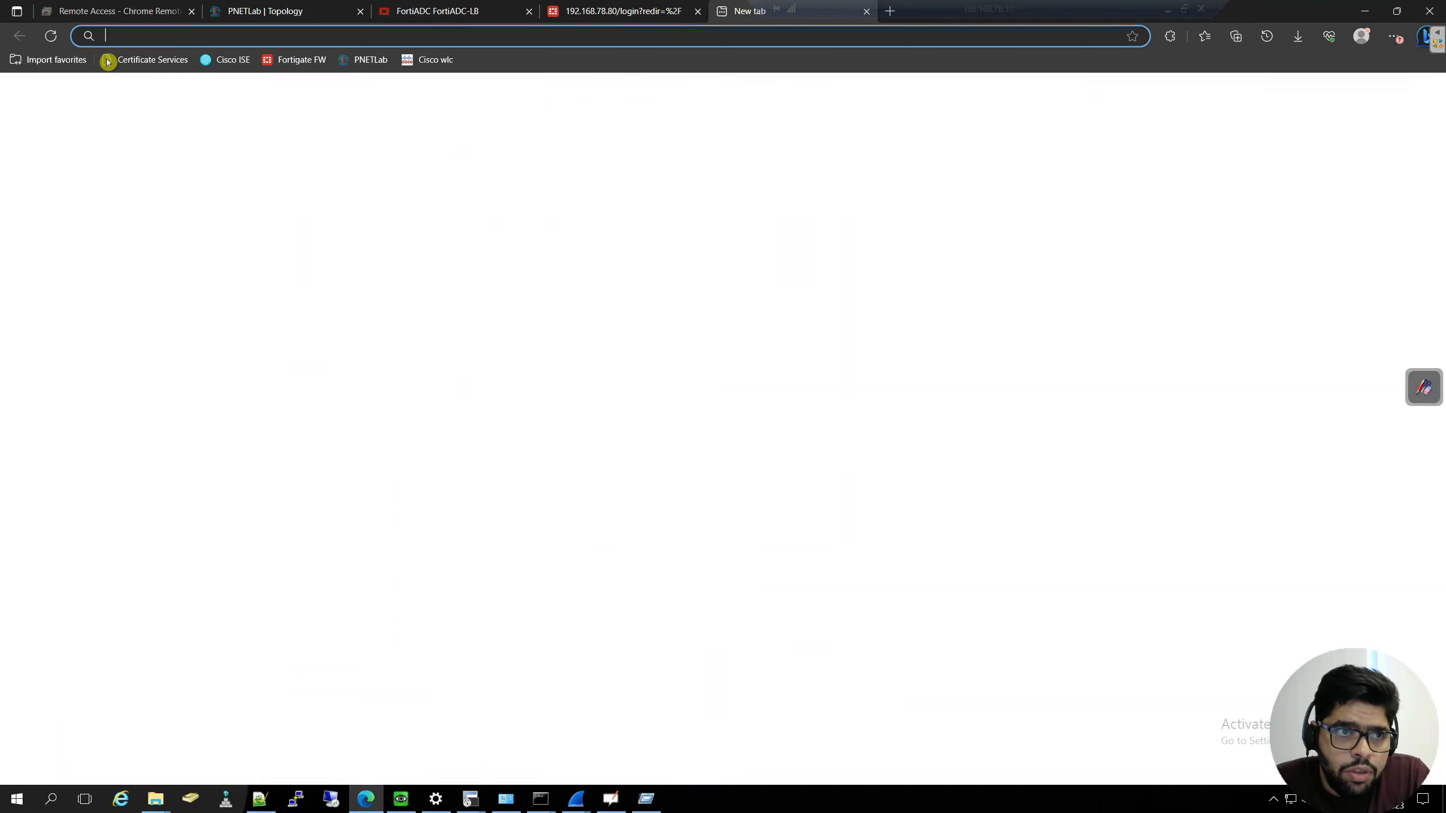
{"action": "left_click", "coordinate": [132, 63]}
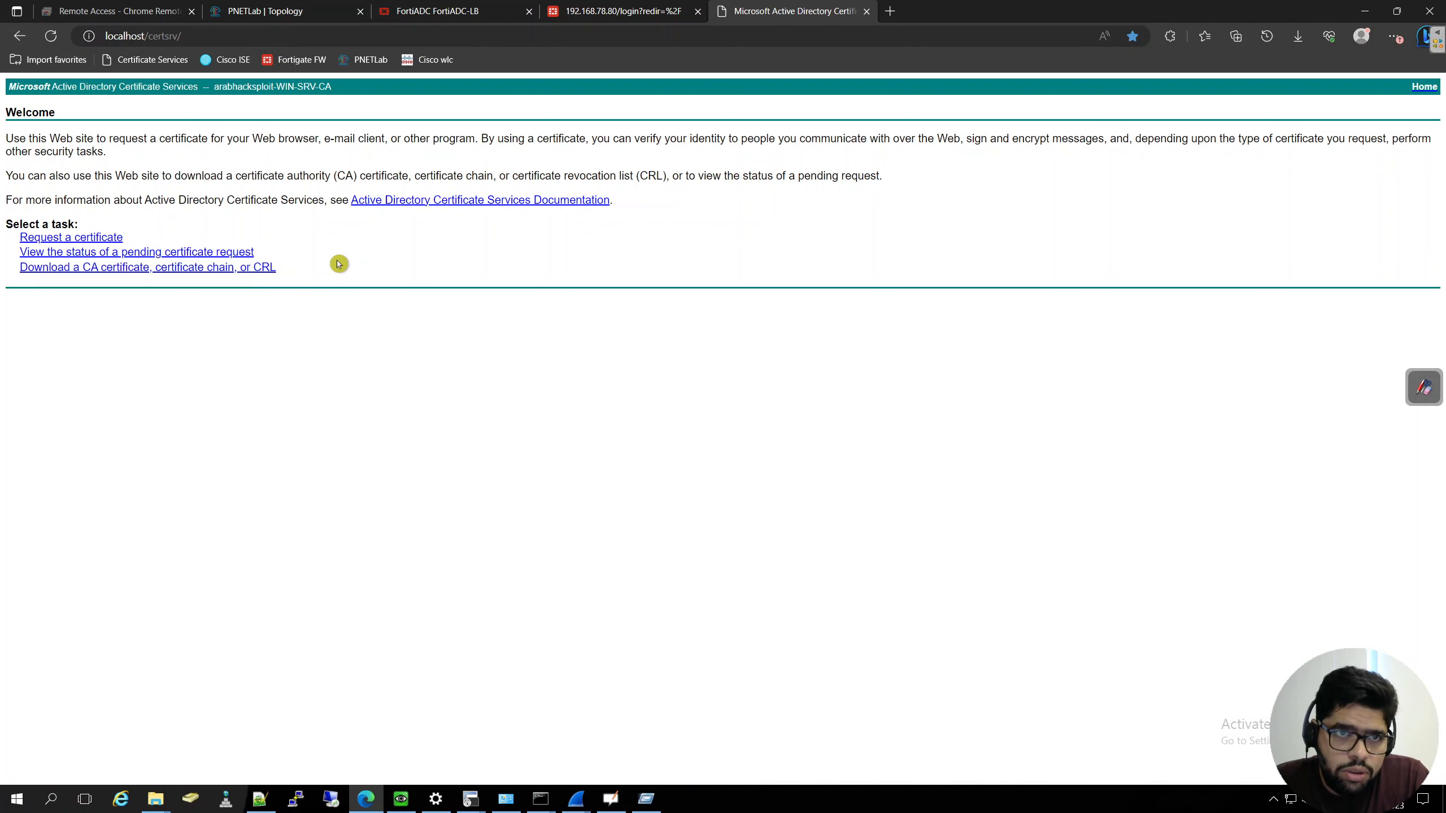
- Return to FortiADC and open the local certificates in the system's certificate management
{"action": "left_click", "coordinate": [445, 17]}
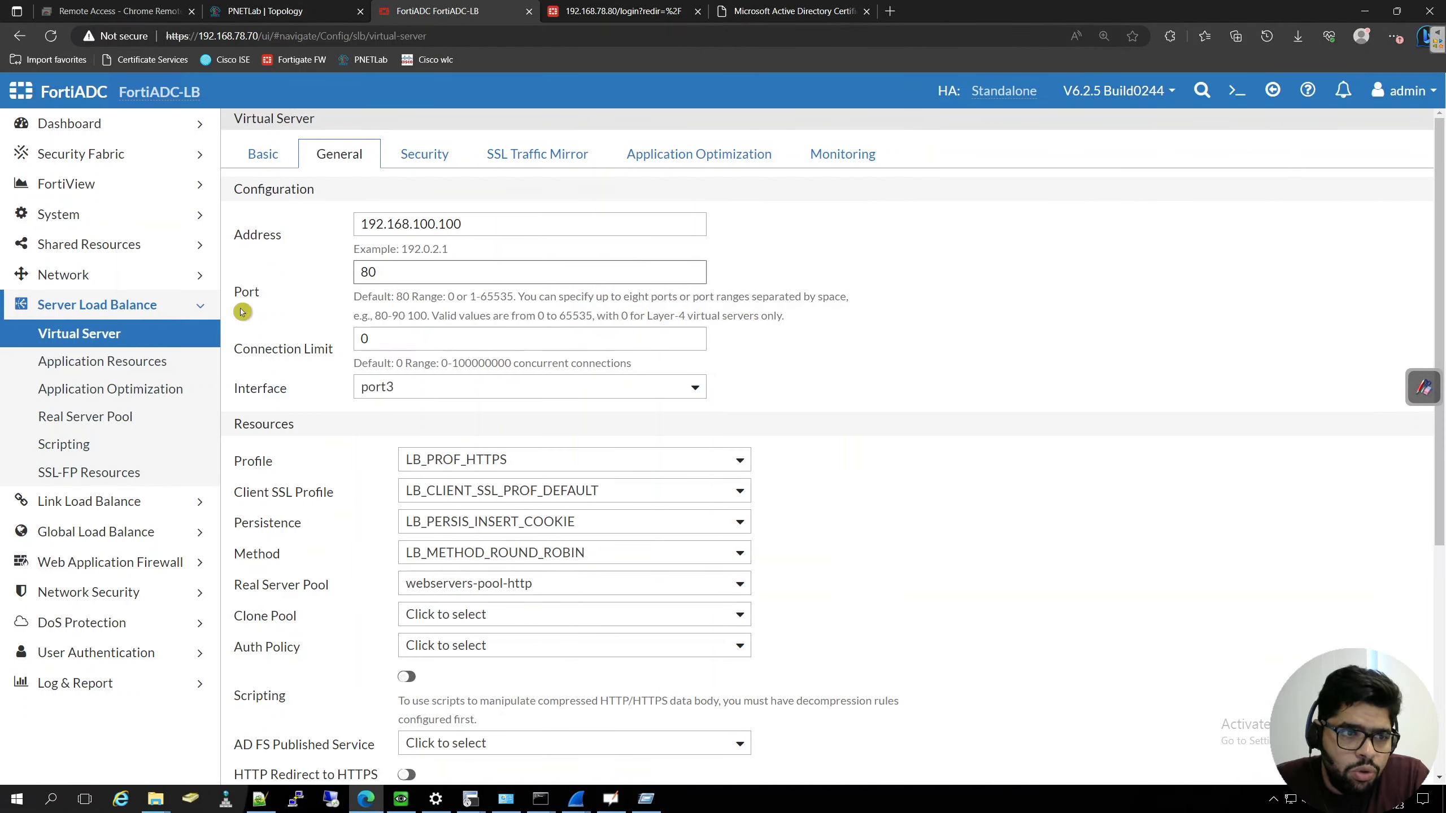
{"action": "left_click", "coordinate": [157, 221]}
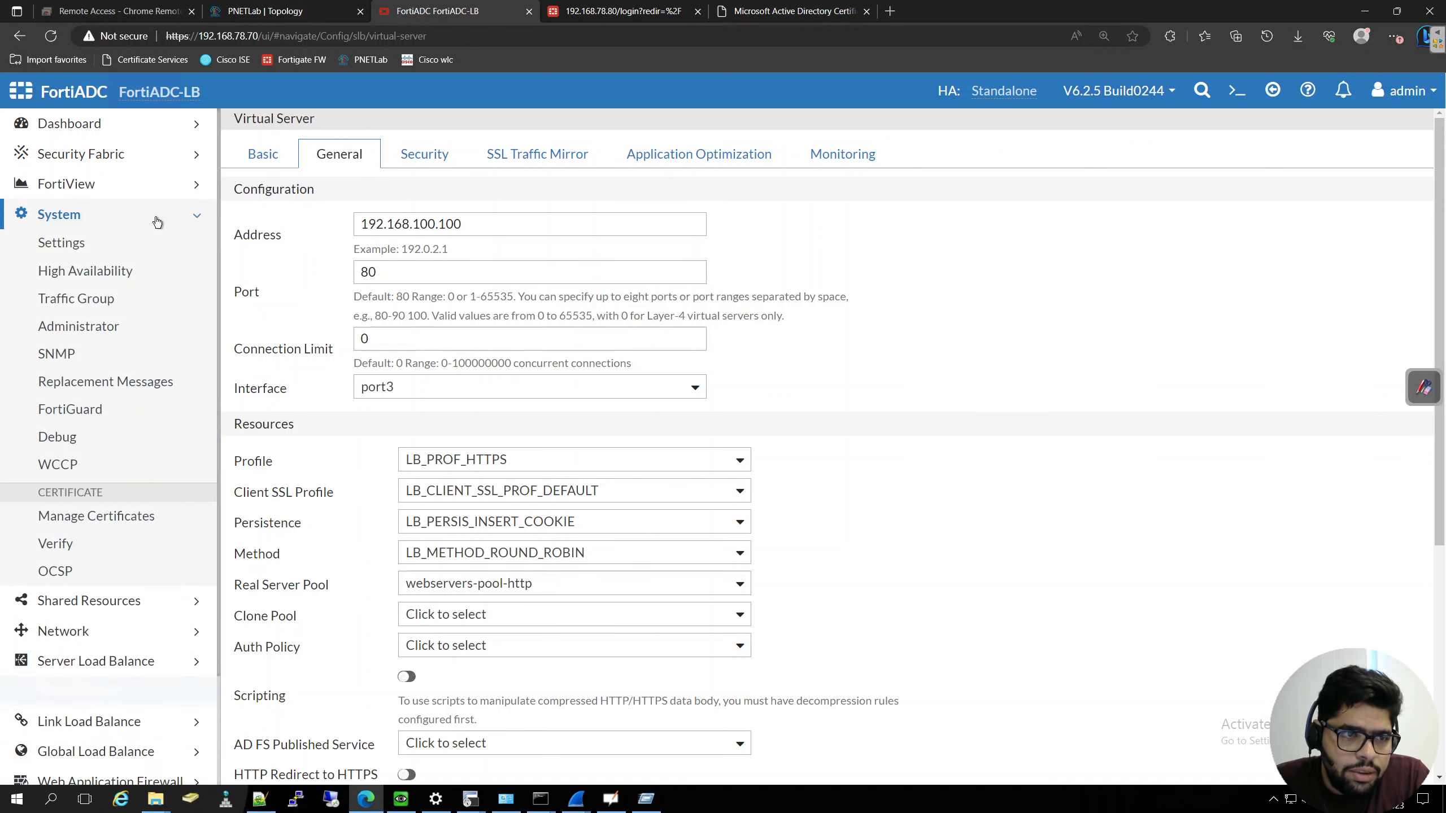
{"action": "left_click", "coordinate": [106, 516]}
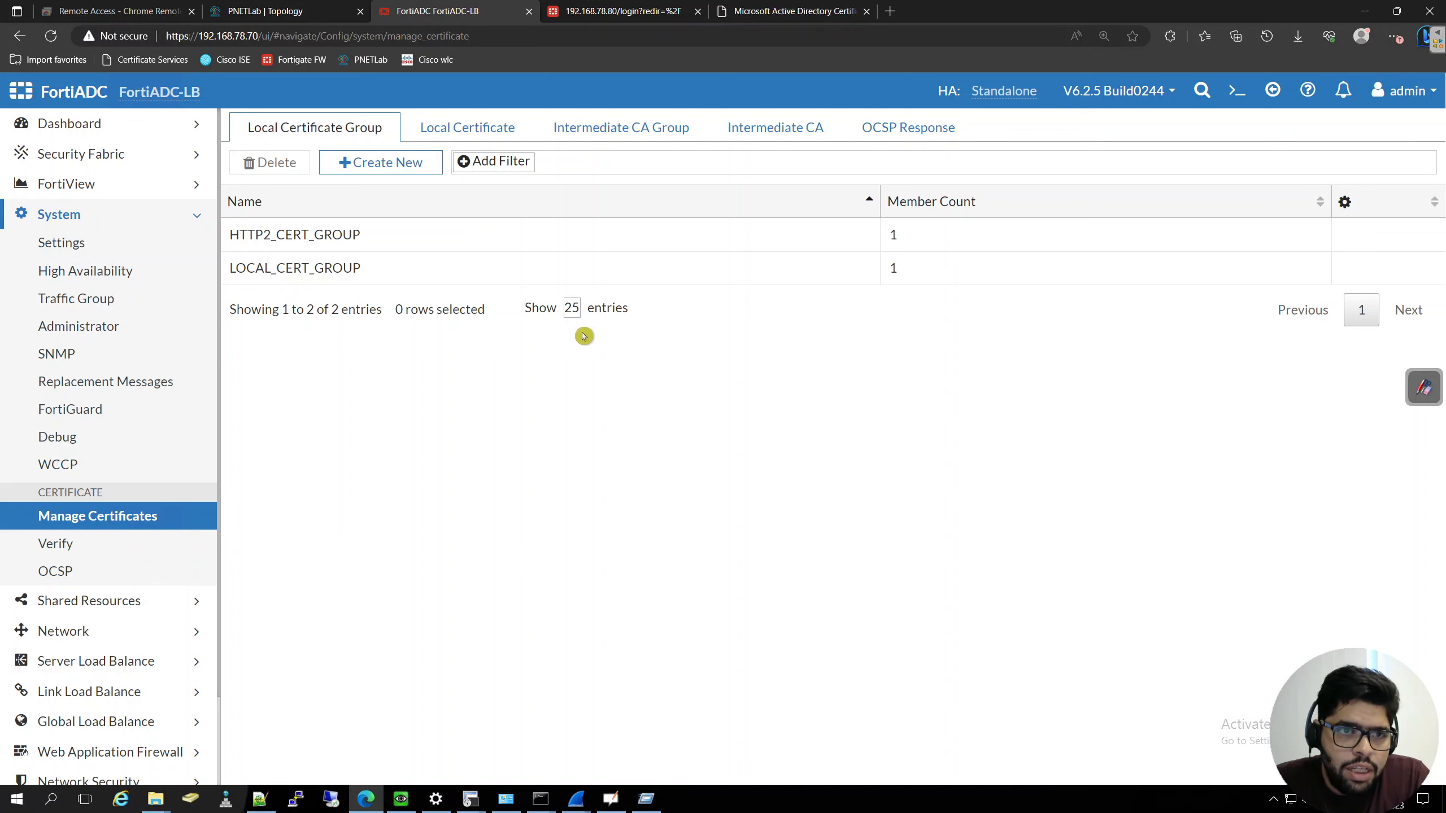
{"action": "left_click", "coordinate": [475, 129]}
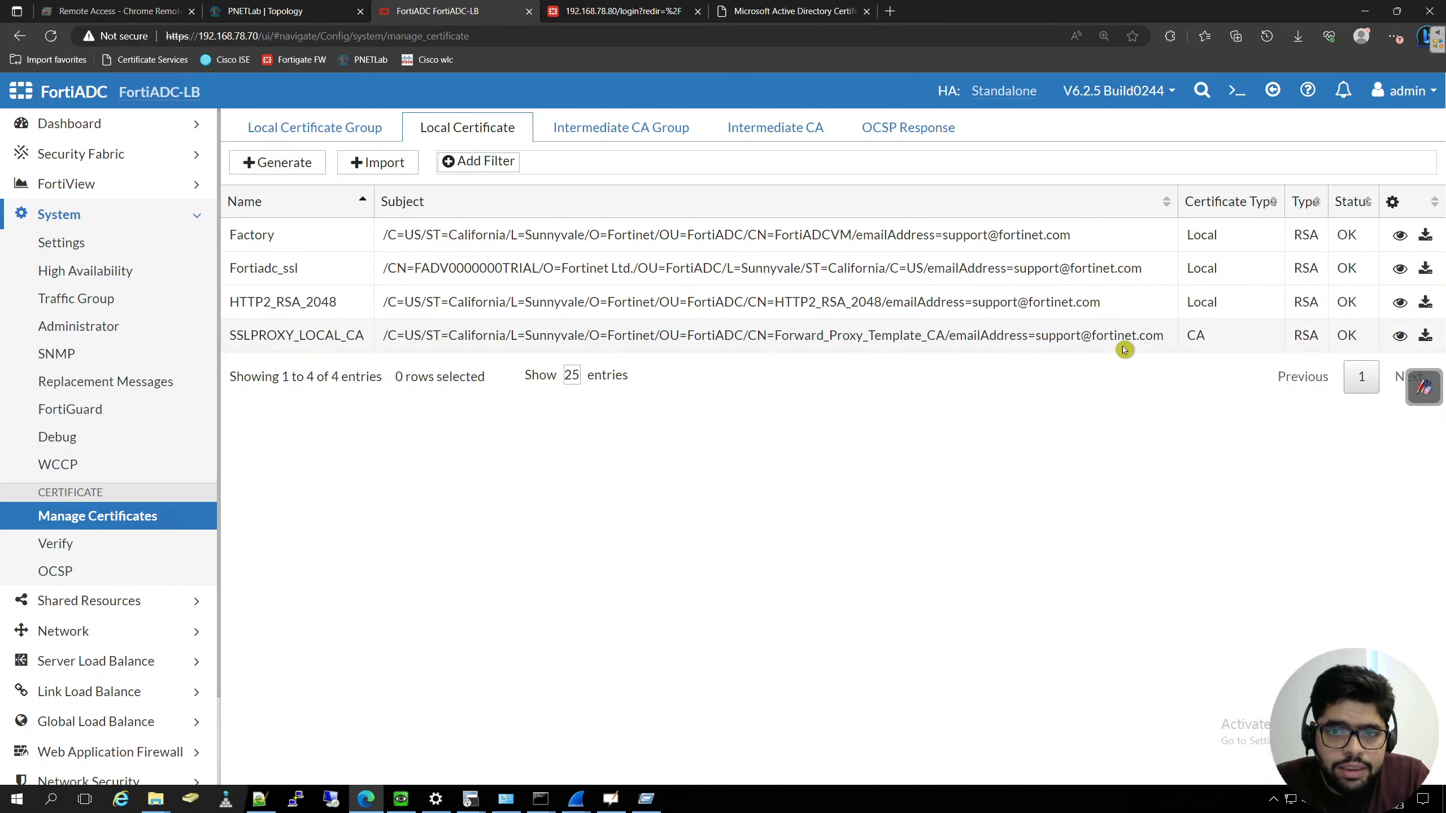
{"action": "left_click", "coordinate": [272, 163]}
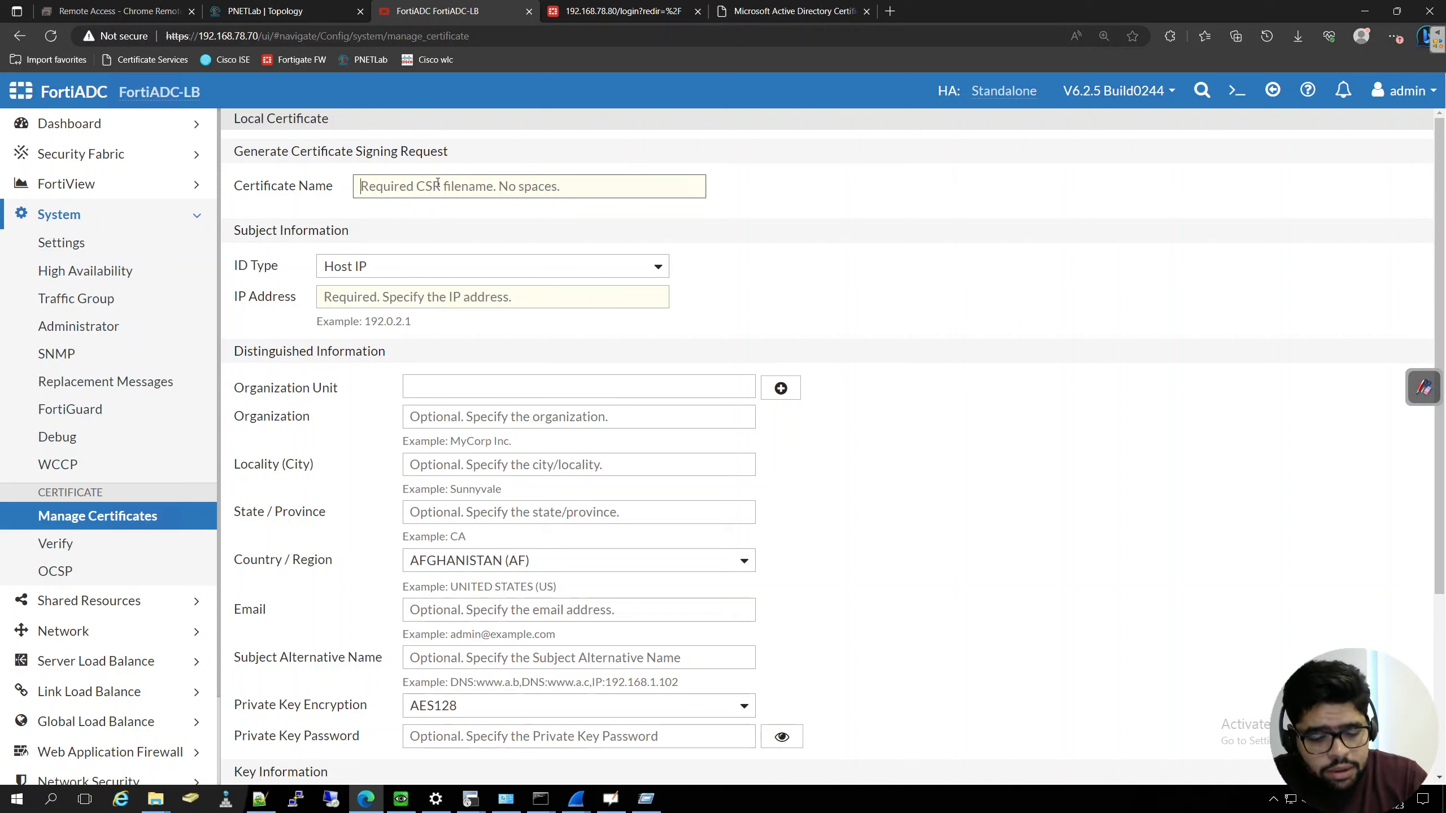
{"action": "type", "text": "web"}
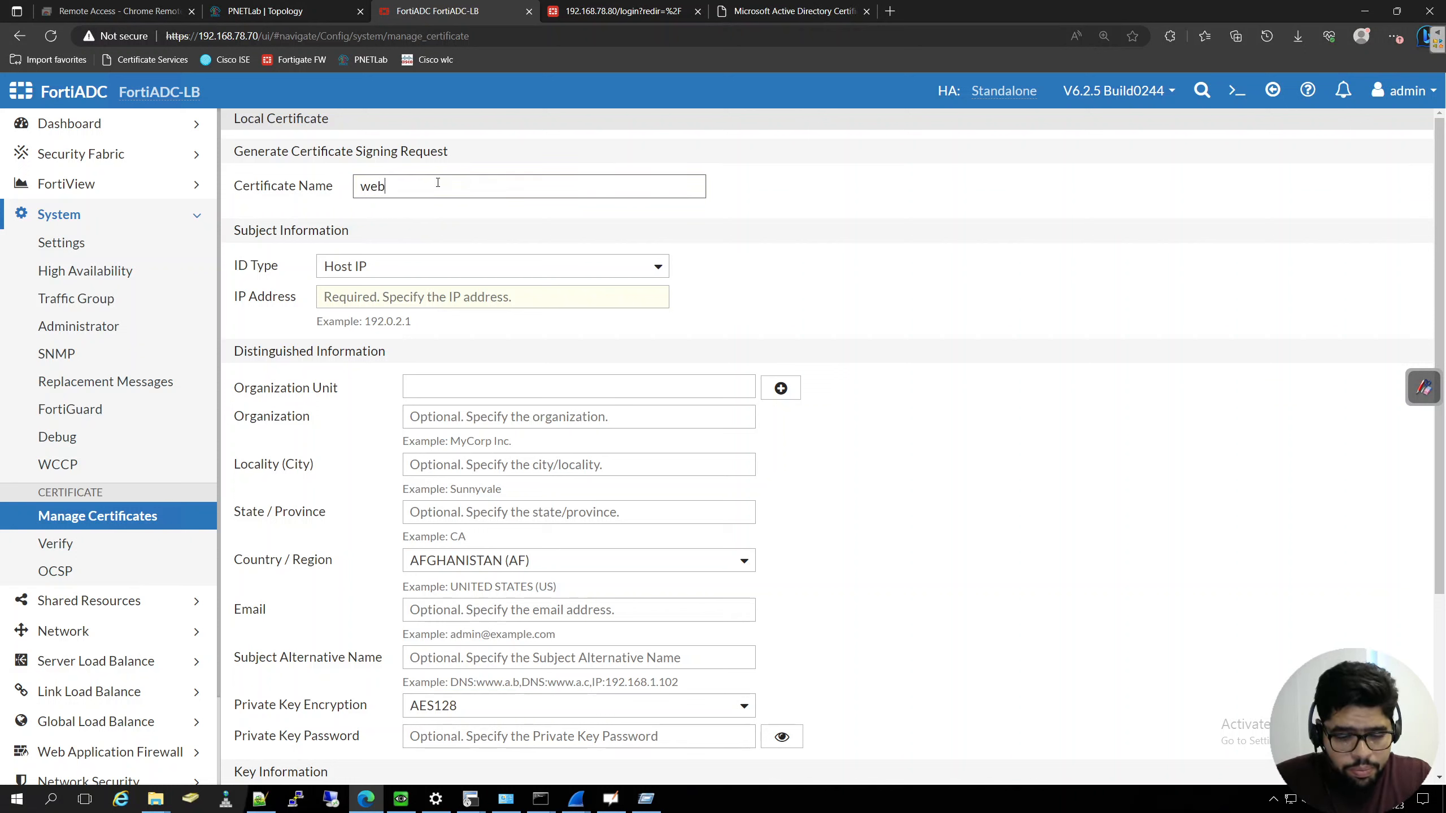
{"action": "type", "text": "server-https-L"}
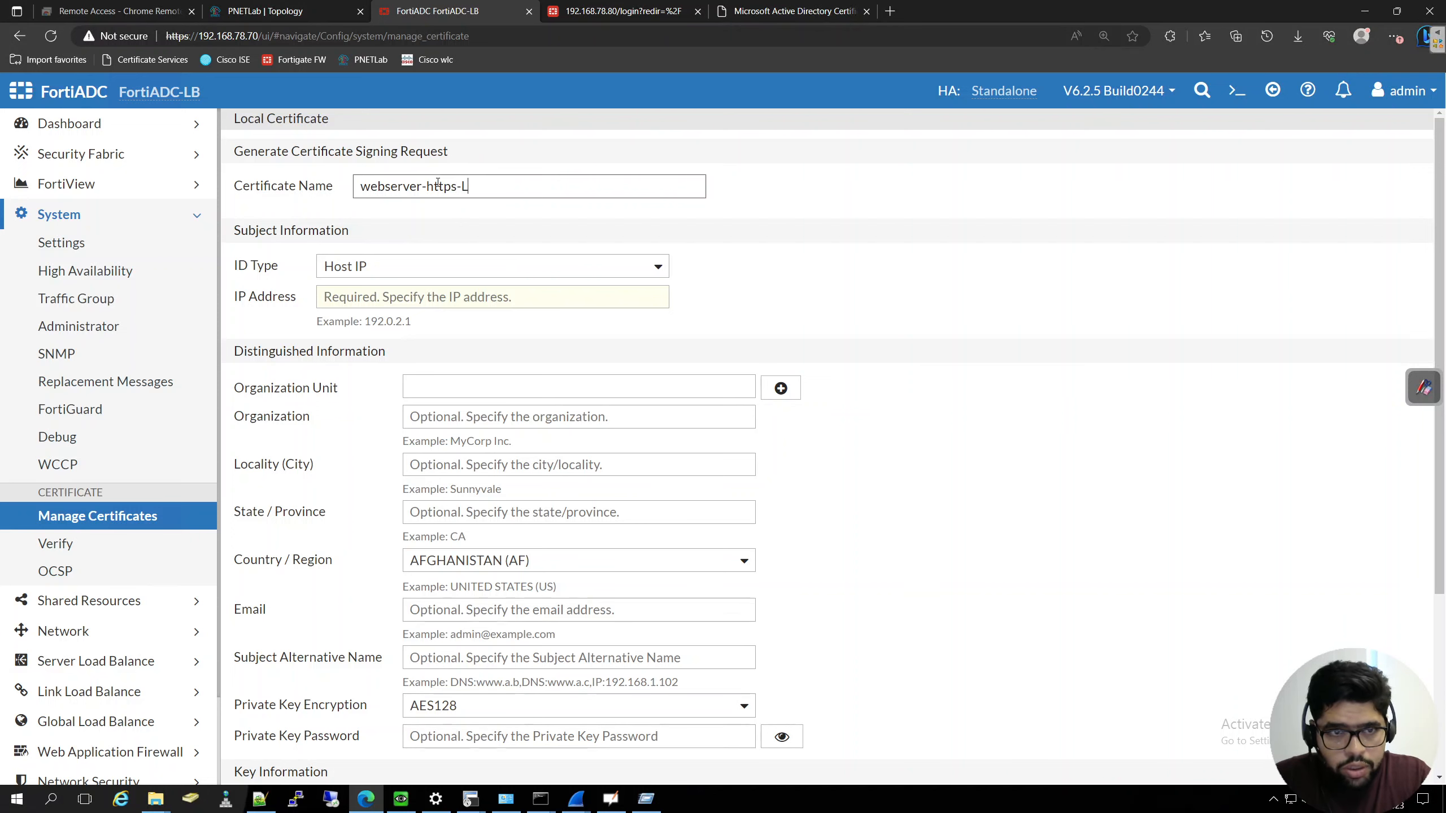
{"action": "type", "text": "C"}
{"action": "scroll", "coordinate": [833, 400], "scroll_direction": "down", "scroll_amount": 5}
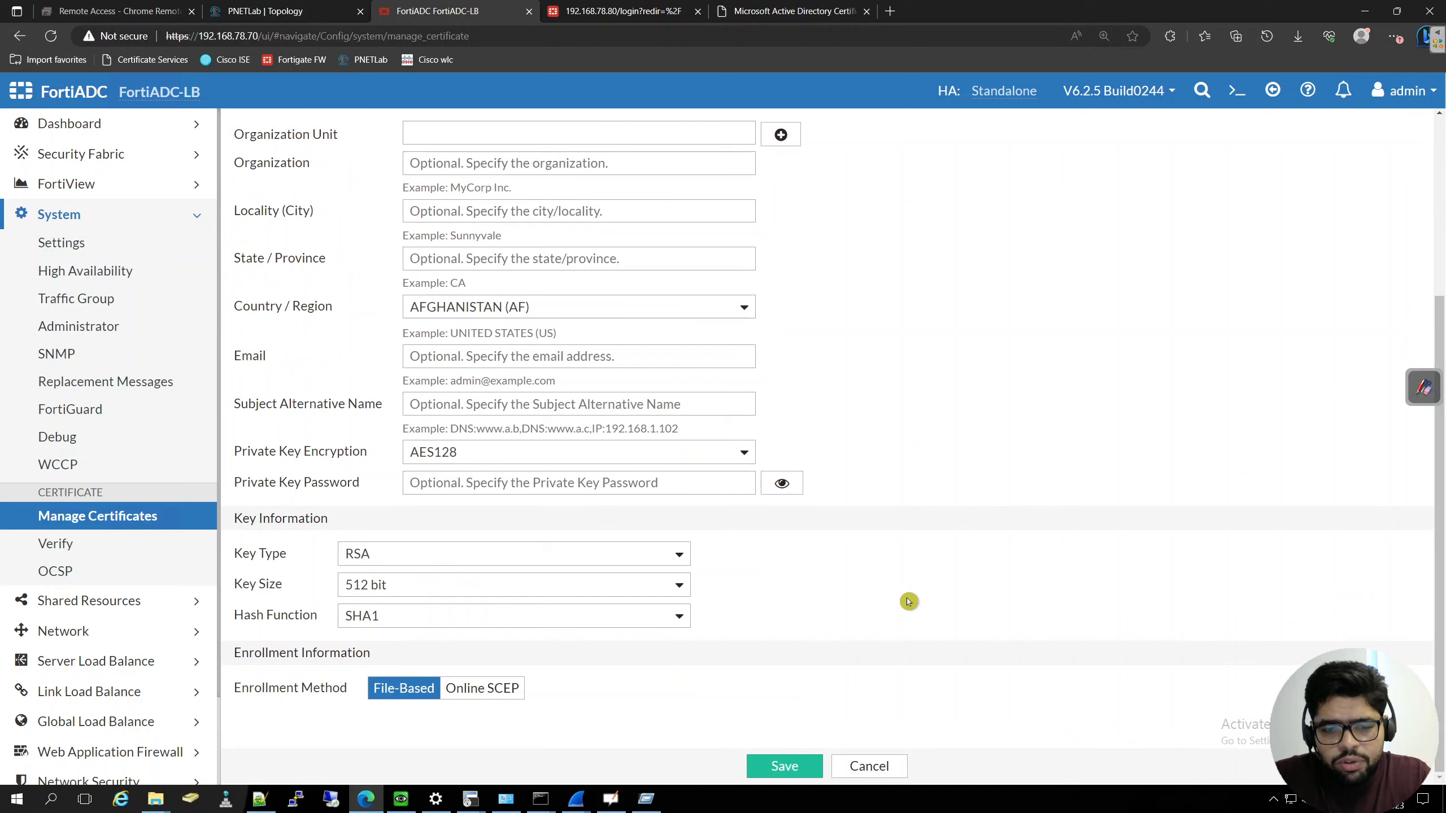
{"action": "left_click", "coordinate": [863, 769]}
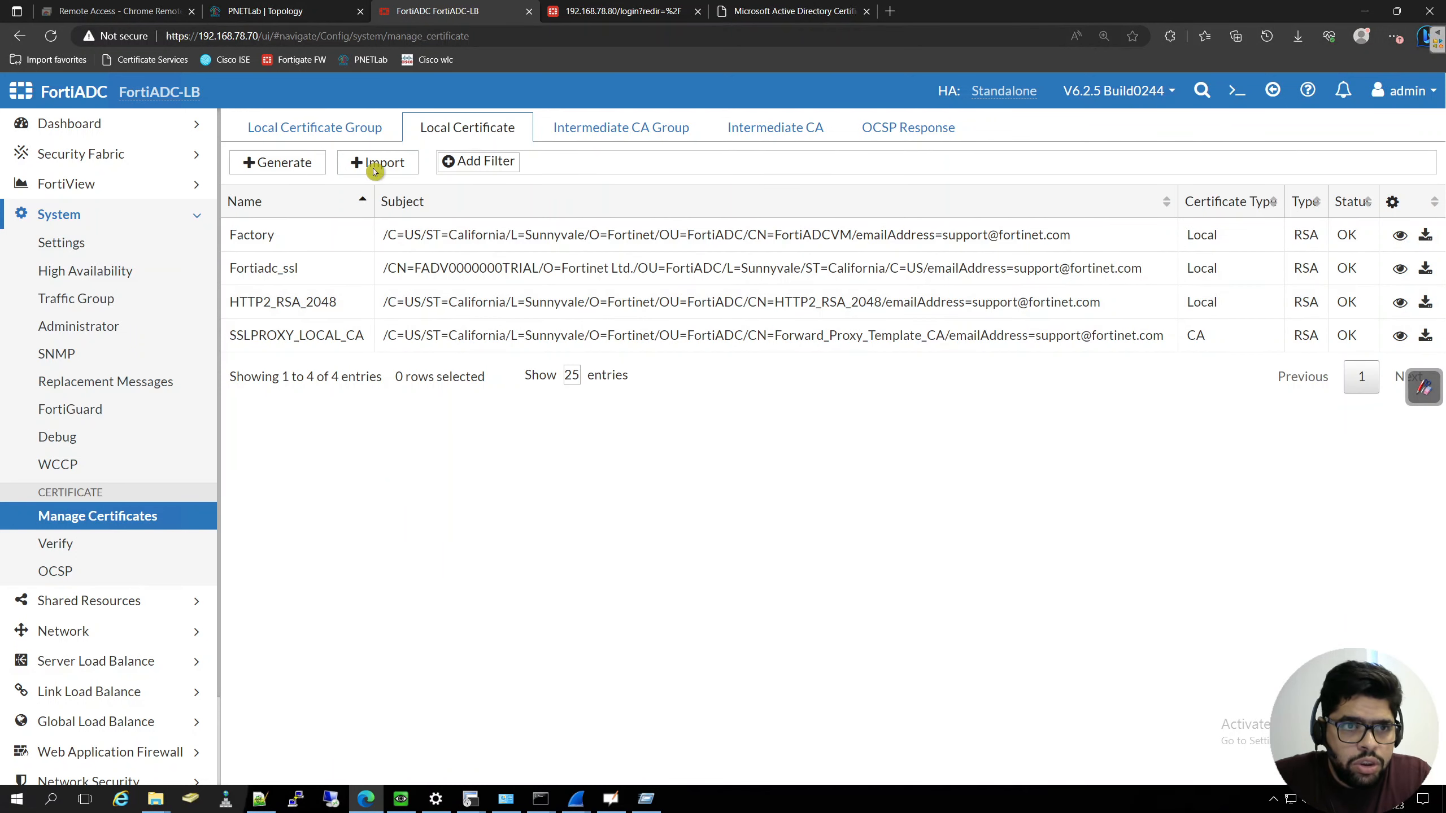
- Start generating a local certificate signing request with the certificate name webserver-https-local-certificate
{"action": "left_click", "coordinate": [313, 163]}
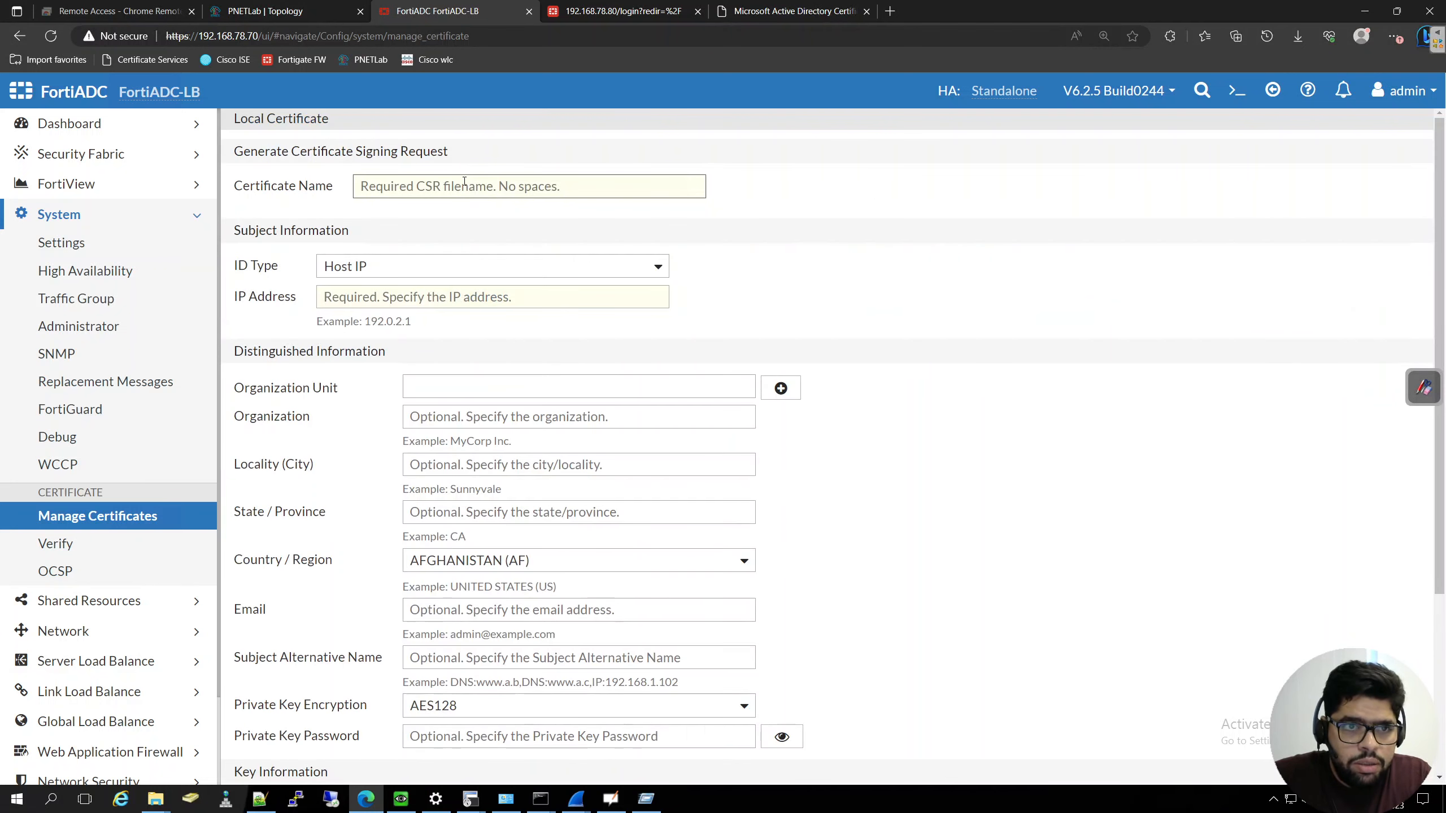
{"action": "left_click", "coordinate": [464, 181]}
{"action": "type", "text": "webse"}
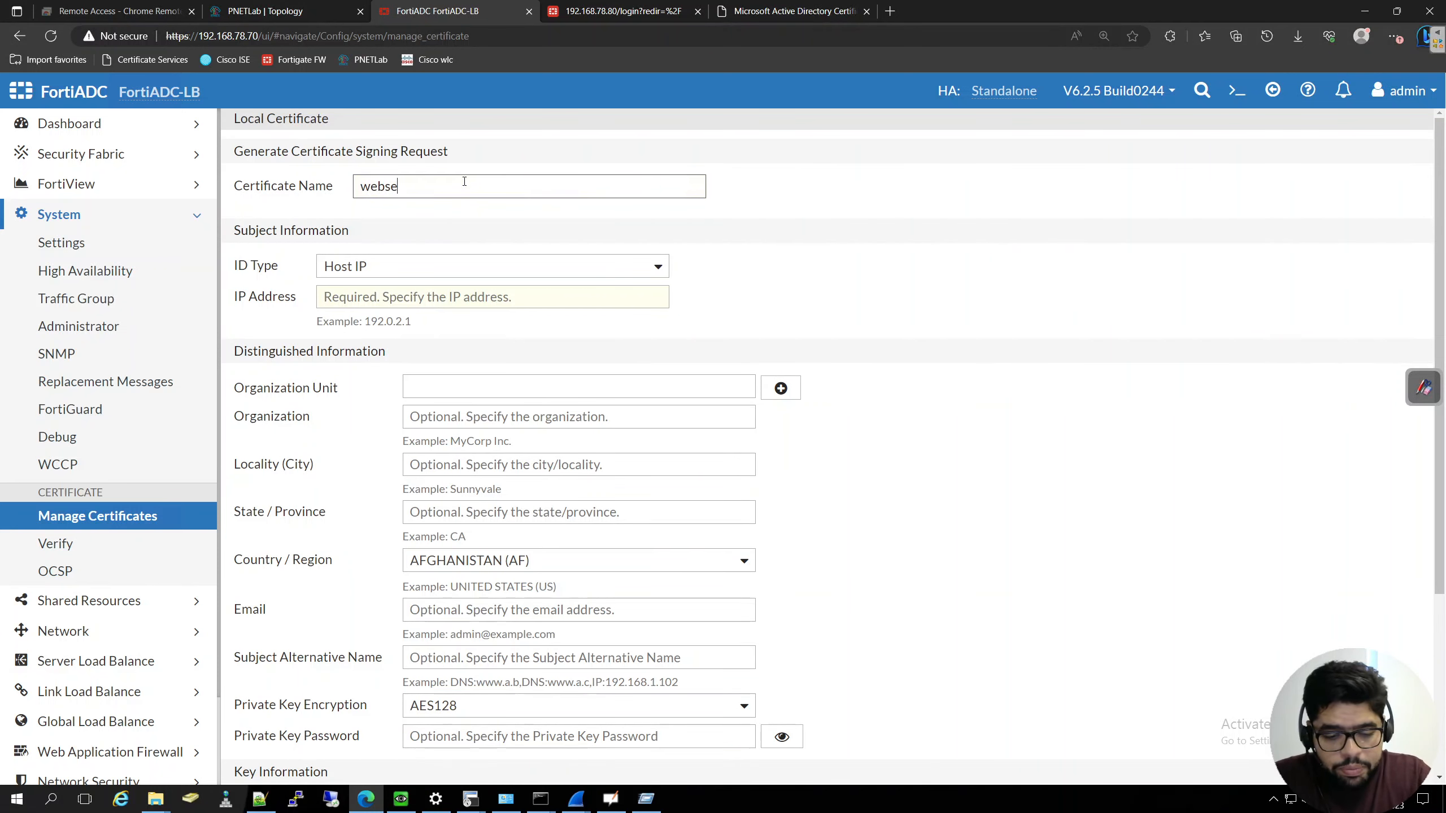
{"action": "type", "text": "rver-https-"}
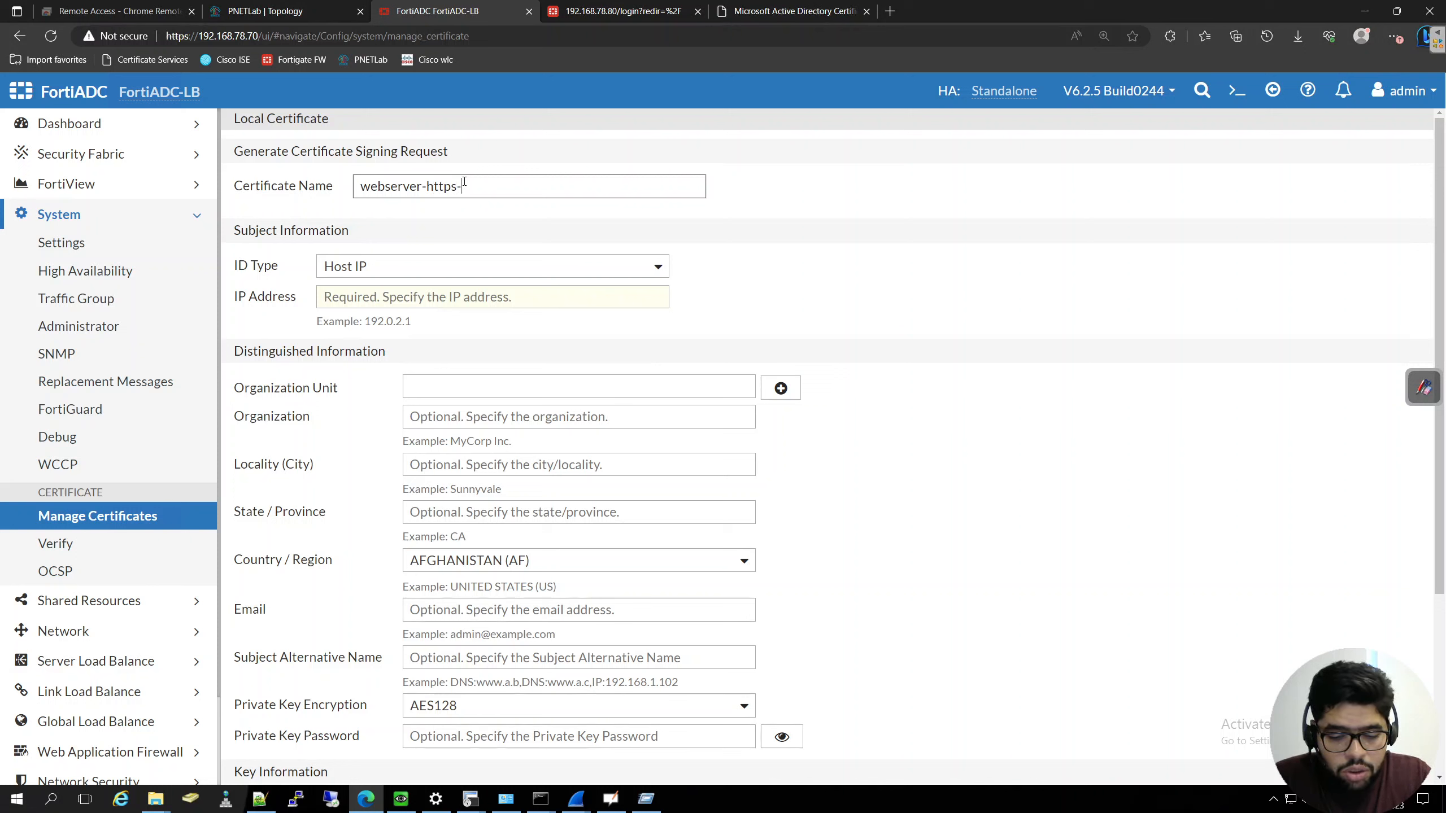
{"action": "type", "text": "local-certi"}
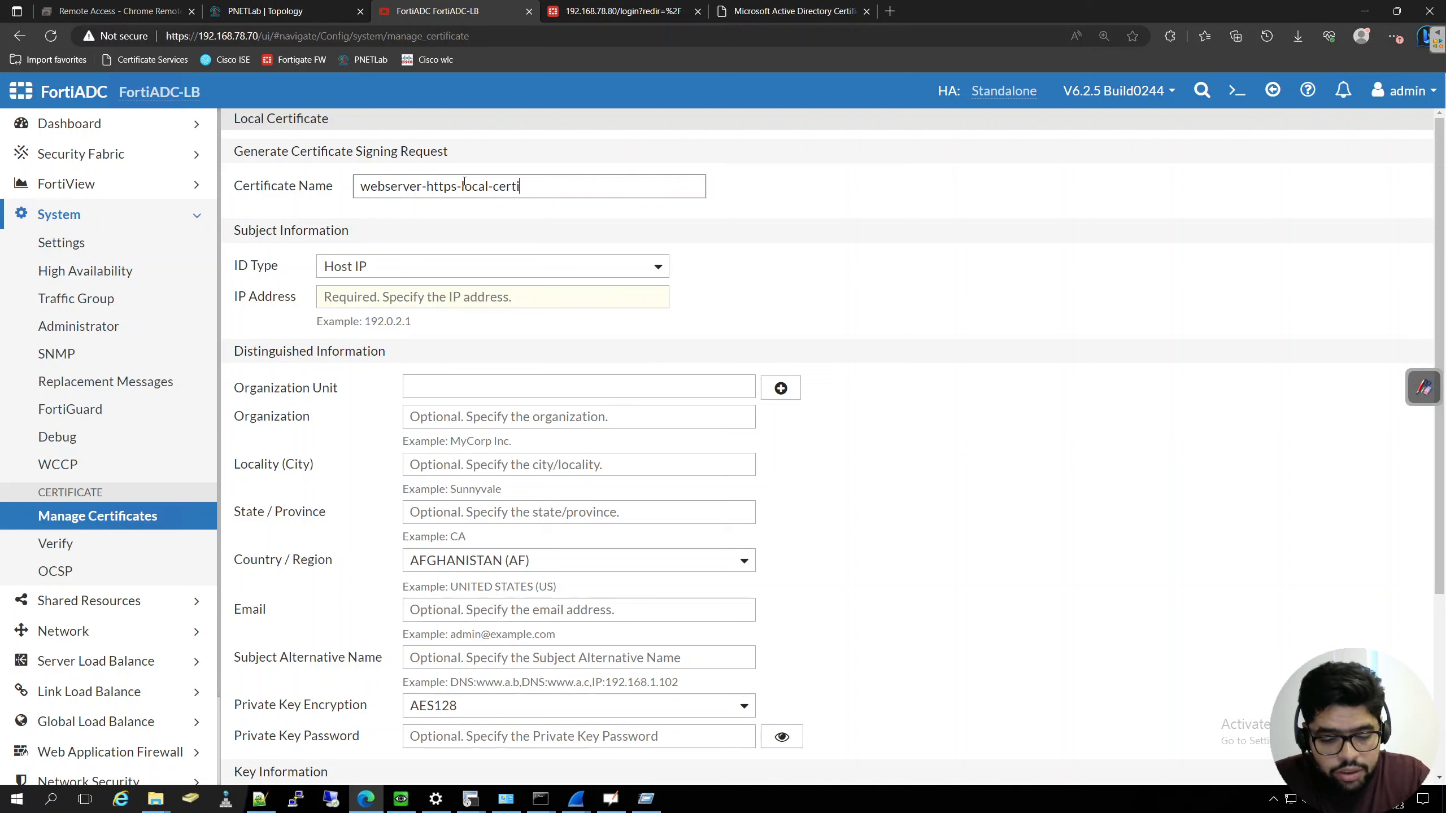
{"action": "type", "text": "ficate"}
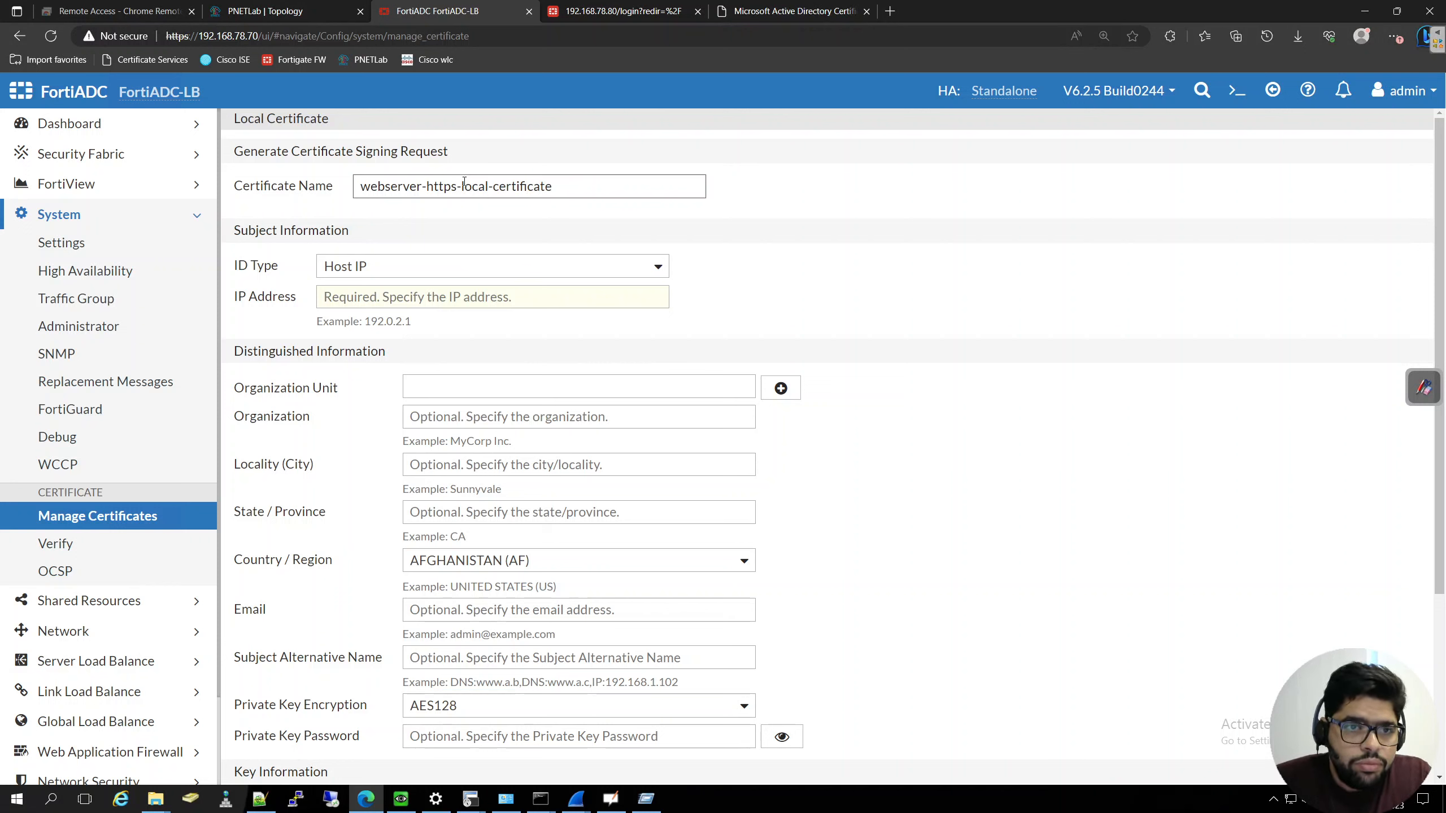
- Keep Host IP as the request's ID type and set its IP address to 200.200.200.100
{"action": "left_click", "coordinate": [514, 272]}
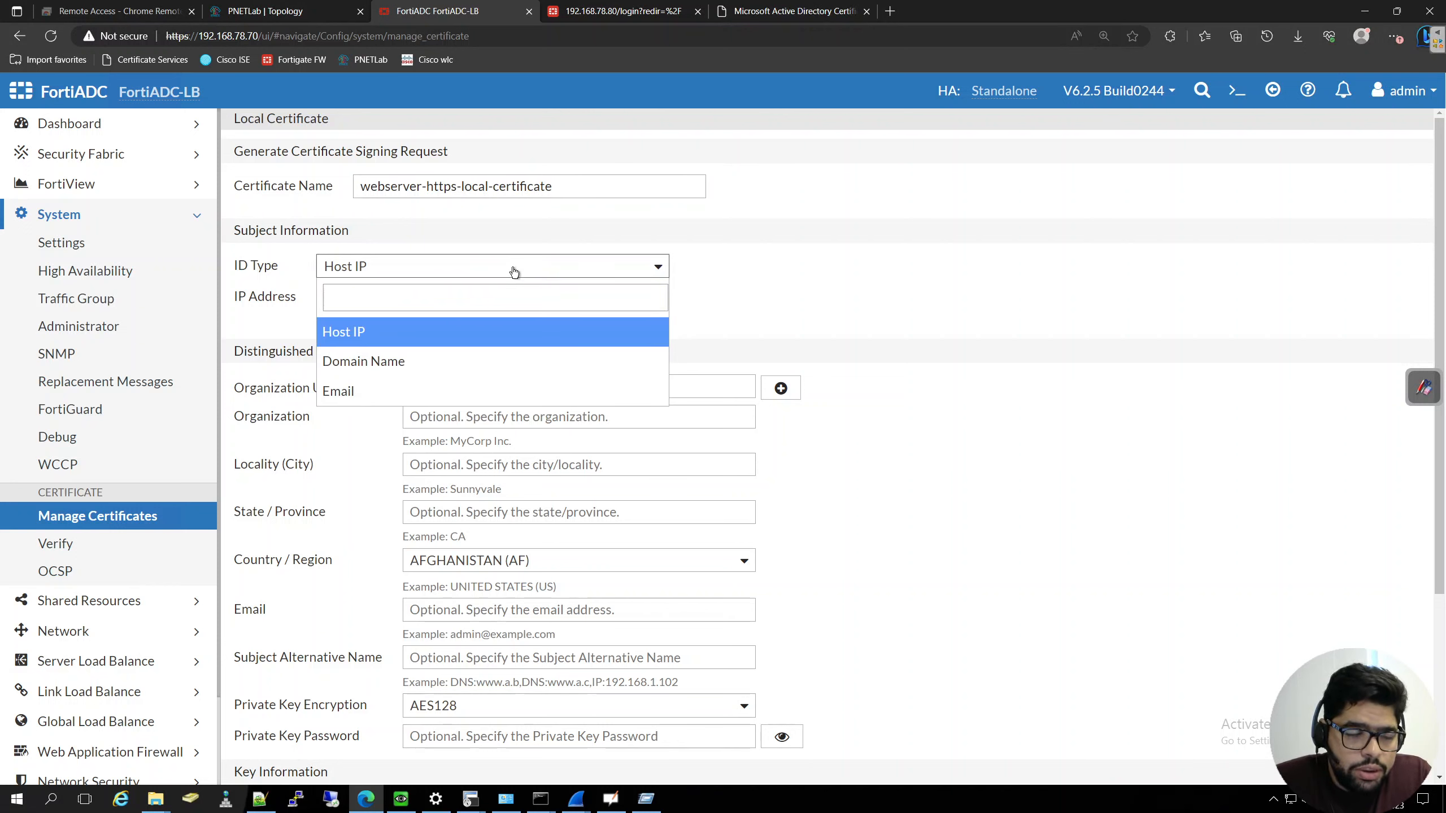
{"action": "left_click", "coordinate": [514, 272]}
{"action": "left_click", "coordinate": [472, 297]}
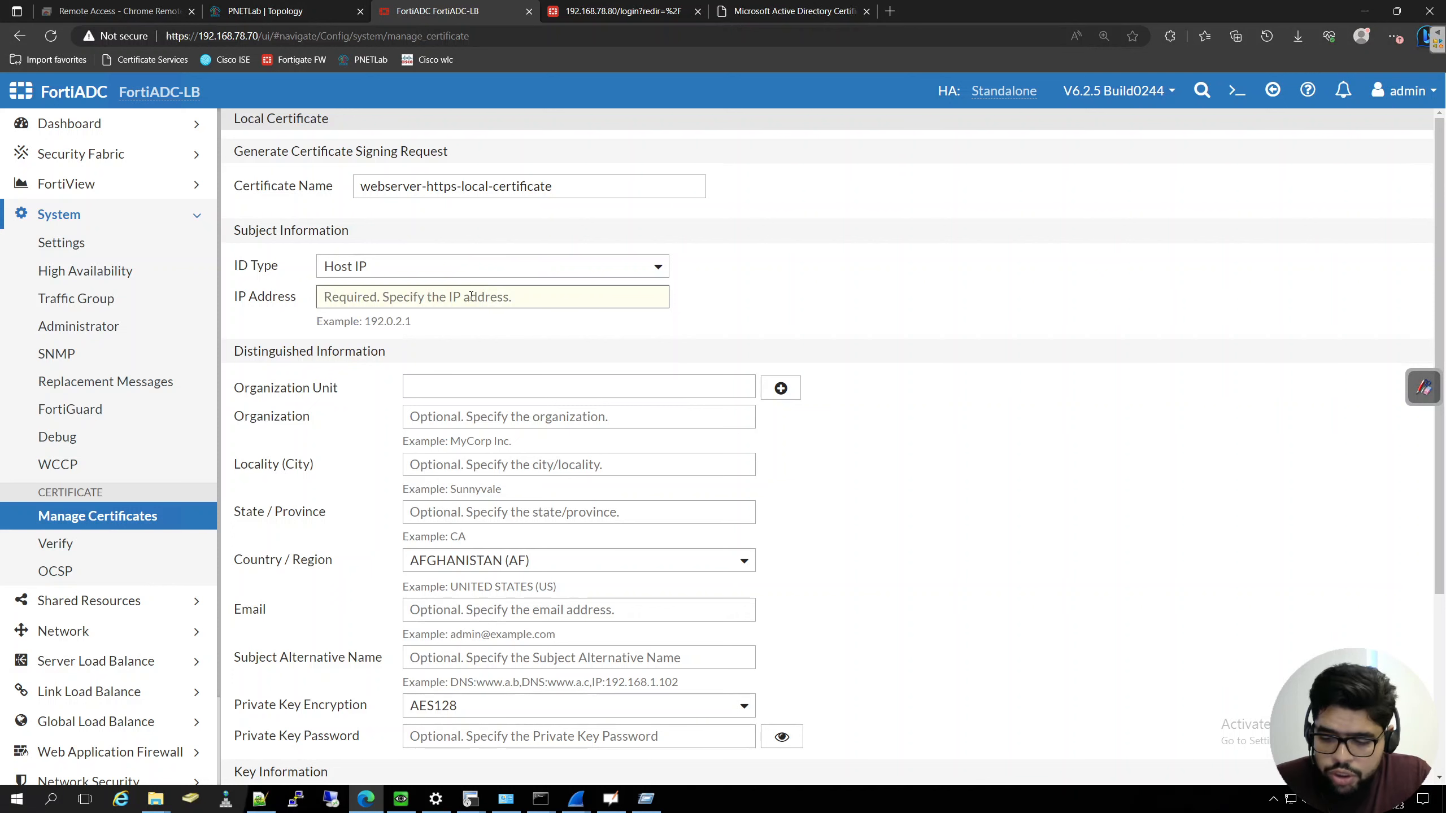
{"action": "type", "text": "200.200"}
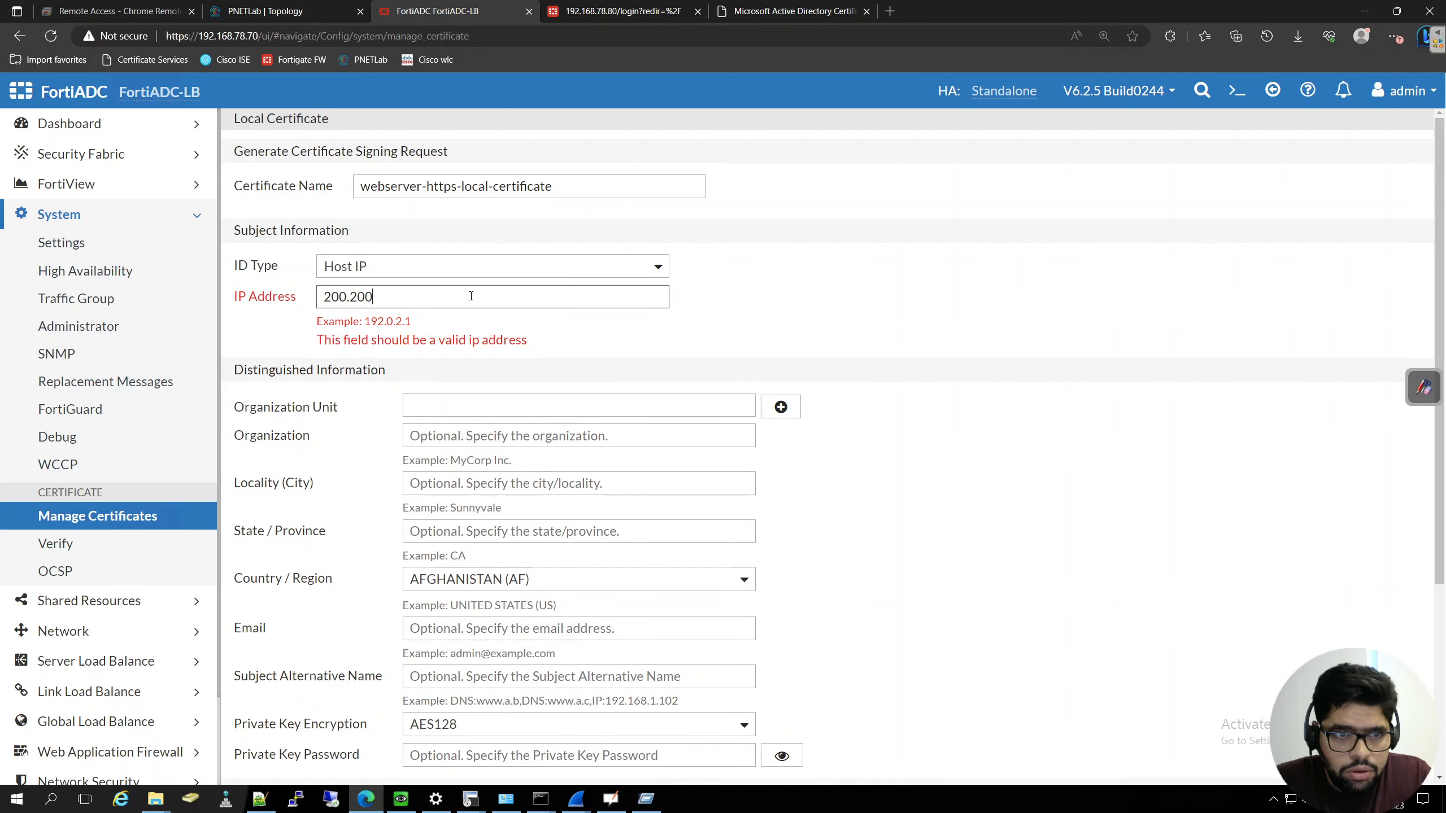
{"action": "type", "text": ".200."}
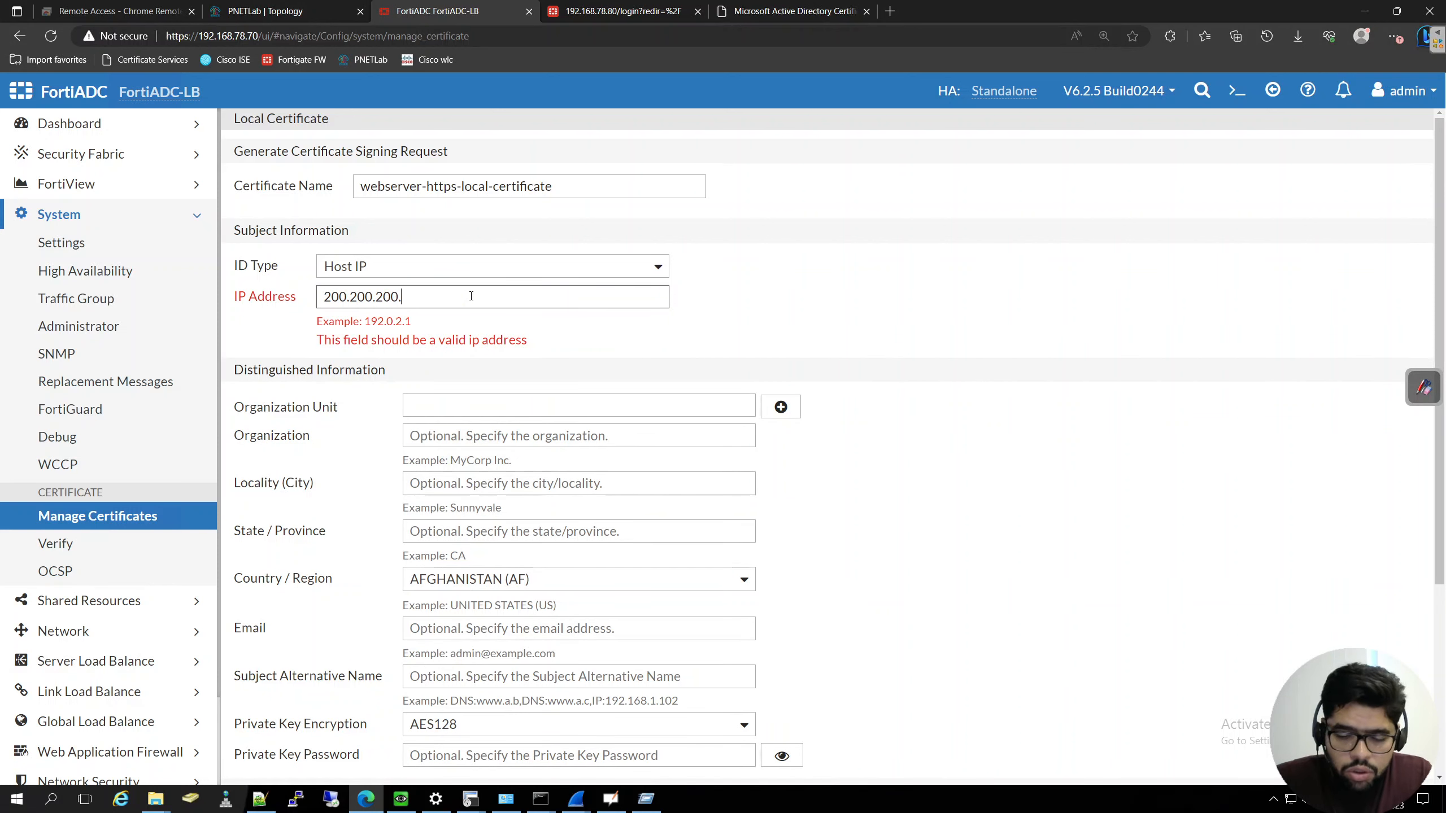
{"action": "key", "text": "BackSpace"}
{"action": "key", "text": "BackSpace"}
{"action": "key", "text": "BackSpace"}
{"action": "key", "text": "BackSpace"}
{"action": "key", "text": "BackSpace"}
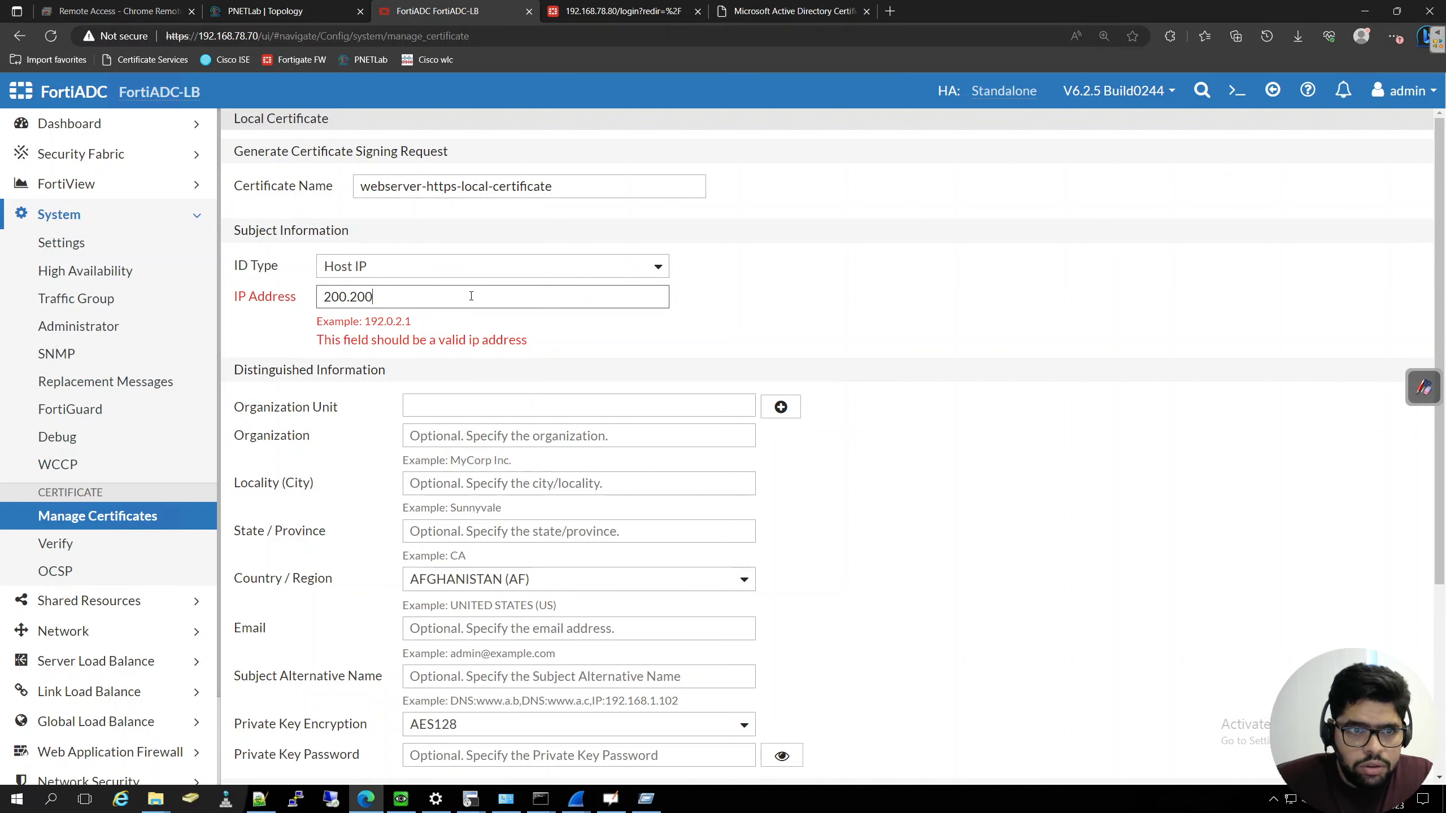
{"action": "type", "text": "0.200.100"}
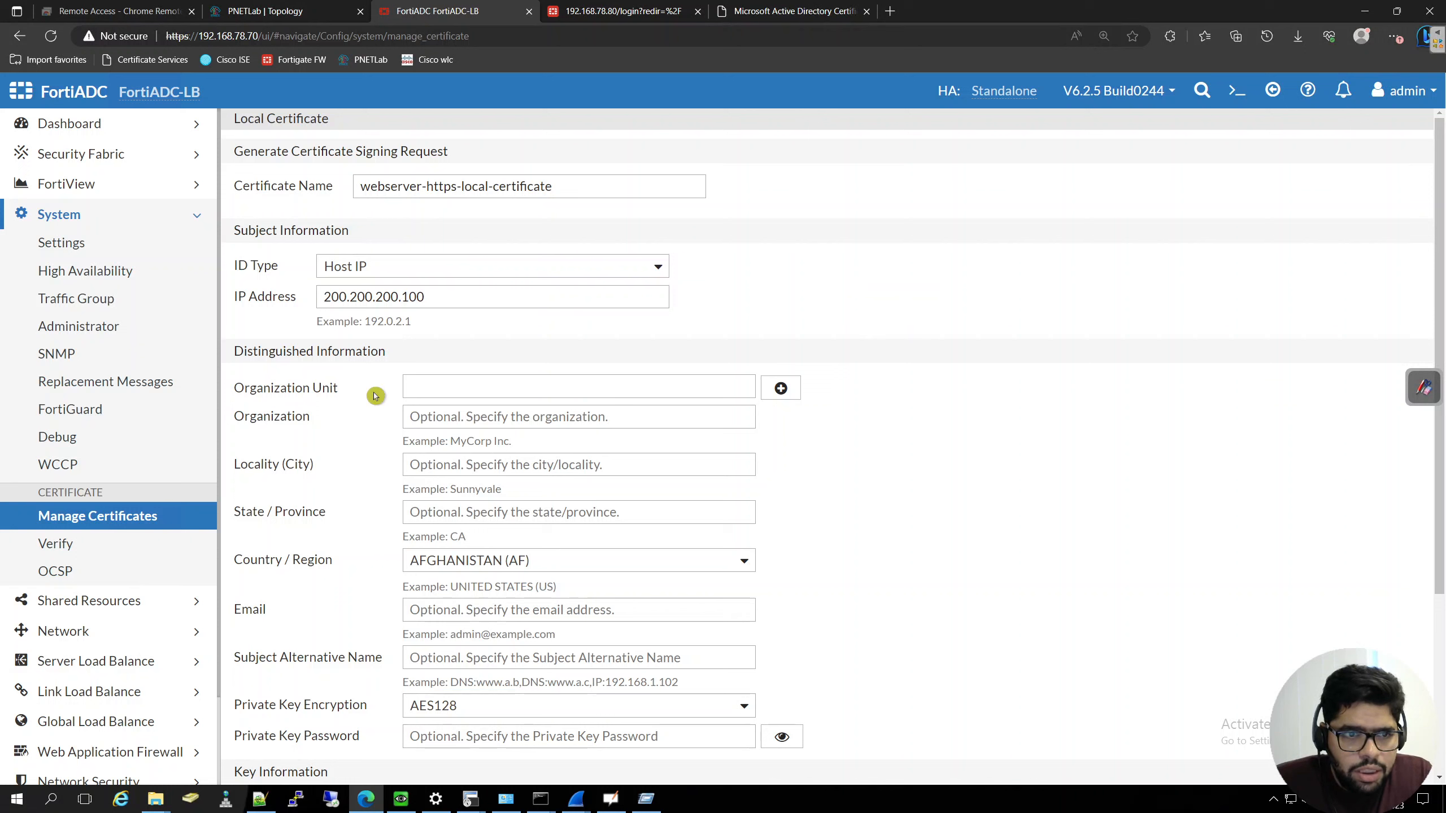
- Enter IT as the organization unit and arabhacksploit as the organization in the signing request
{"action": "left_click", "coordinate": [437, 387]}
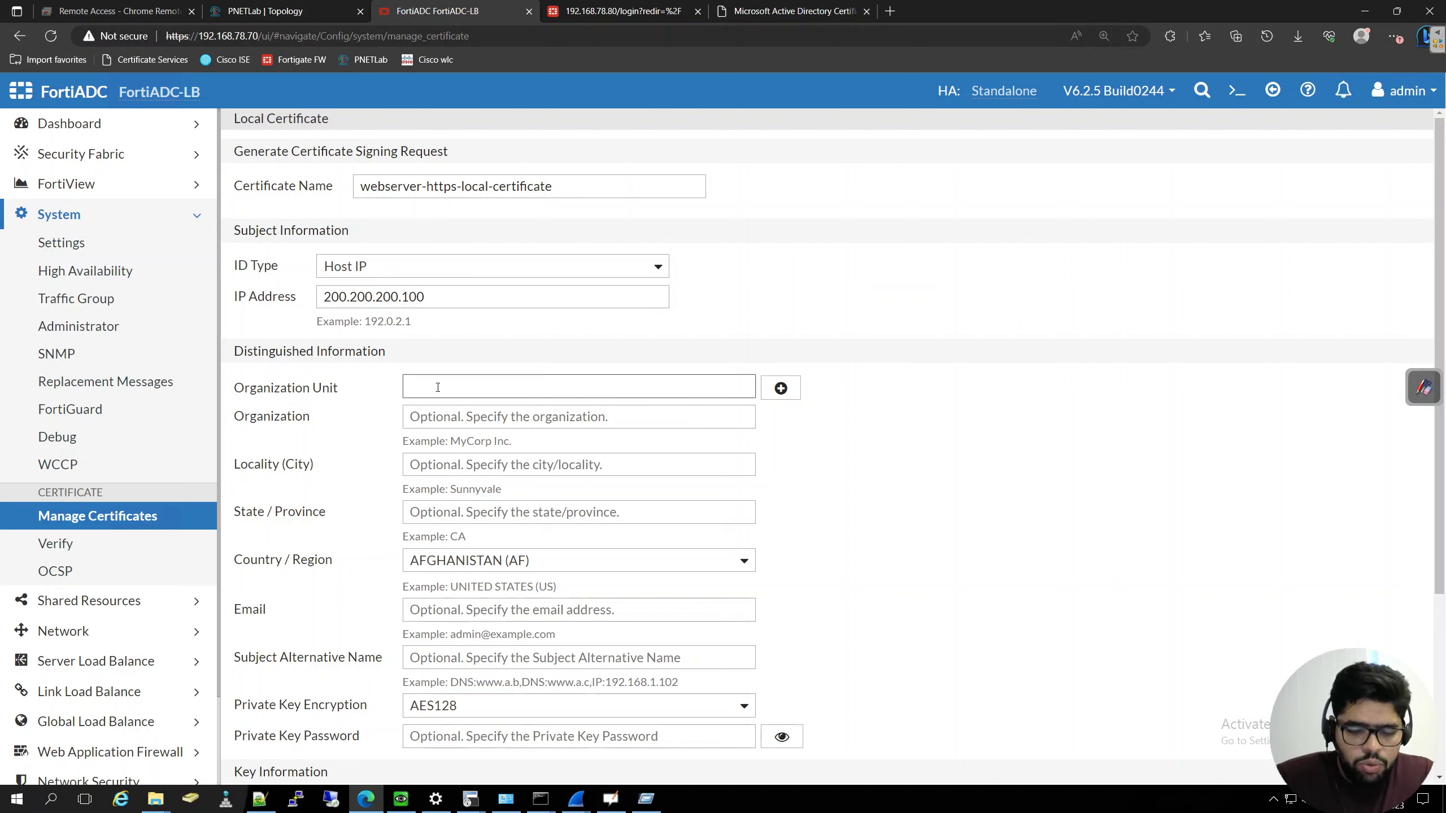
{"action": "type", "text": "IT"}
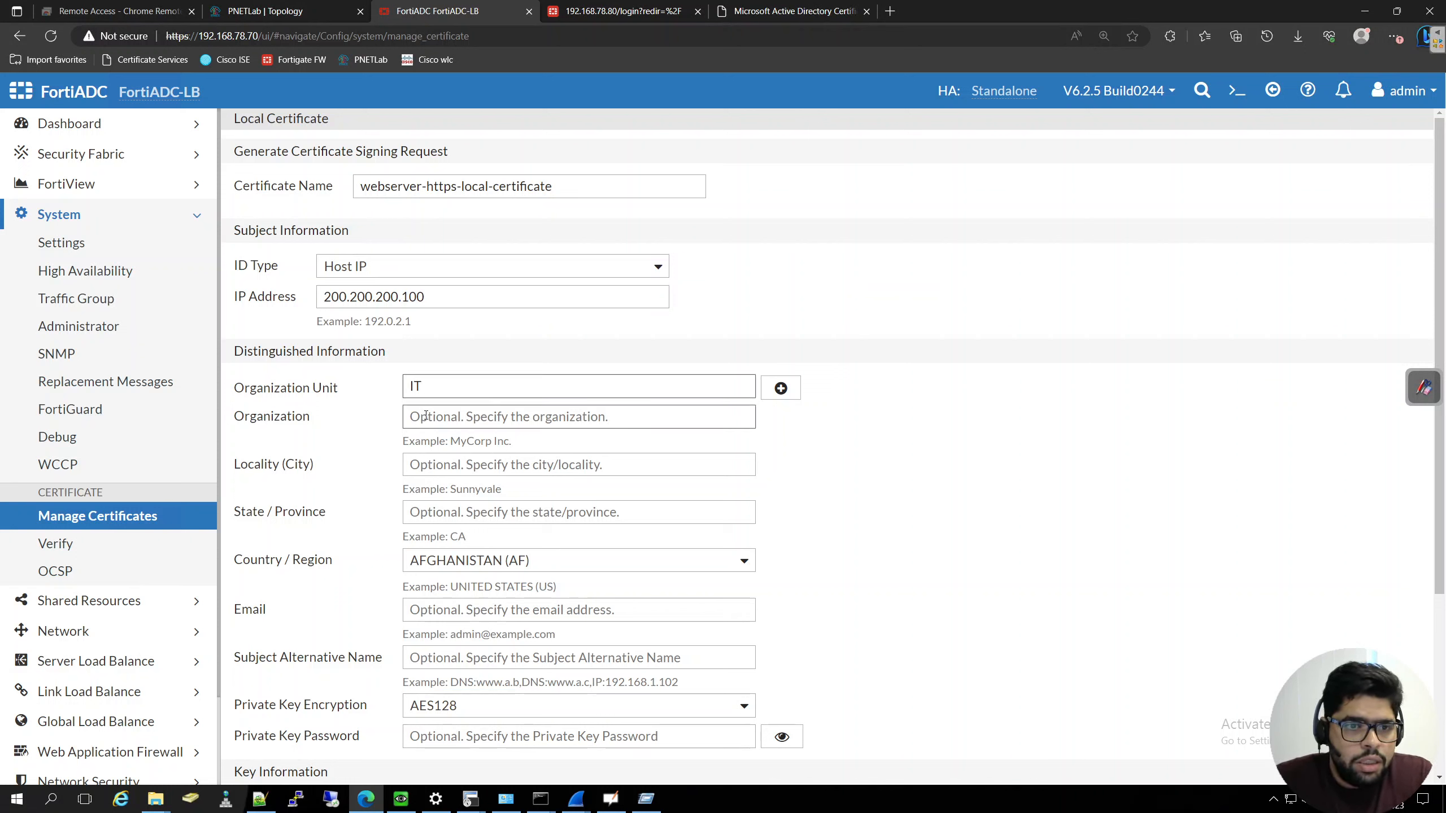
{"action": "left_click", "coordinate": [437, 418]}
{"action": "type", "text": "ara"}
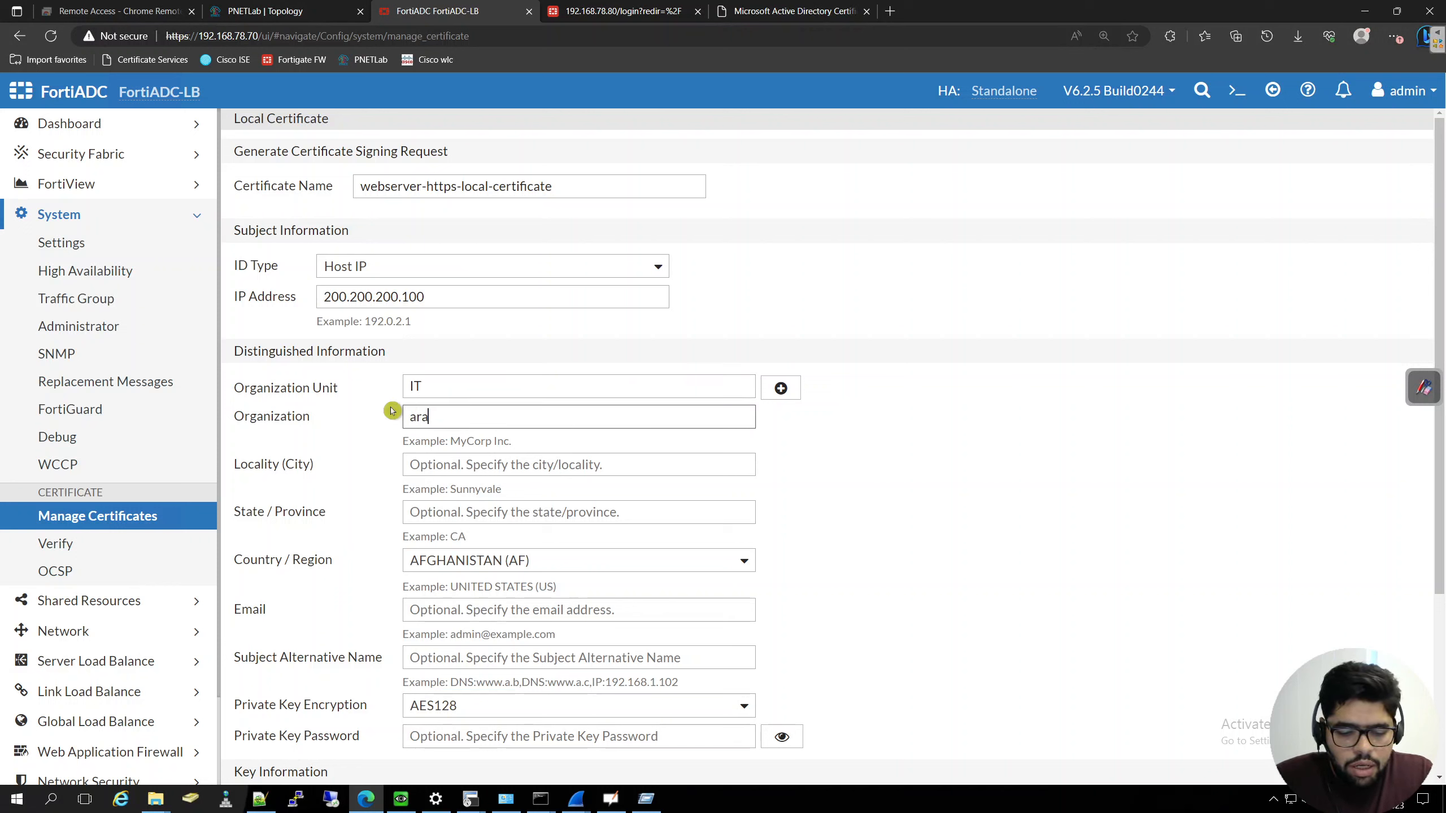
{"action": "type", "text": "bhacksploit"}
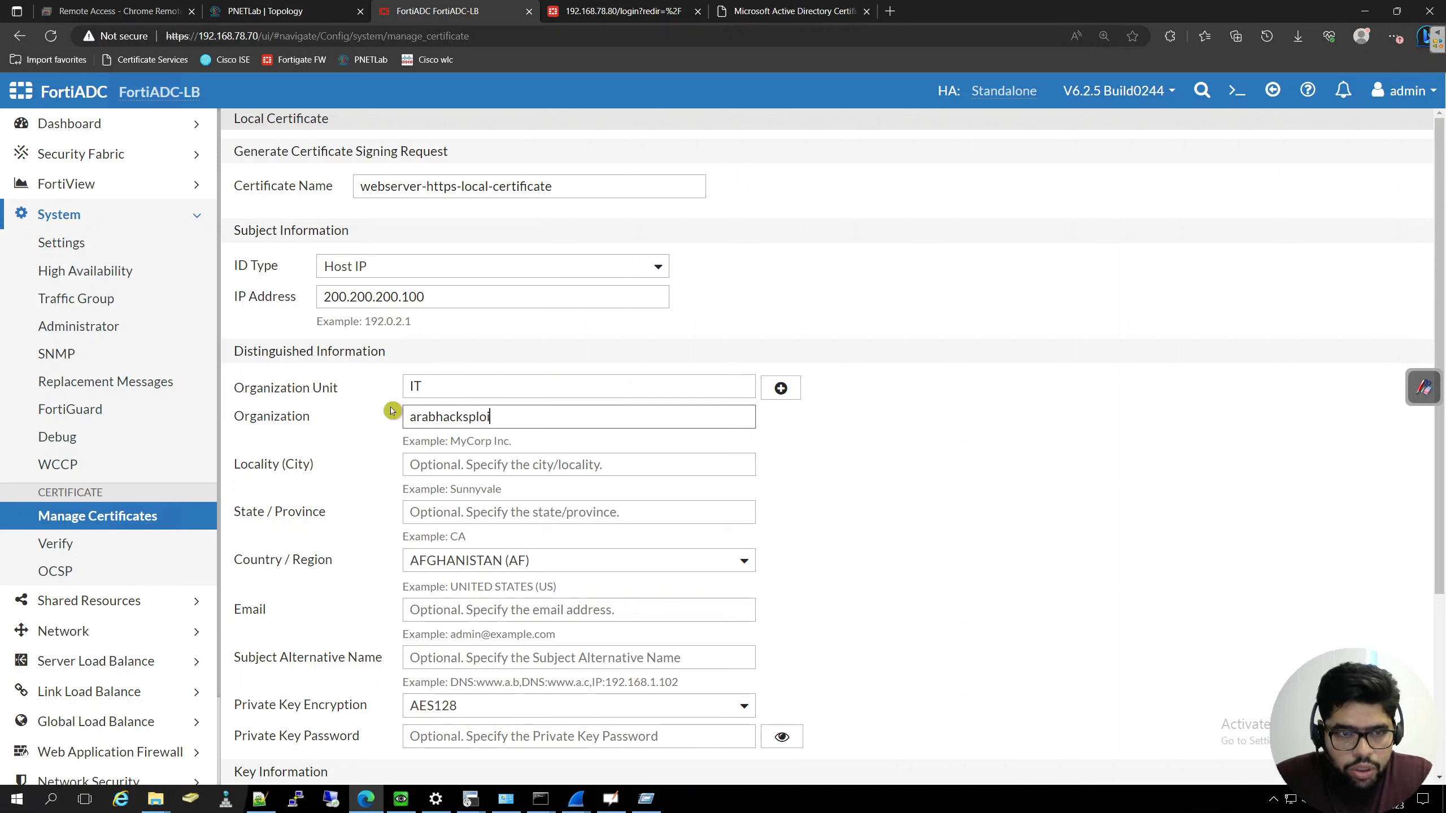
- Enter kuwait as the locality and KW as the state, and set the country to KUWAIT (KW) in the signing request
{"action": "left_click", "coordinate": [447, 458]}
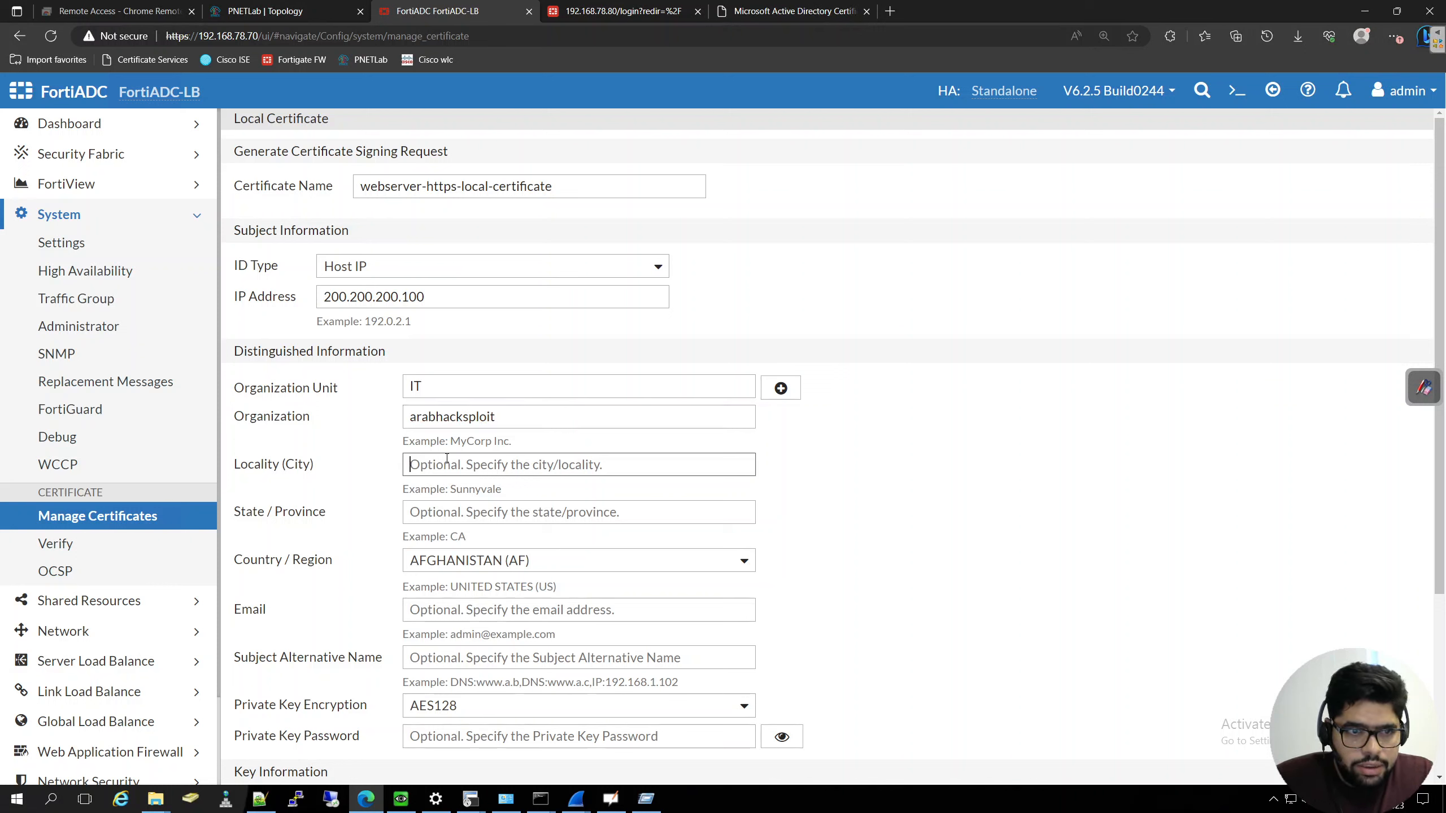
{"action": "type", "text": "kuwait"}
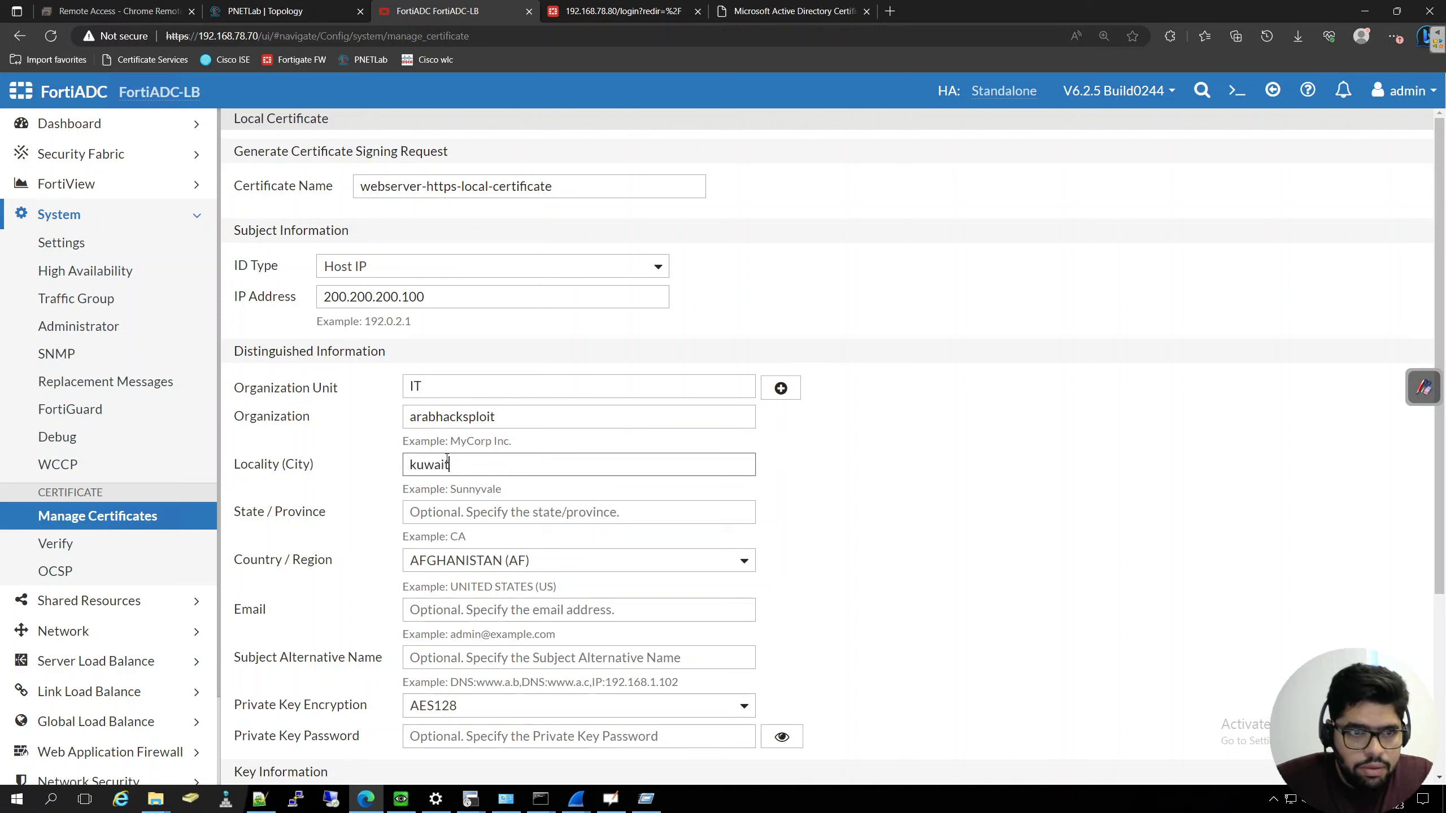
{"action": "left_click", "coordinate": [471, 506]}
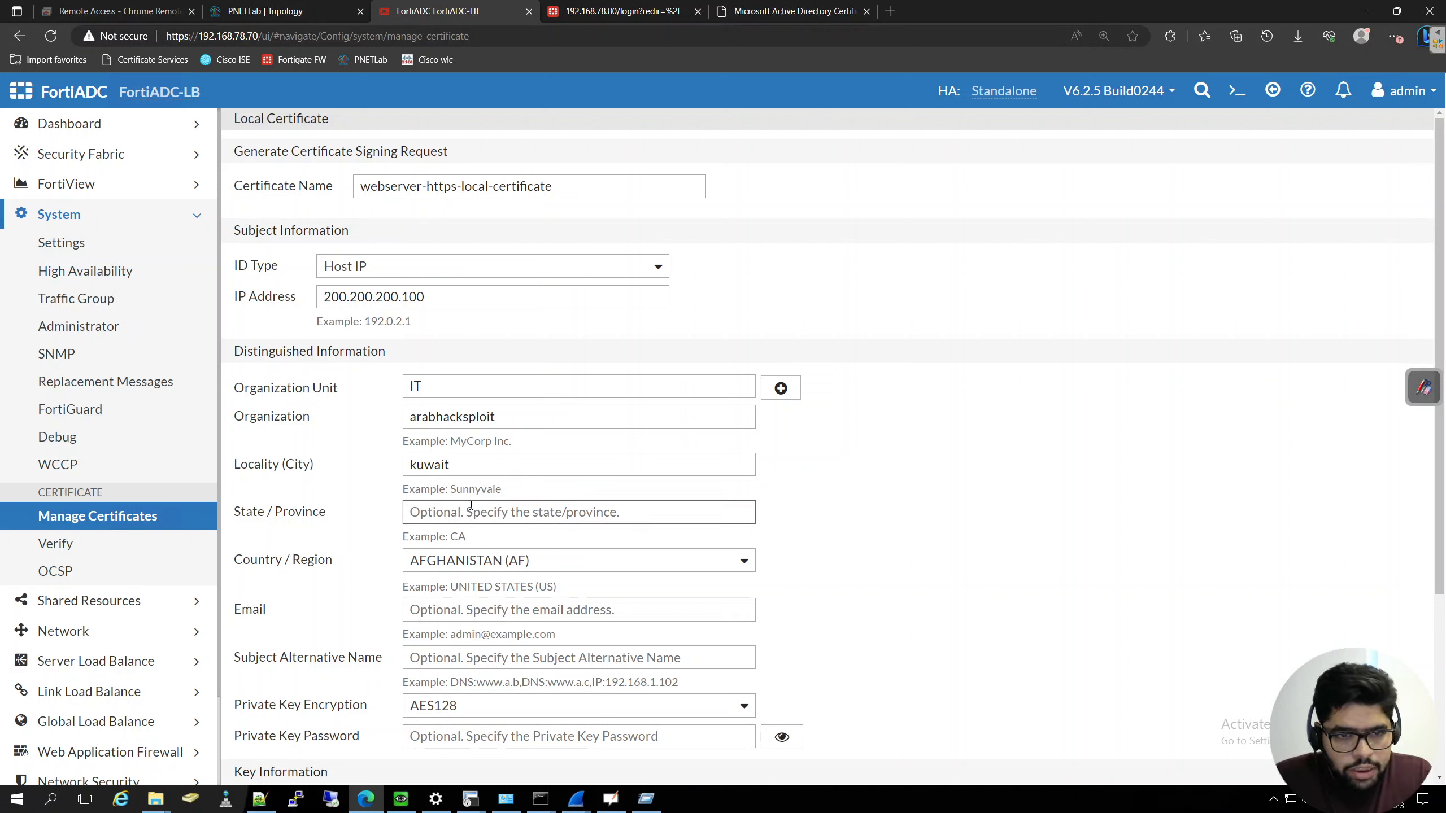
{"action": "type", "text": "KW"}
{"action": "left_click", "coordinate": [529, 563]}
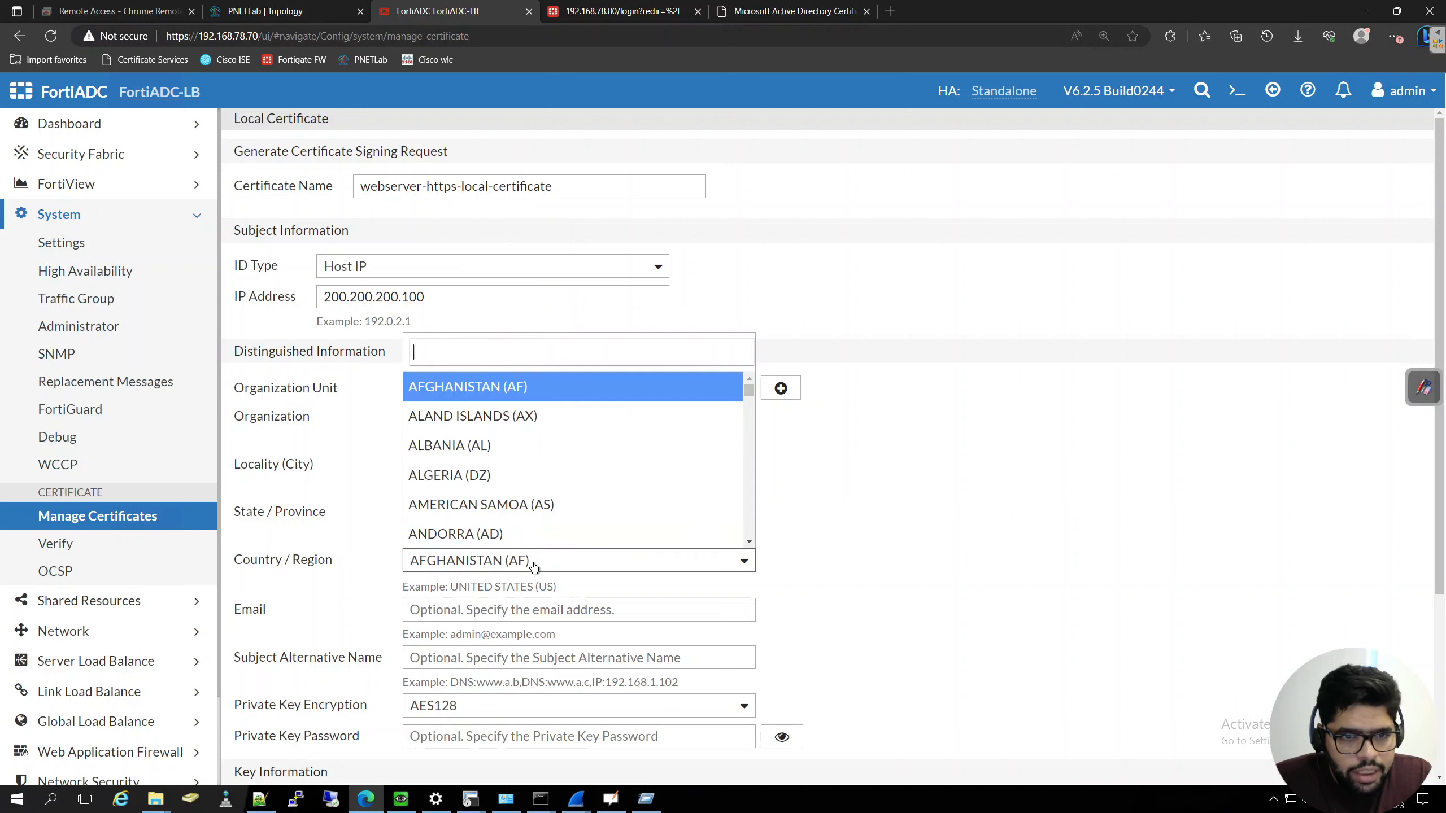
{"action": "scroll", "coordinate": [530, 501], "scroll_direction": "down", "scroll_amount": 2}
{"action": "type", "text": "ku"}
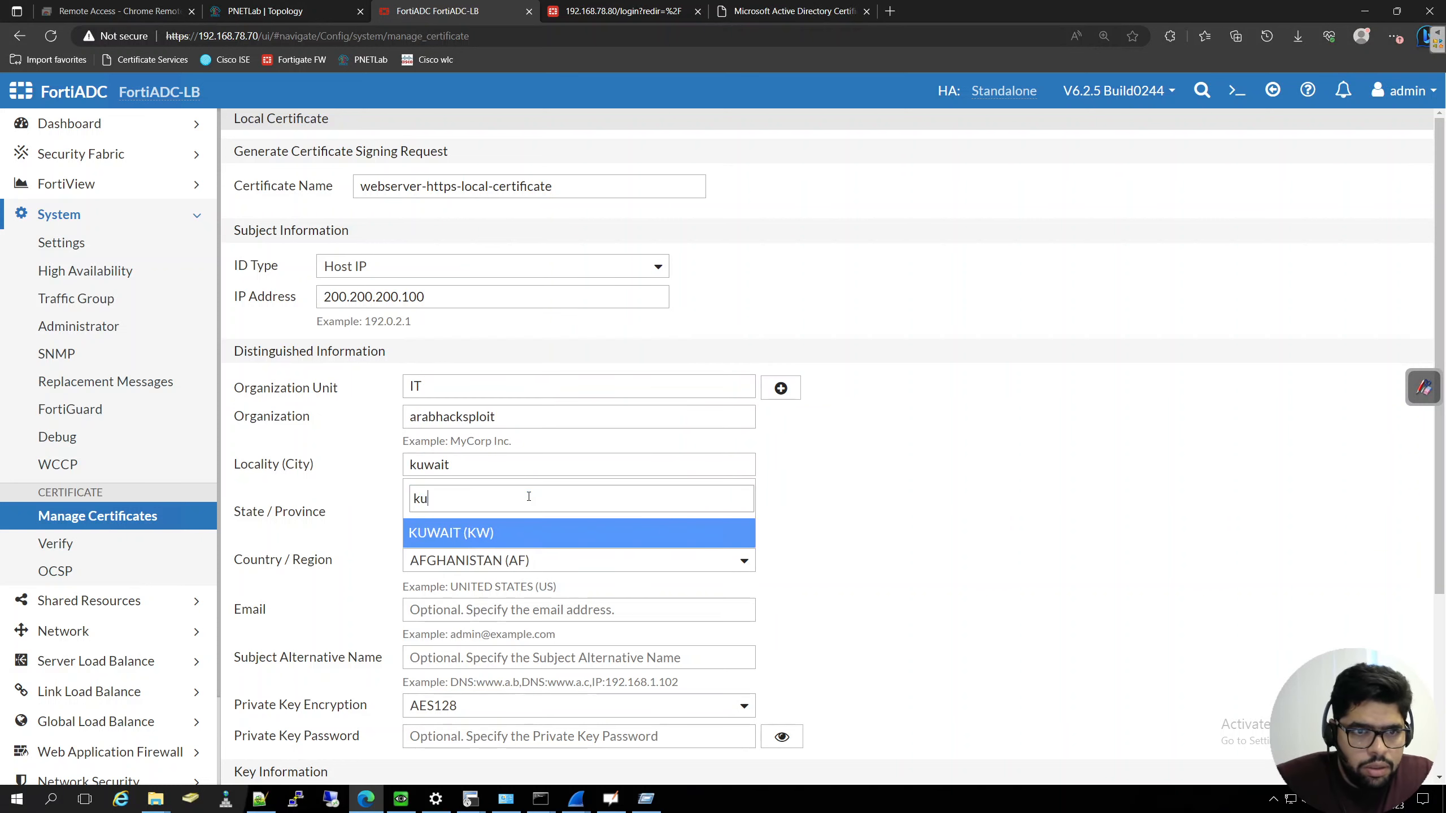
{"action": "left_click", "coordinate": [490, 531]}
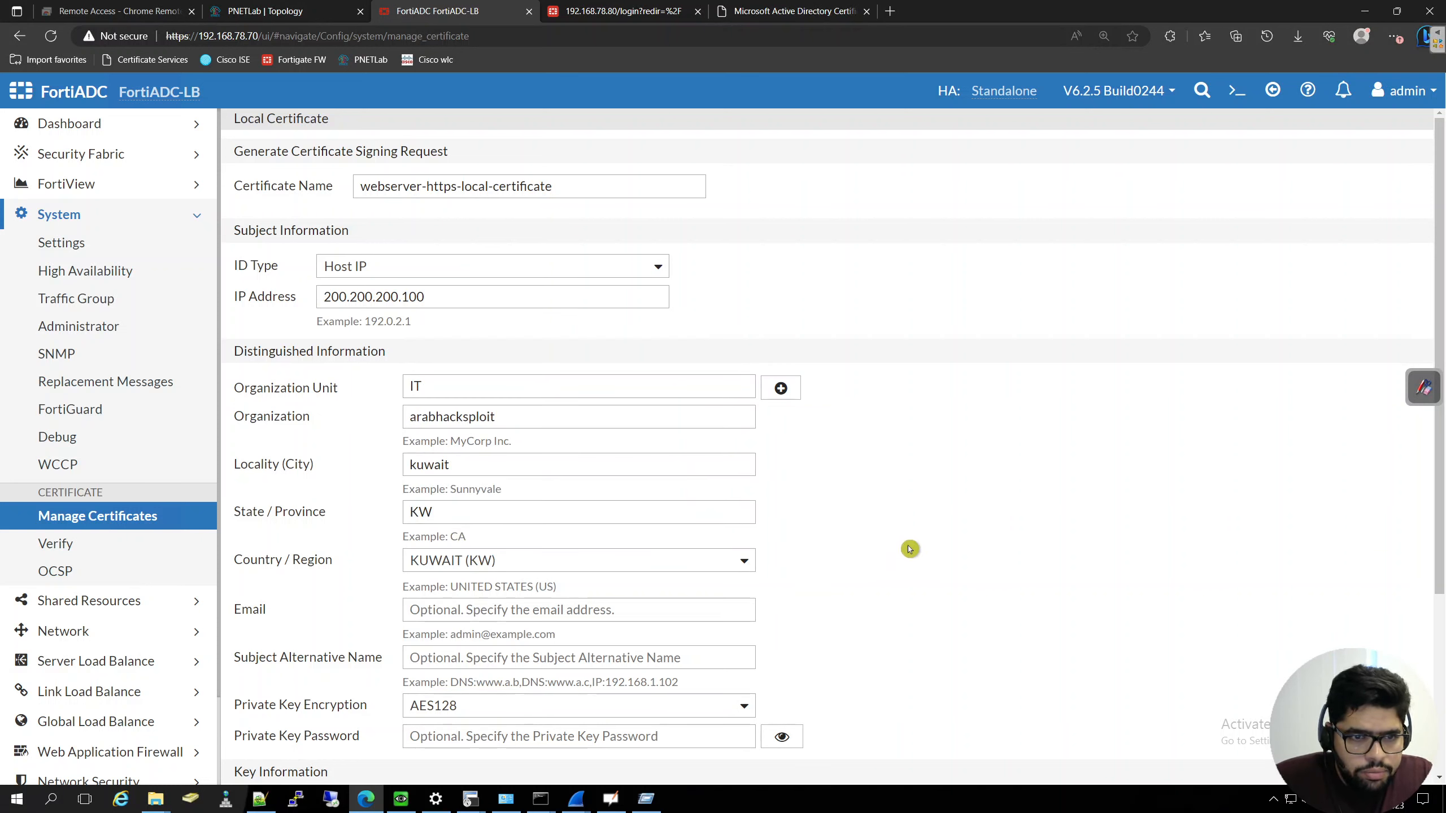
- Set the request's subject alternative name to DNS:app.arabhacksploit.local,IP:200.200.200.100
{"action": "scroll", "coordinate": [911, 541], "scroll_direction": "down", "scroll_amount": 2}
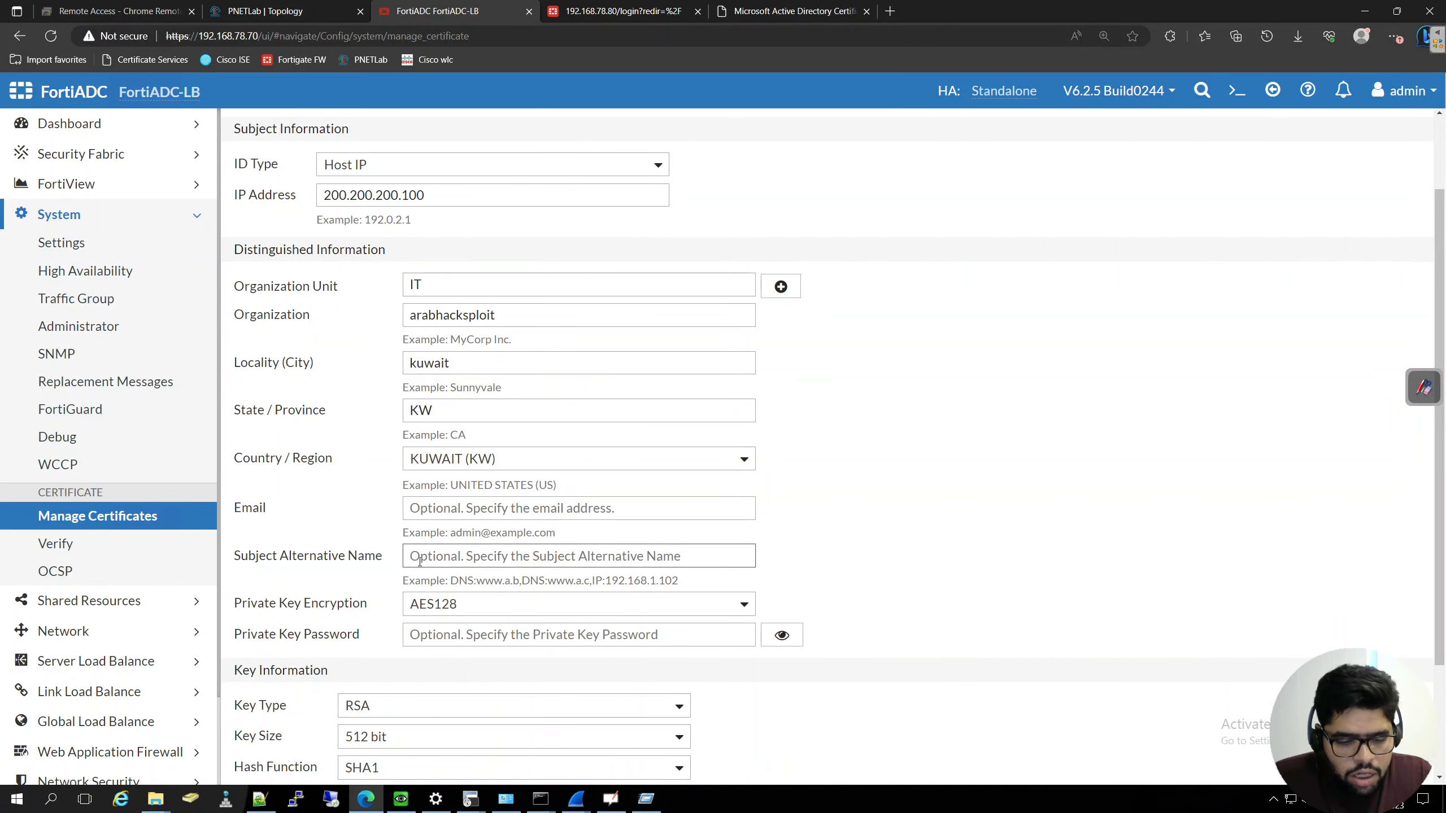
{"action": "type", "text": "DNS"}
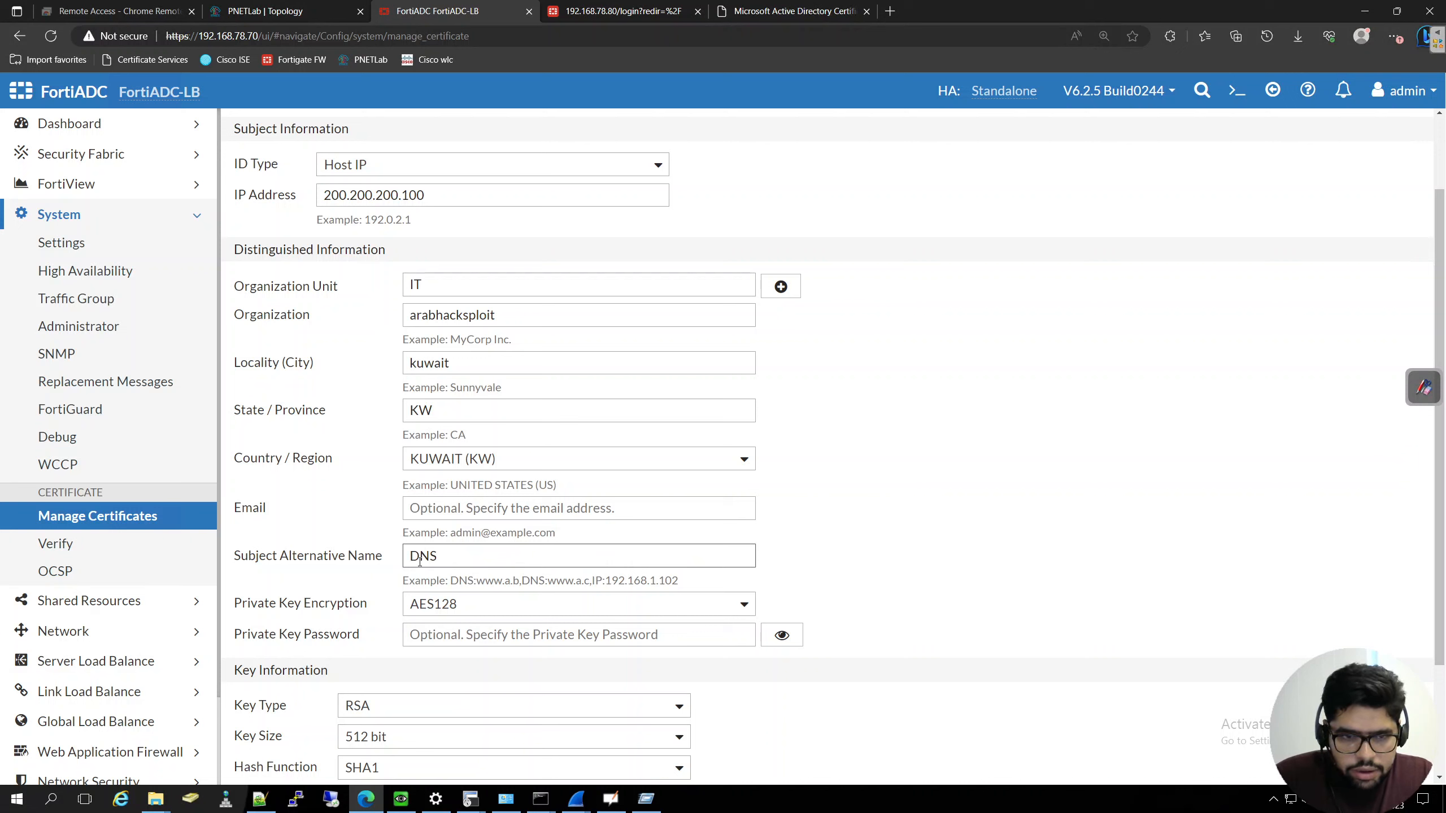
{"action": "type", "text": ":app.ar"}
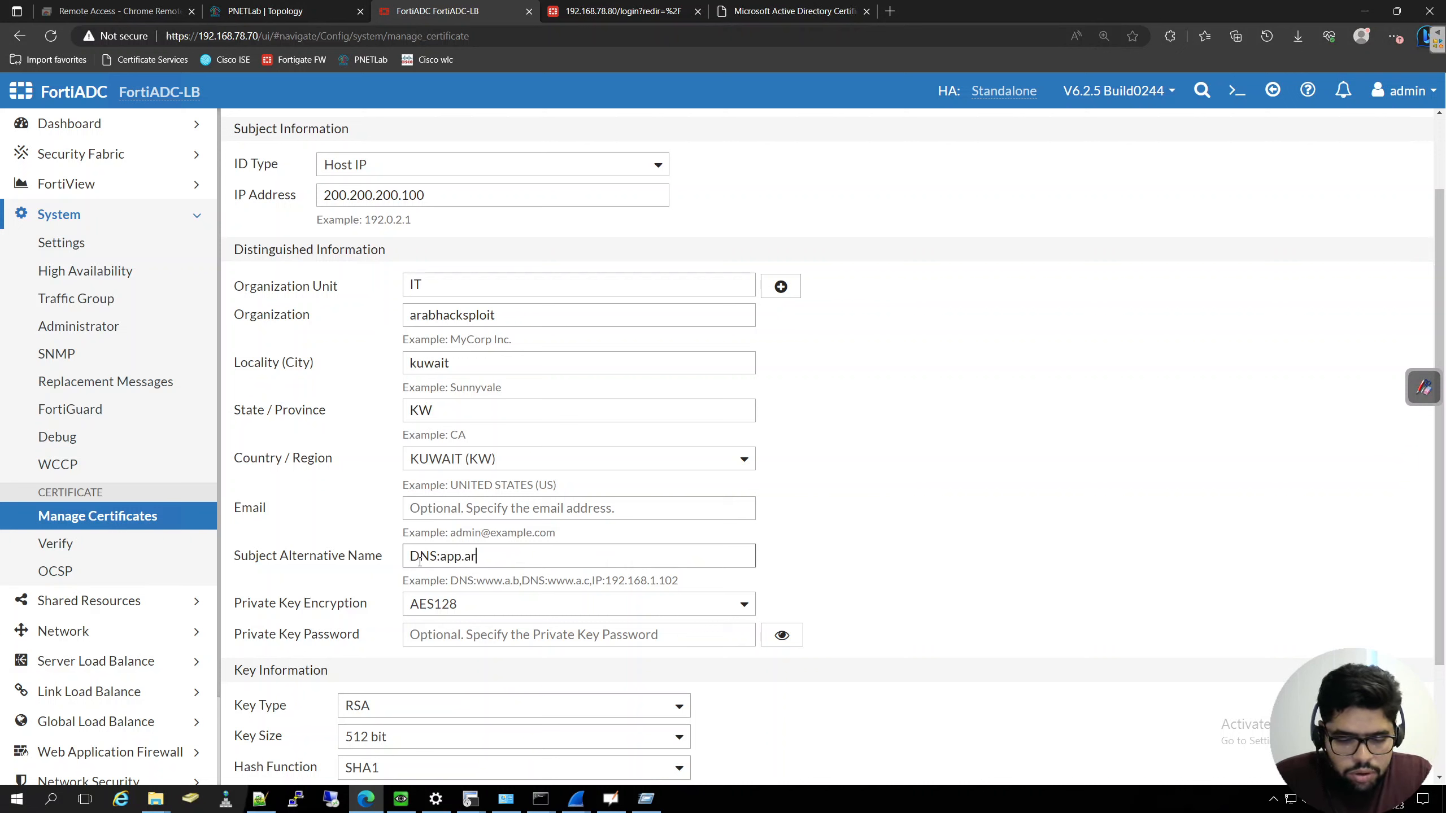
{"action": "type", "text": "abhacksploi"}
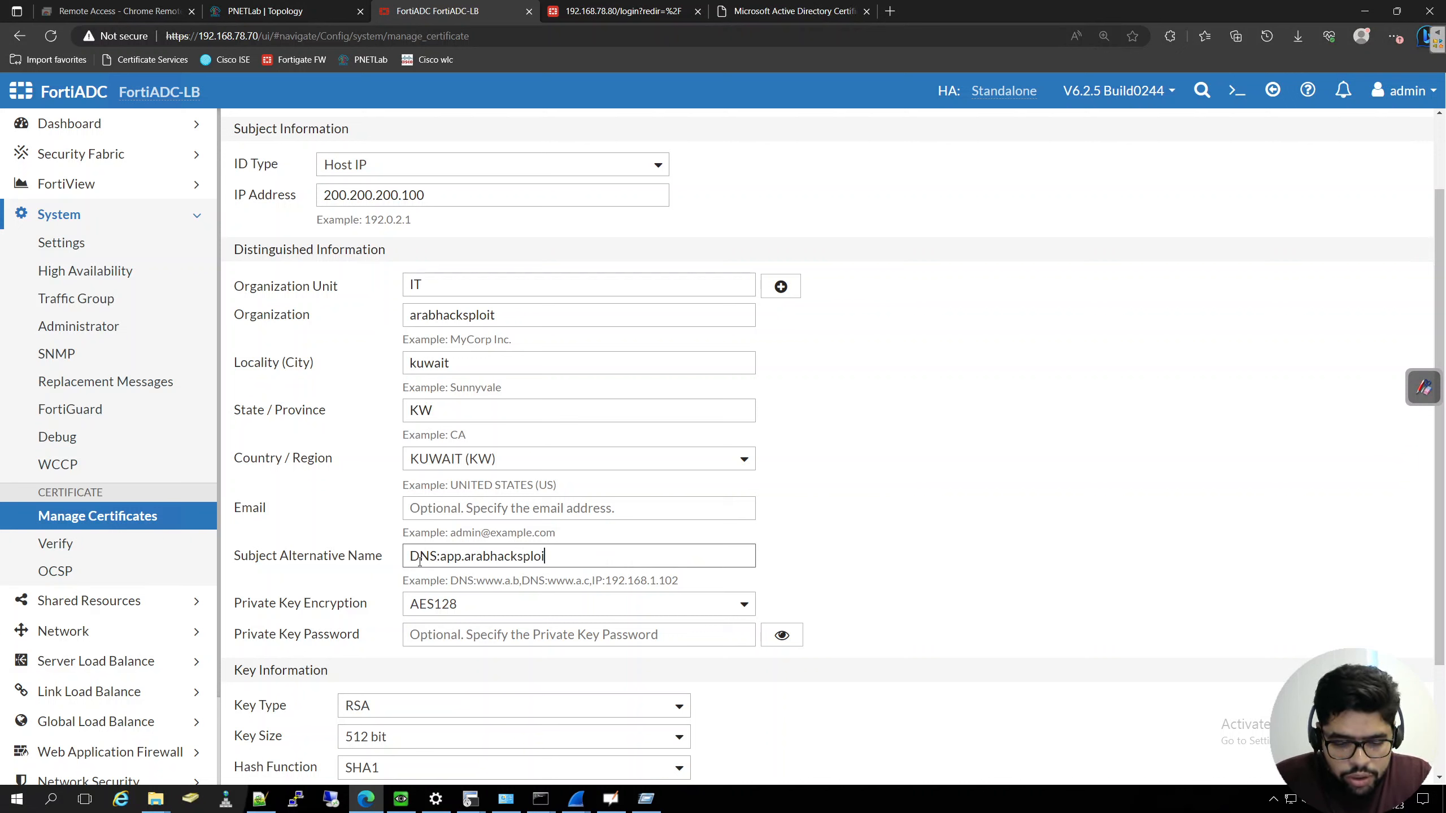
{"action": "type", "text": "t.local"}
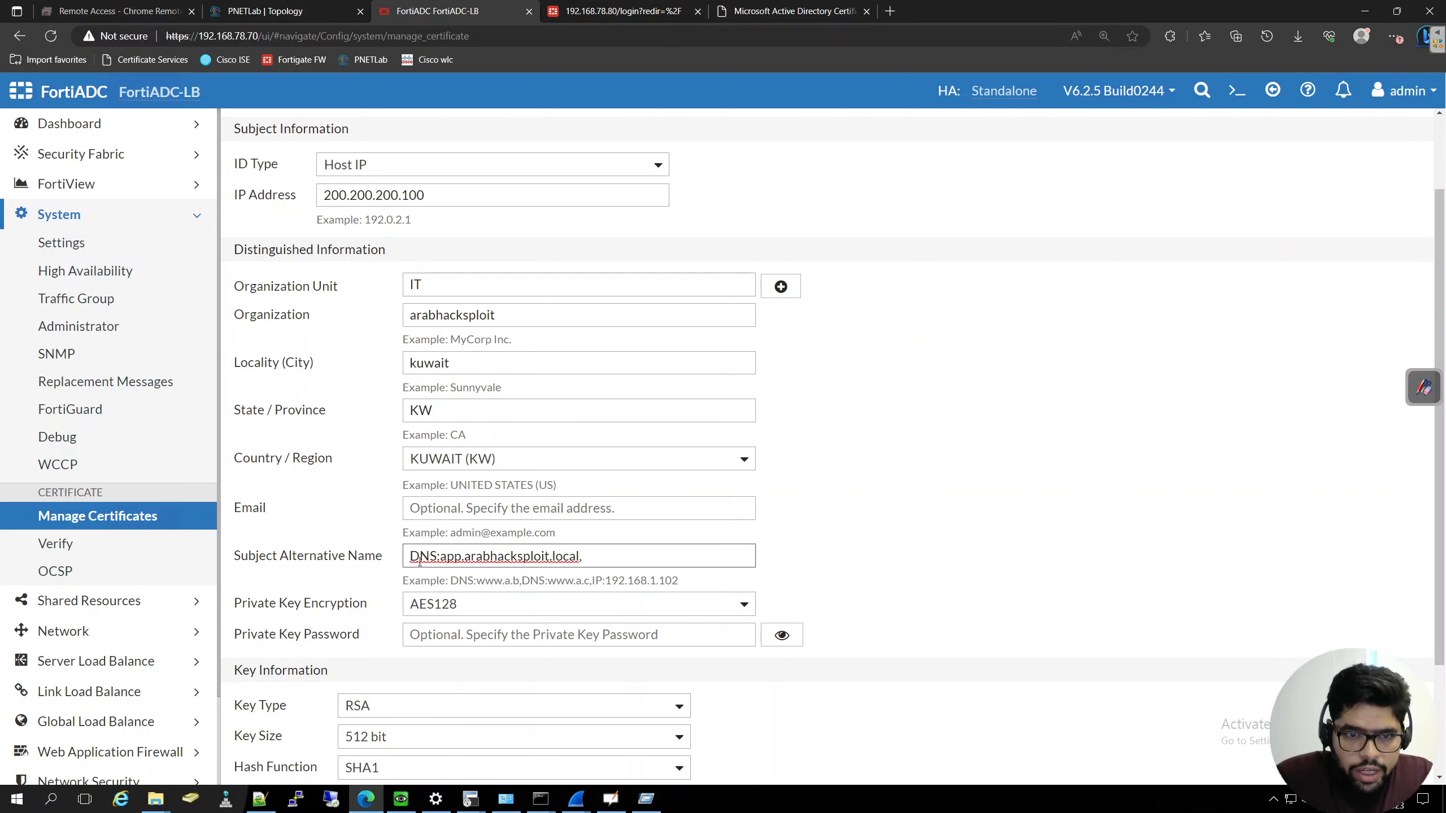
{"action": "type", "text": ",IP"}
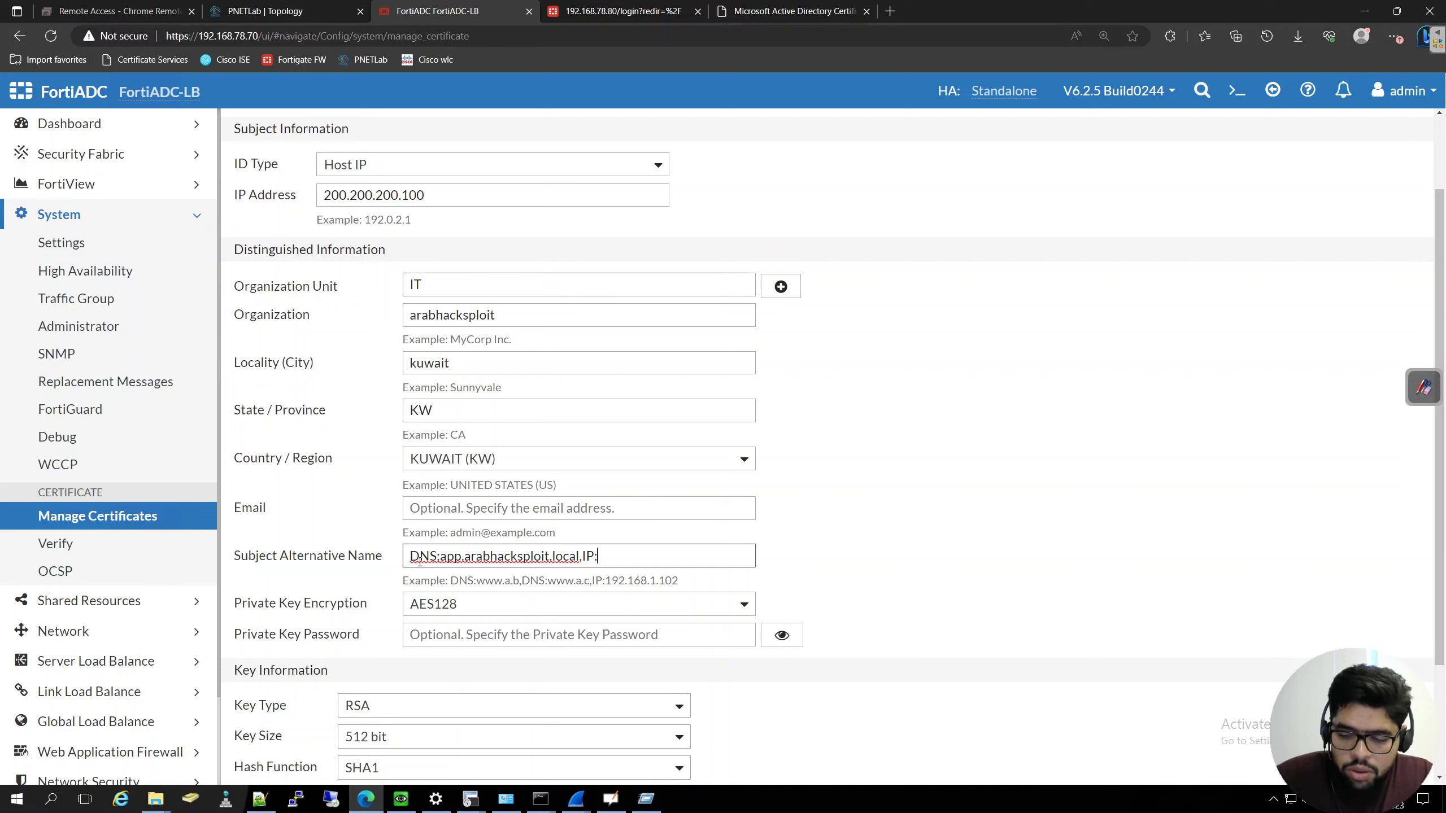
{"action": "type", "text": ":200.200."}
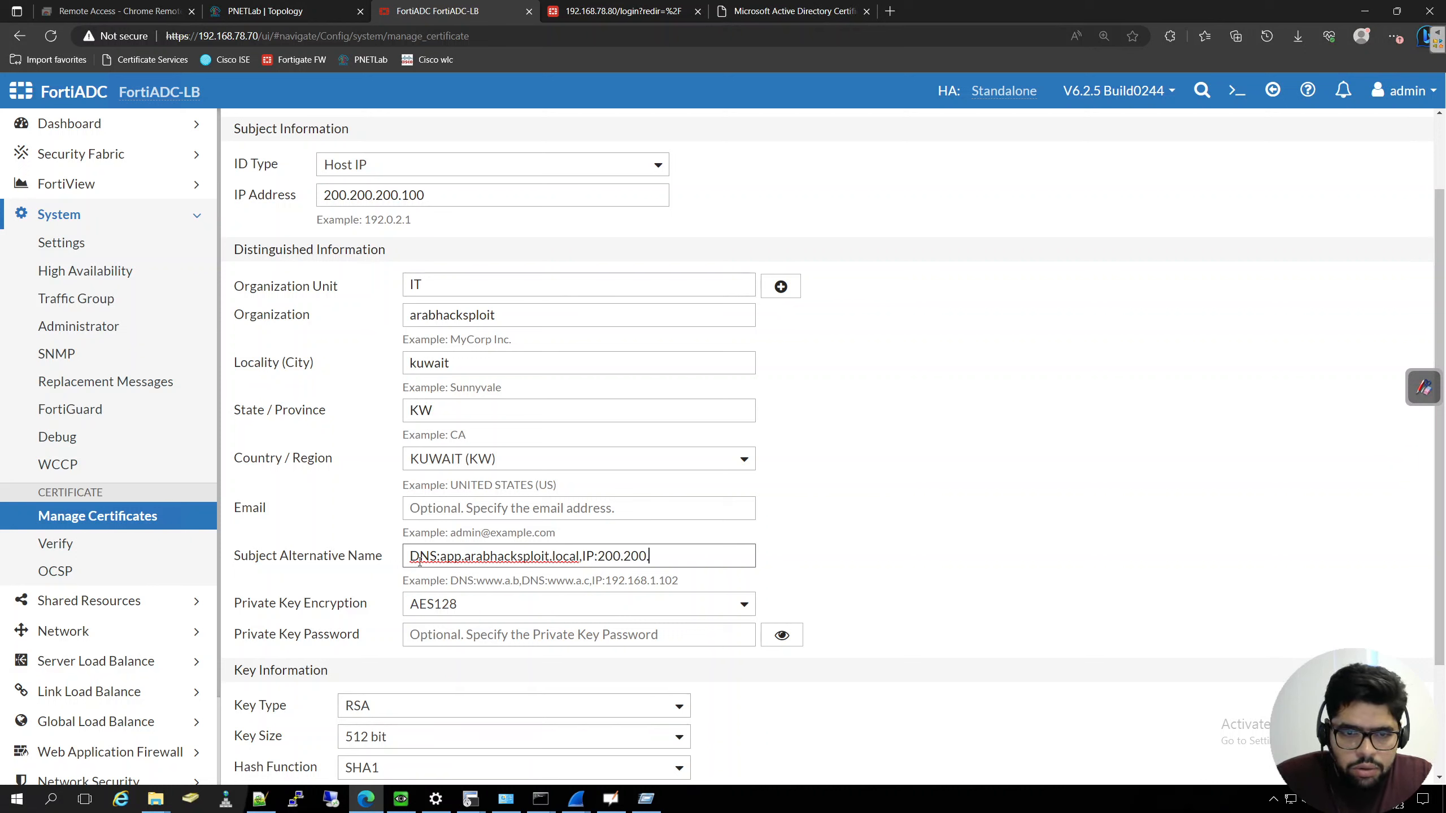
{"action": "type", "text": "200.100"}
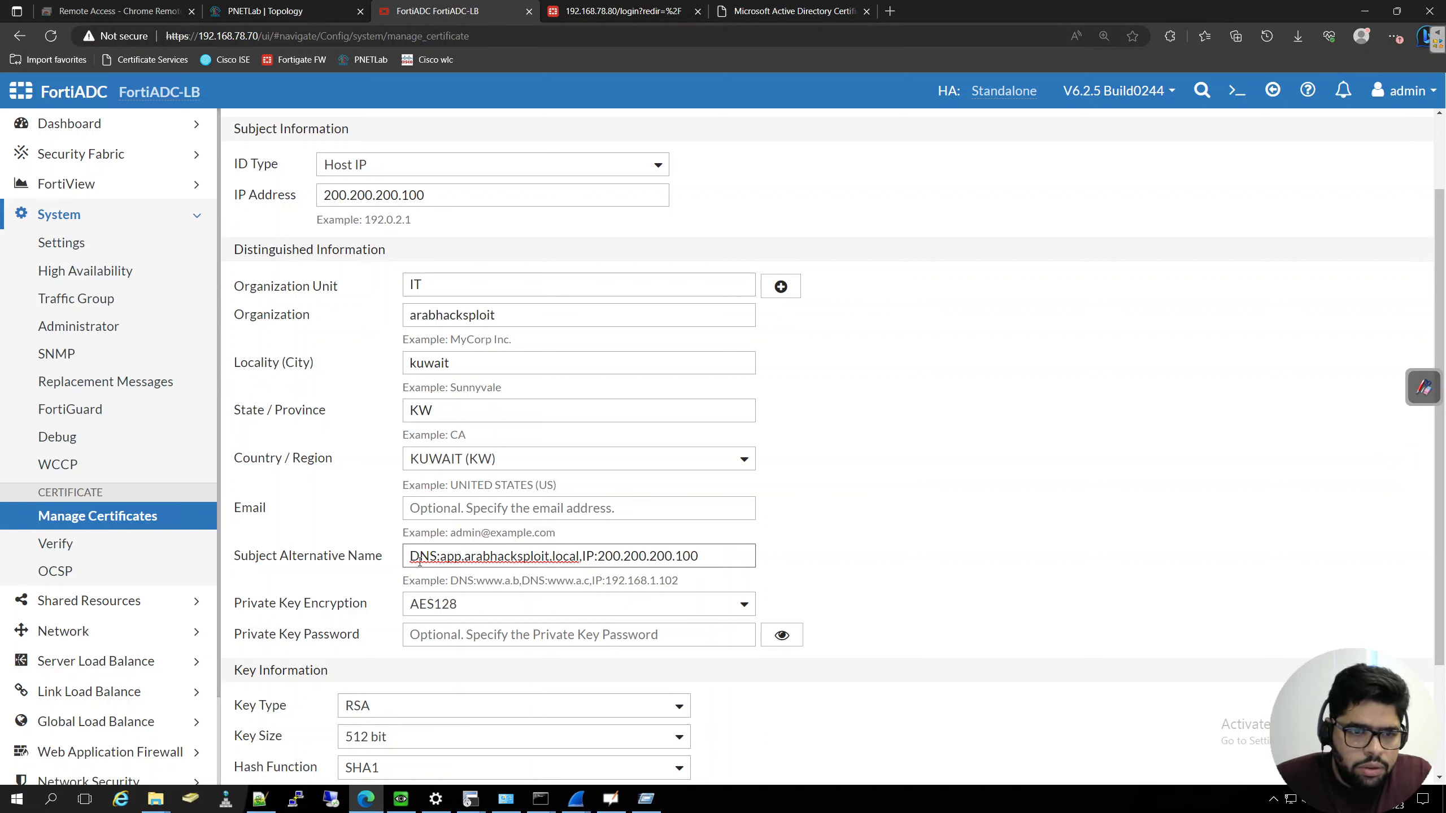
- Set the private key encryption to AES256, the key size to 1024 bit and the hash function to SHA256
{"action": "left_click", "coordinate": [701, 608]}
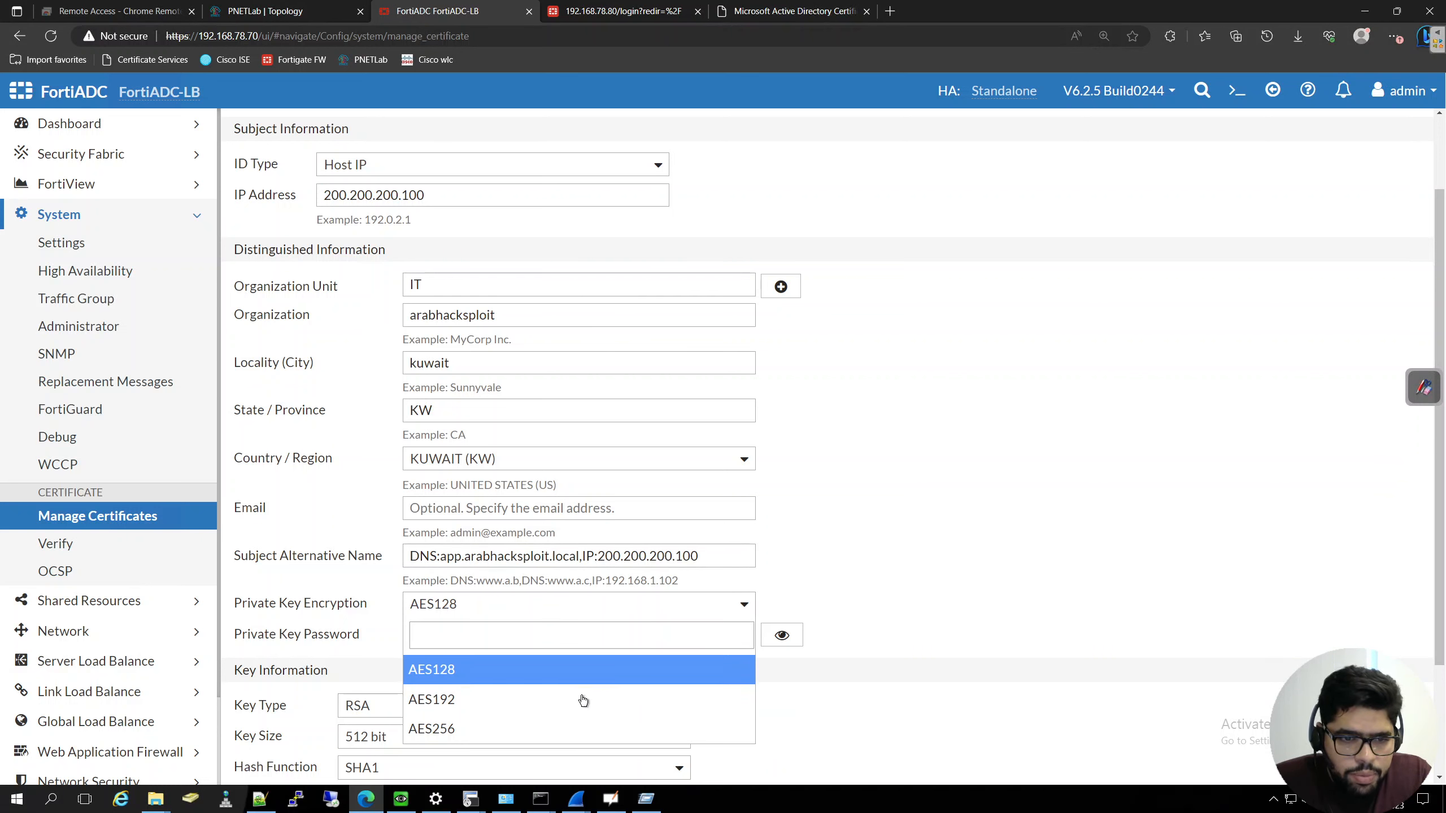
{"action": "left_click", "coordinate": [559, 733]}
{"action": "scroll", "coordinate": [911, 570], "scroll_direction": "down", "scroll_amount": 3}
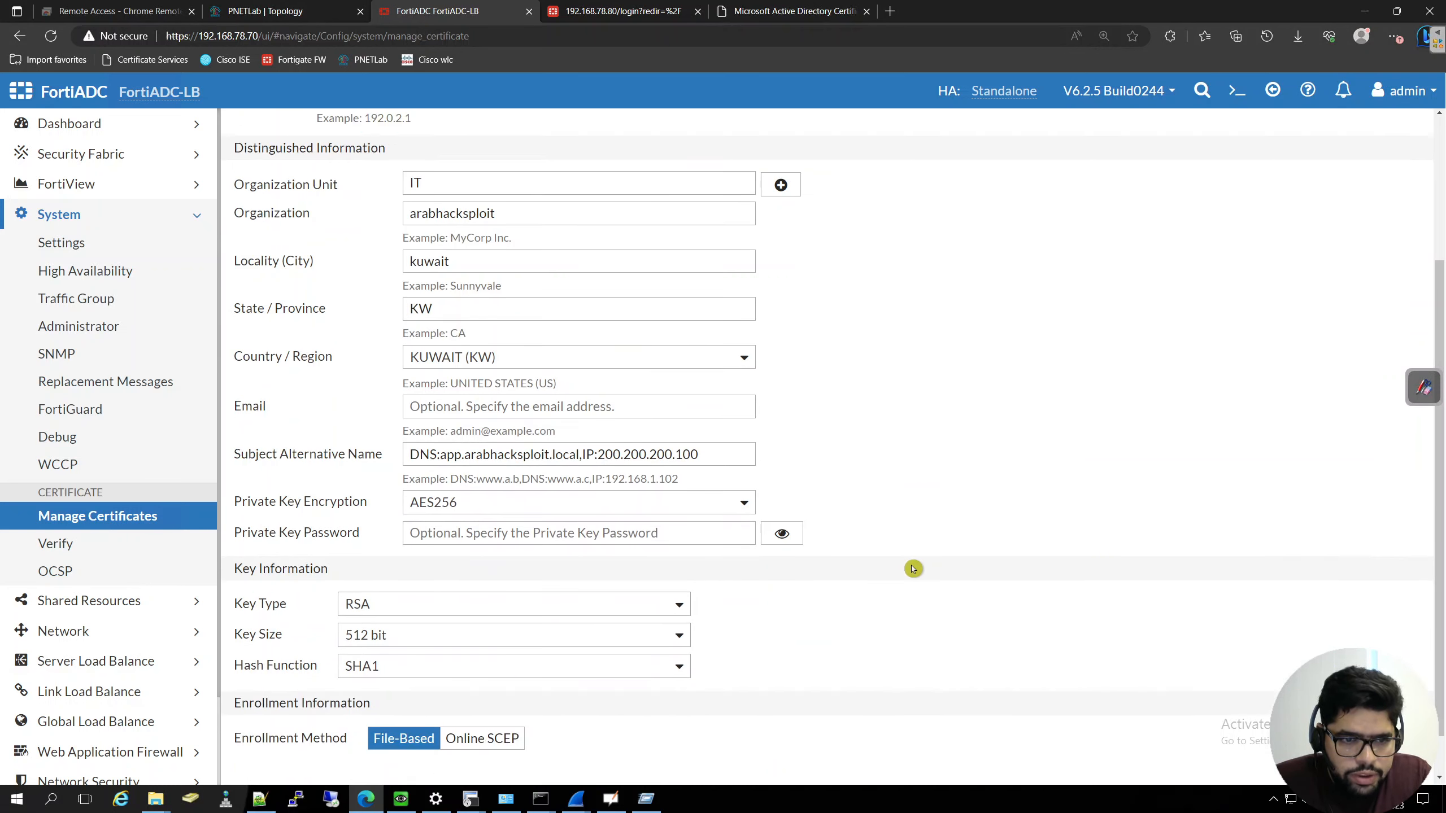
{"action": "left_click", "coordinate": [596, 596]}
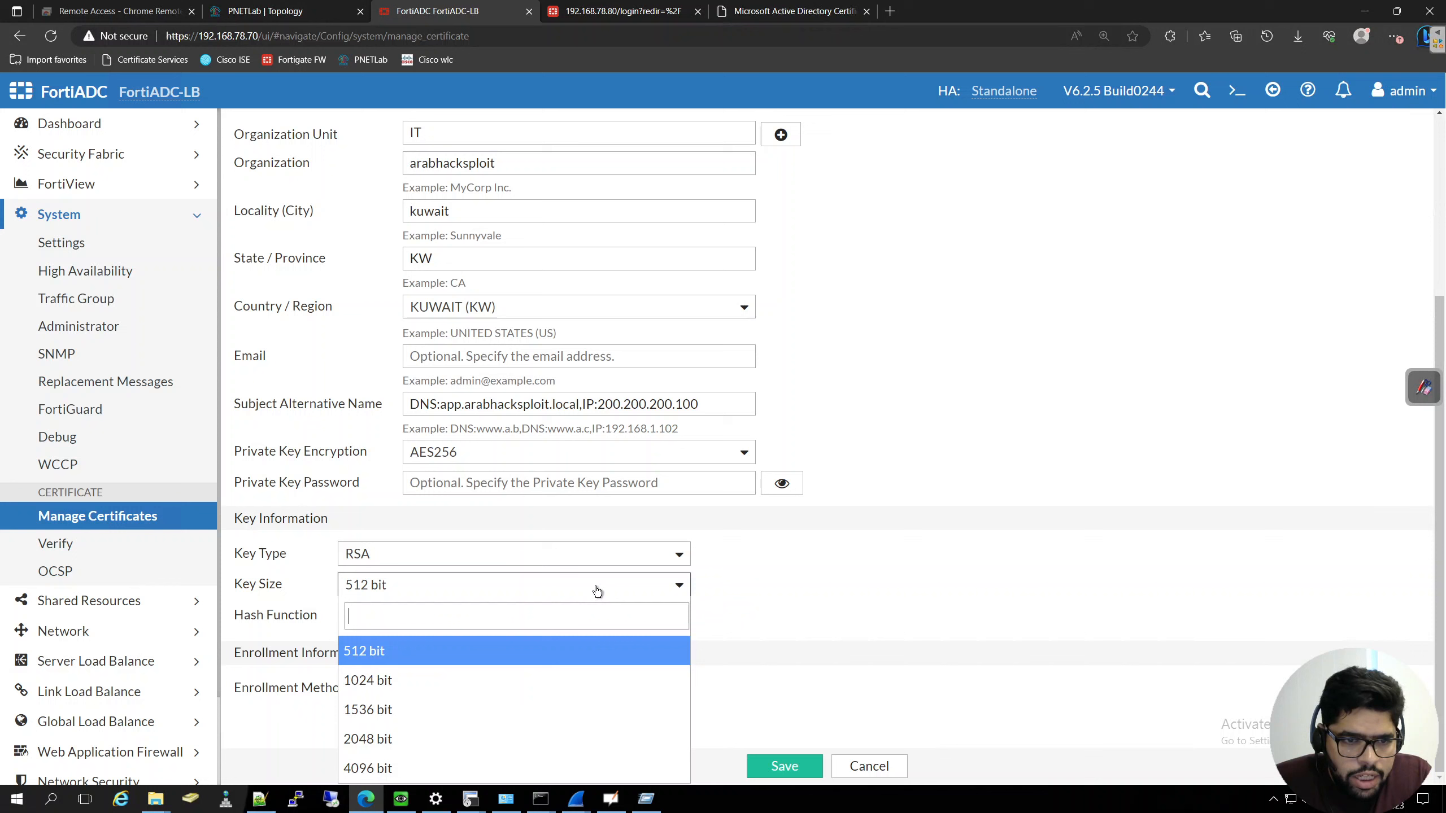
{"action": "left_click", "coordinate": [540, 676]}
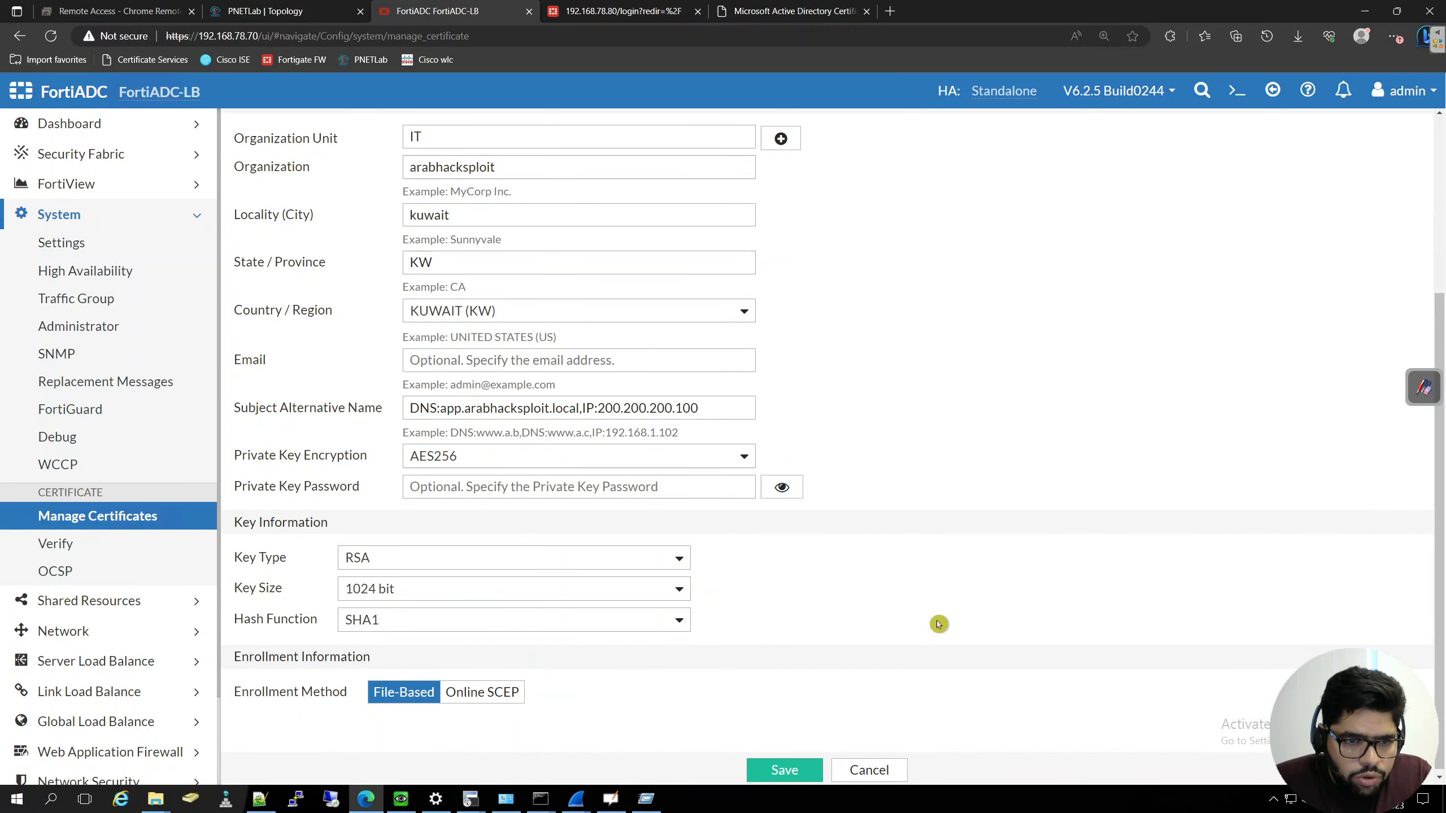
{"action": "left_click", "coordinate": [660, 621]}
{"action": "left_click", "coordinate": [442, 537]}
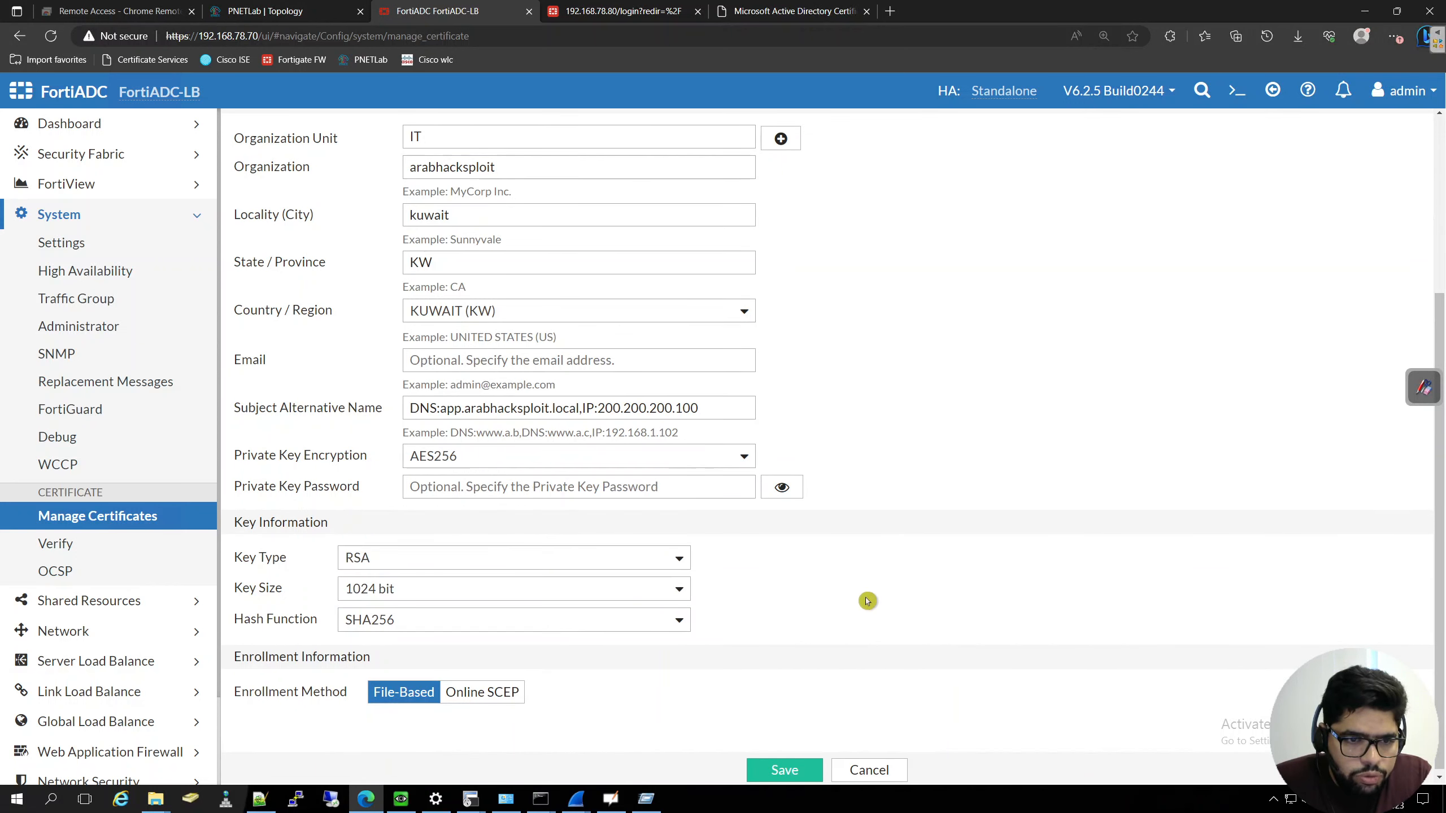
- Review the completed certificate signing request and save it
{"action": "scroll", "coordinate": [947, 585], "scroll_direction": "up", "scroll_amount": 4}
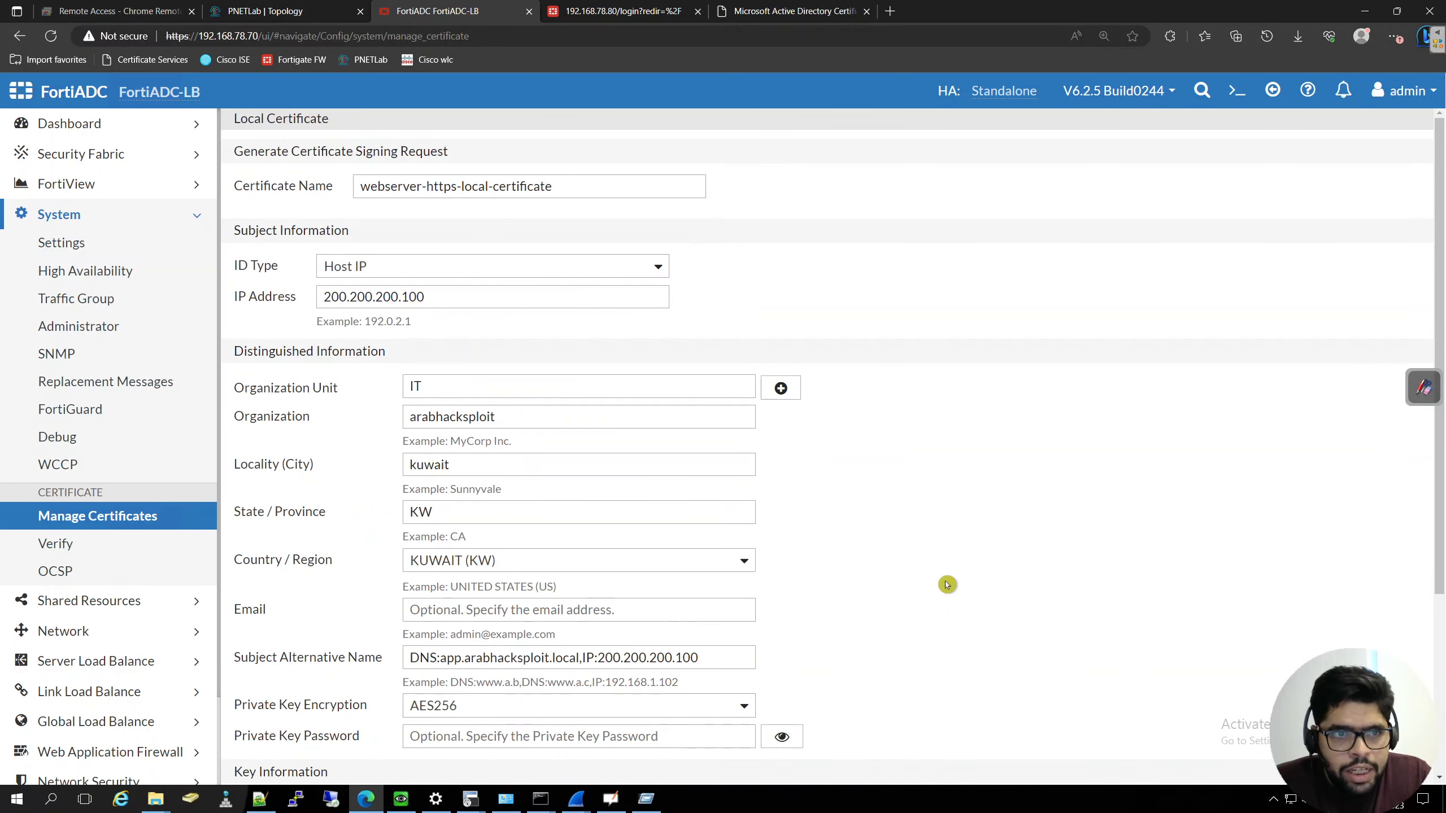
{"action": "scroll", "coordinate": [947, 585], "scroll_direction": "down", "scroll_amount": 4}
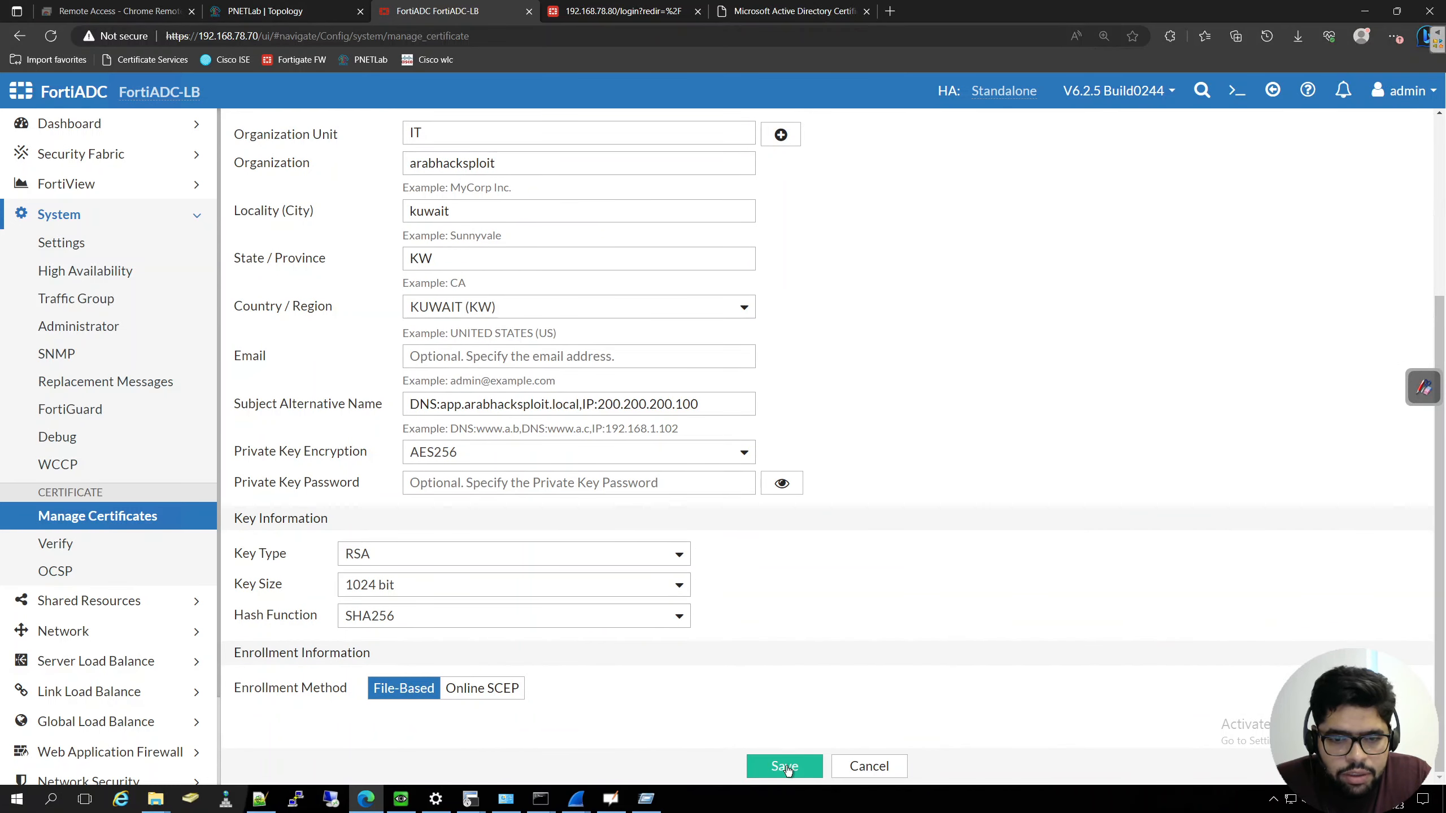
{"action": "left_click", "coordinate": [784, 767]}
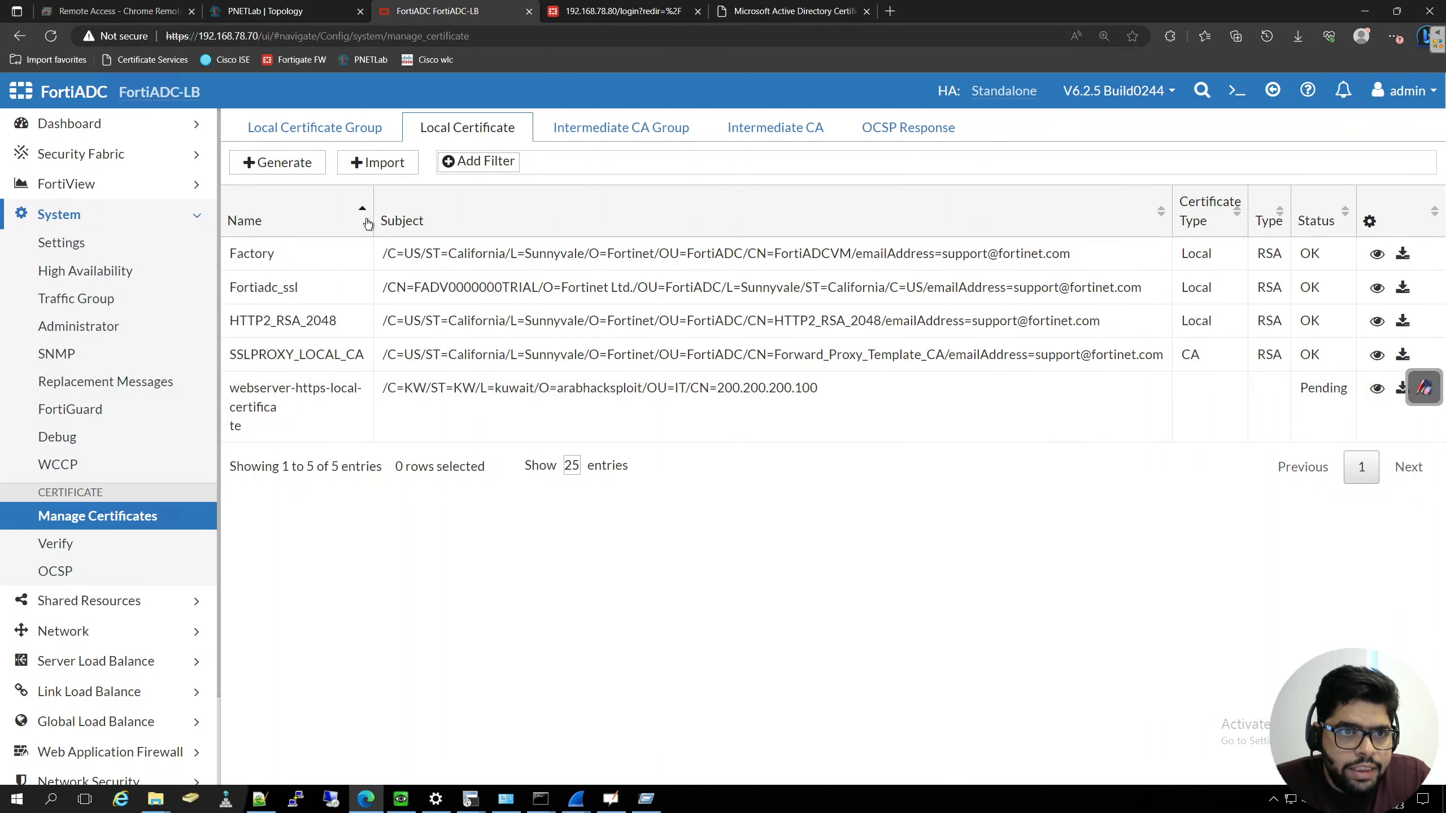
- Move the floating annotation toolbar clear of the certificate list and download the pending webserver-https-local-certificate request
{"action": "left_click", "coordinate": [1424, 387]}
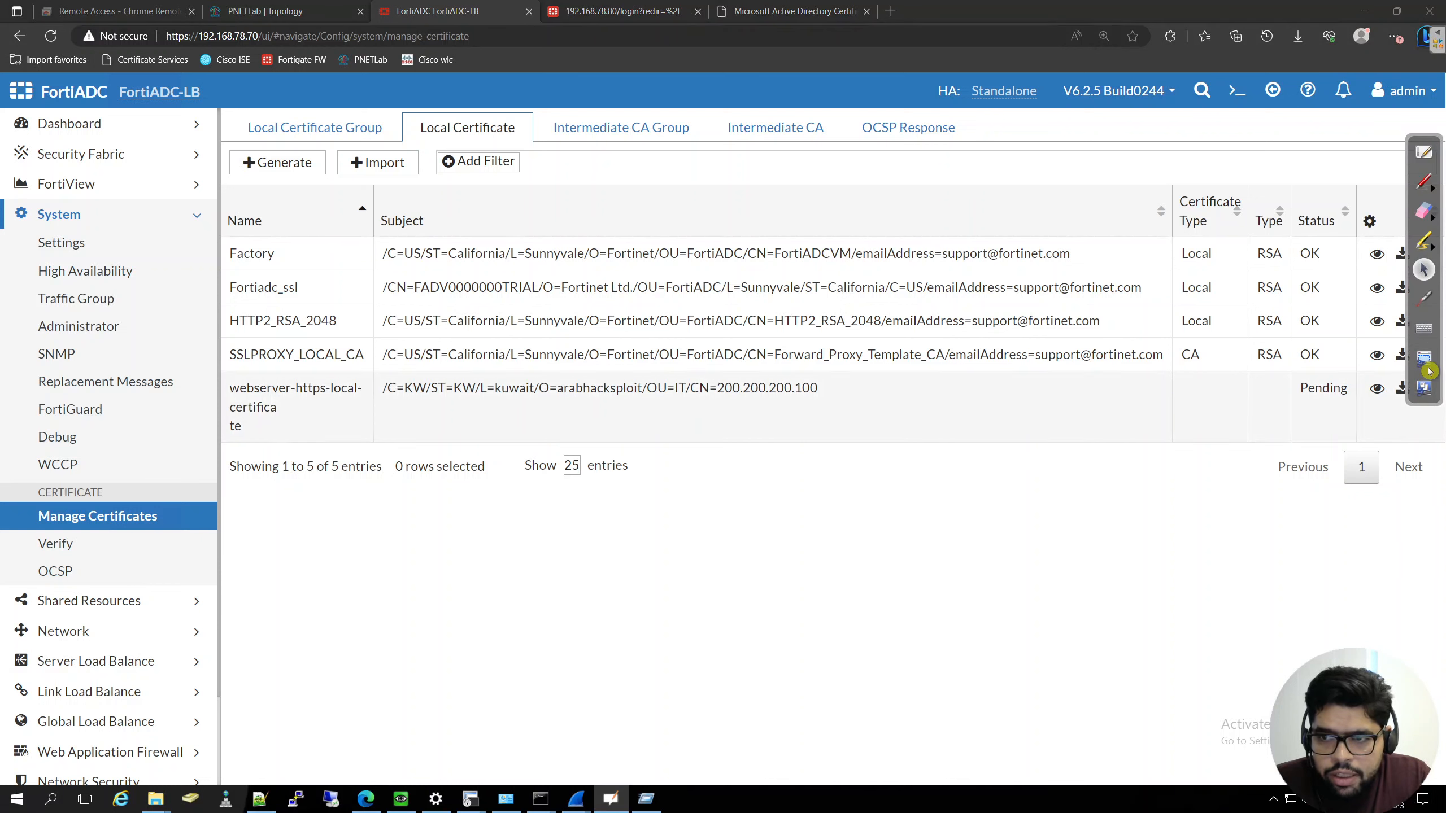
{"action": "left_click", "coordinate": [1424, 299]}
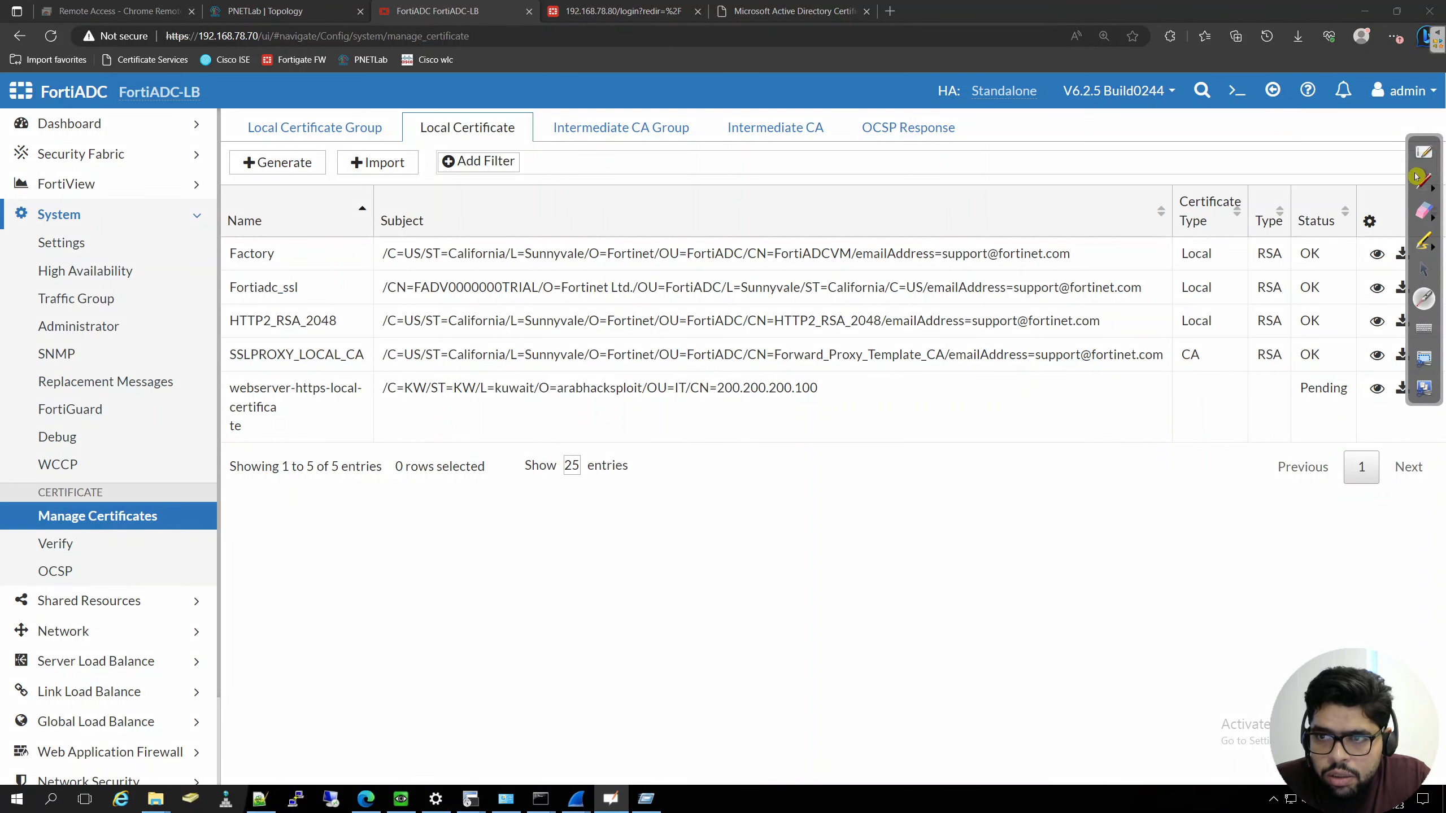
{"action": "mouse_move", "coordinate": [1414, 171]}
{"action": "left_mouse_down"}
{"action": "mouse_move", "coordinate": [1393, 535]}
{"action": "mouse_move", "coordinate": [1398, 548]}
{"action": "mouse_move", "coordinate": [1429, 538]}
{"action": "left_mouse_up"}
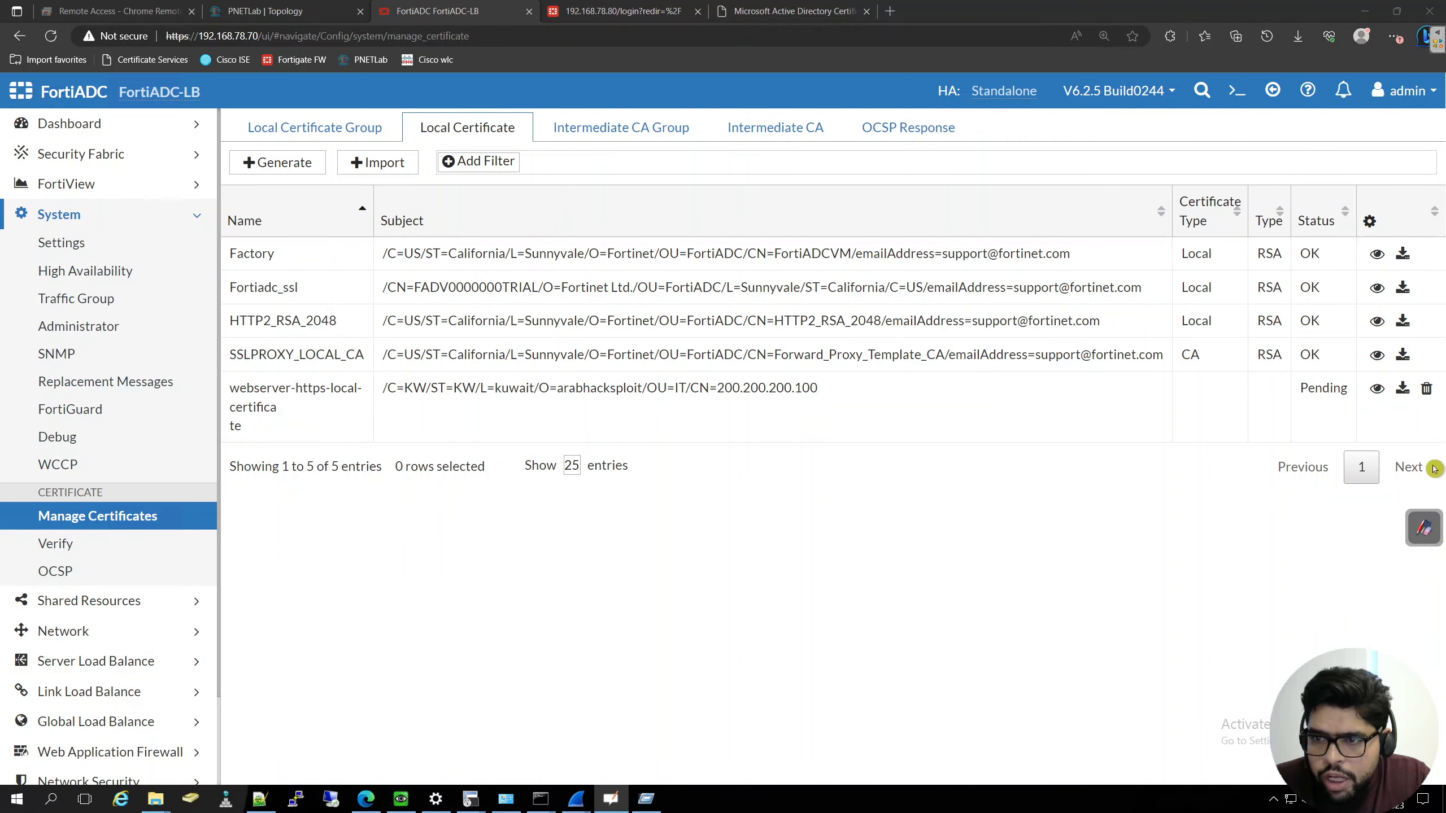
{"action": "left_click", "coordinate": [1402, 392]}
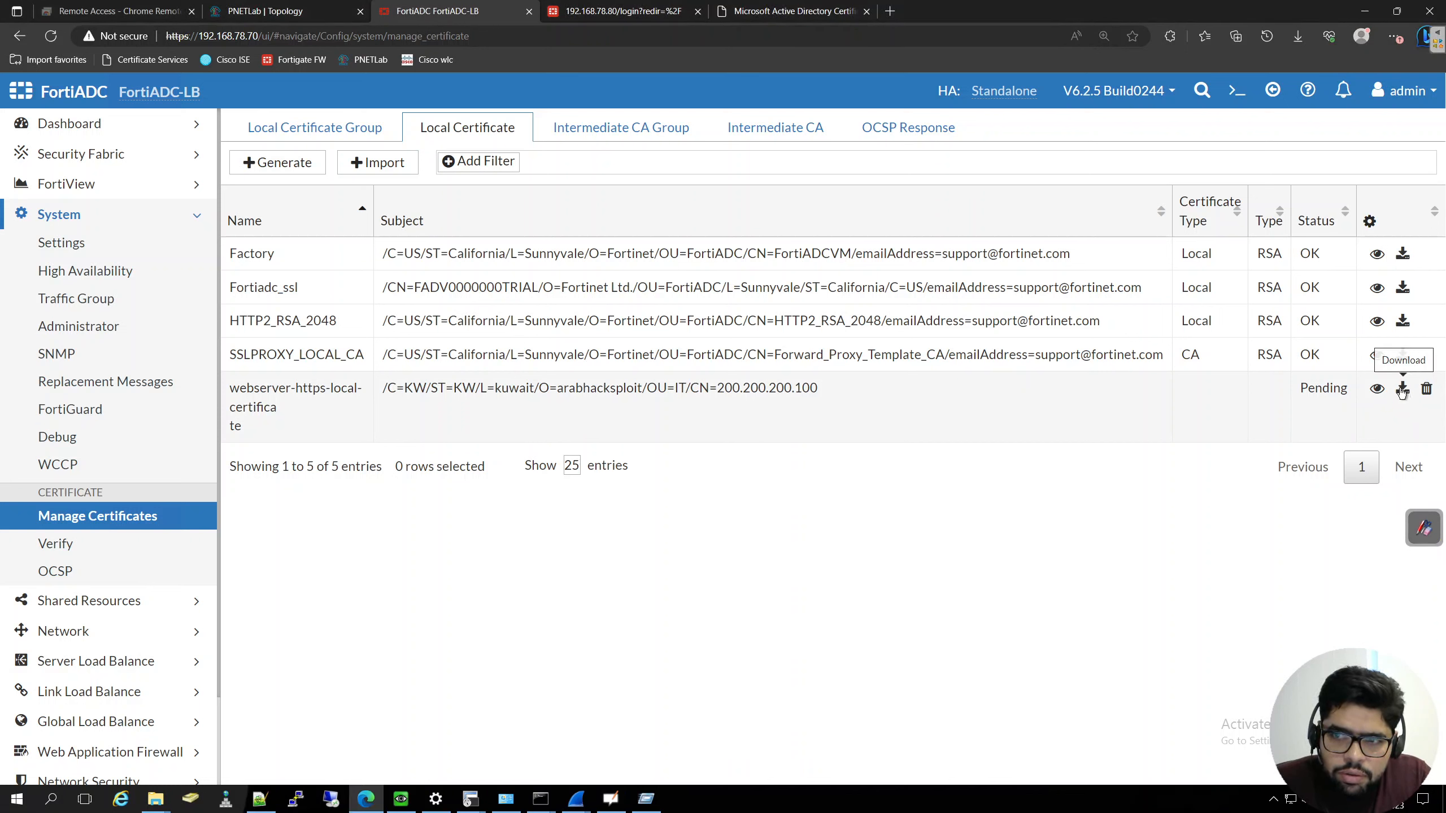
{"action": "left_click", "coordinate": [1403, 392]}
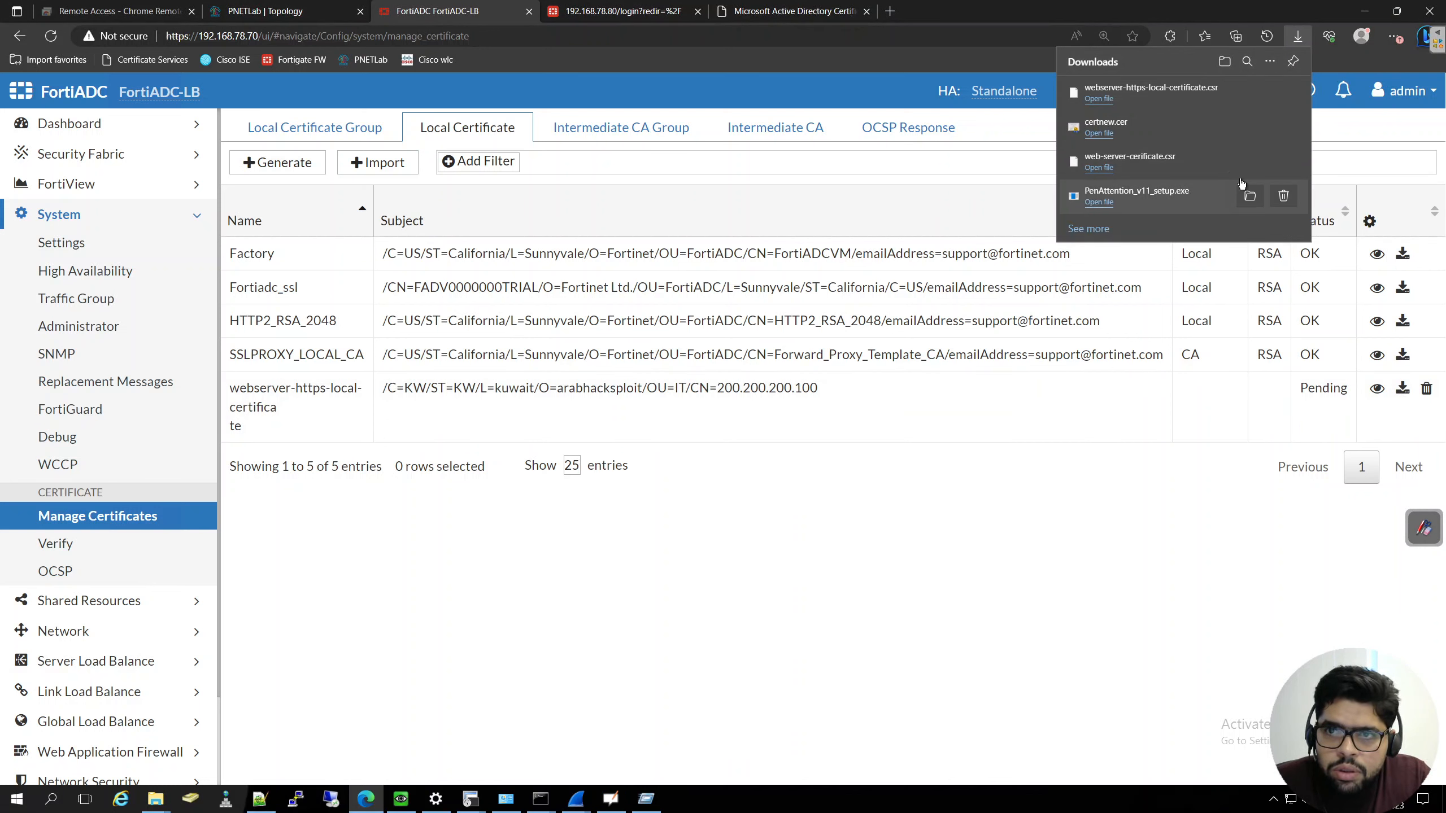
- Open the downloaded webserver-https-local-certificate.csr from its folder in Notepad++ and copy the entire certificate request text
{"action": "left_click", "coordinate": [1250, 92]}
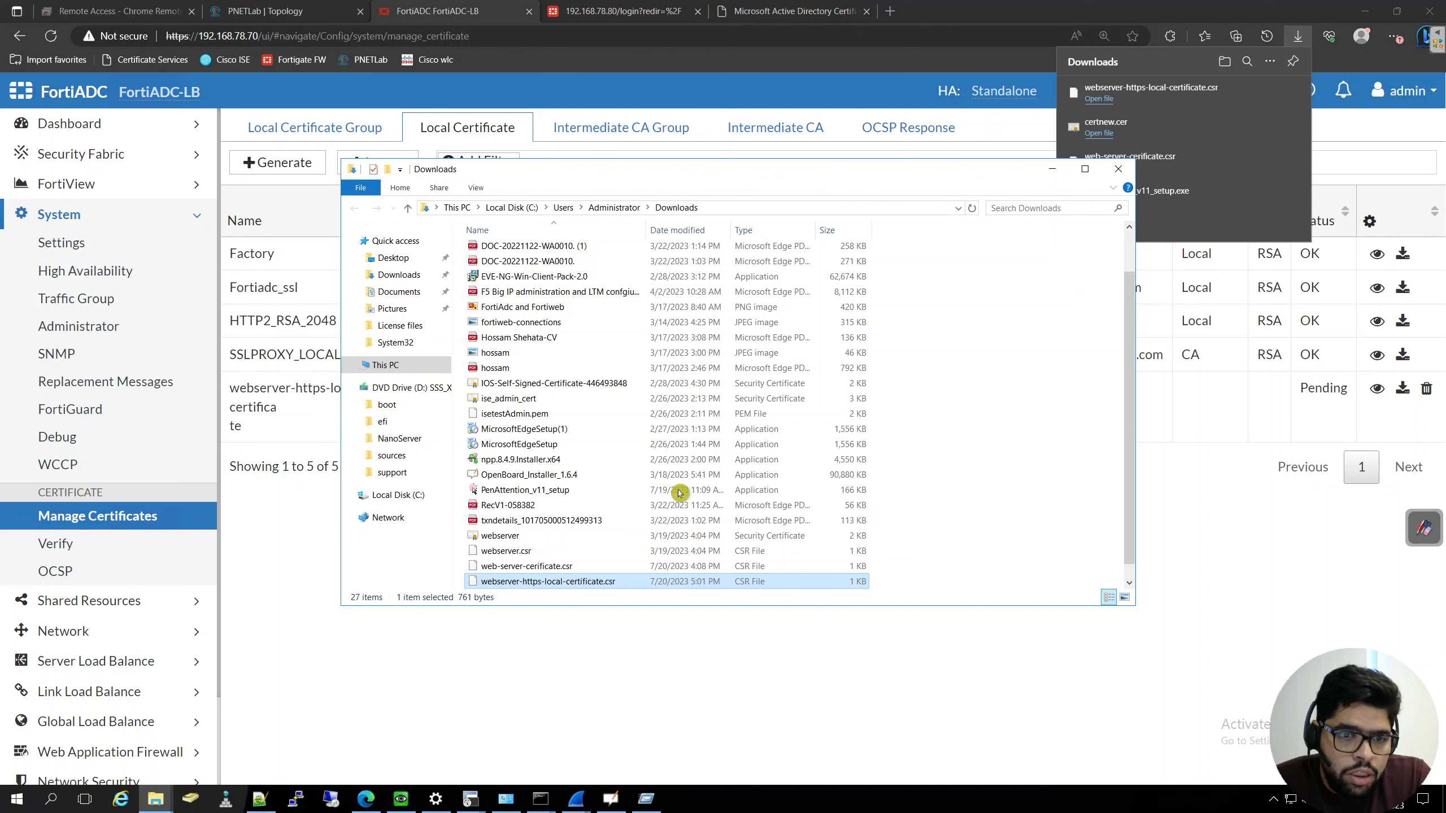
{"action": "right_click", "coordinate": [586, 586]}
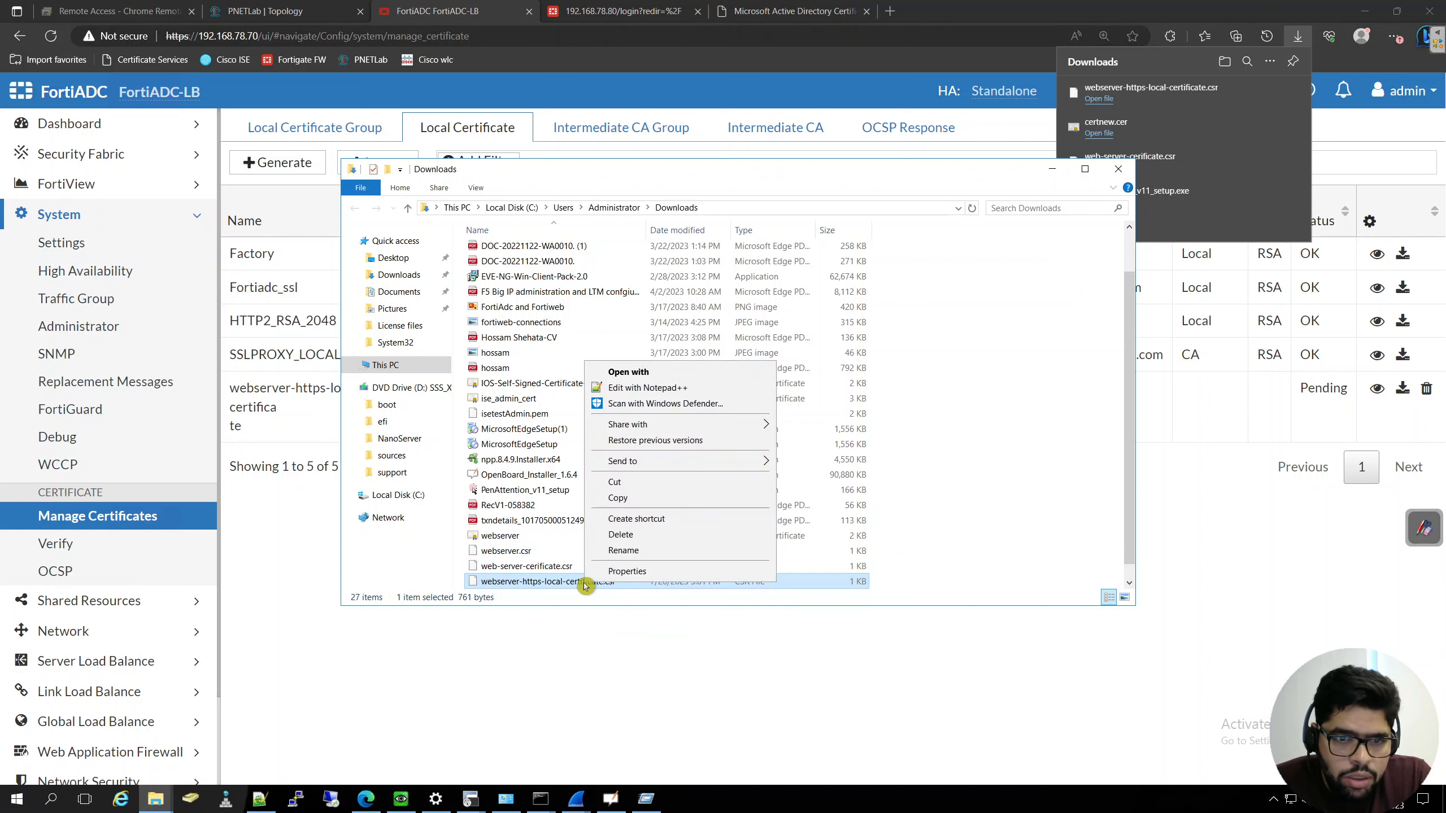
{"action": "left_click", "coordinate": [652, 388]}
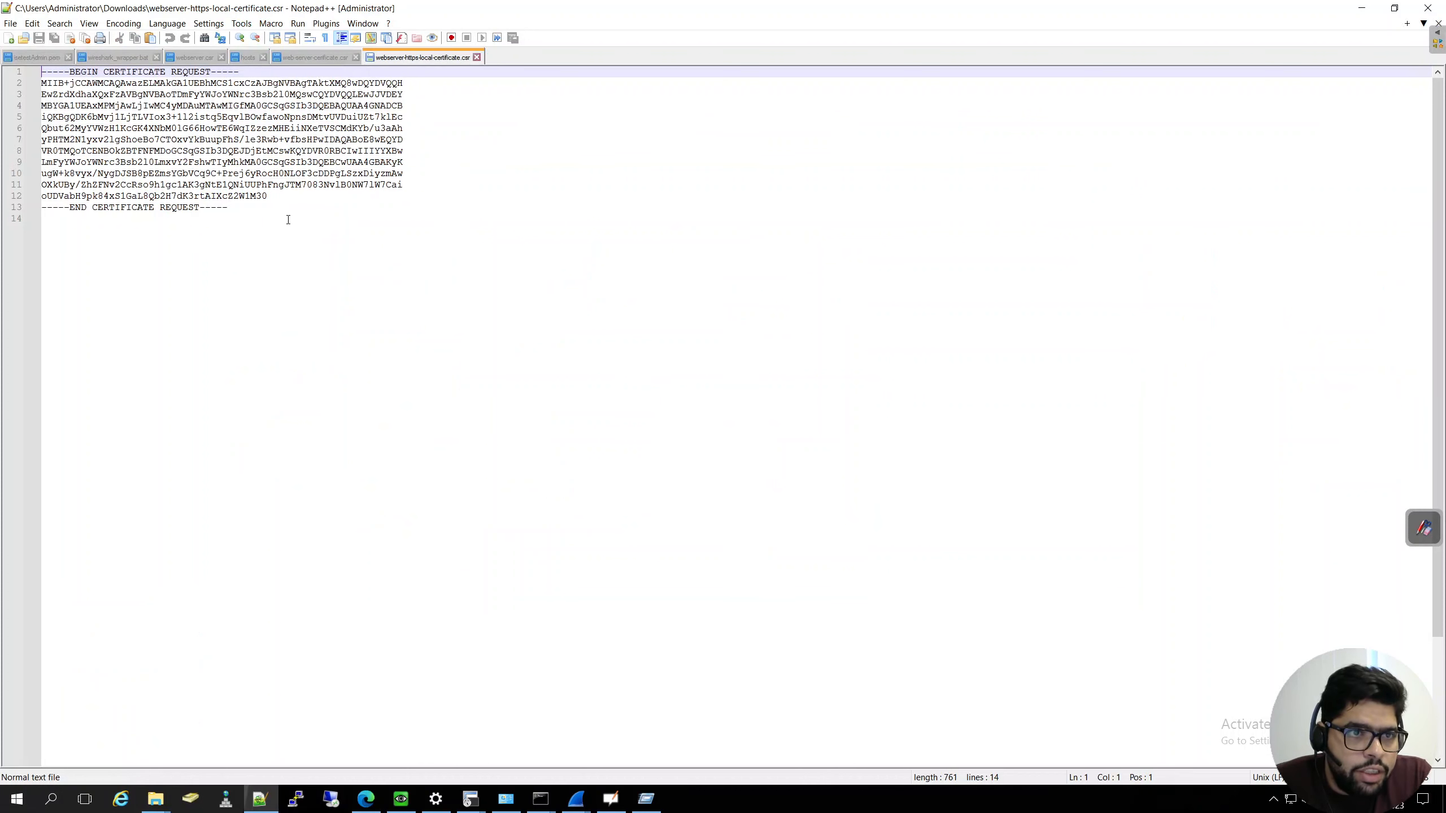
{"action": "left_click_drag", "start_coordinate": [288, 220], "coordinate": [8, 73]}
{"action": "right_click", "coordinate": [76, 96]}
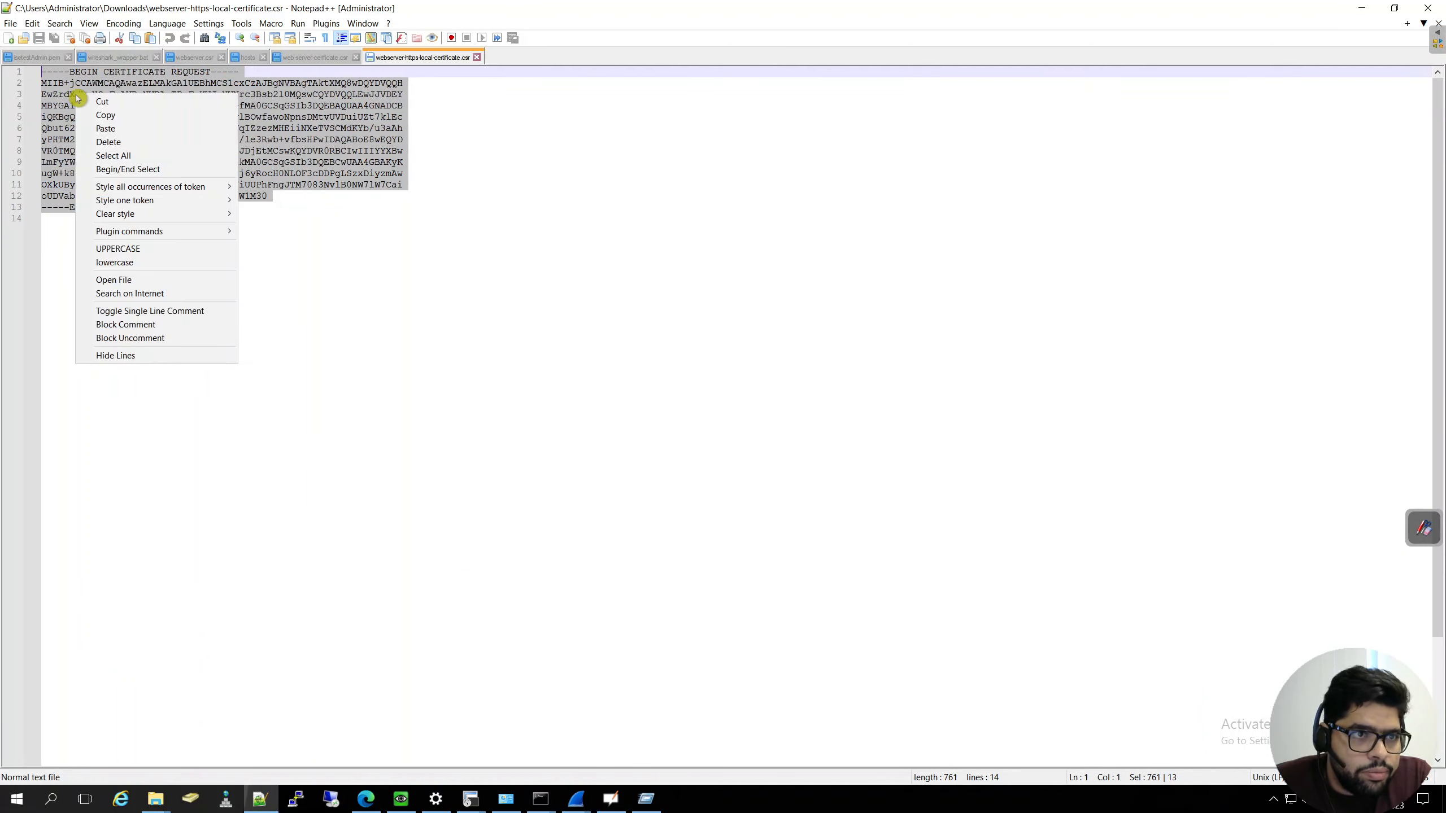
{"action": "left_click", "coordinate": [105, 121]}
- Switch to Microsoft Active Directory Certificate Services in the browser and open an advanced certificate request at its Saved Request box
{"action": "left_click", "coordinate": [366, 798]}
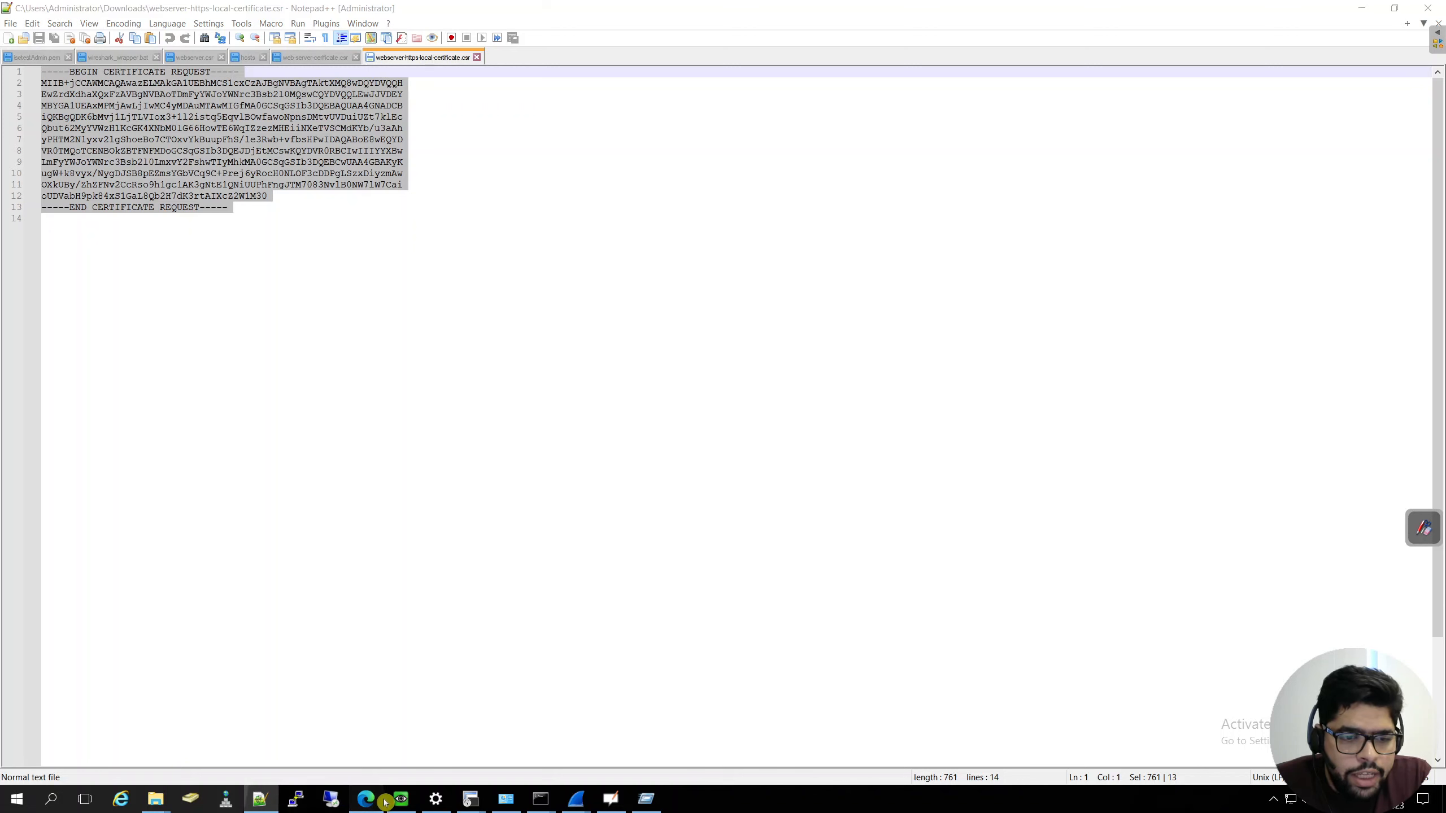
{"action": "left_click", "coordinate": [742, 16]}
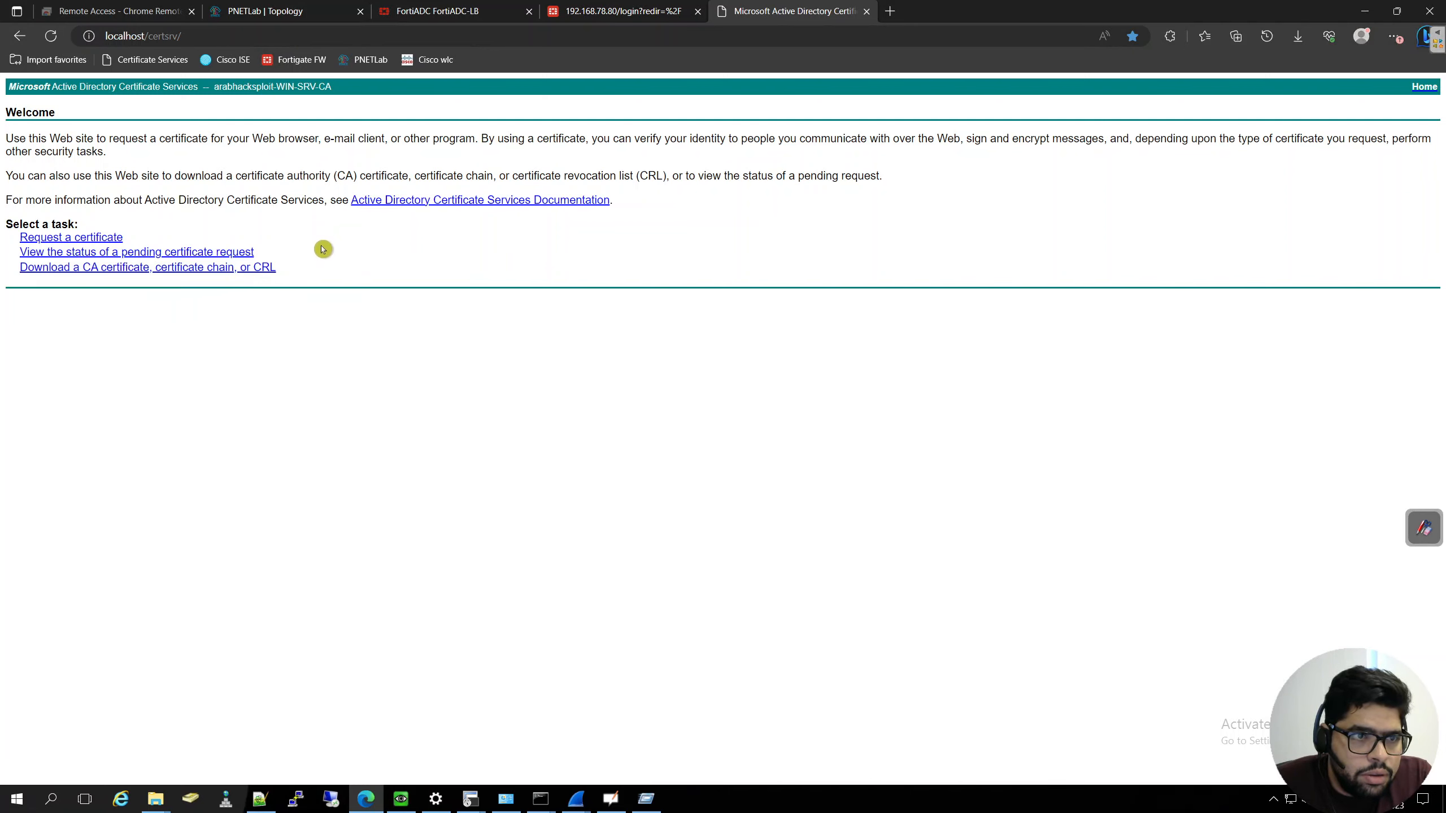
{"action": "left_click", "coordinate": [85, 239]}
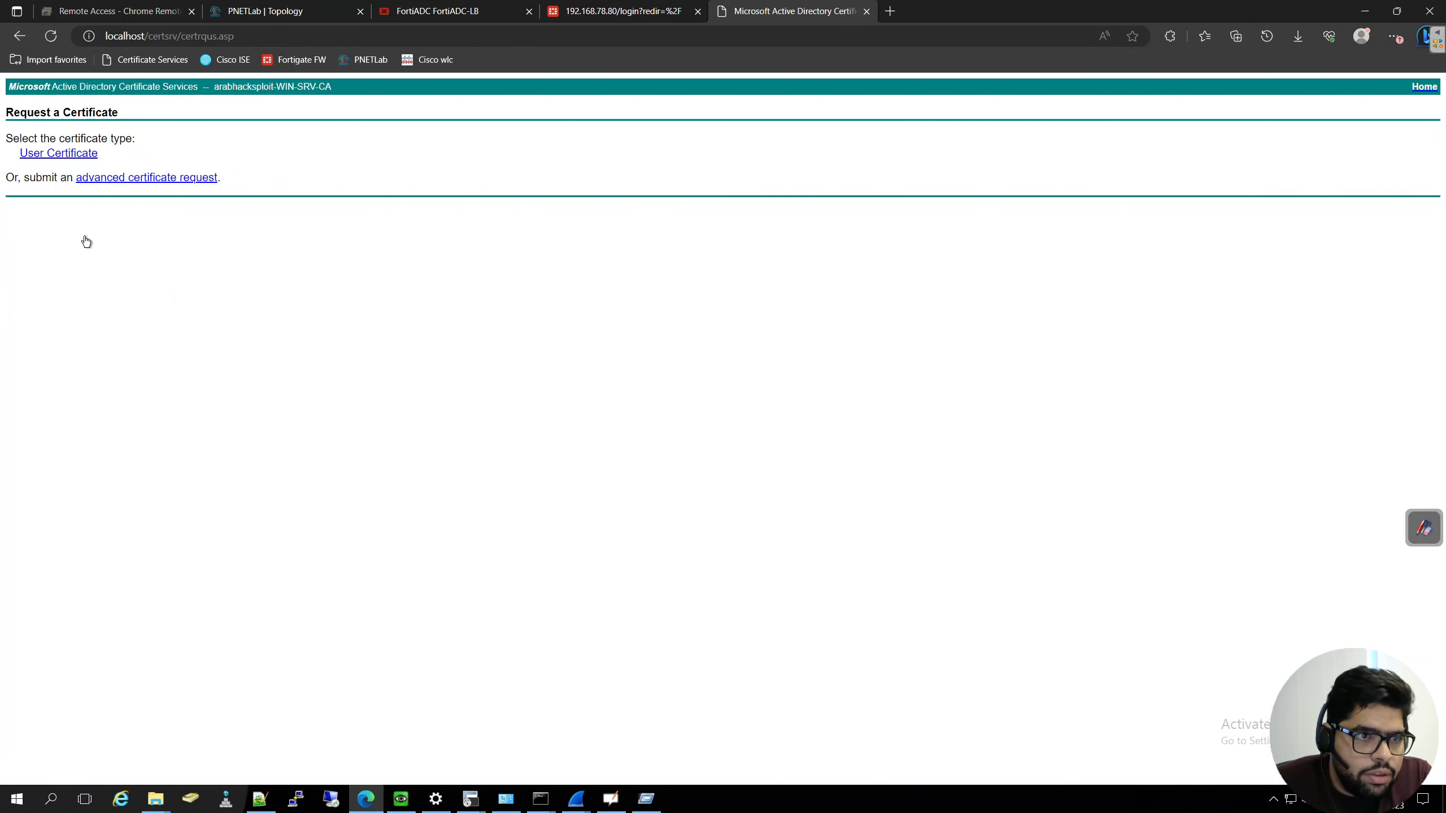
{"action": "left_click", "coordinate": [160, 180]}
{"action": "left_click", "coordinate": [163, 177]}
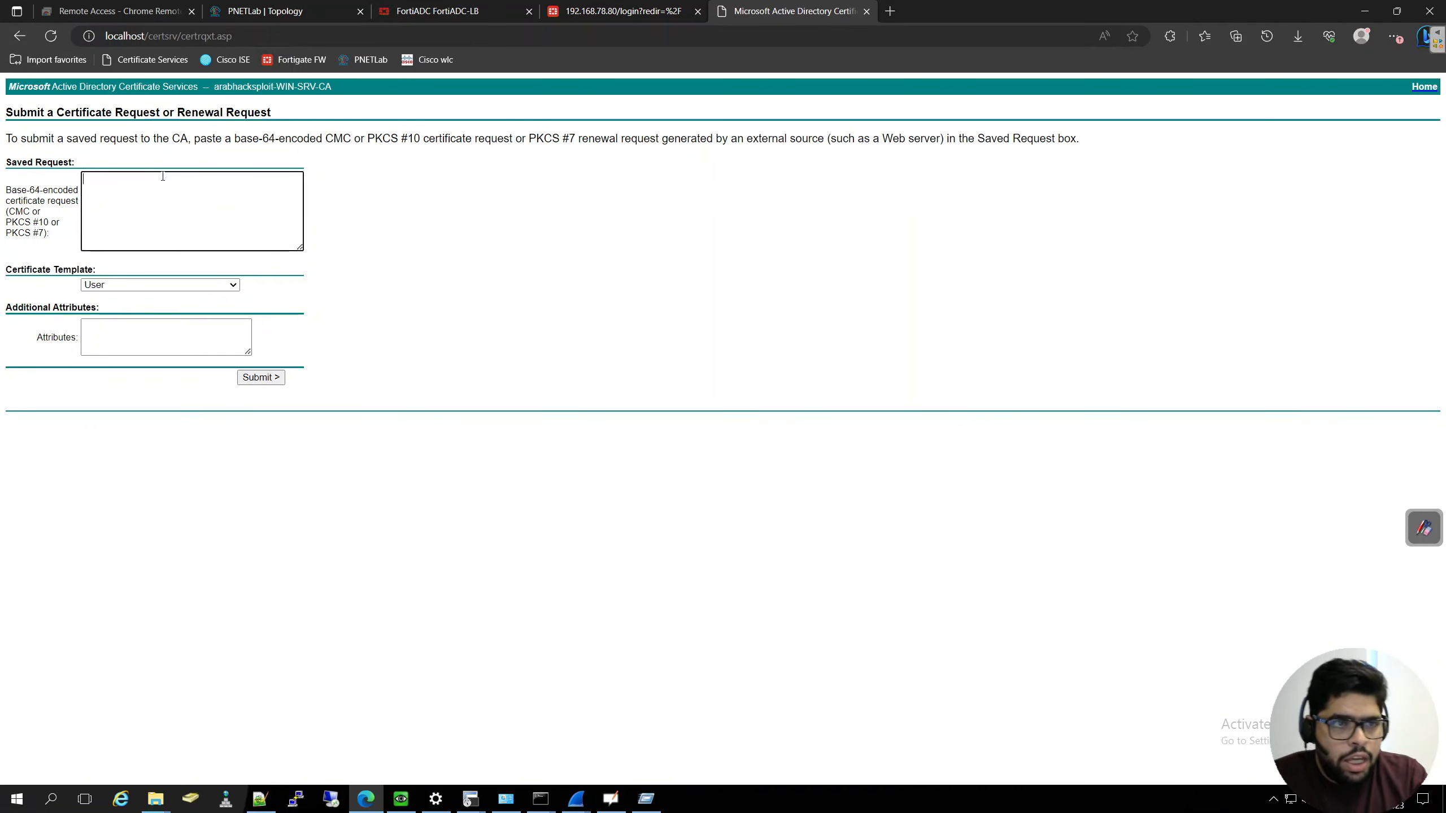
- Submit the copied certificate request with the Web Server template, download the issued certificate in DER encoding and keep the file
{"action": "key", "text": "ctrl+v"}
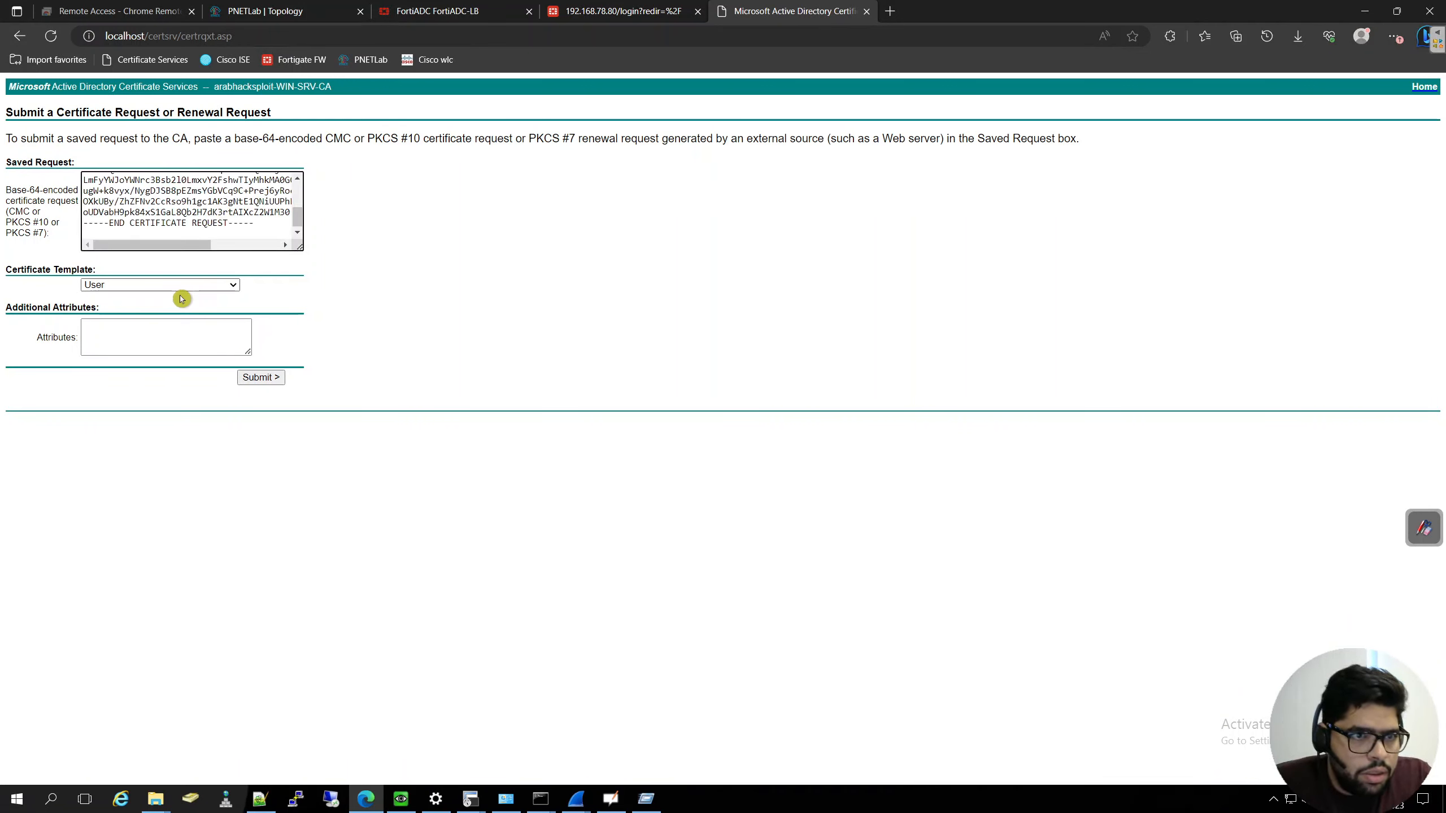
{"action": "left_click", "coordinate": [233, 284]}
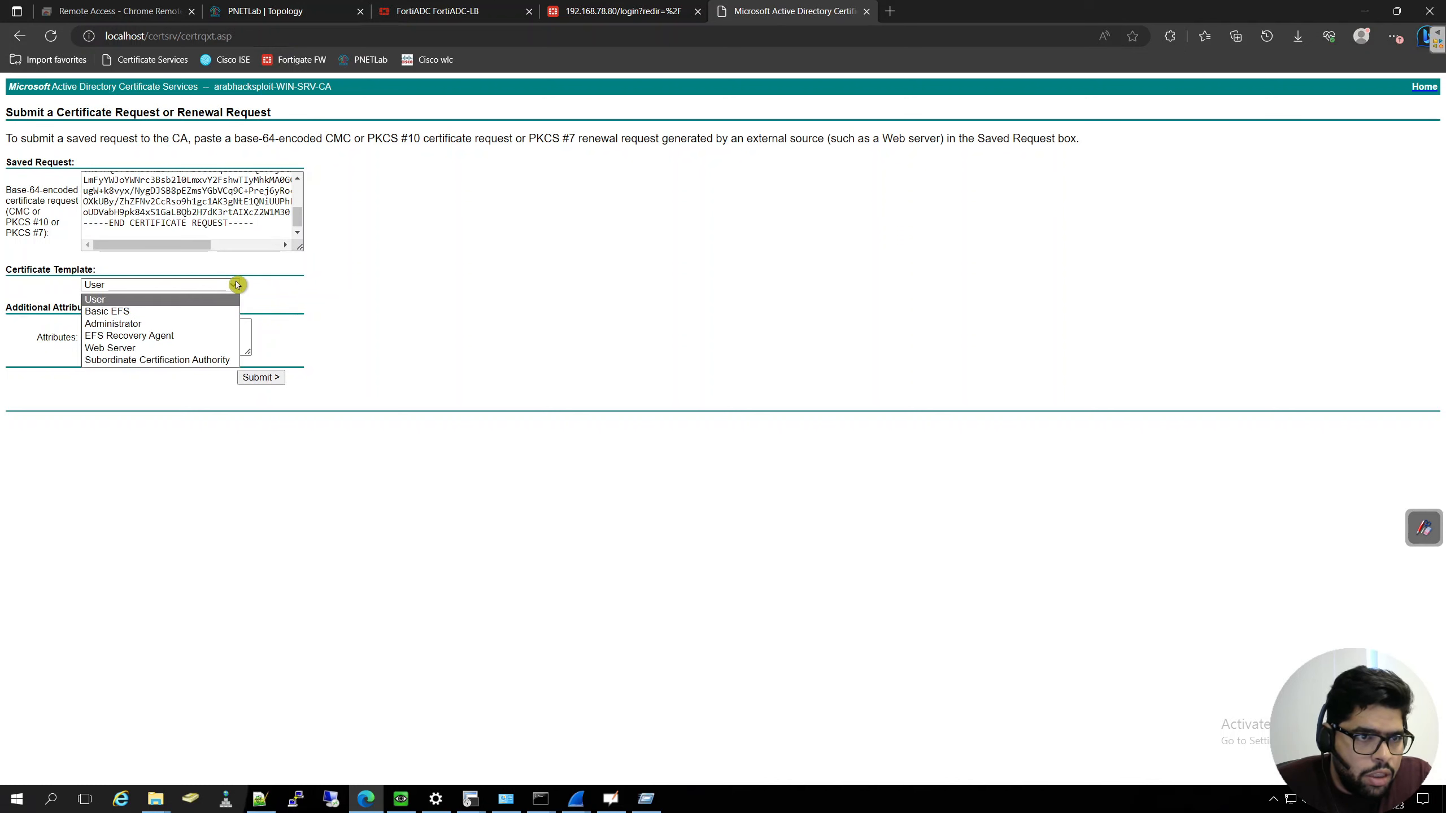
{"action": "left_click", "coordinate": [172, 347]}
{"action": "left_click", "coordinate": [283, 379]}
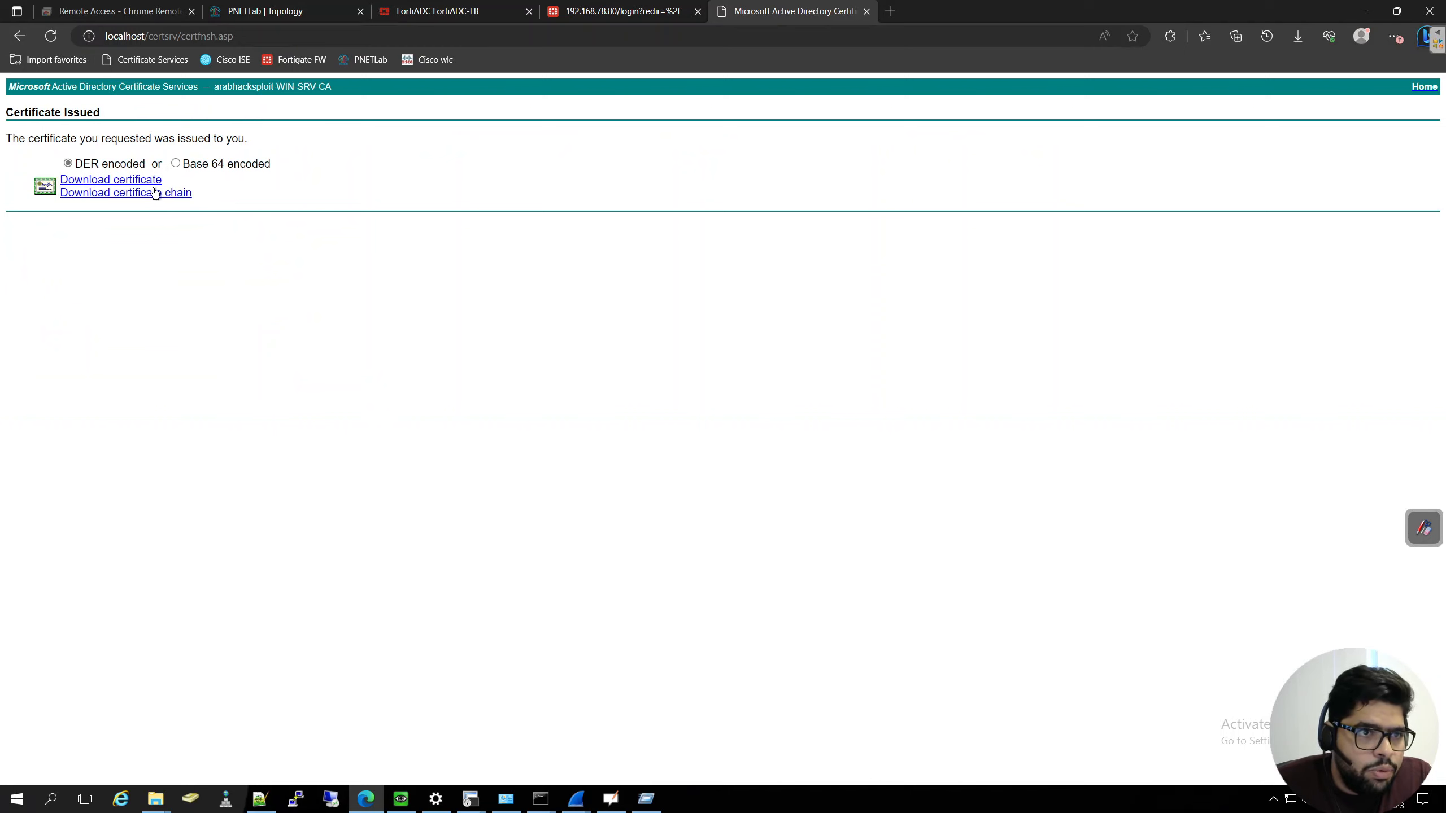
{"action": "left_click", "coordinate": [147, 183]}
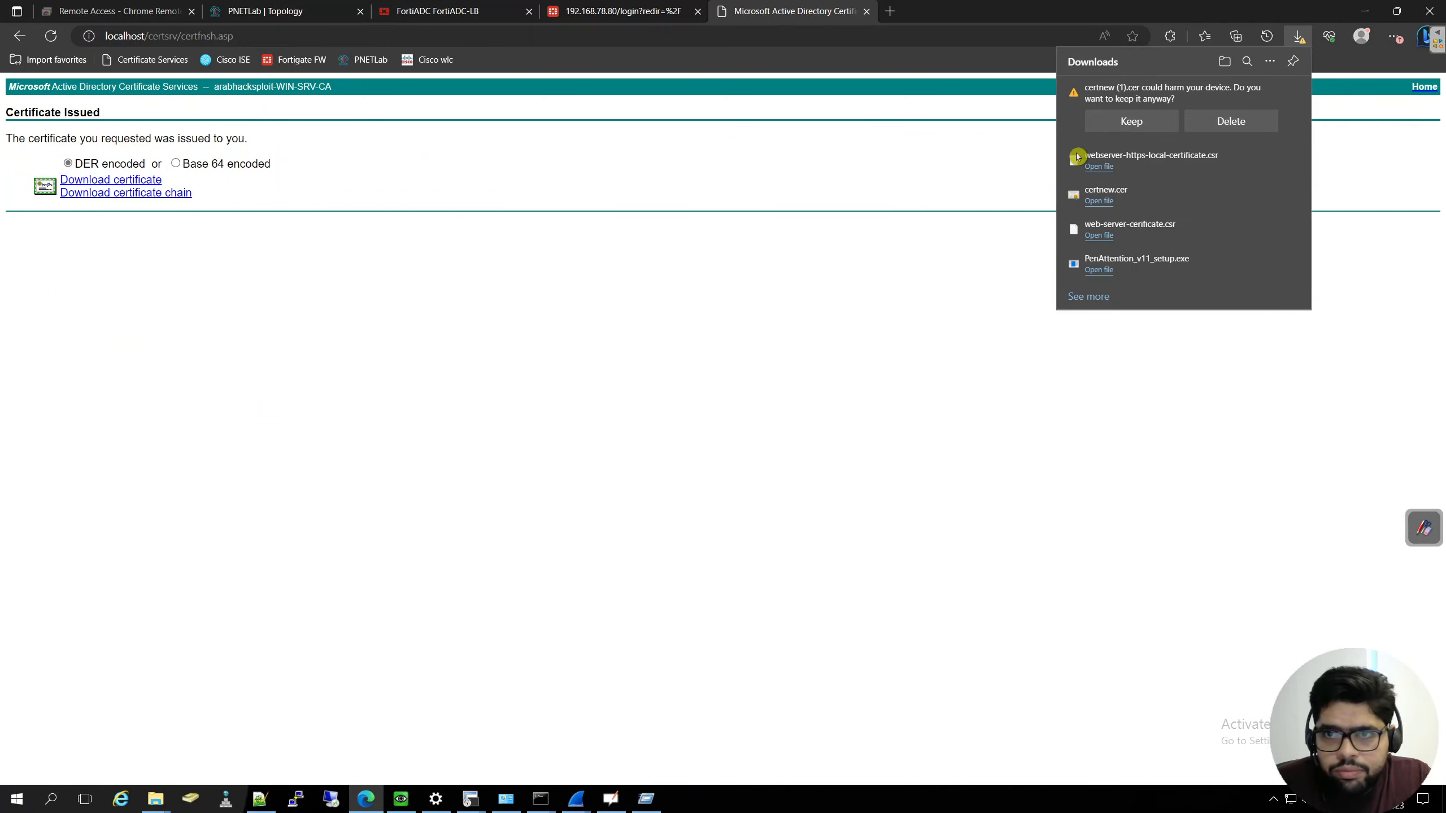
{"action": "left_click", "coordinate": [1131, 121]}
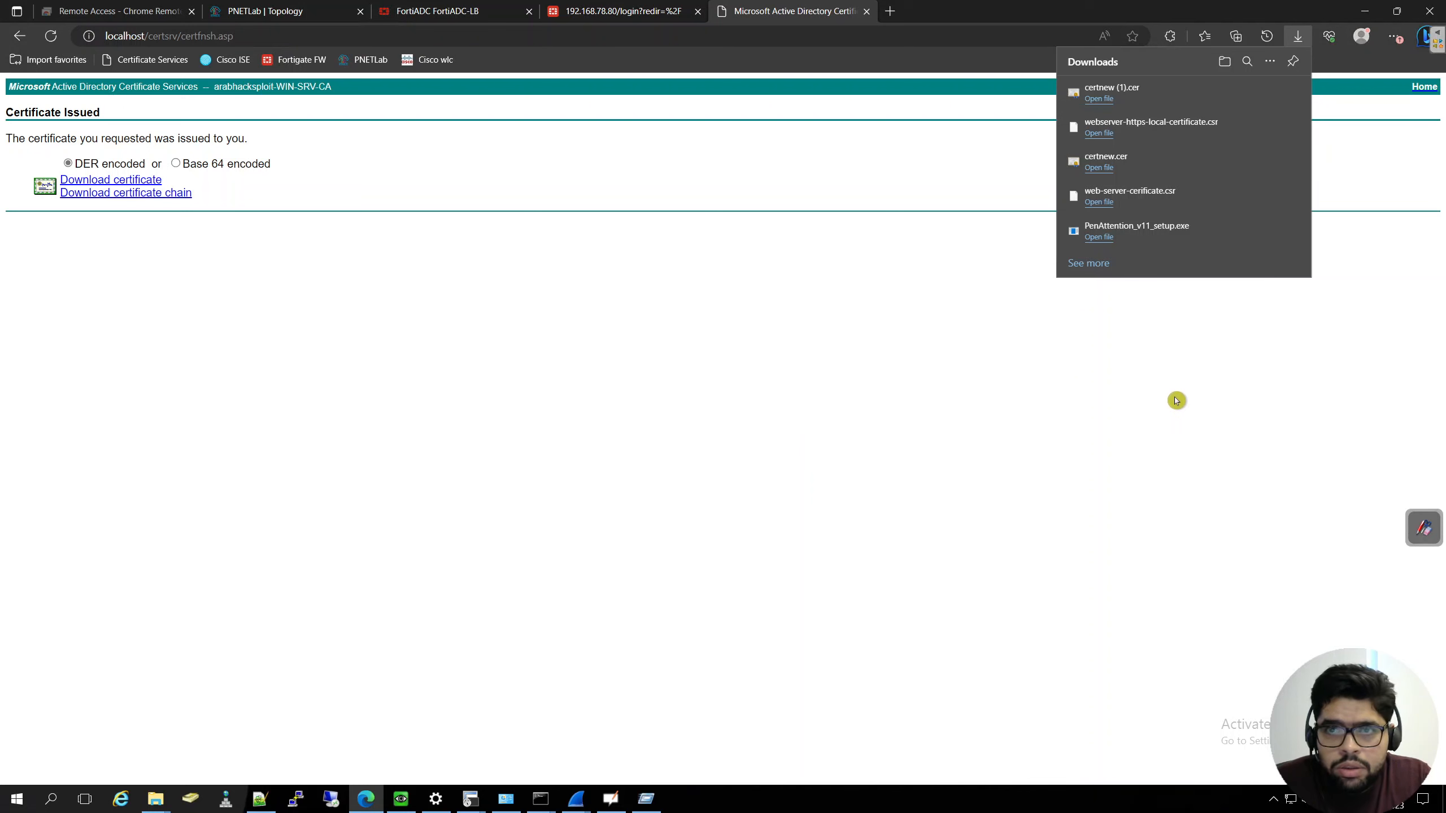
- Switch to FortiADC and import certnew (1).cer from Downloads as a Local CSR Certificate
{"action": "left_click", "coordinate": [477, 12]}
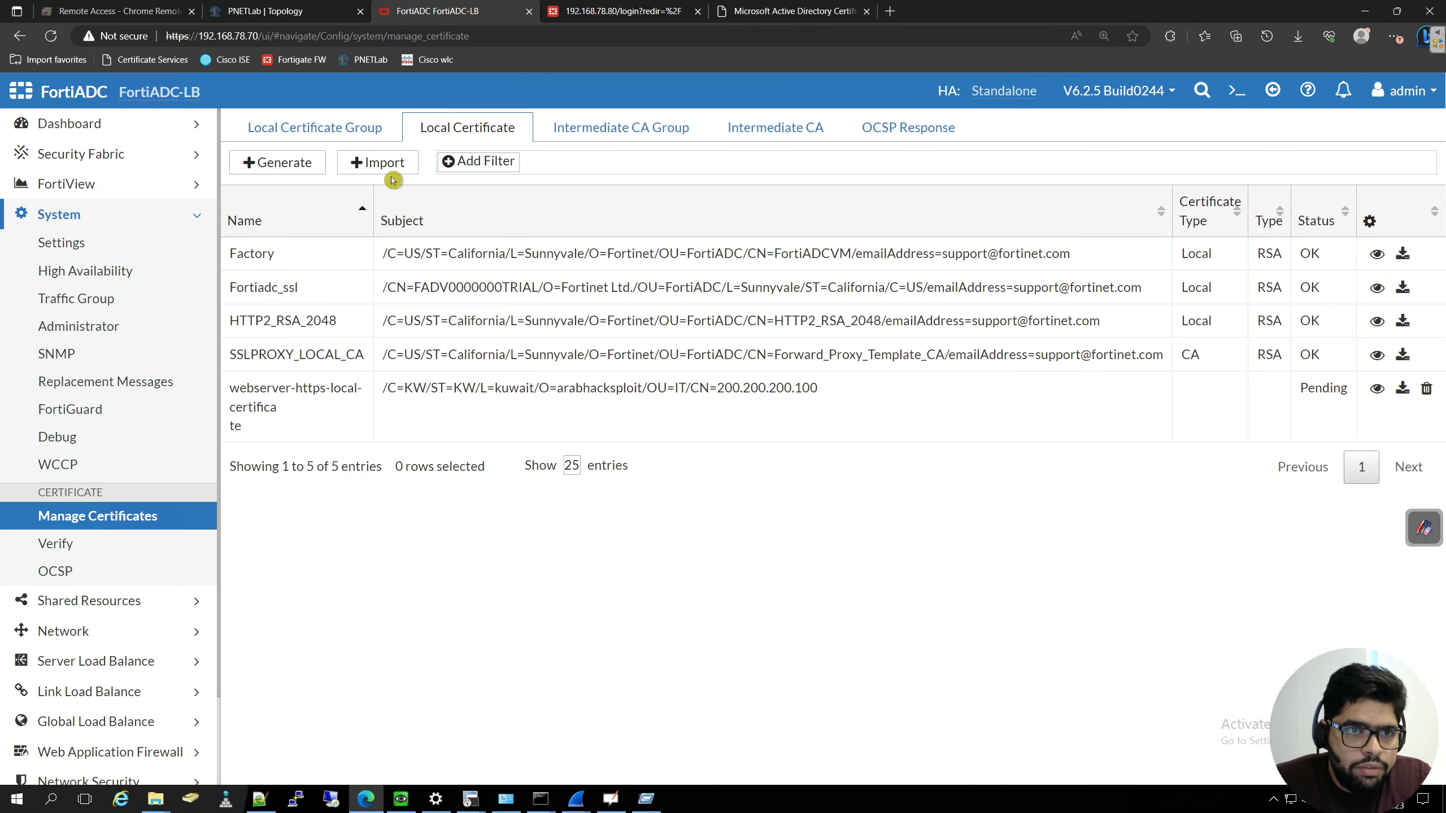
{"action": "left_click", "coordinate": [387, 164]}
{"action": "left_click", "coordinate": [452, 164]}
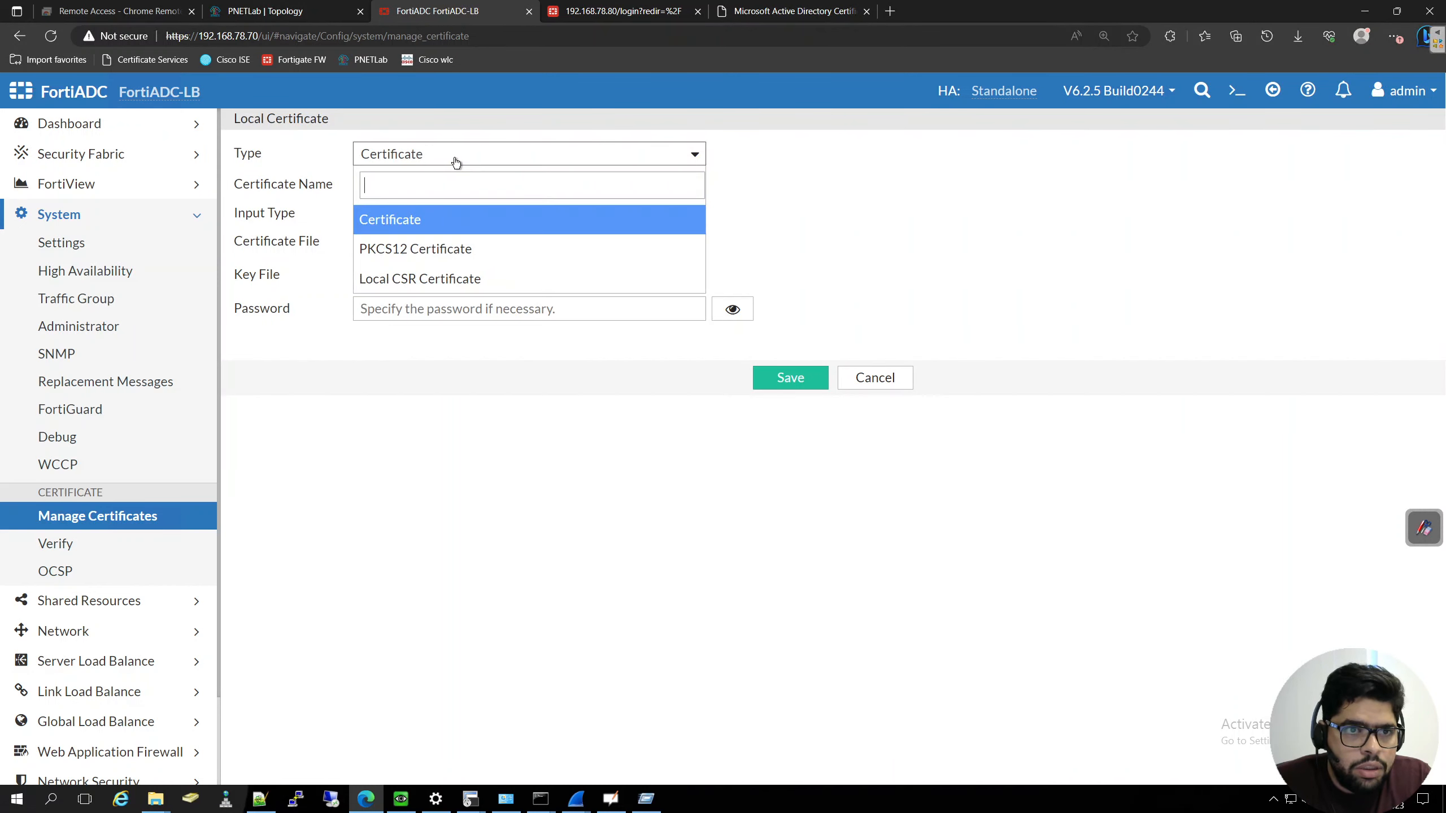
{"action": "left_click", "coordinate": [446, 280]}
{"action": "left_click", "coordinate": [402, 186]}
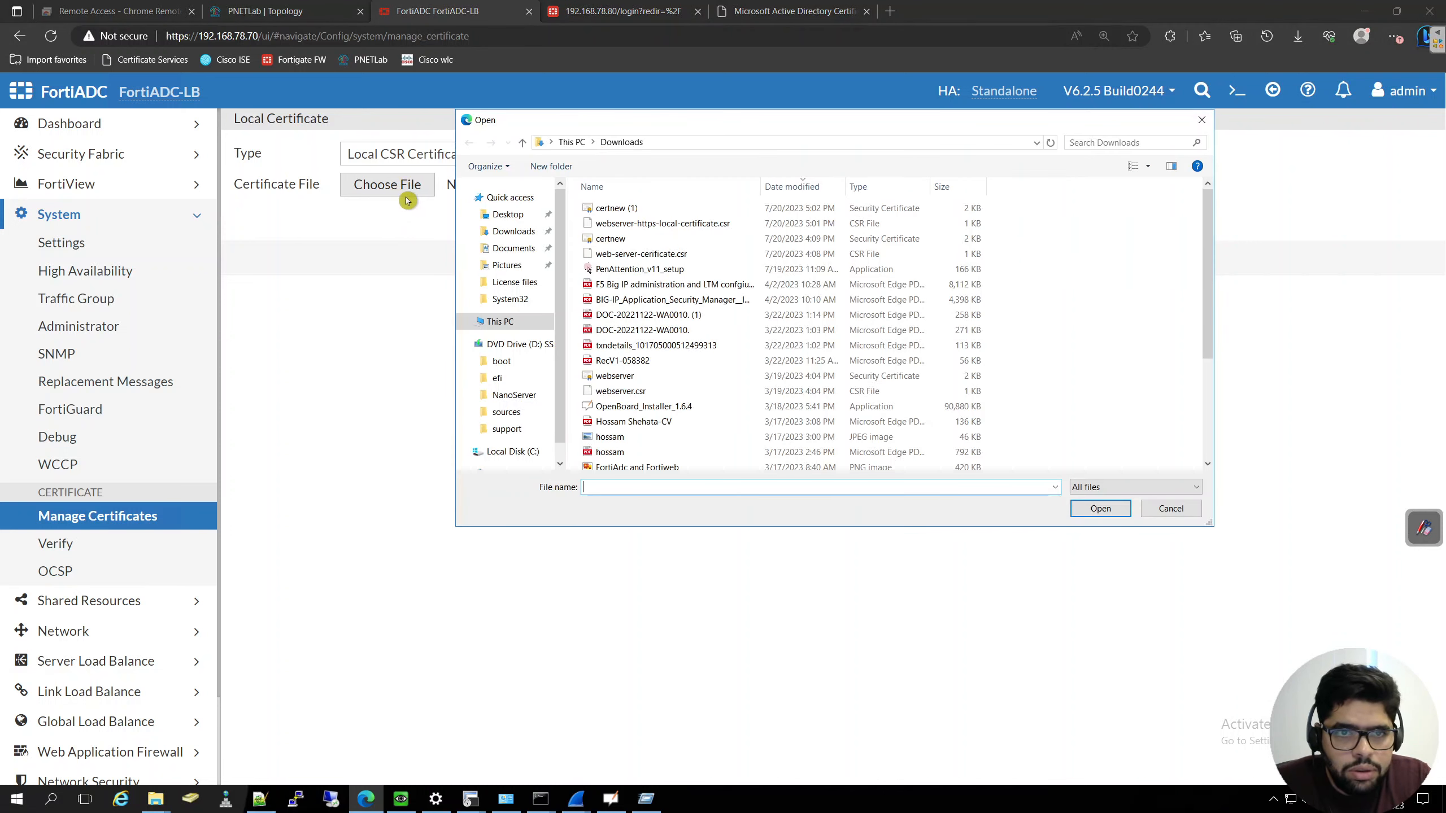
{"action": "left_click", "coordinate": [600, 209]}
{"action": "left_click", "coordinate": [1104, 507]}
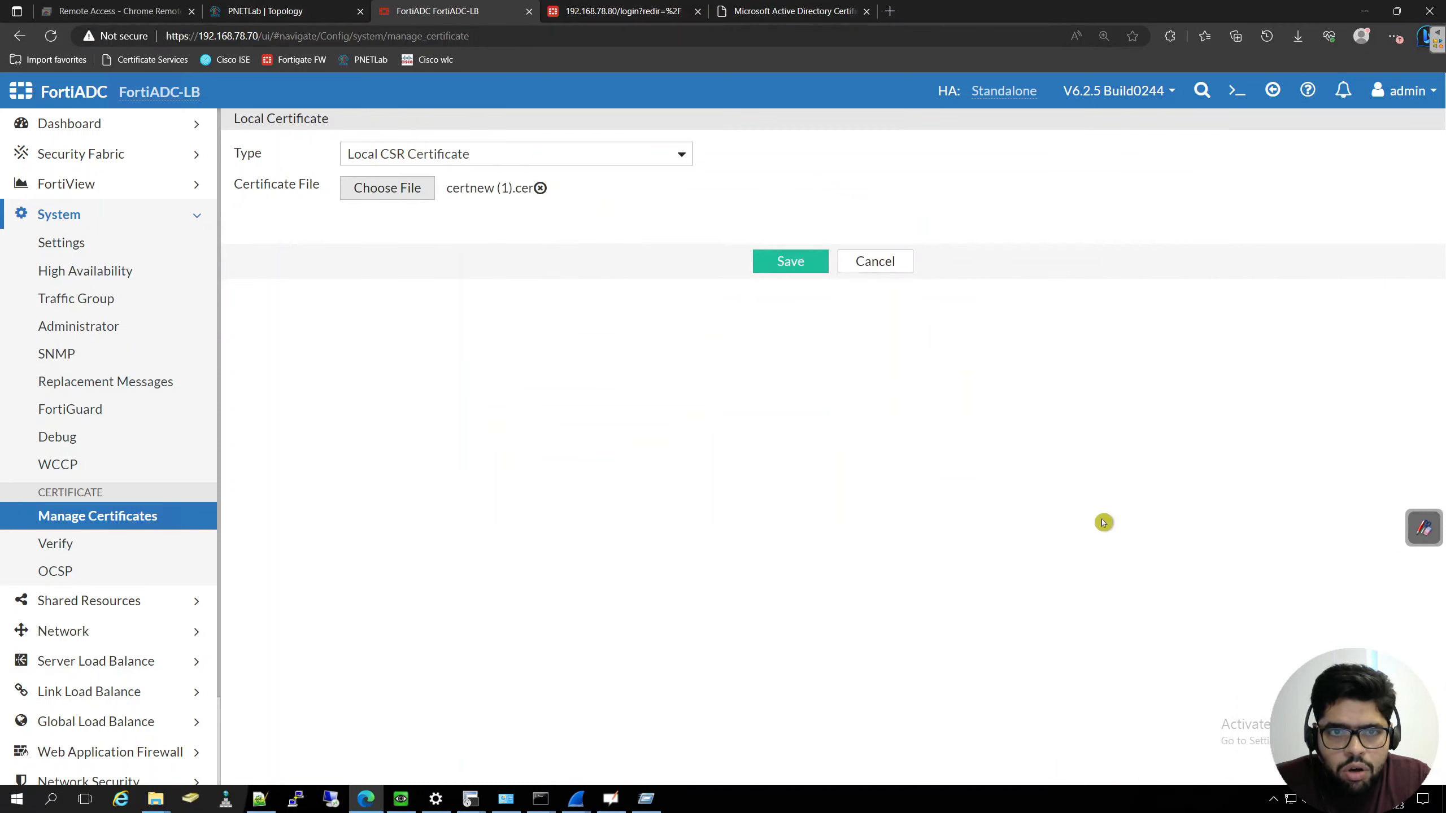
{"action": "left_click", "coordinate": [790, 274]}
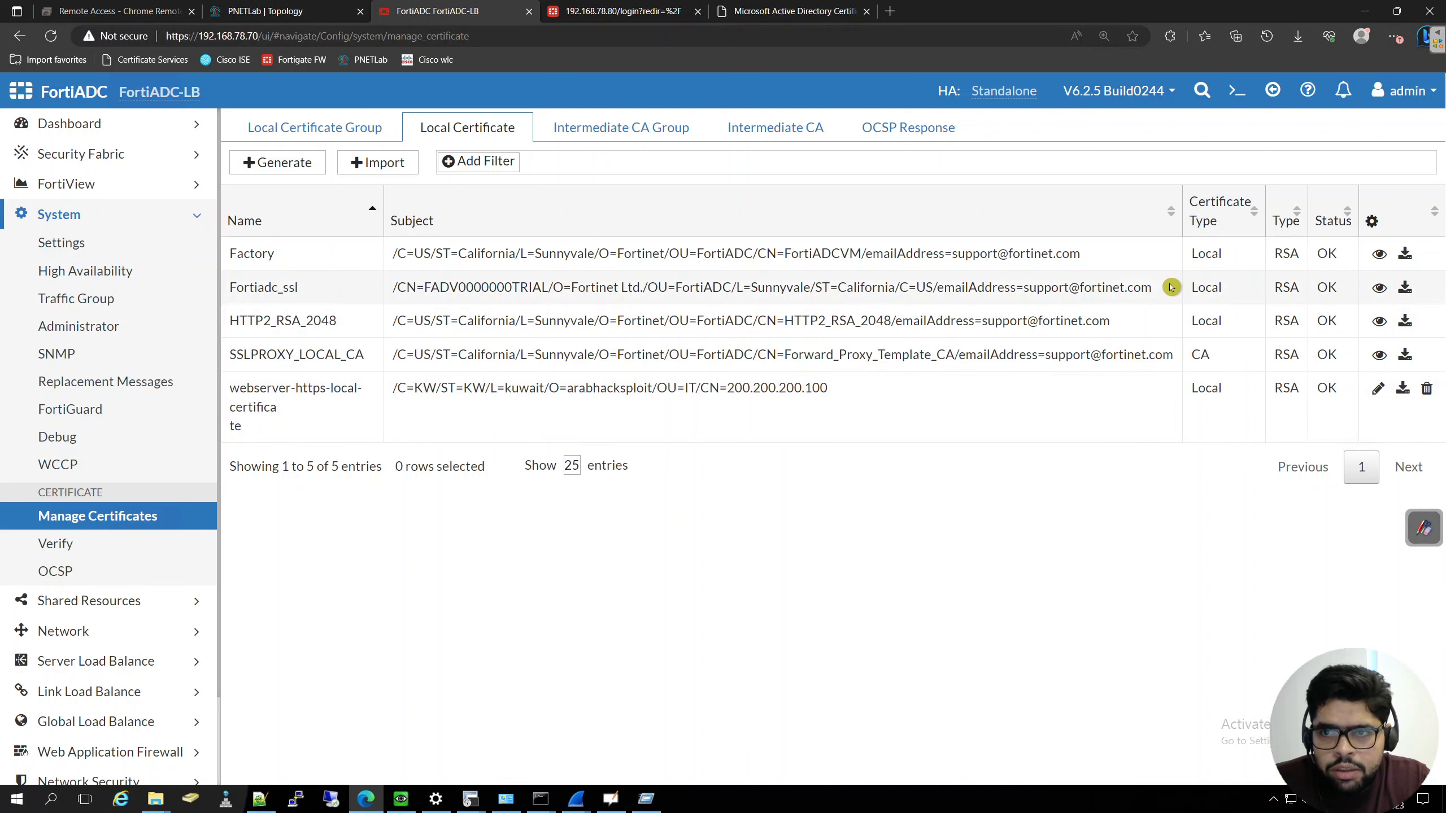
- Open the webserver-https-local-certificate details and check its expiry date, subject and issuer, comparing the issuer with the Microsoft CA's name
{"action": "left_click", "coordinate": [1379, 388]}
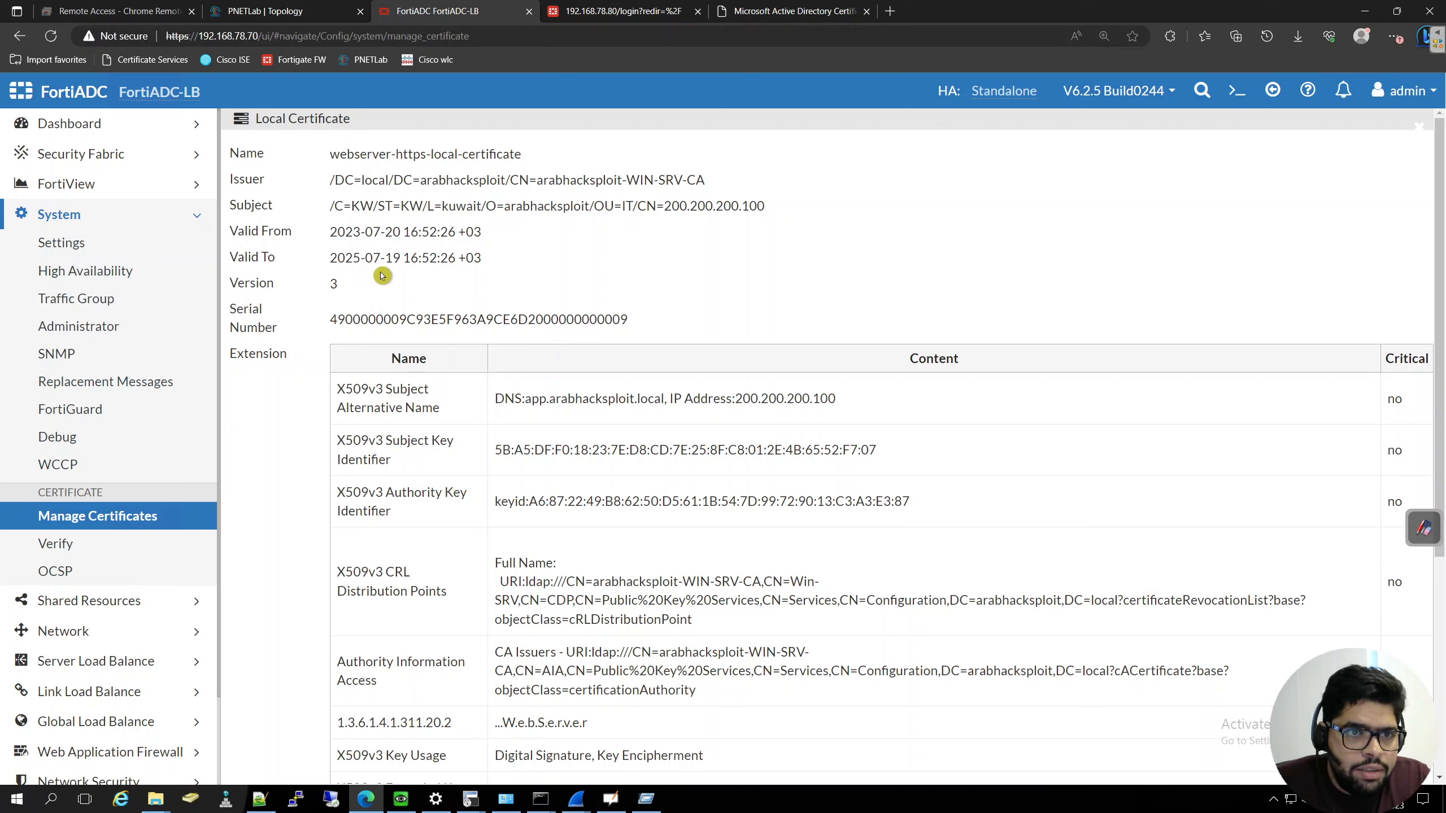
{"action": "left_click_drag", "start_coordinate": [332, 261], "coordinate": [483, 257]}
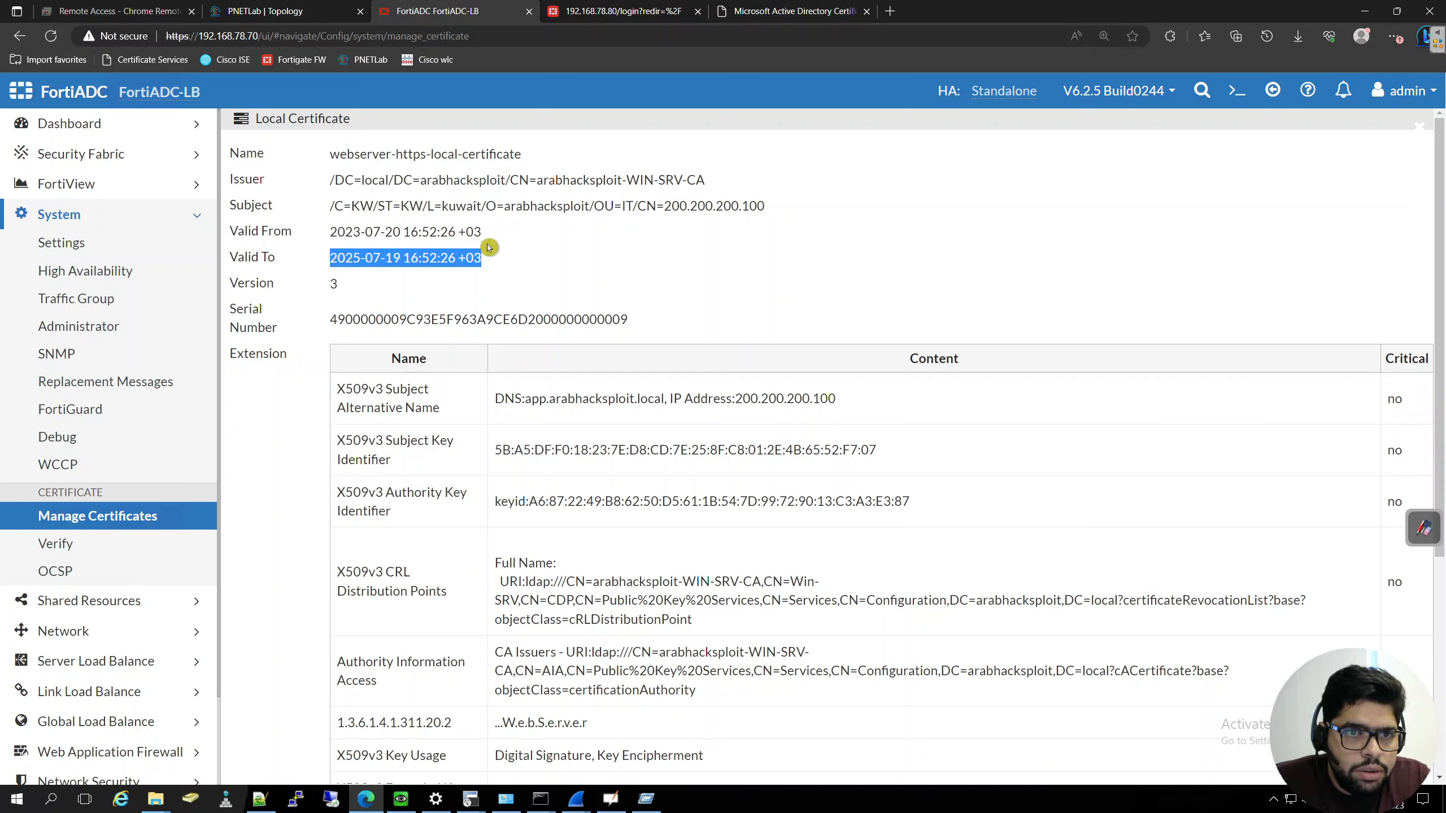
{"action": "left_click_drag", "start_coordinate": [333, 184], "coordinate": [539, 177]}
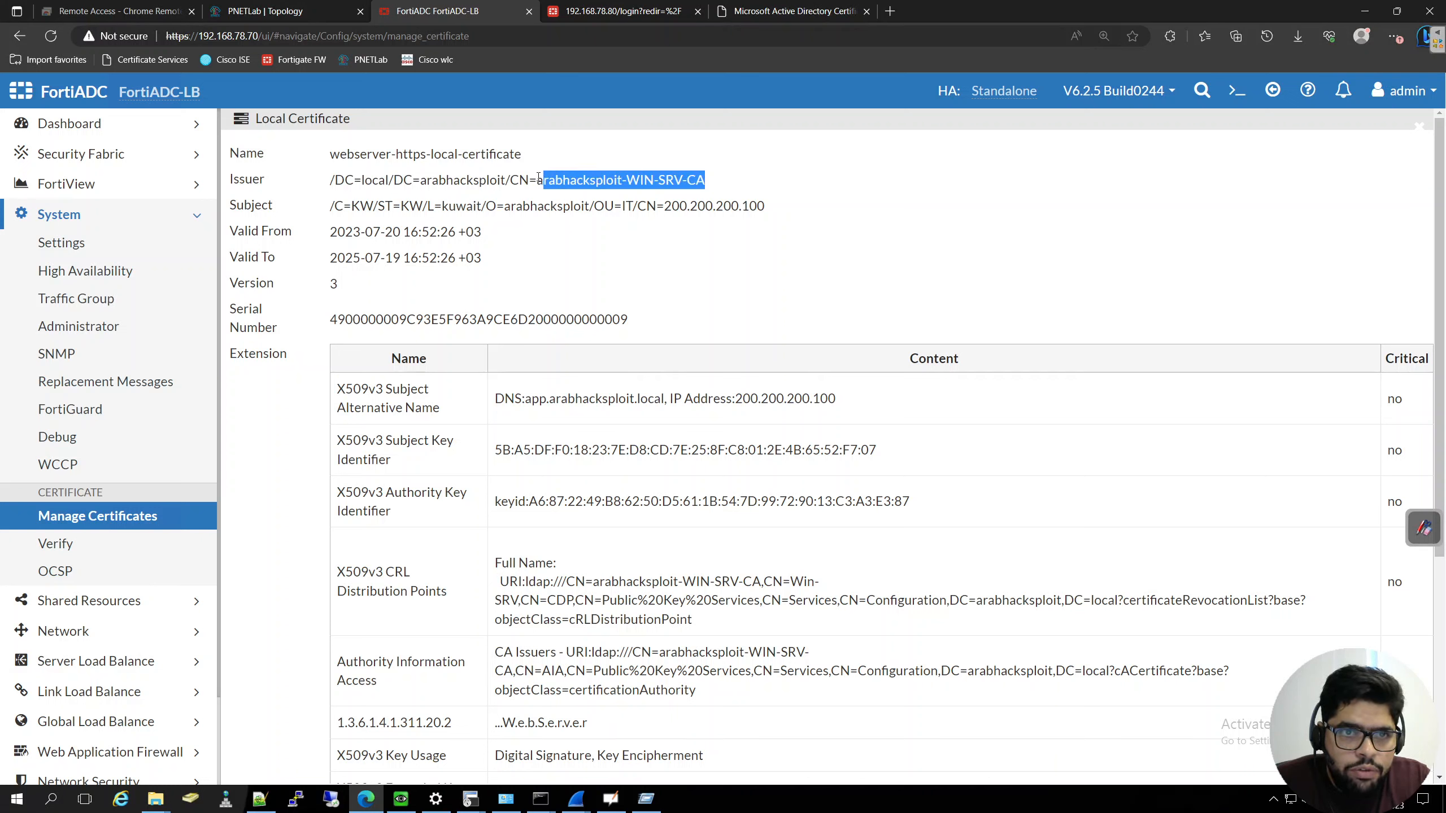
{"action": "left_click", "coordinate": [791, 11]}
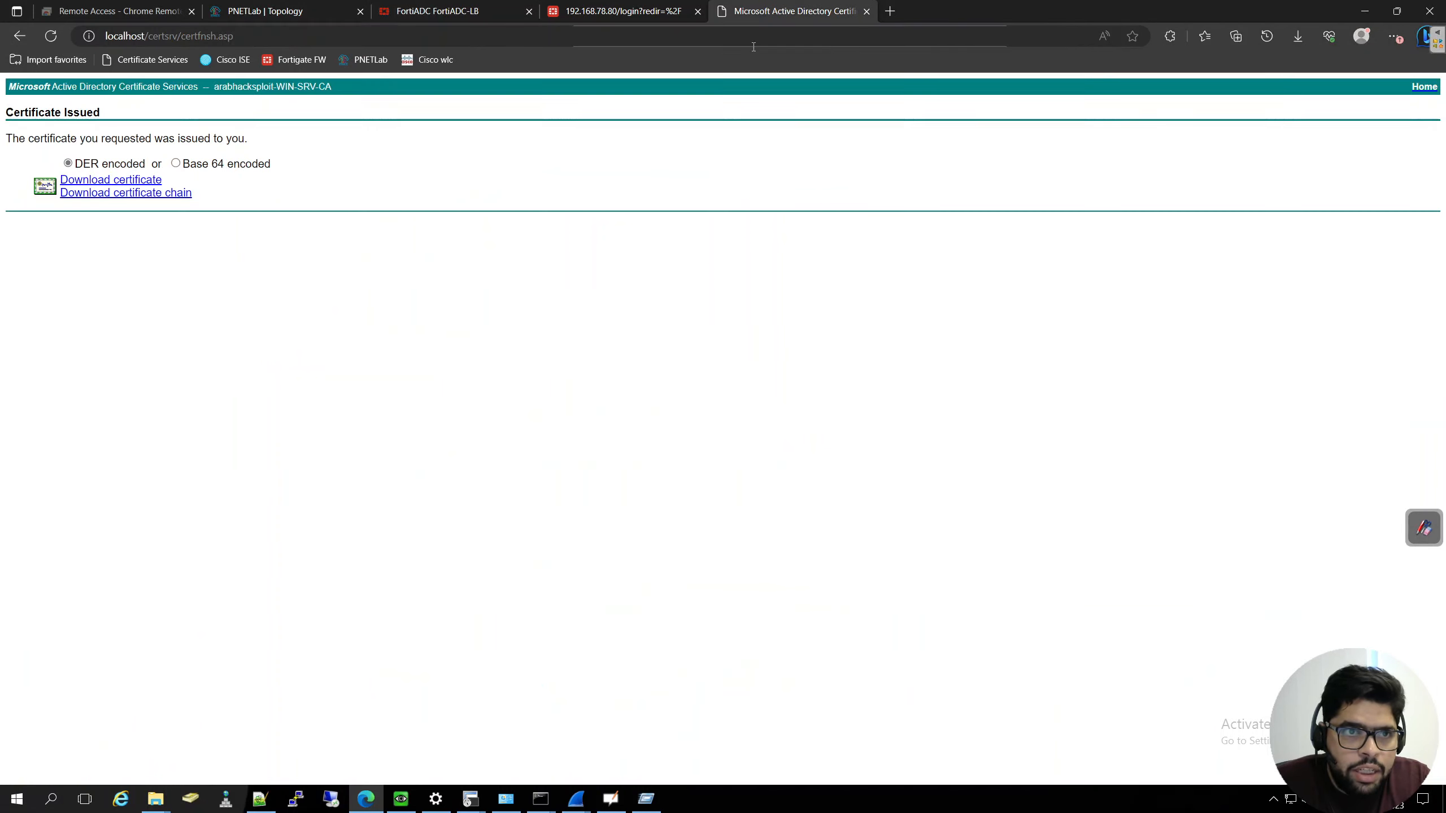
{"action": "left_click", "coordinate": [403, 13]}
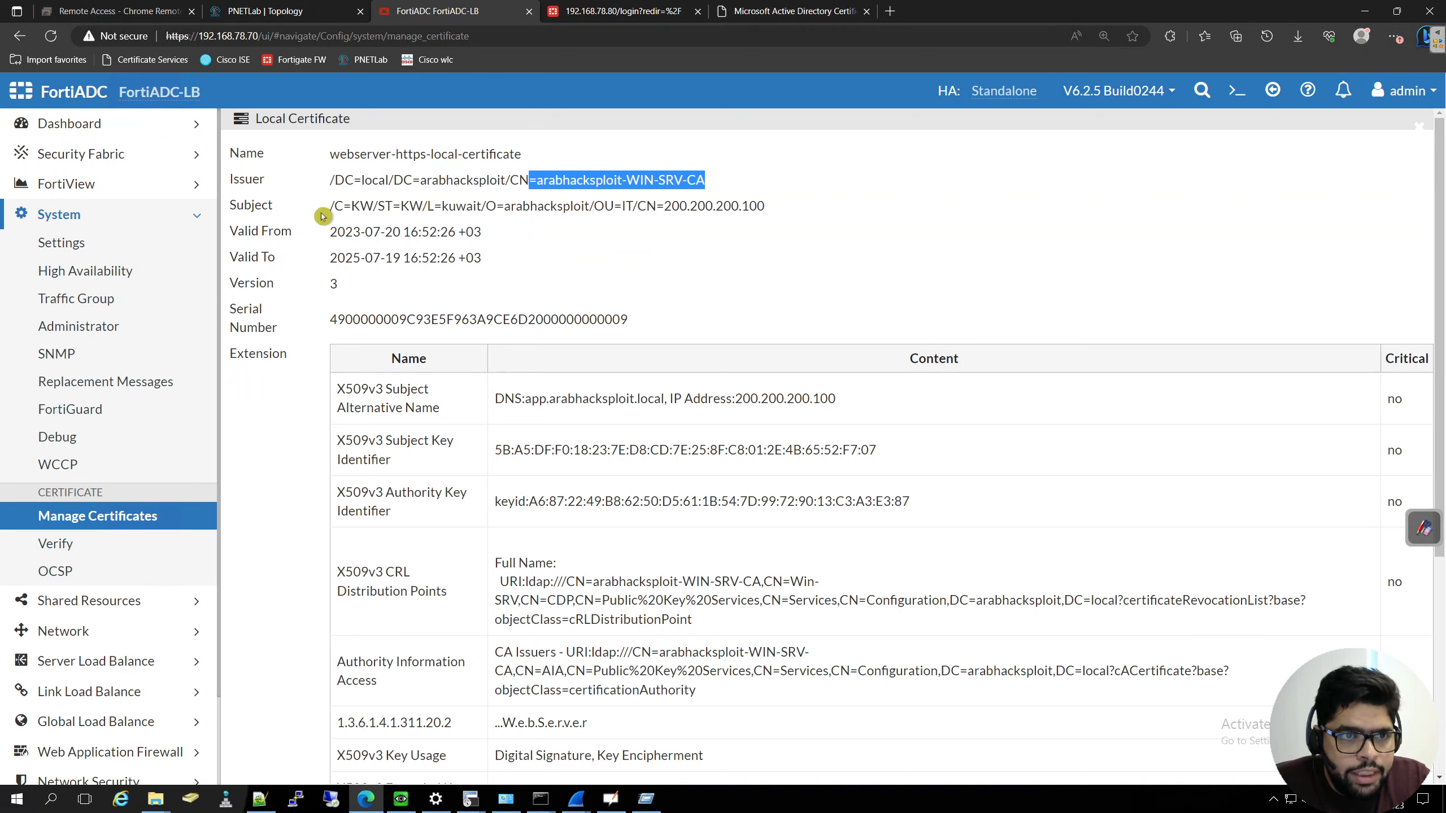
{"action": "left_click_drag", "start_coordinate": [320, 205], "coordinate": [503, 206]}
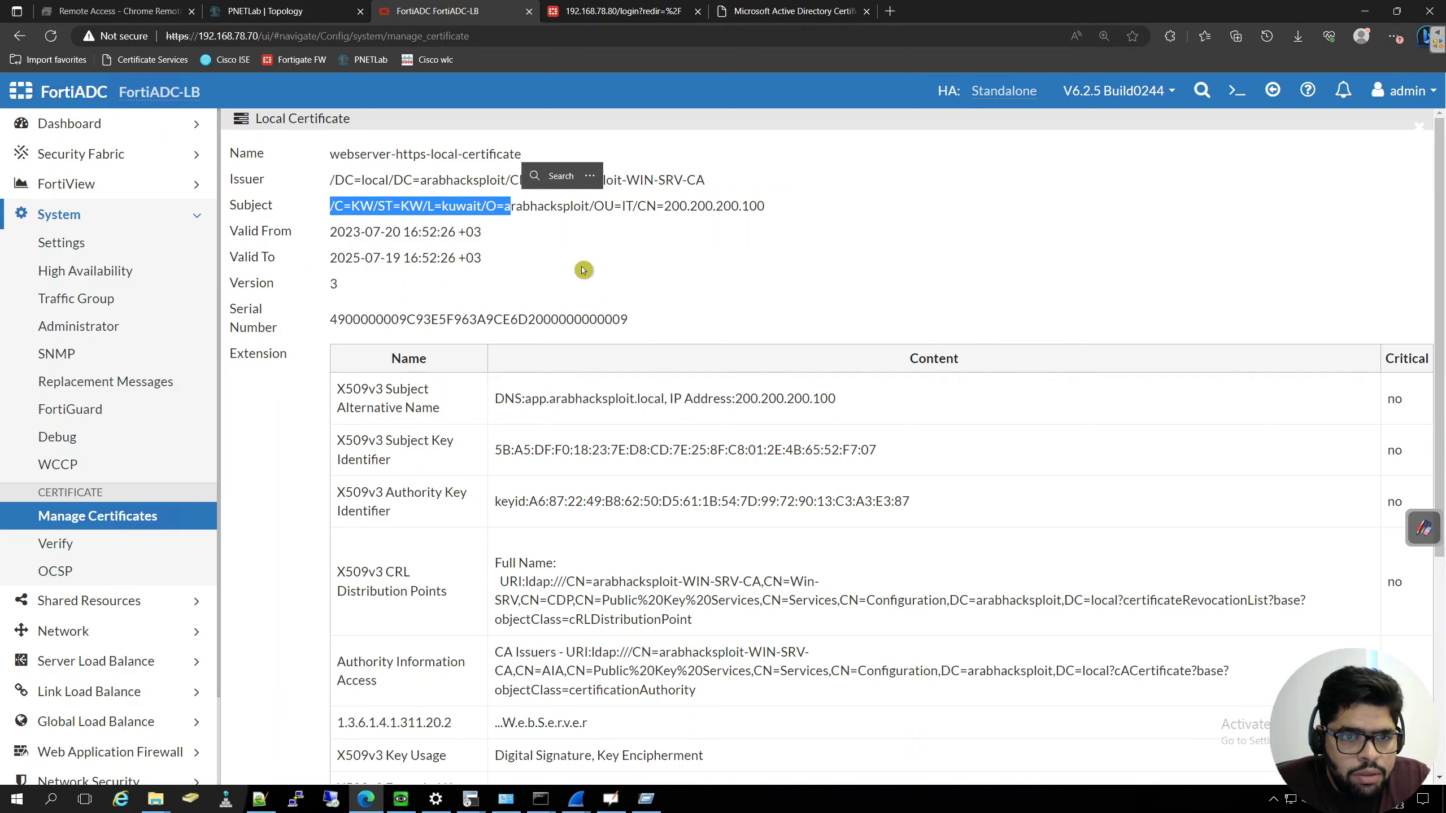
- Examine the certificate's X509v3 extensions, especially the DNS name and IP address in Subject Alternative Name
{"action": "scroll", "coordinate": [574, 346], "scroll_direction": "down", "scroll_amount": 3}
{"action": "scroll", "coordinate": [407, 250], "scroll_direction": "up", "scroll_amount": 2}
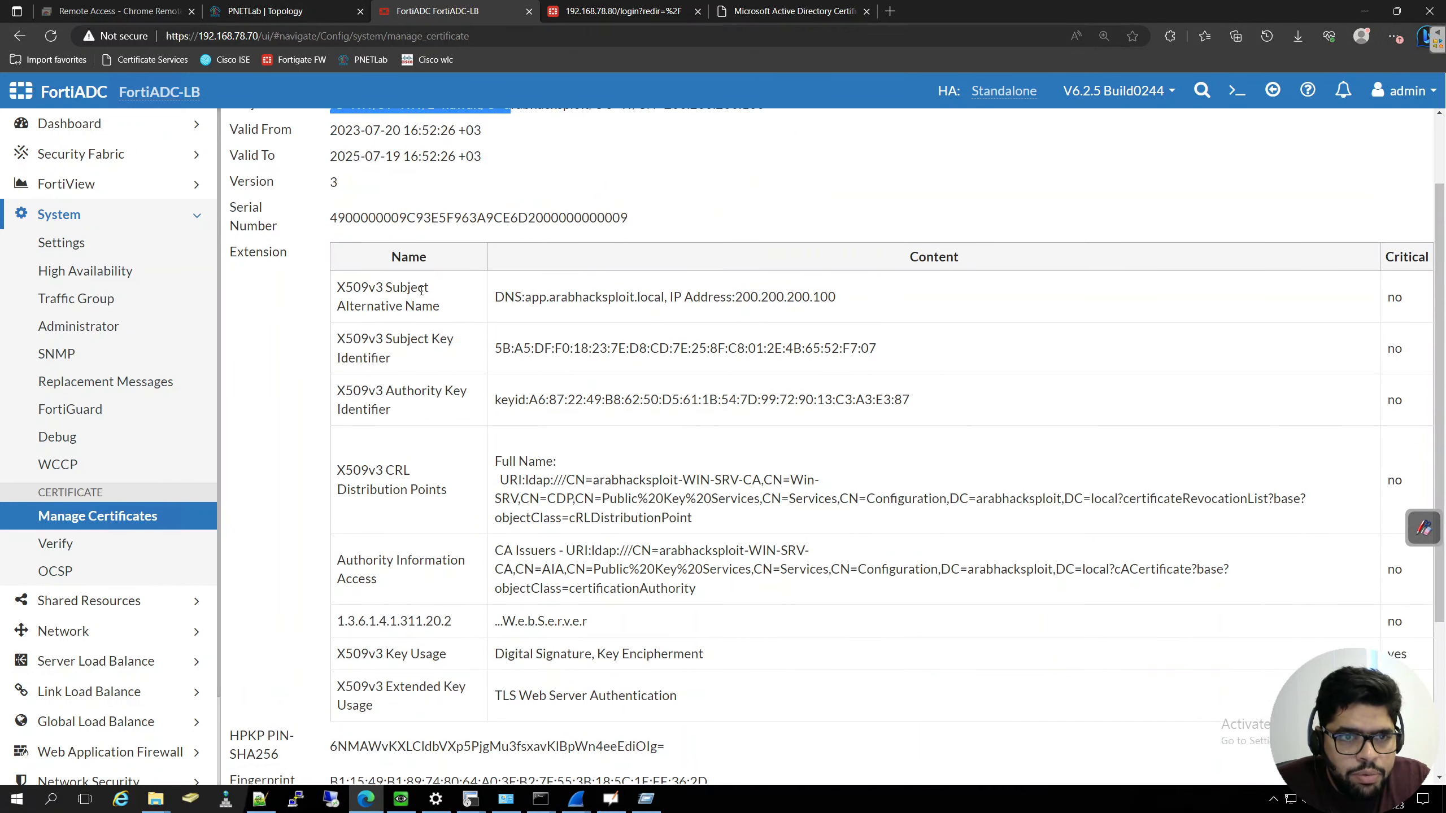
{"action": "left_click", "coordinate": [505, 296]}
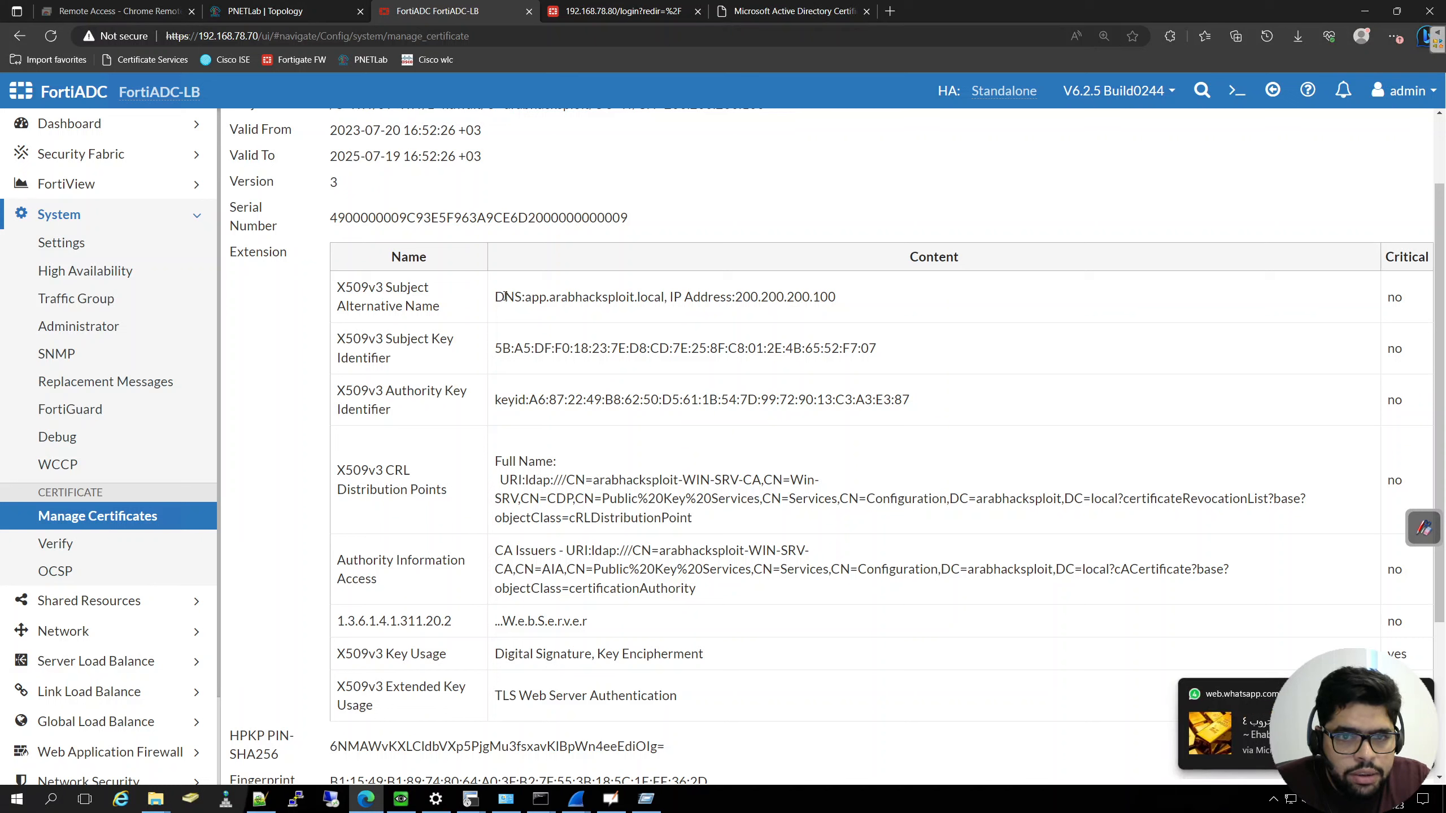
{"action": "left_click_drag", "start_coordinate": [548, 298], "coordinate": [575, 298]}
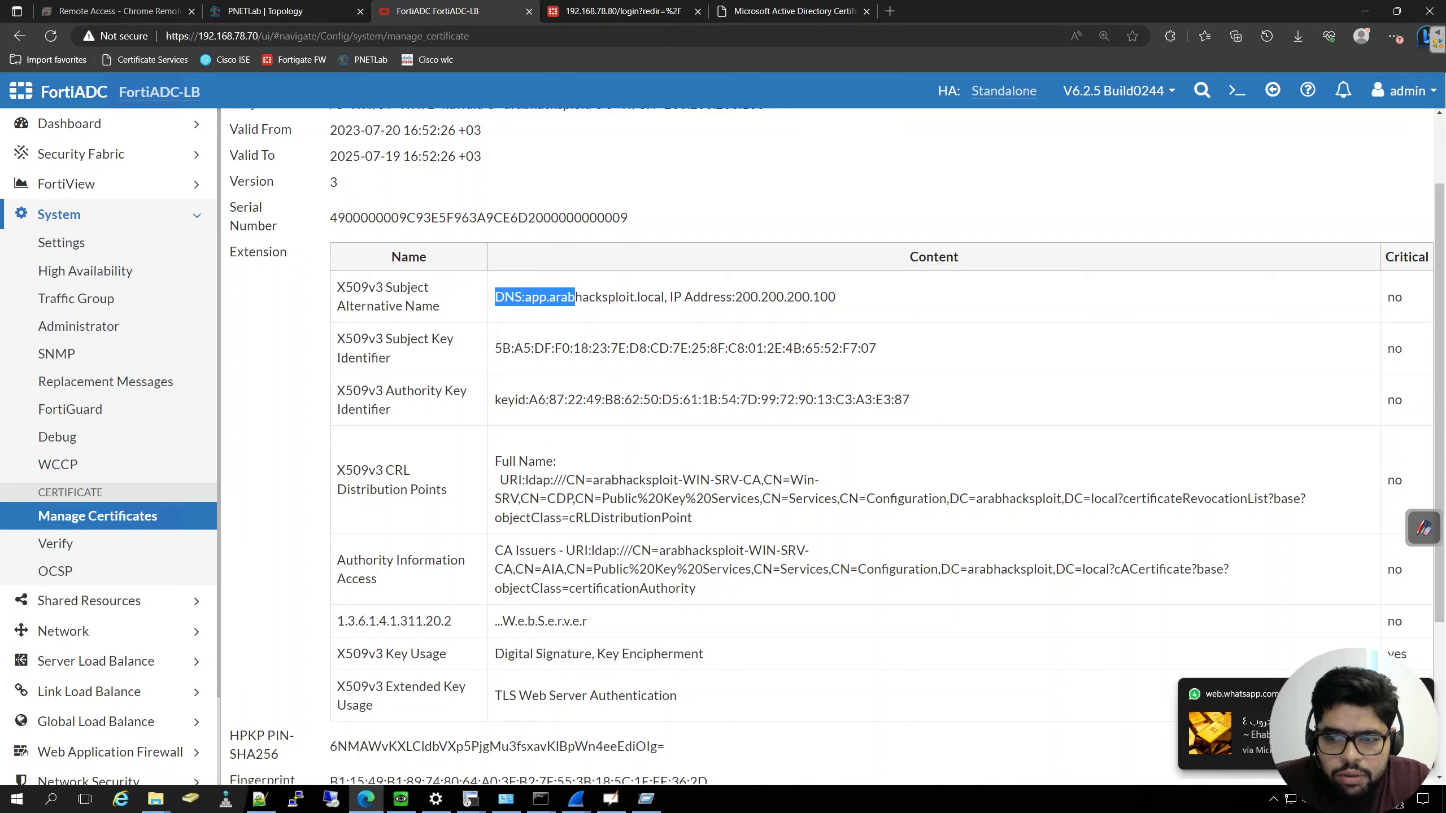
{"action": "left_click", "coordinate": [588, 313]}
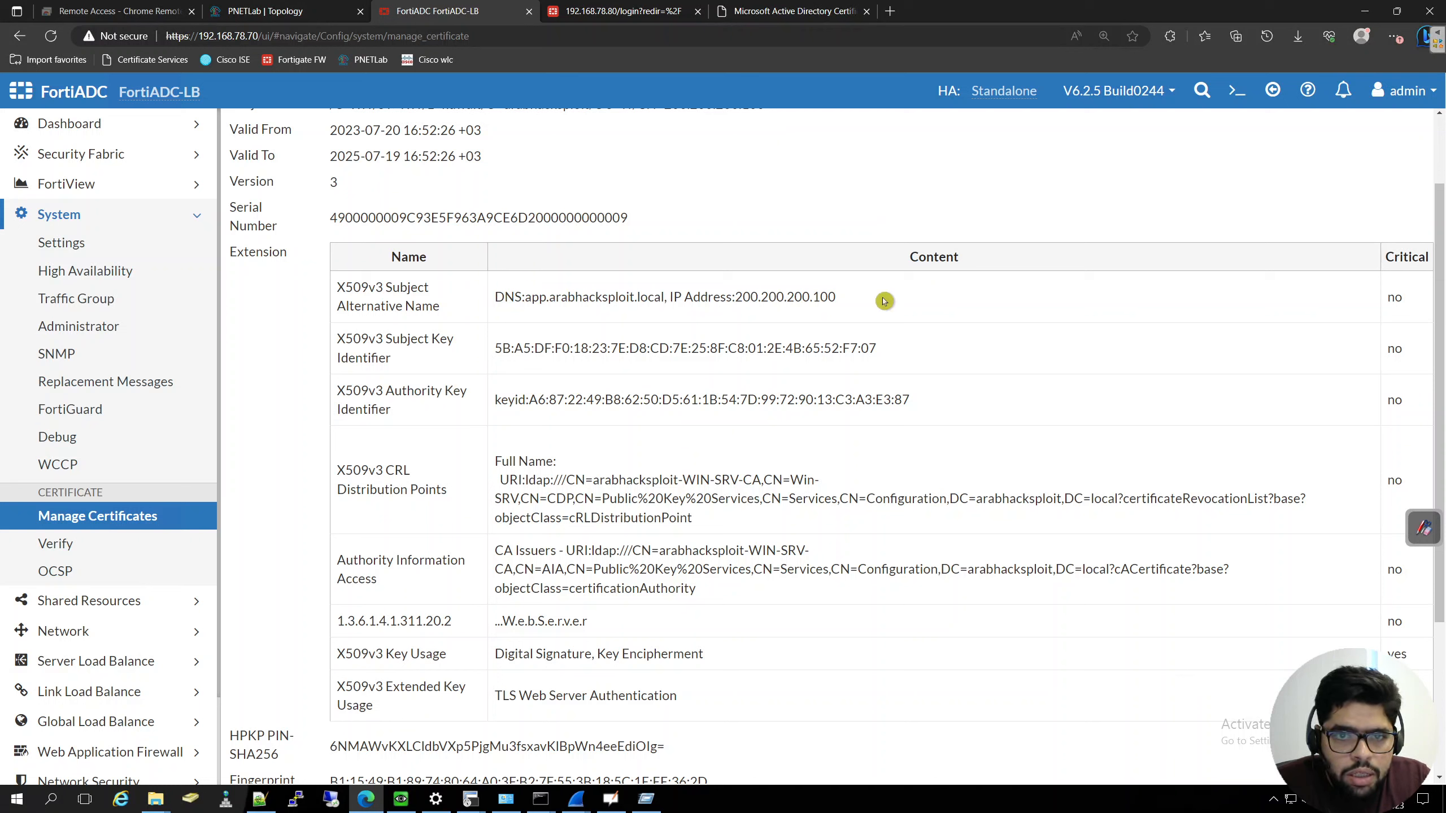
{"action": "left_click_drag", "start_coordinate": [836, 298], "coordinate": [514, 300]}
{"action": "scroll", "coordinate": [660, 466], "scroll_direction": "down", "scroll_amount": 2}
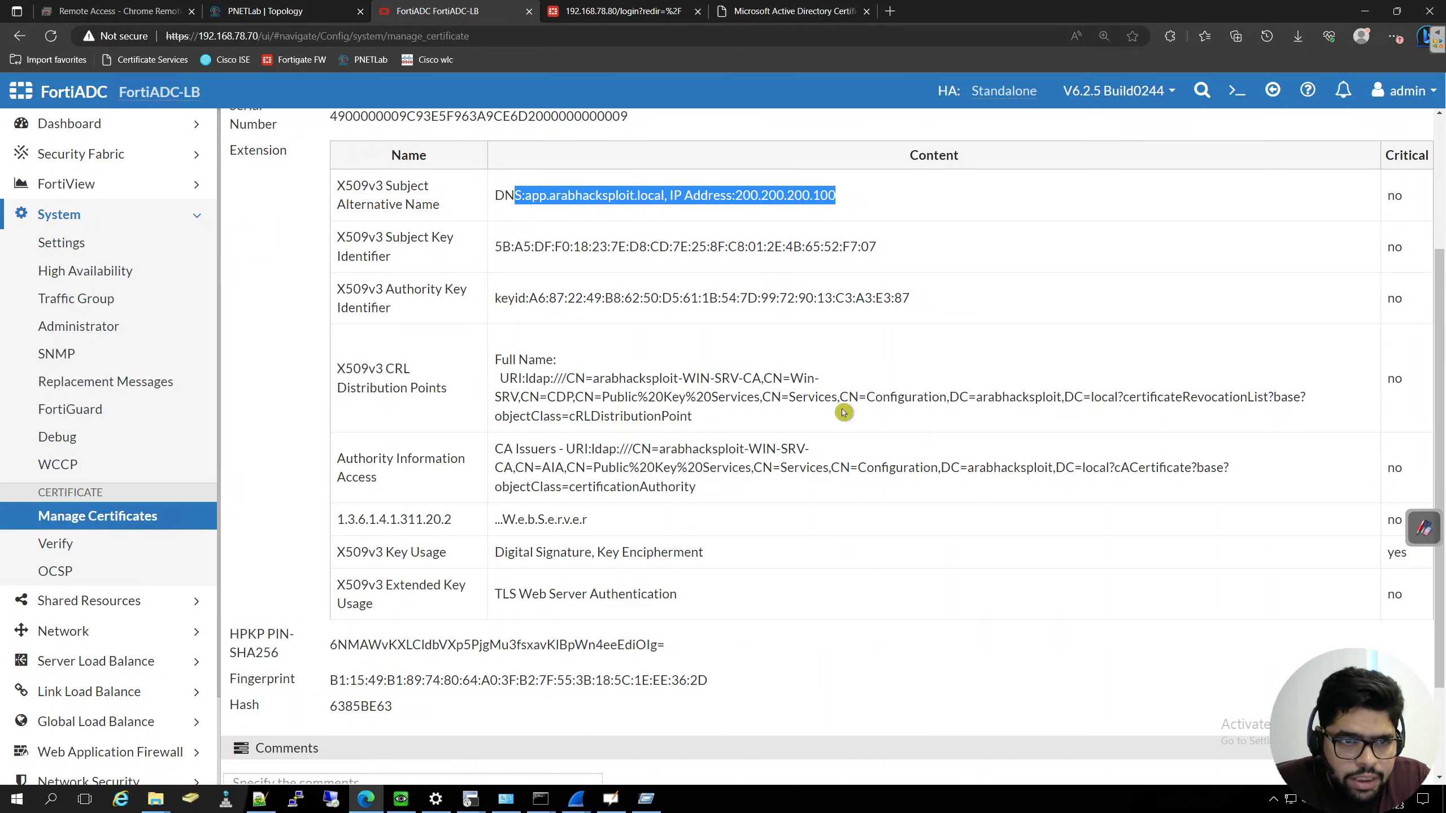
- Save and close the certificate details, and go to the local certificate groups
{"action": "scroll", "coordinate": [843, 411], "scroll_direction": "down", "scroll_amount": 2}
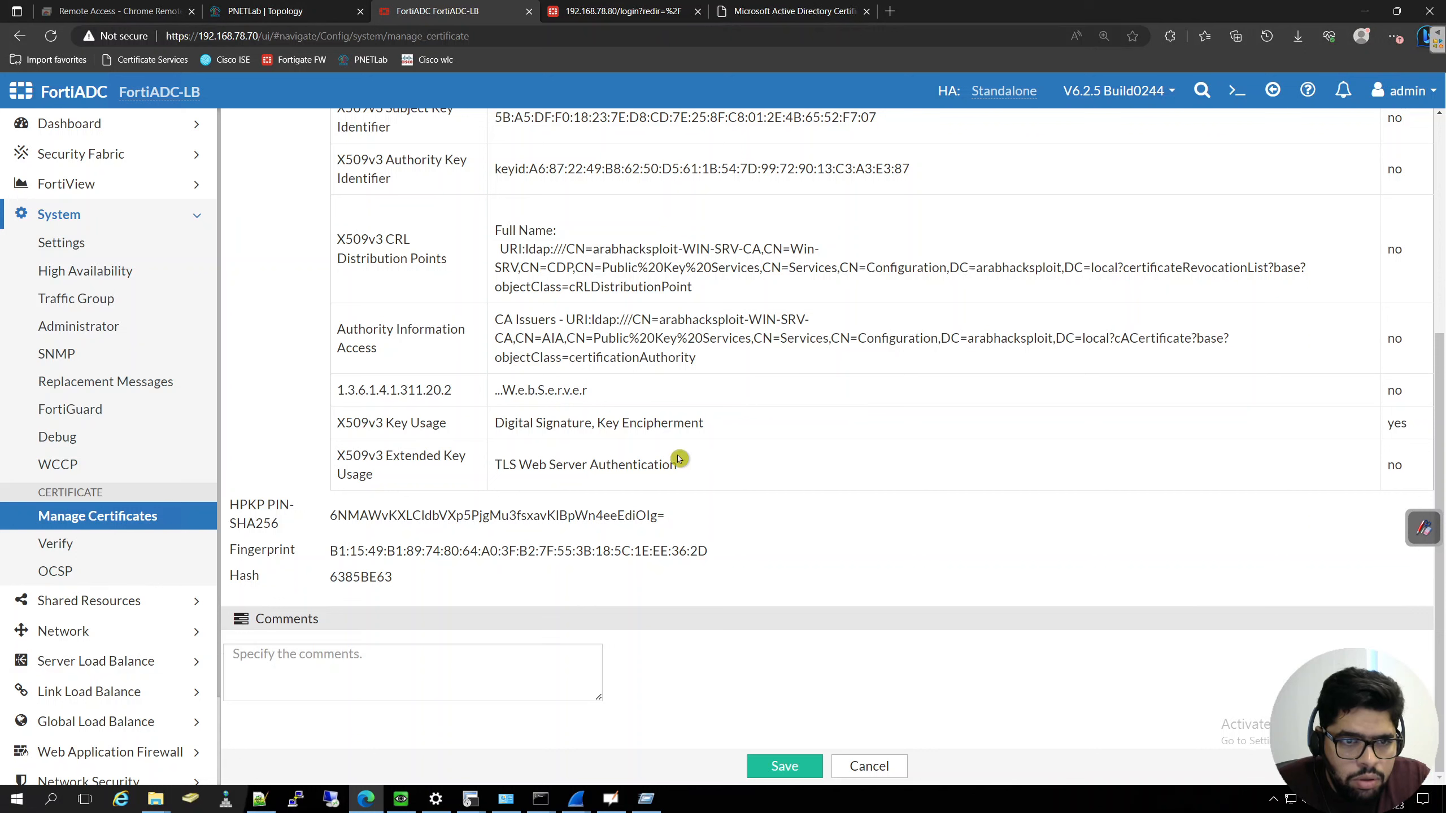
{"action": "left_click", "coordinate": [811, 764]}
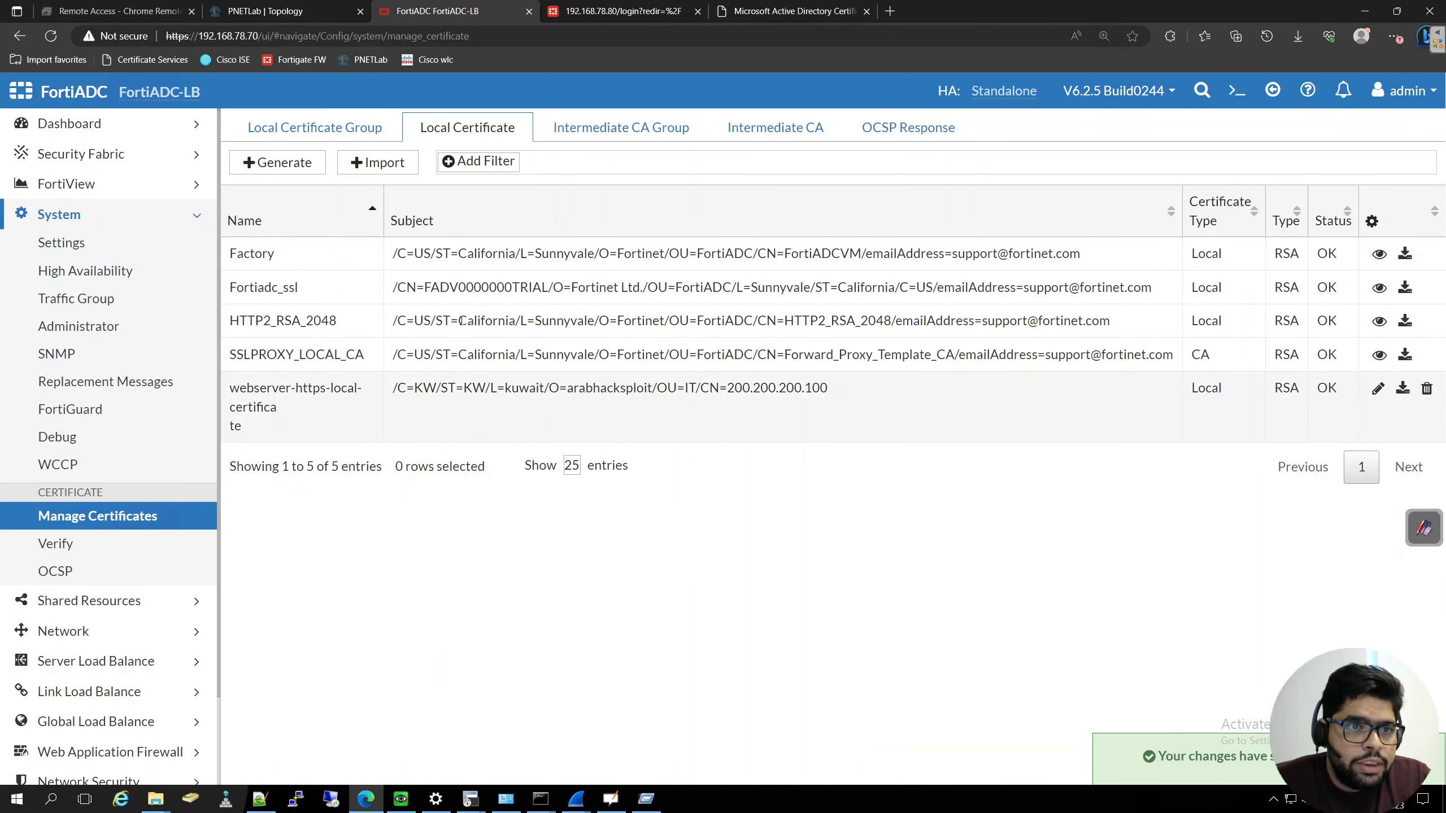
{"action": "left_click", "coordinate": [341, 129]}
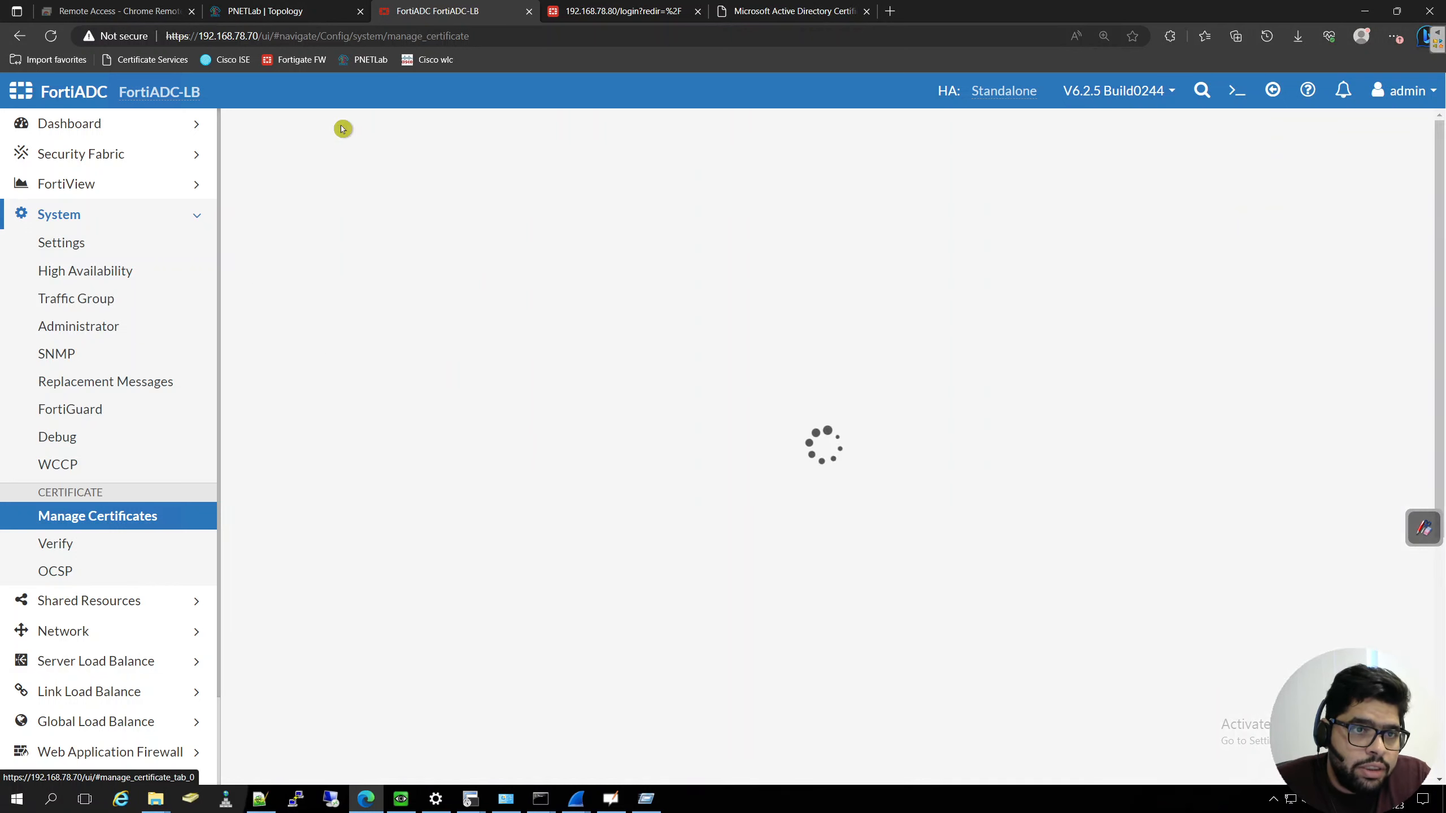
{"action": "left_click", "coordinate": [387, 165]}
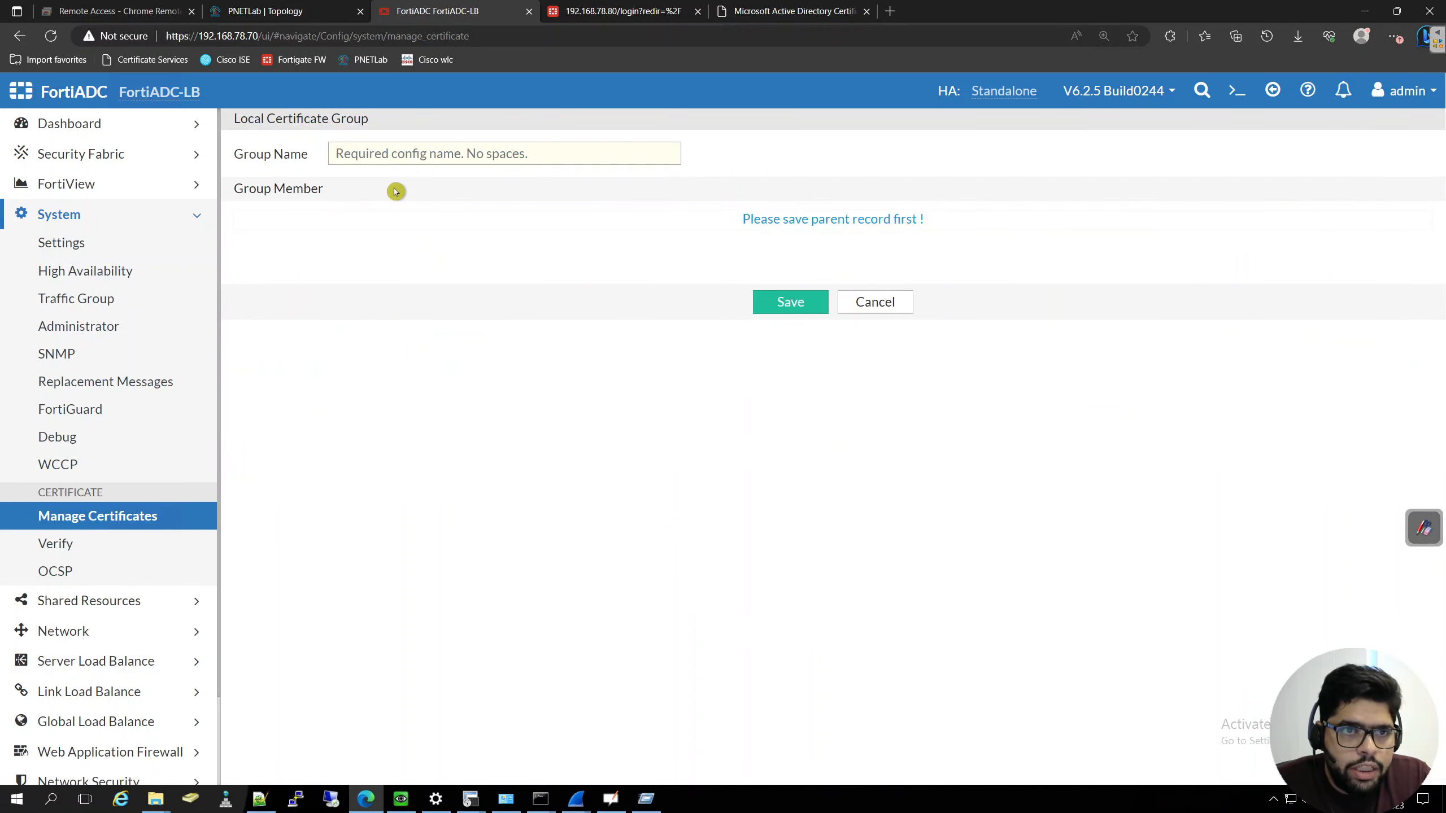
{"action": "left_click", "coordinate": [403, 153]}
{"action": "type", "text": "H"}
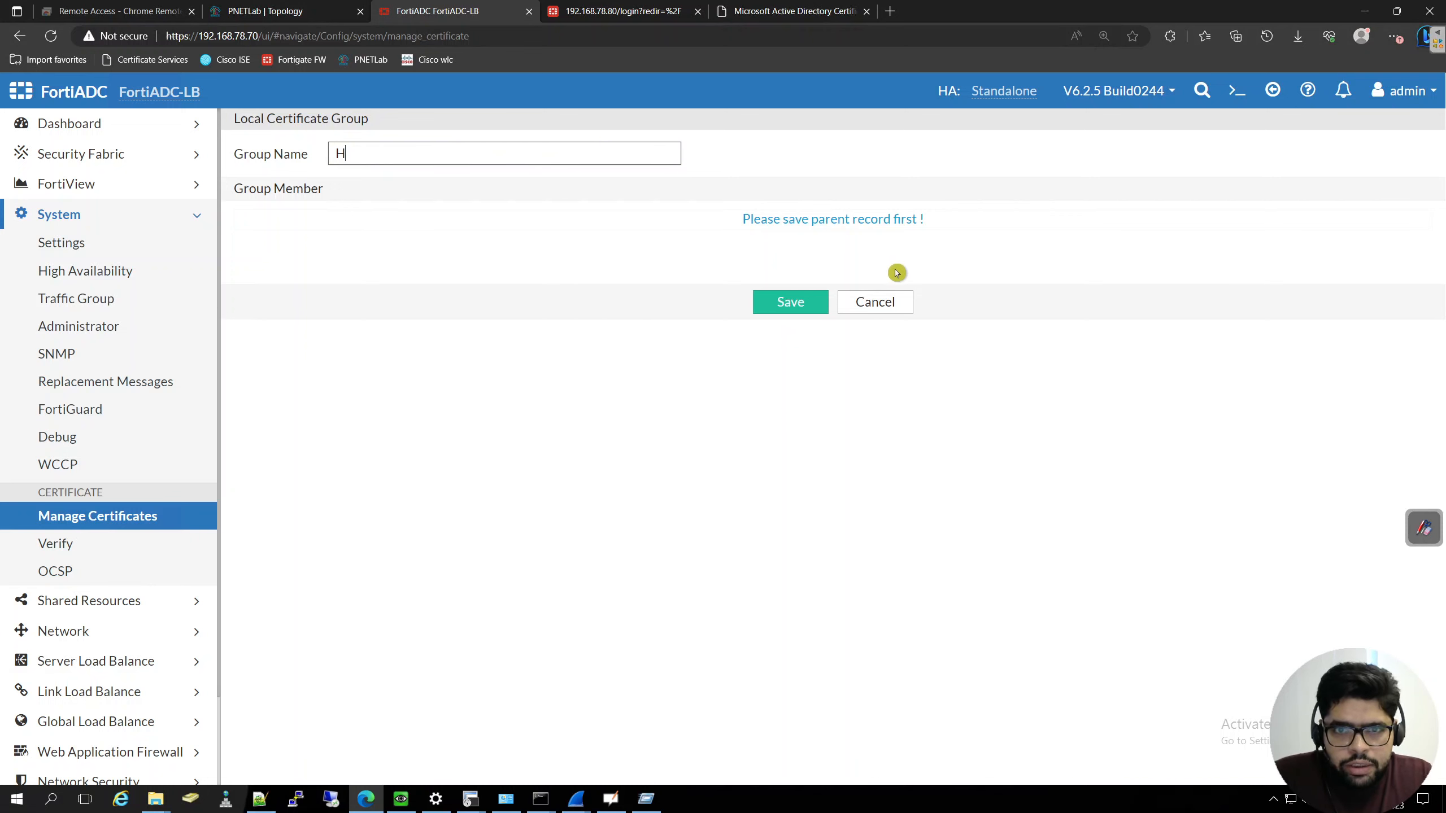
{"action": "left_click", "coordinate": [904, 303]}
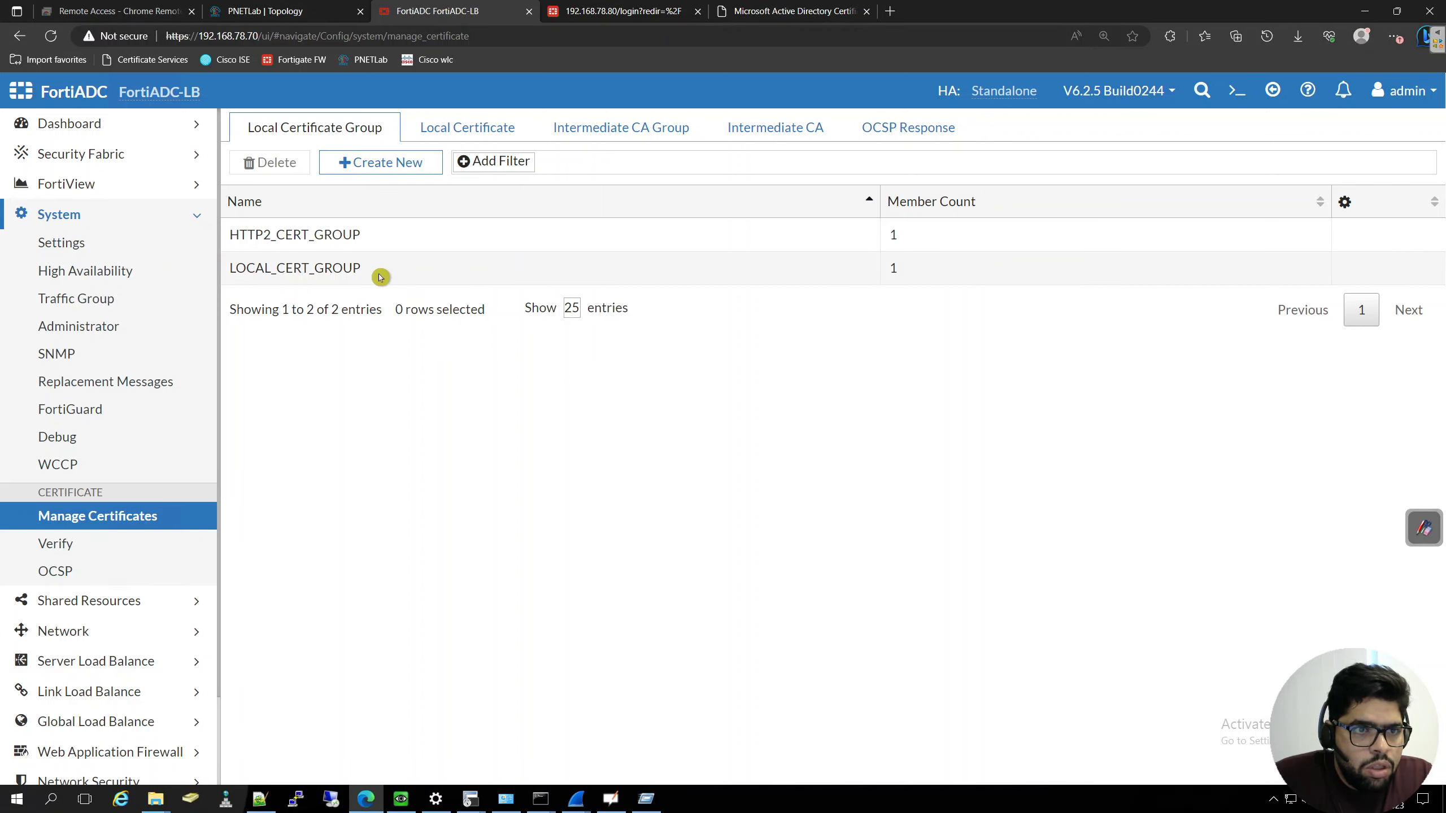
- Create a local certificate group named LOCAL_HTTPS_CERT_GROUP, basing the name on the existing LOCAL_CERT_GROUP, and save it
{"action": "left_click_drag", "start_coordinate": [381, 277], "coordinate": [263, 272]}
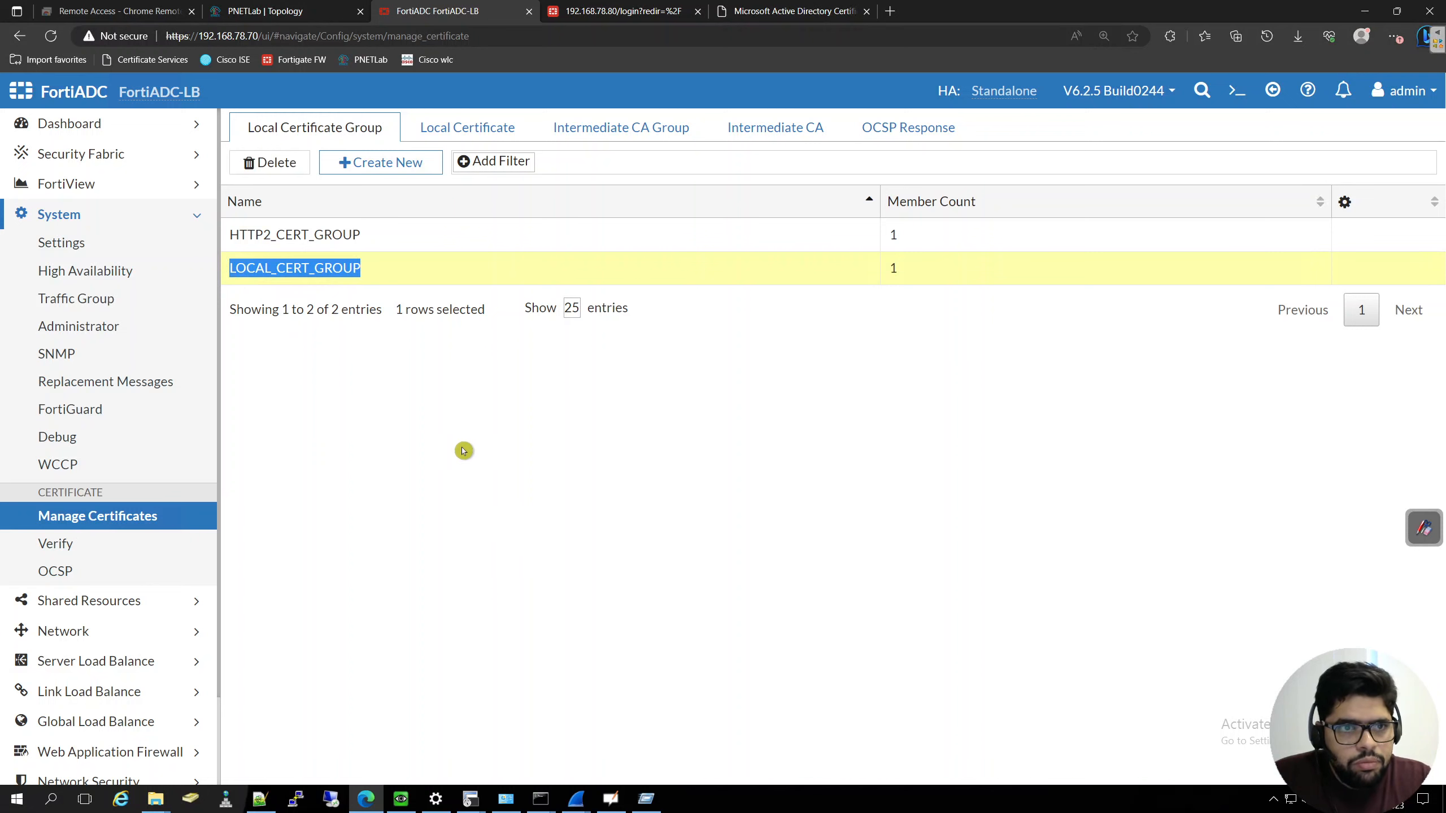
{"action": "left_click", "coordinate": [415, 163]}
{"action": "left_click", "coordinate": [420, 152]}
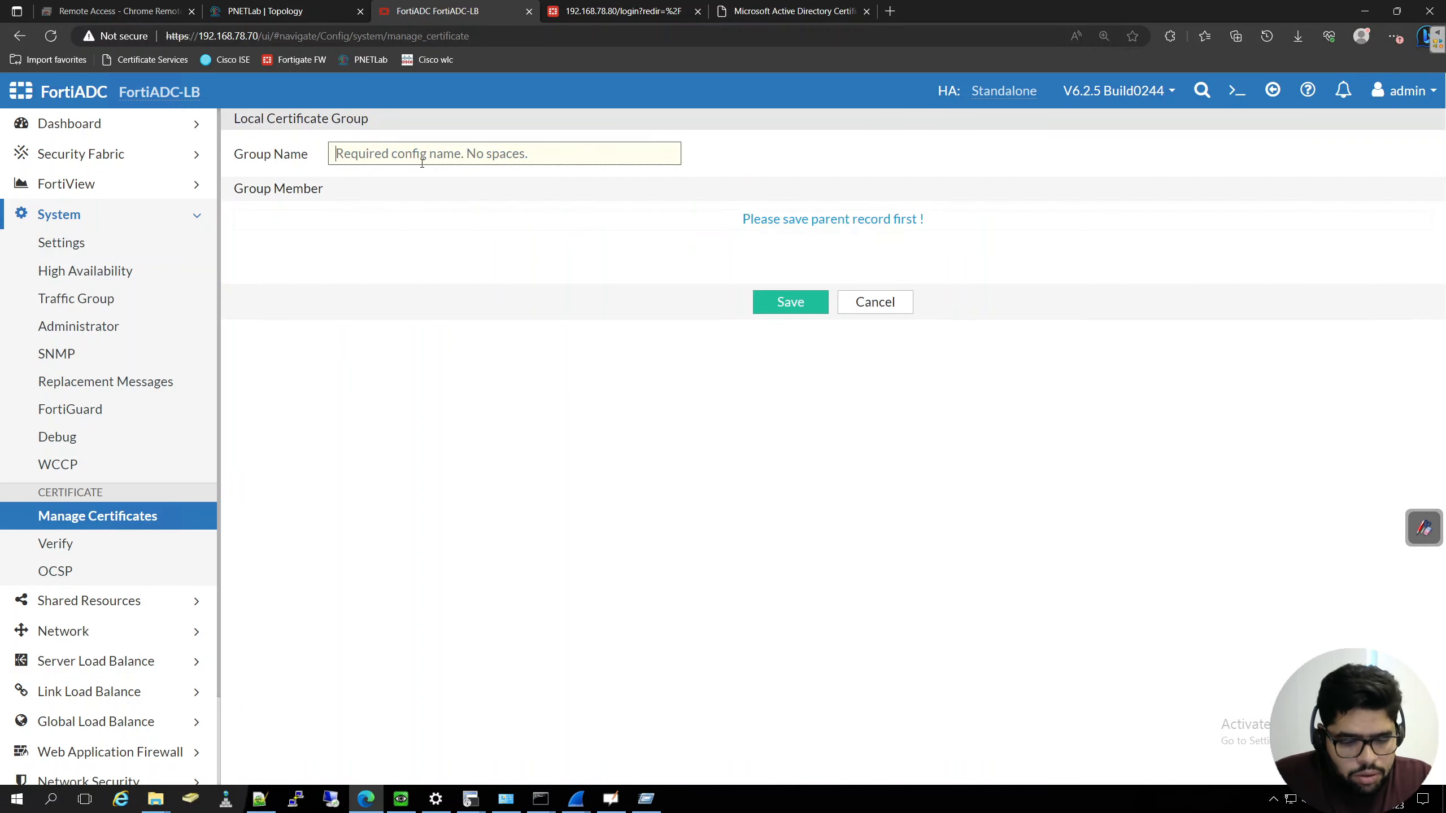
{"action": "type", "text": "LOCAL_CERT_GROUP"}
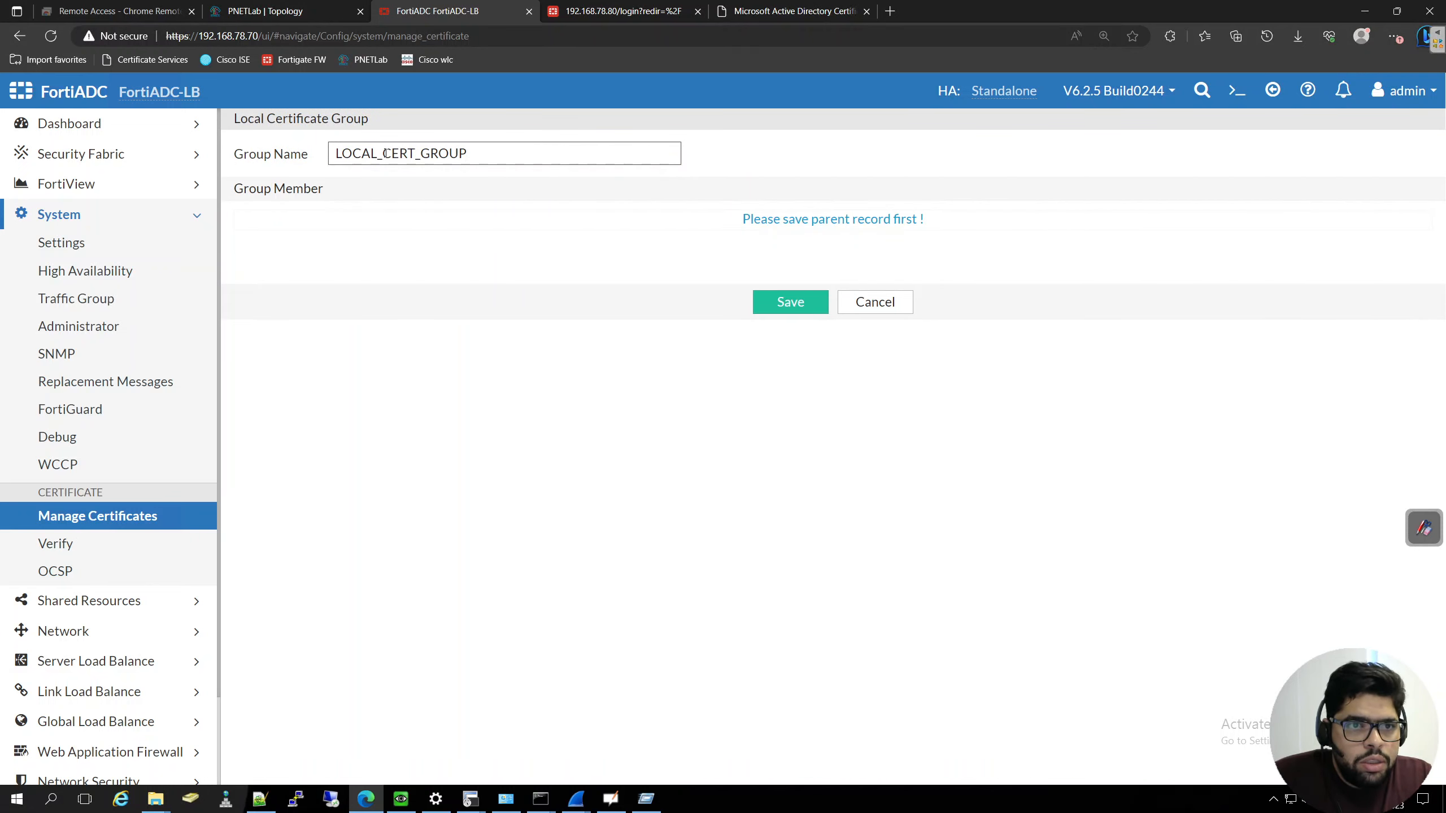
{"action": "left_click", "coordinate": [383, 153]}
{"action": "type", "text": "HTTPS"}
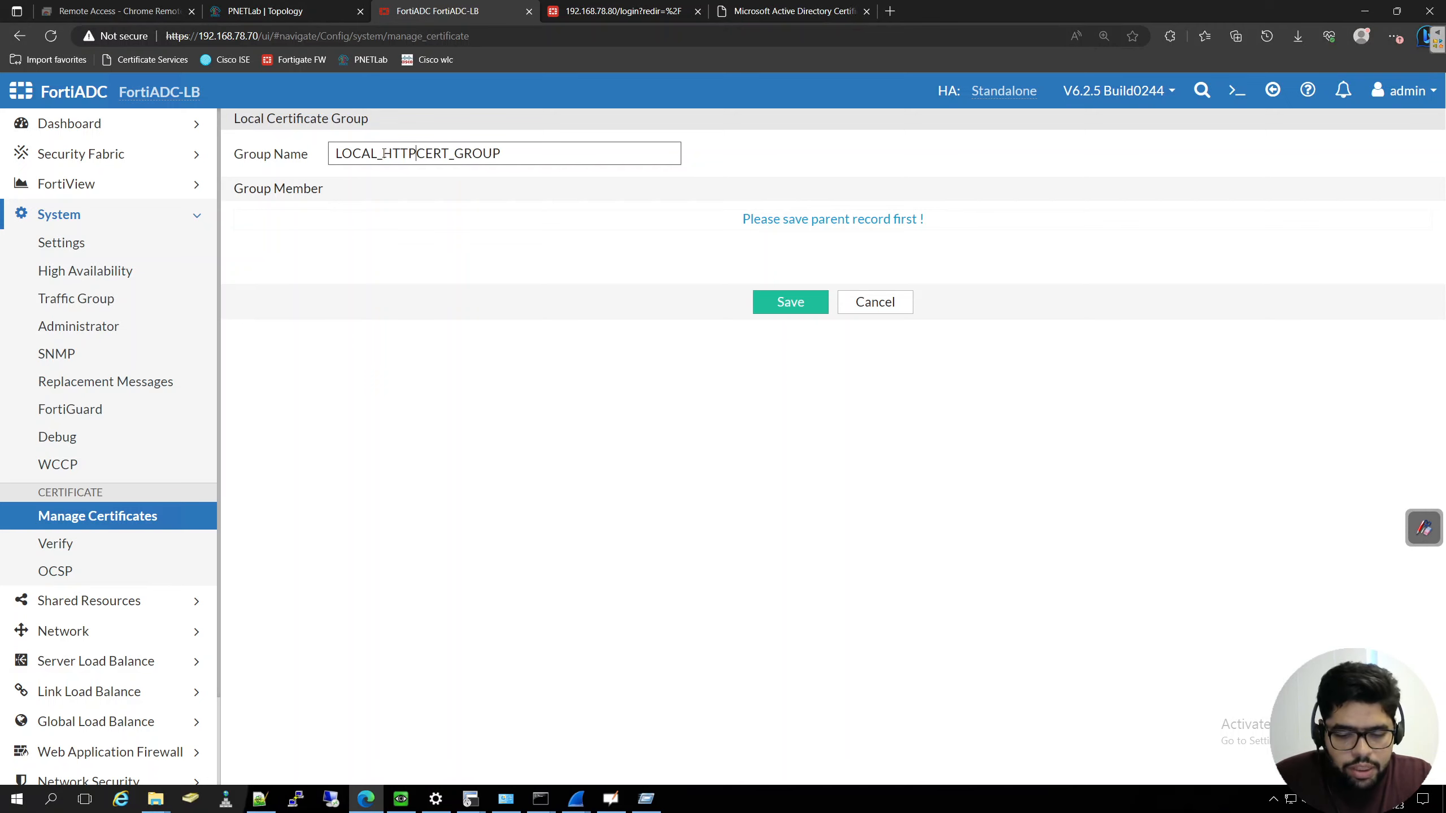
{"action": "type", "text": "_"}
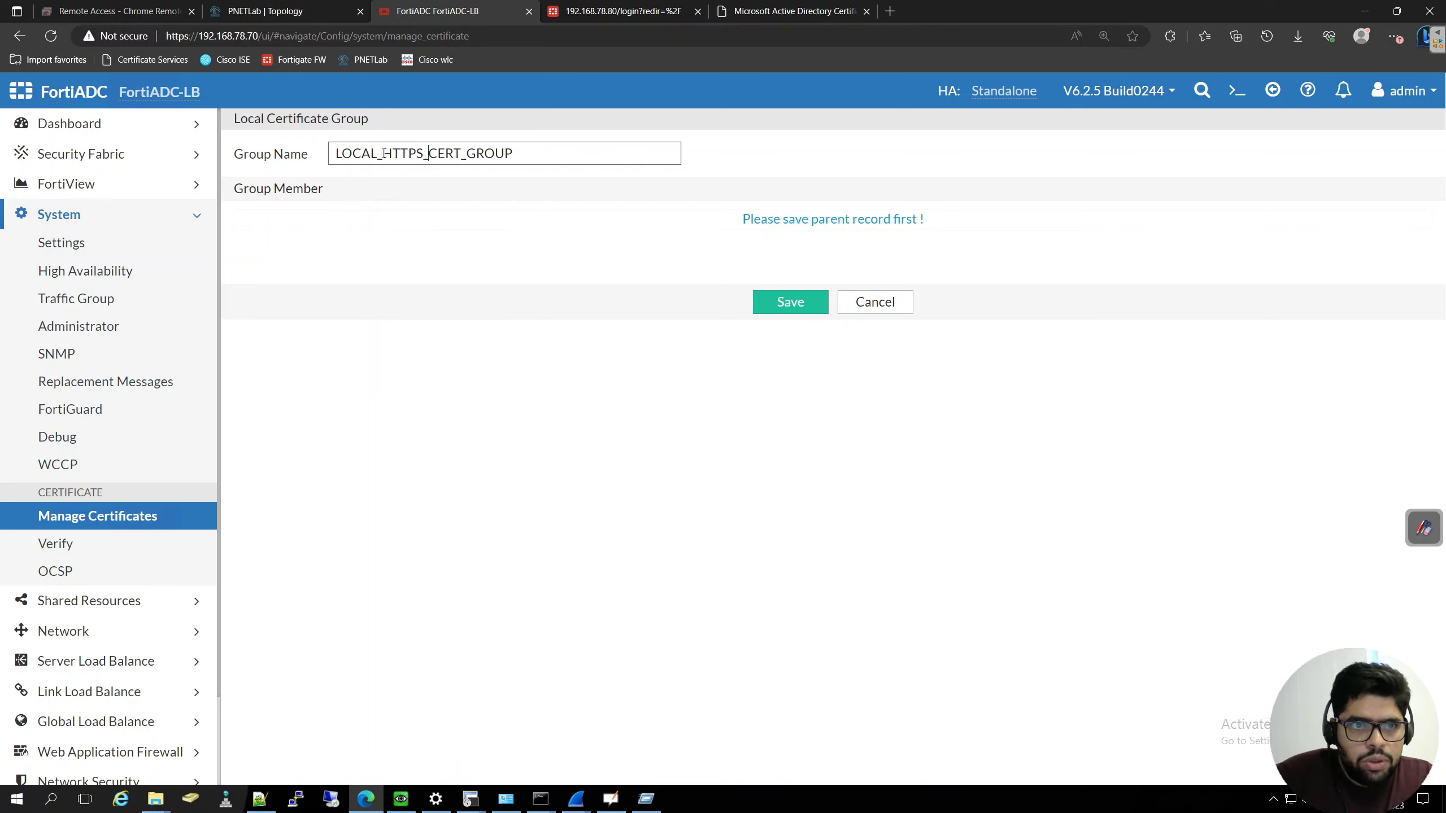
{"action": "left_click", "coordinate": [781, 307]}
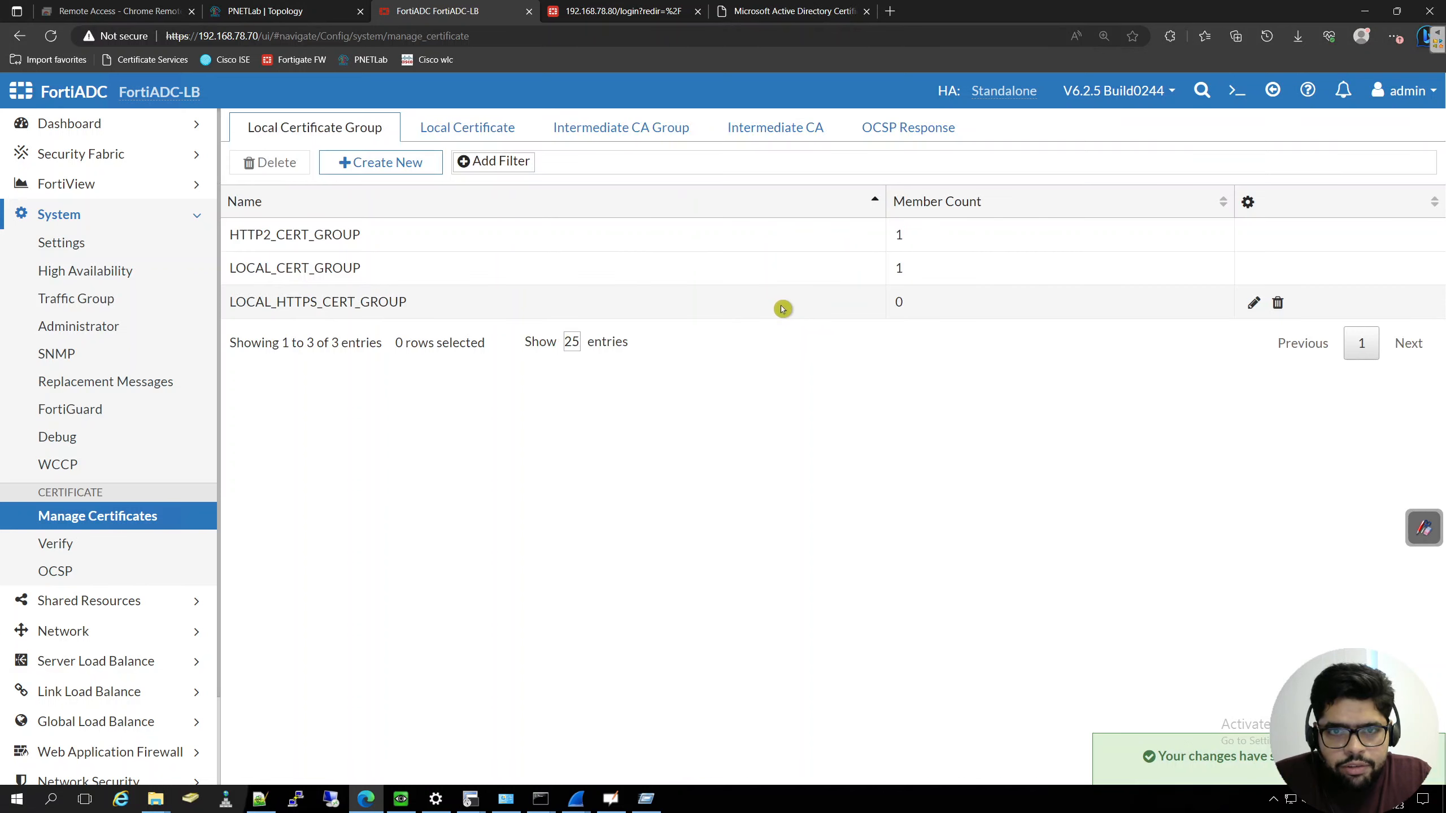
- Add webserver-https-local-certificate as a member of LOCAL_HTTPS_CERT_GROUP and save both the member and the group
{"action": "left_click", "coordinate": [1252, 303]}
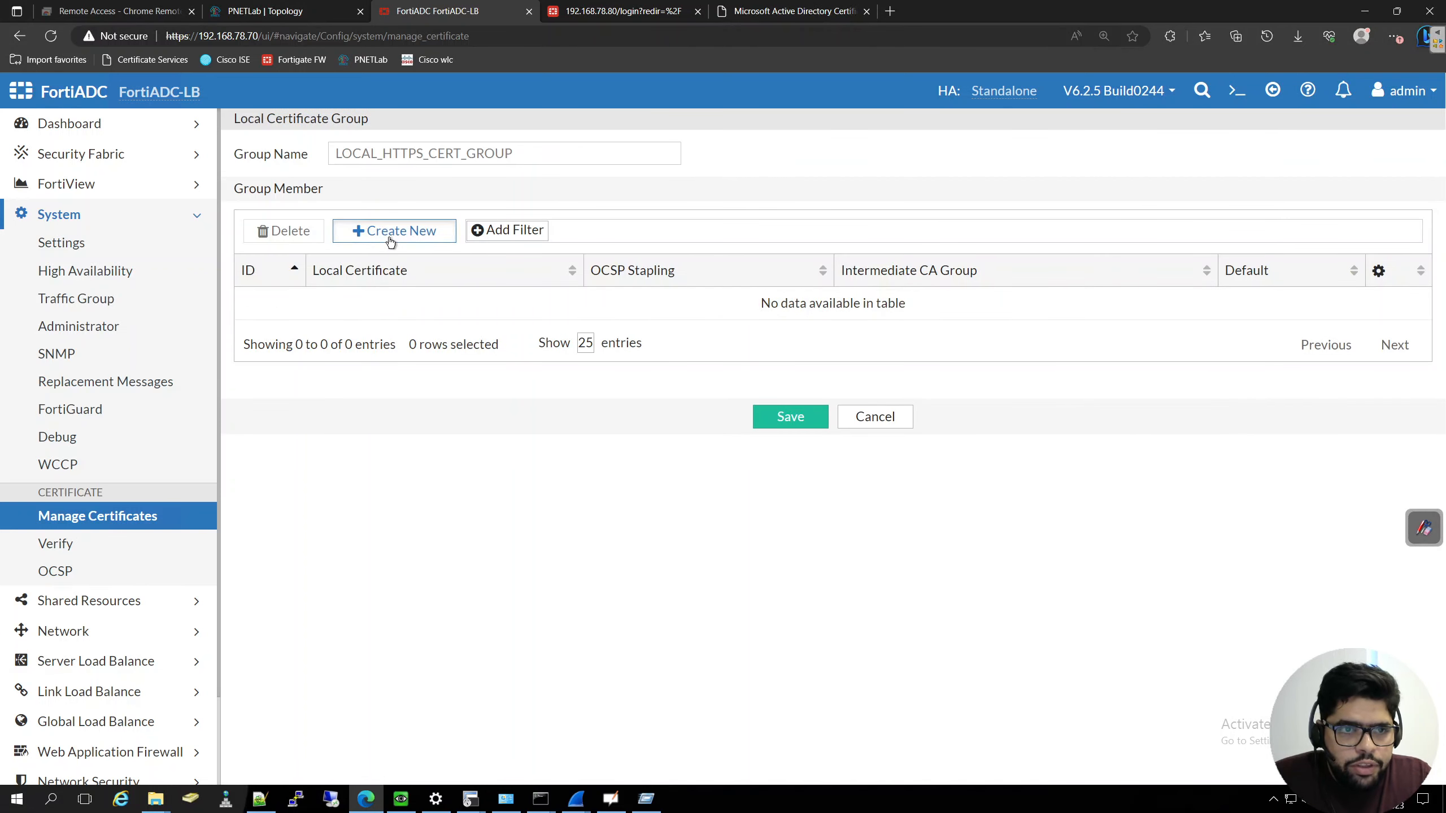
{"action": "left_click", "coordinate": [391, 231]}
{"action": "left_click", "coordinate": [624, 188]}
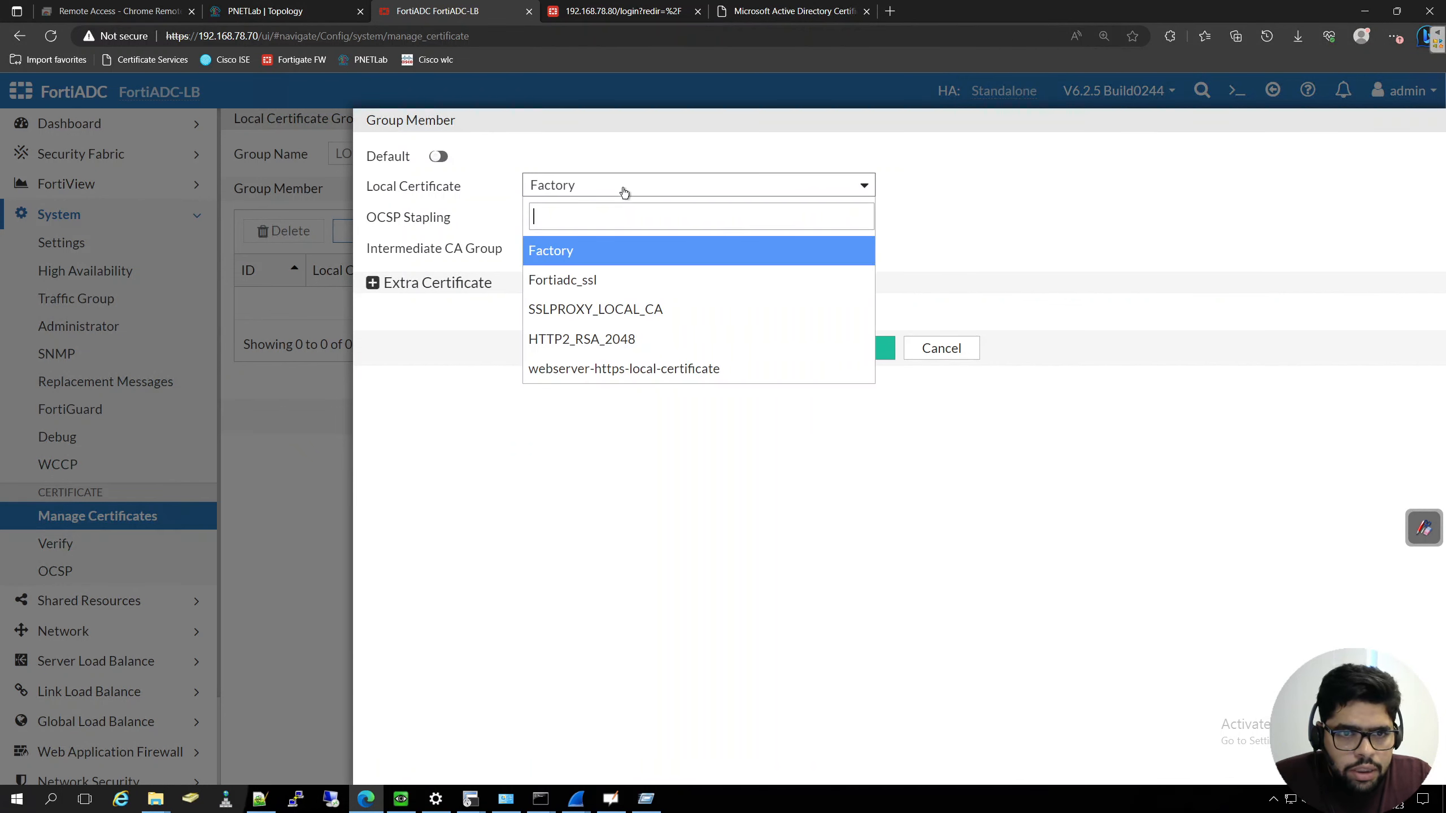
{"action": "left_click", "coordinate": [645, 381]}
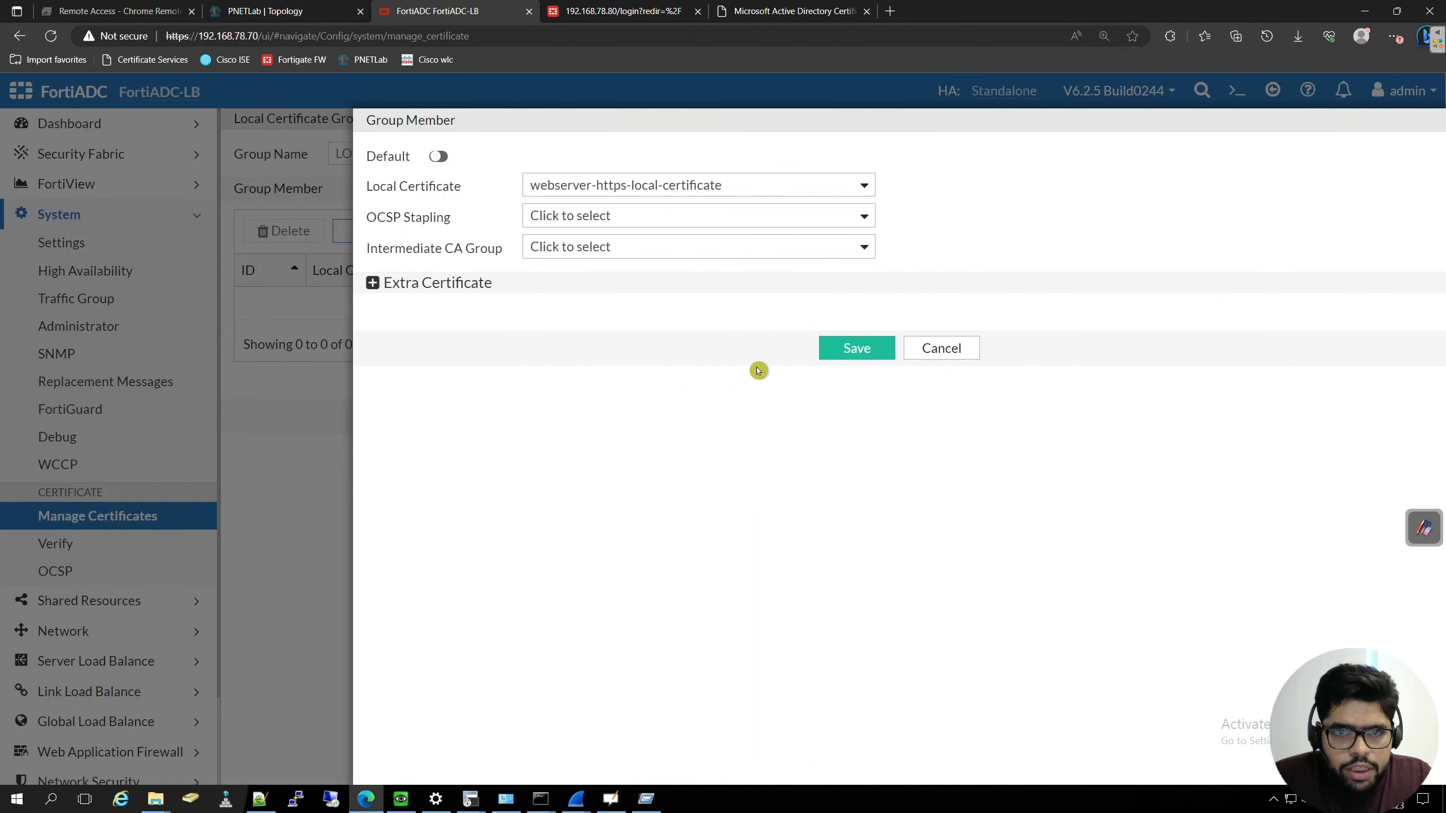
{"action": "left_click", "coordinate": [854, 352]}
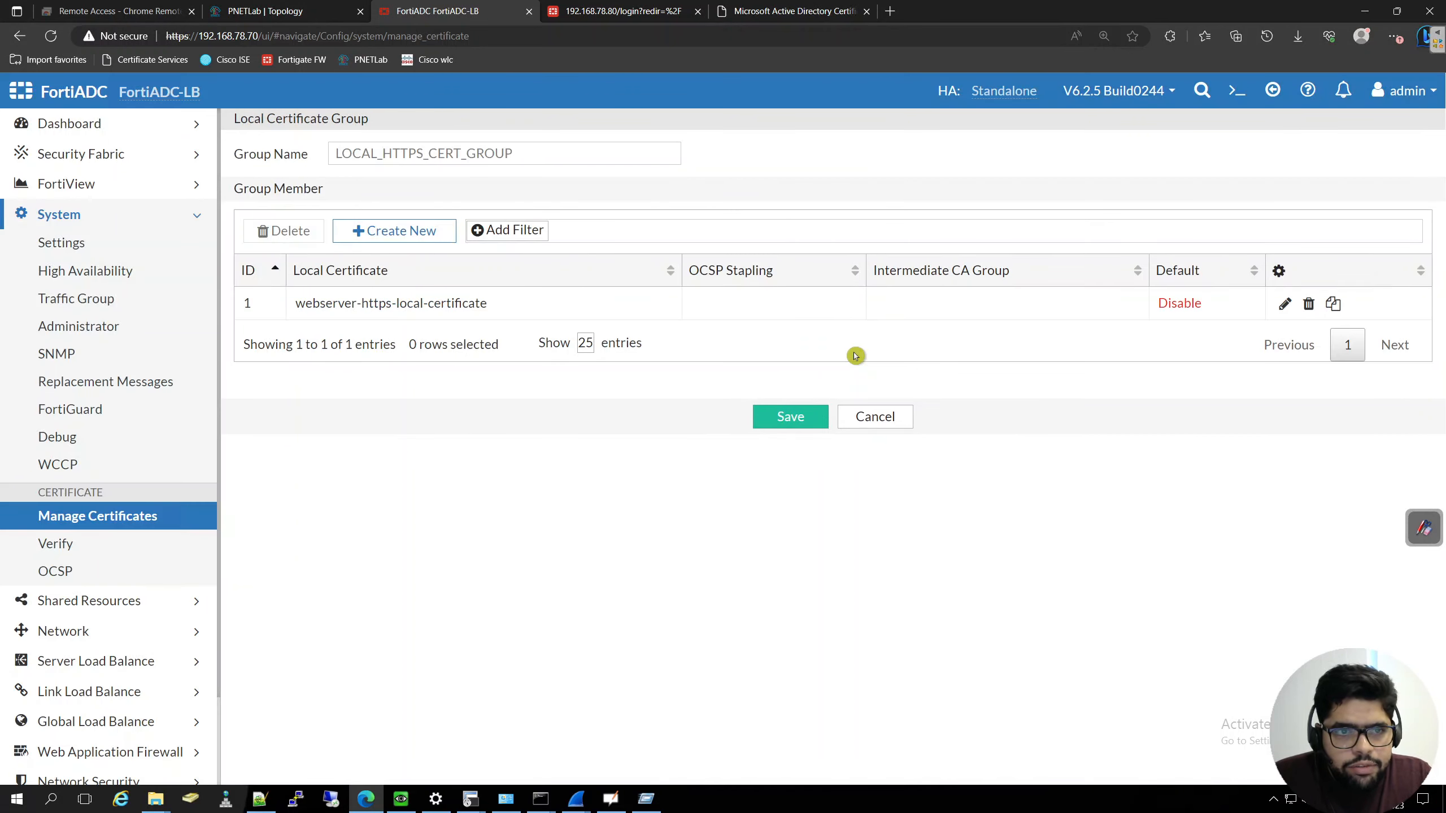
{"action": "left_click", "coordinate": [797, 425]}
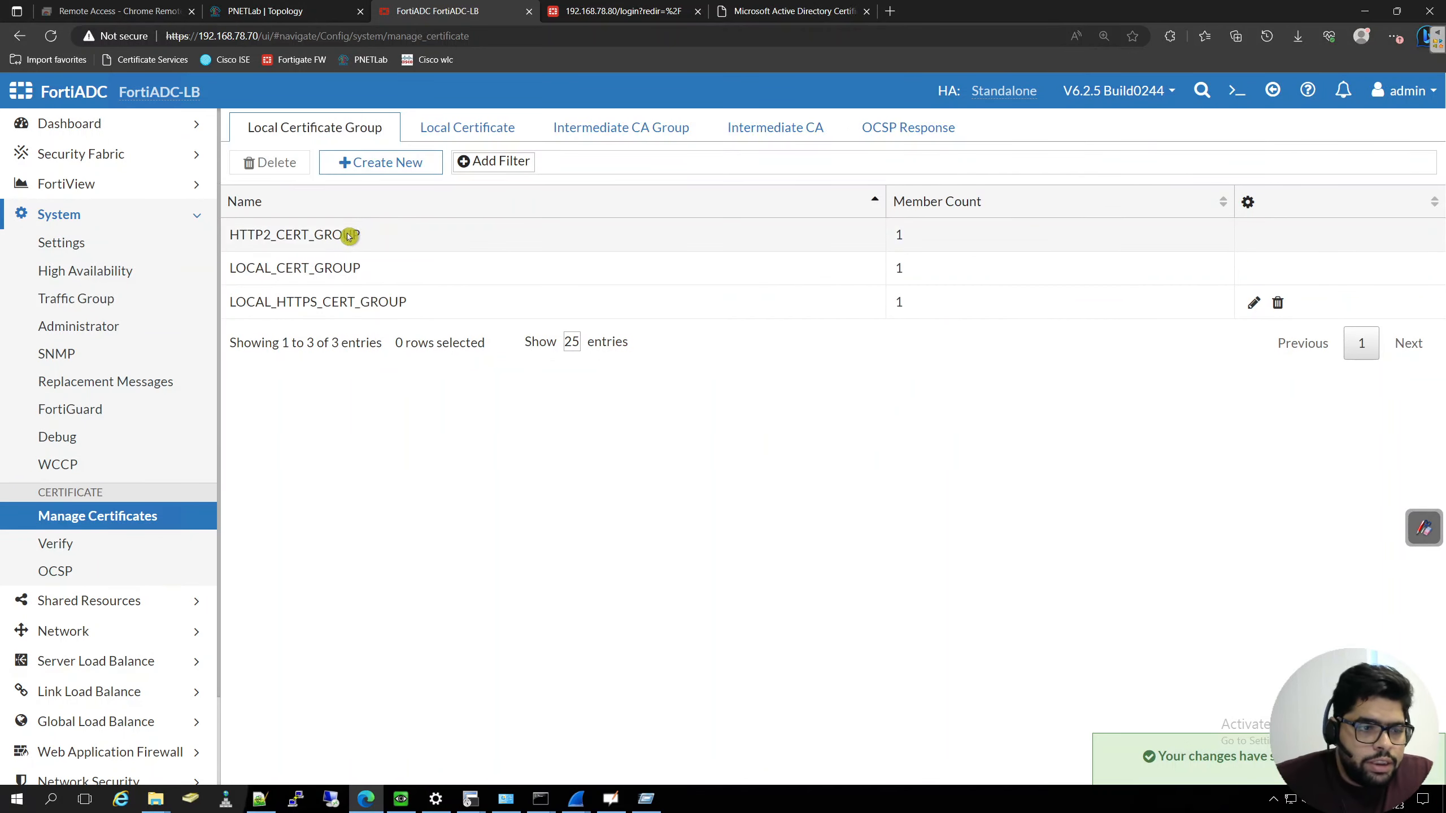
- Clone the client SSL profile LB_CLIENT_SSL_PROF_DEFAULT in the load-balancing application resources and name the copy LB_CLIENT_SSL_PROF_WEBSERVEL
{"action": "left_click", "coordinate": [150, 662]}
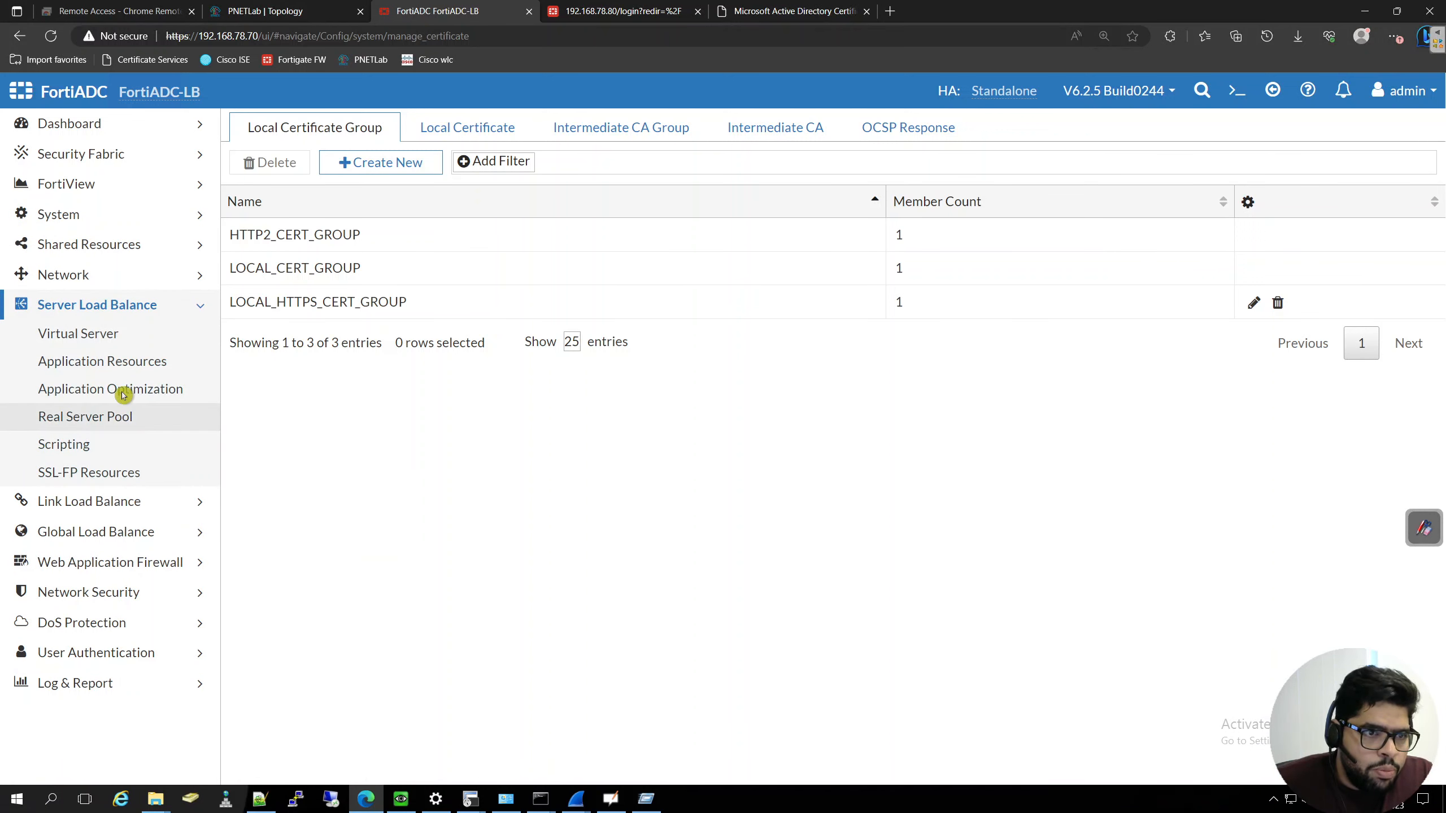
{"action": "left_click", "coordinate": [120, 369]}
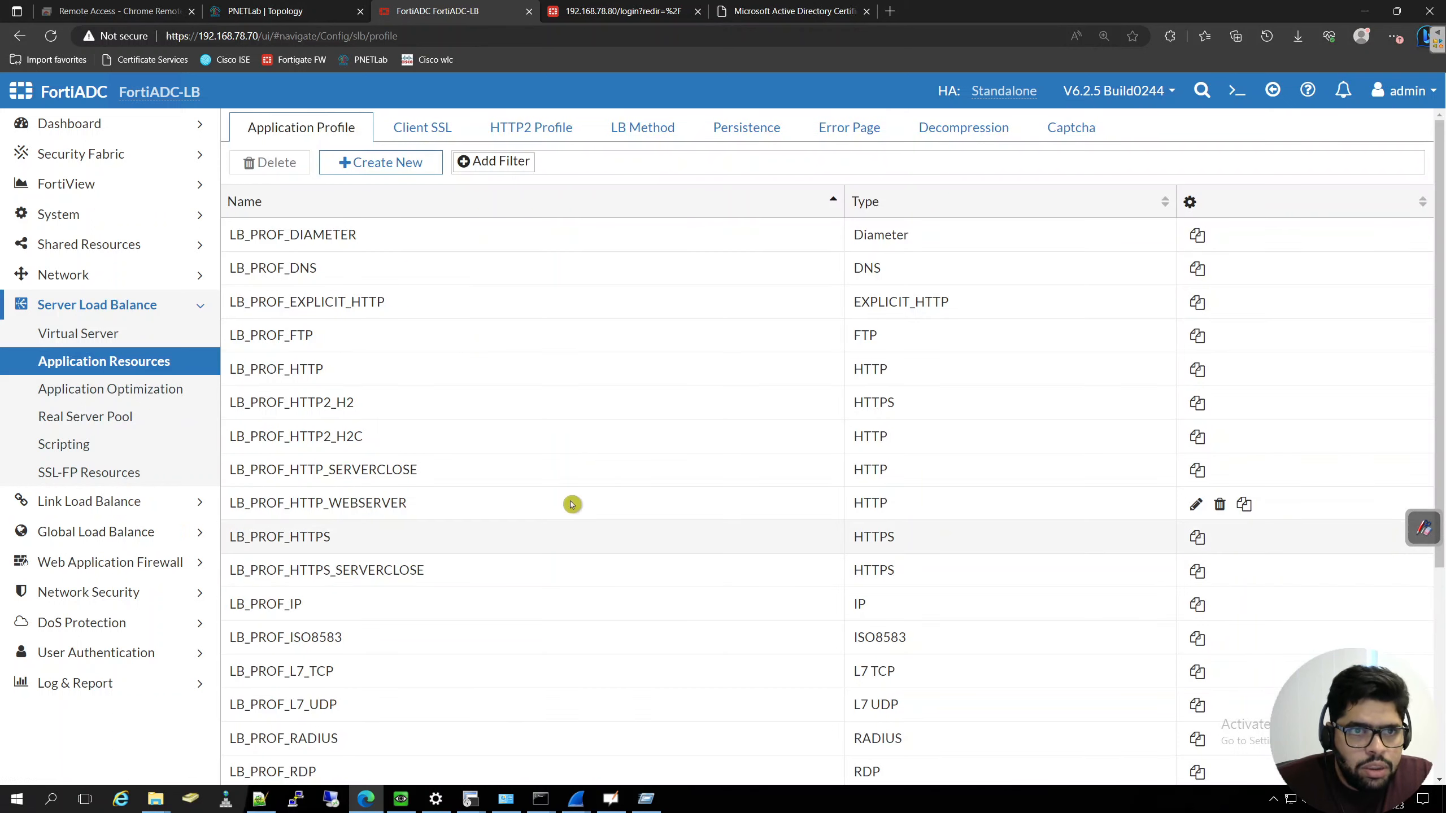
{"action": "left_click", "coordinate": [423, 131]}
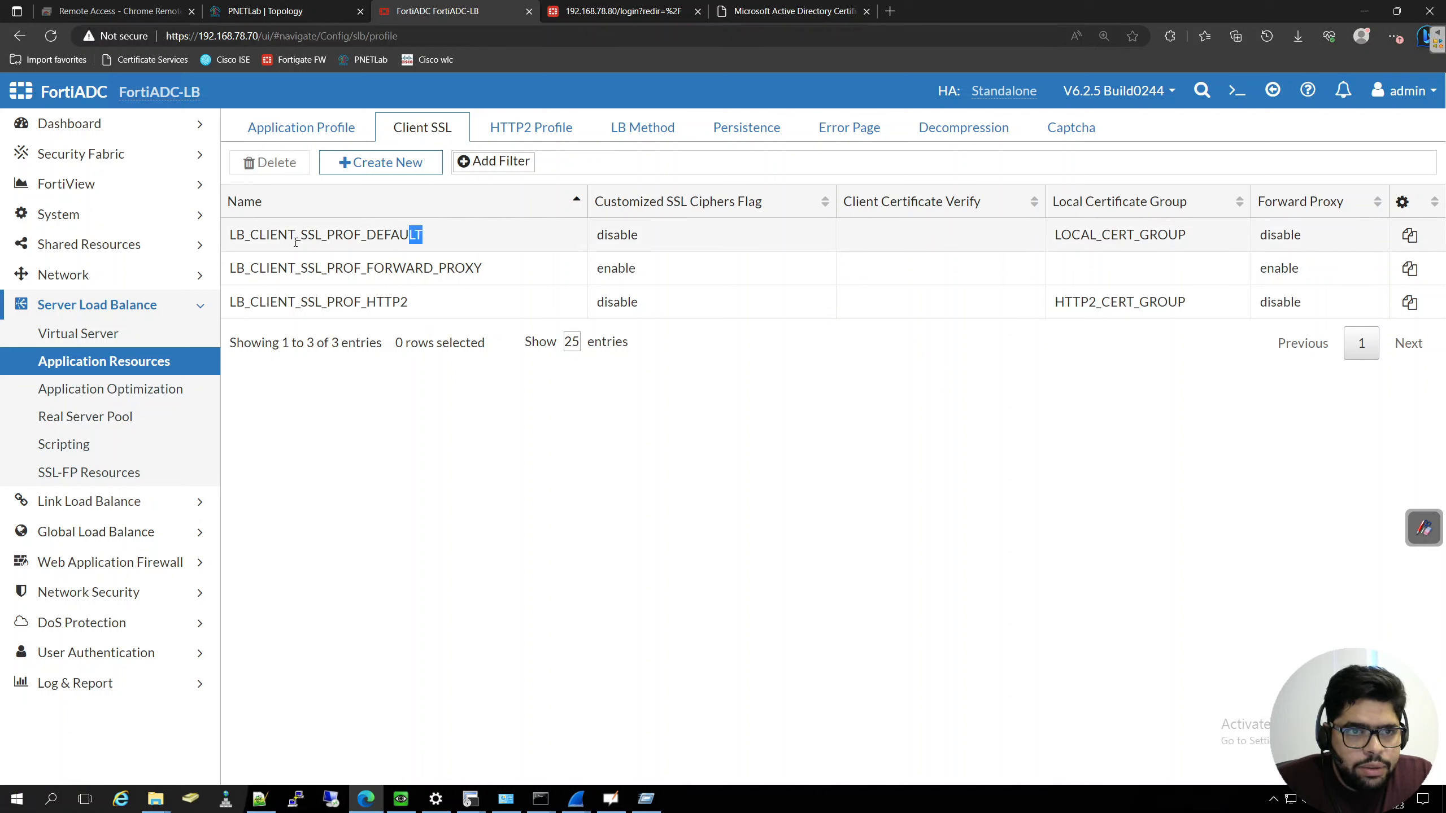
{"action": "left_click_drag", "start_coordinate": [296, 242], "coordinate": [230, 236]}
{"action": "key", "text": "ctrl+c"}
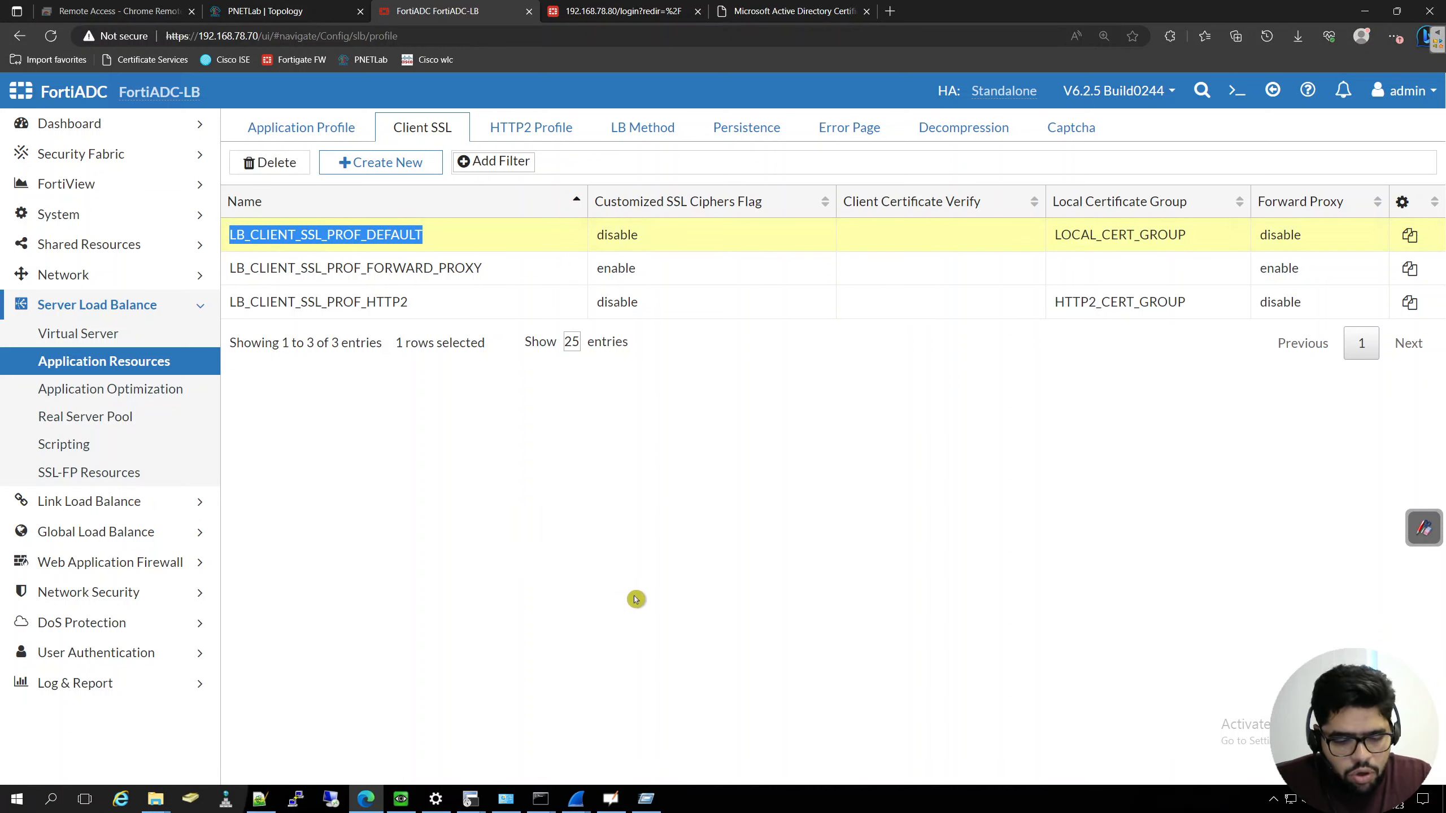
{"action": "left_click", "coordinate": [1411, 238]}
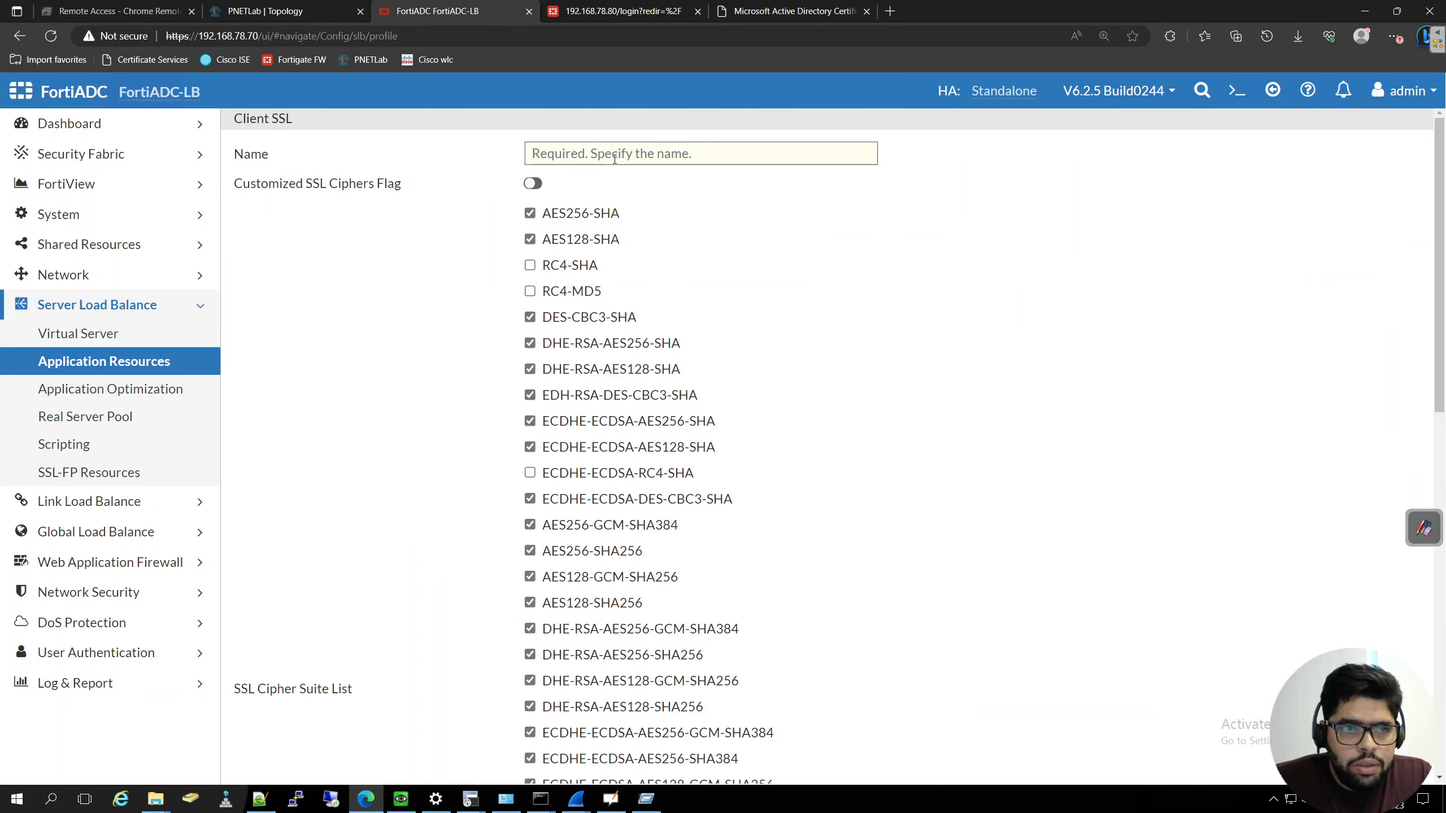
{"action": "left_click", "coordinate": [614, 159]}
{"action": "key", "text": "ctrl+v"}
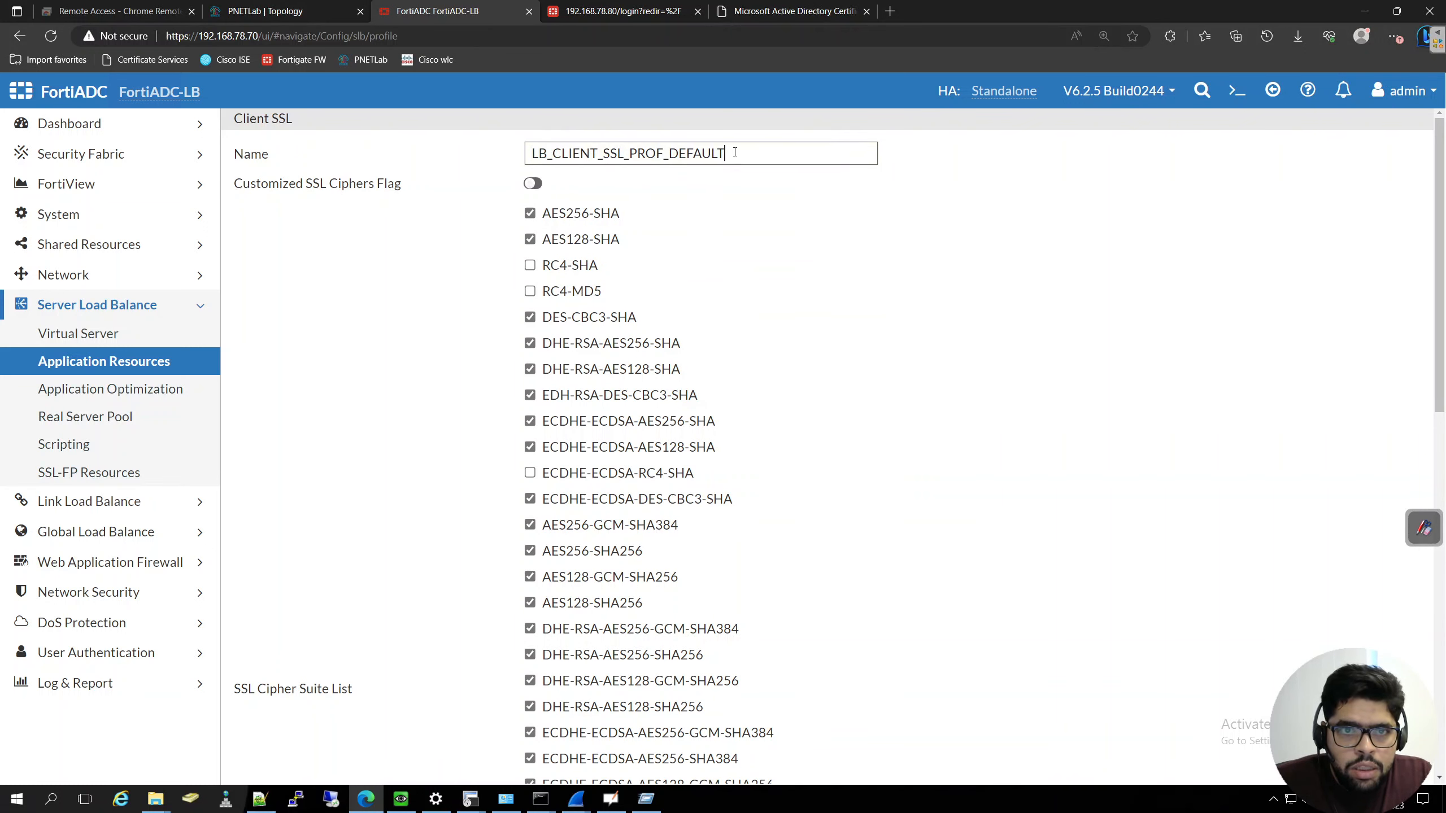
{"action": "left_click_drag", "start_coordinate": [725, 153], "coordinate": [682, 149]}
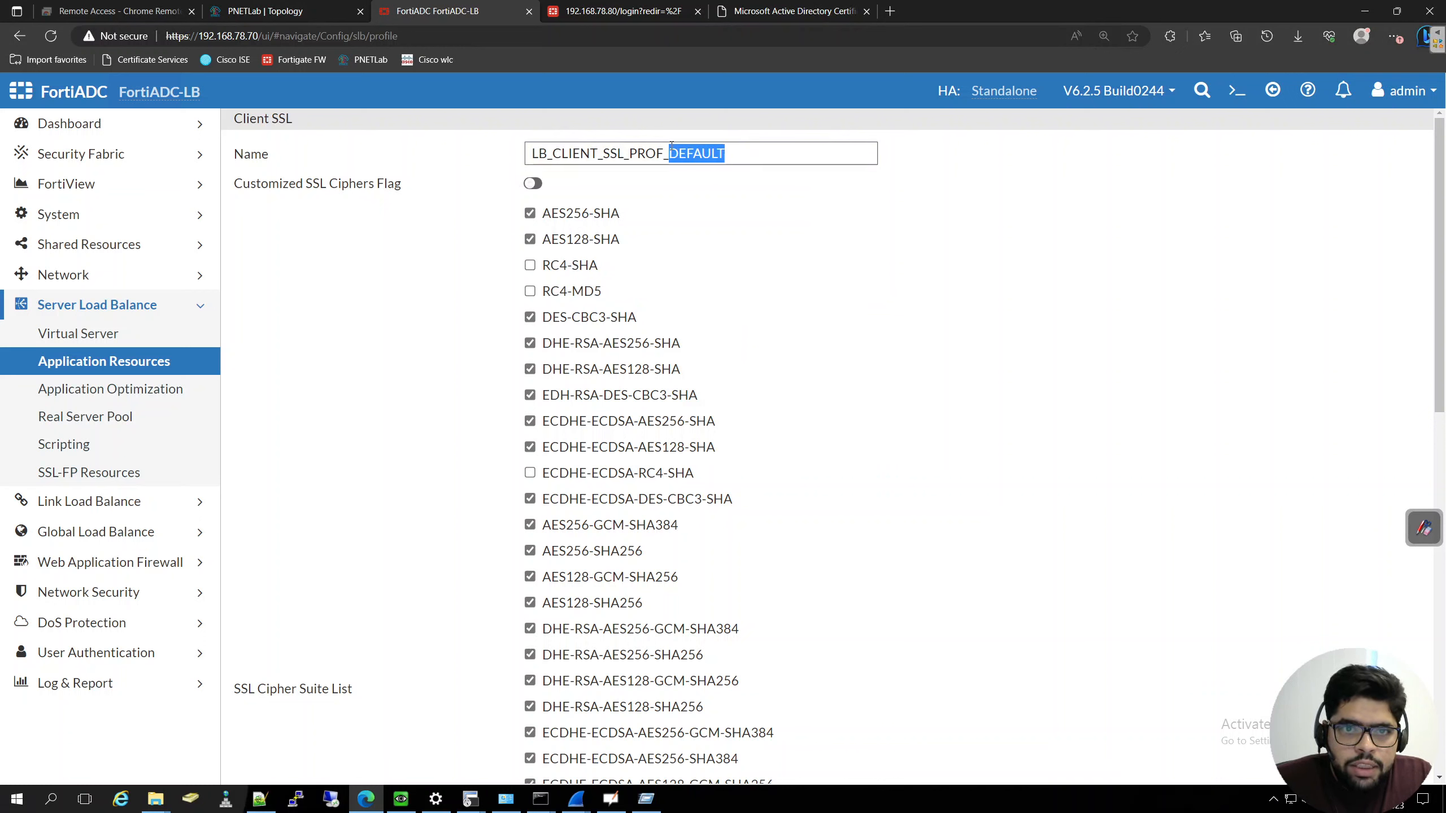
{"action": "type", "text": "WEBSERVE"}
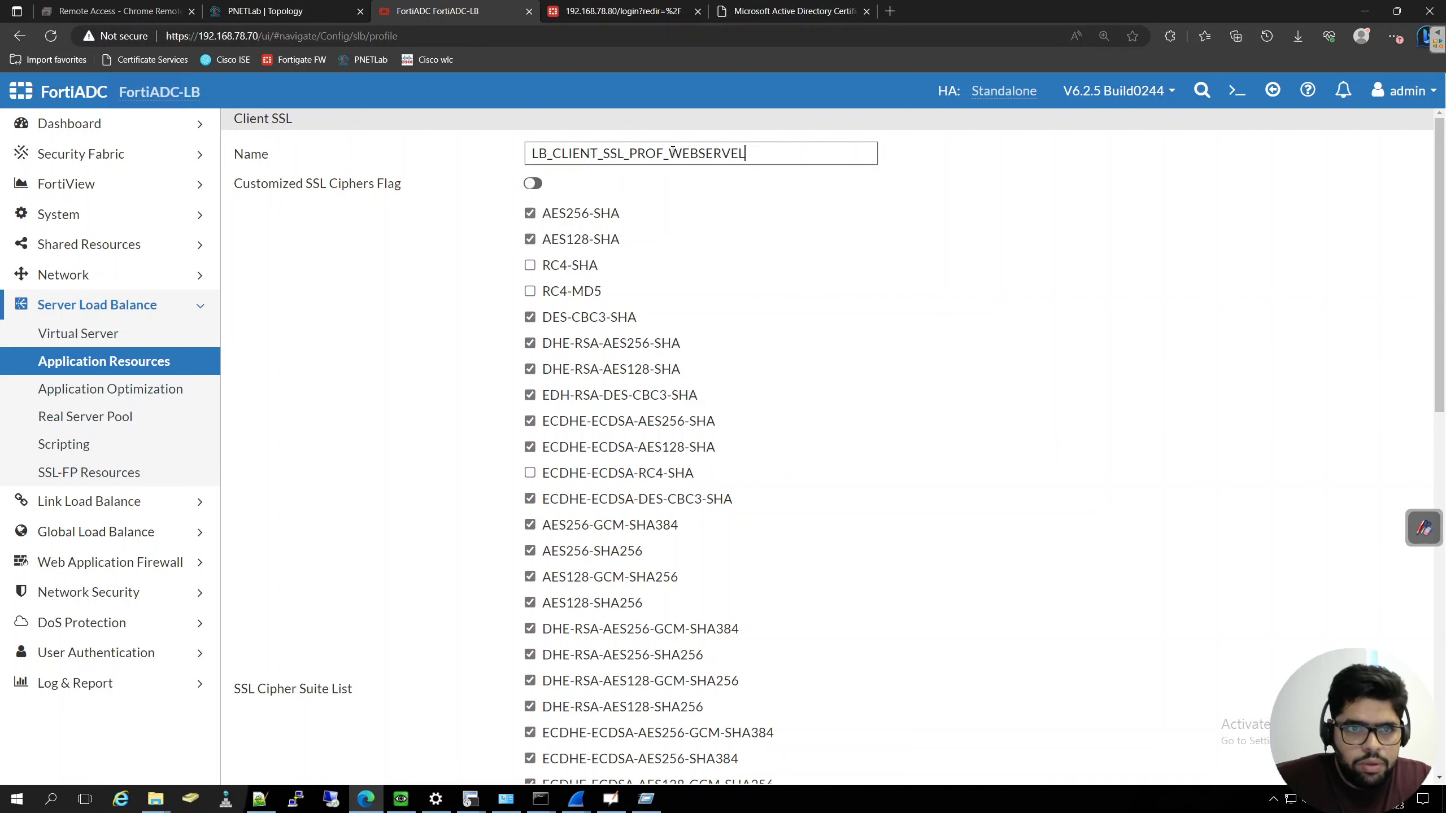
- Set the cloned client SSL profile's local certificate group to LOCAL_HTTPS_CERT_GROUP and save the profile
{"action": "scroll", "coordinate": [669, 458], "scroll_direction": "down", "scroll_amount": 8}
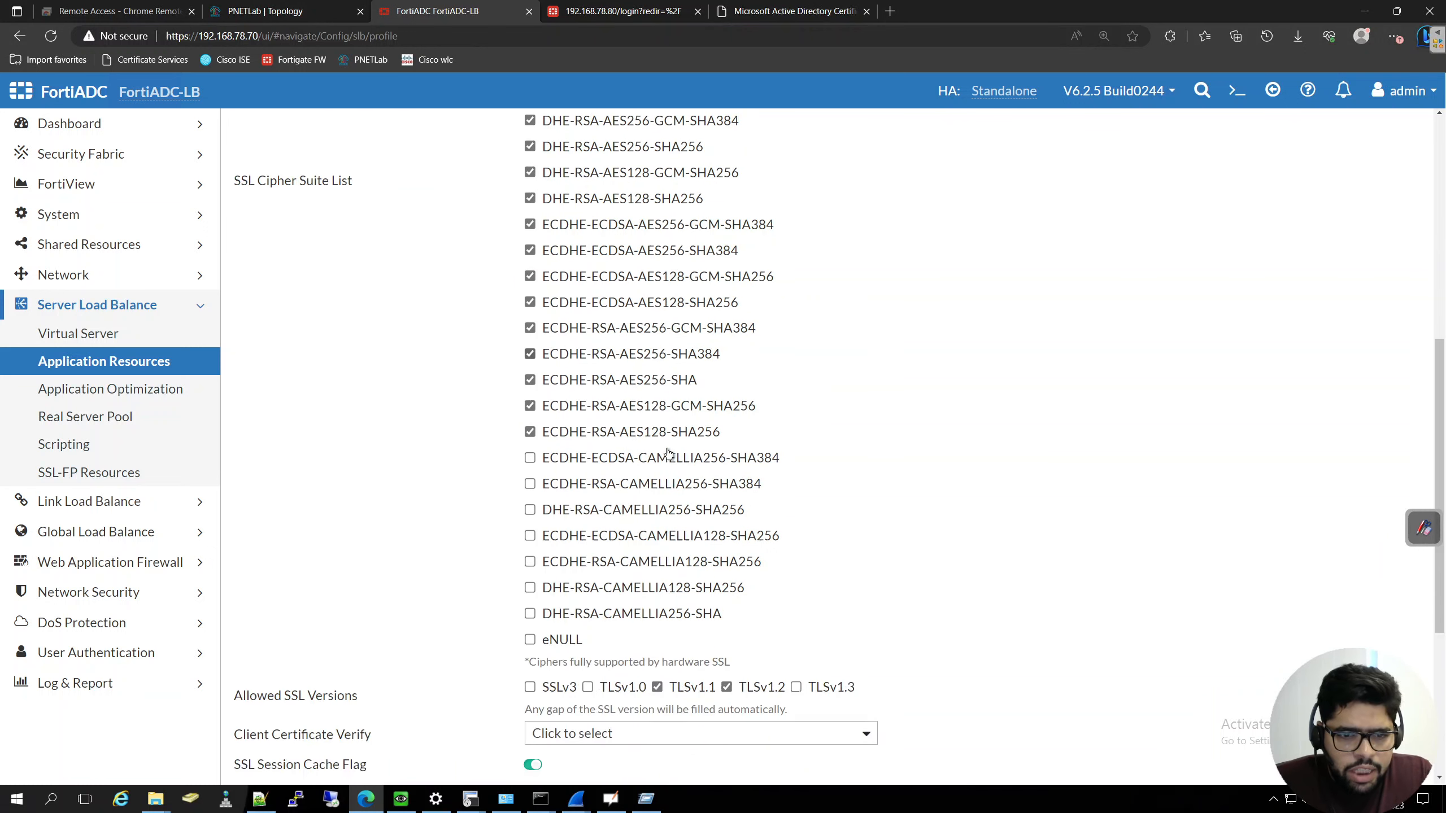
{"action": "scroll", "coordinate": [668, 453], "scroll_direction": "down", "scroll_amount": 3}
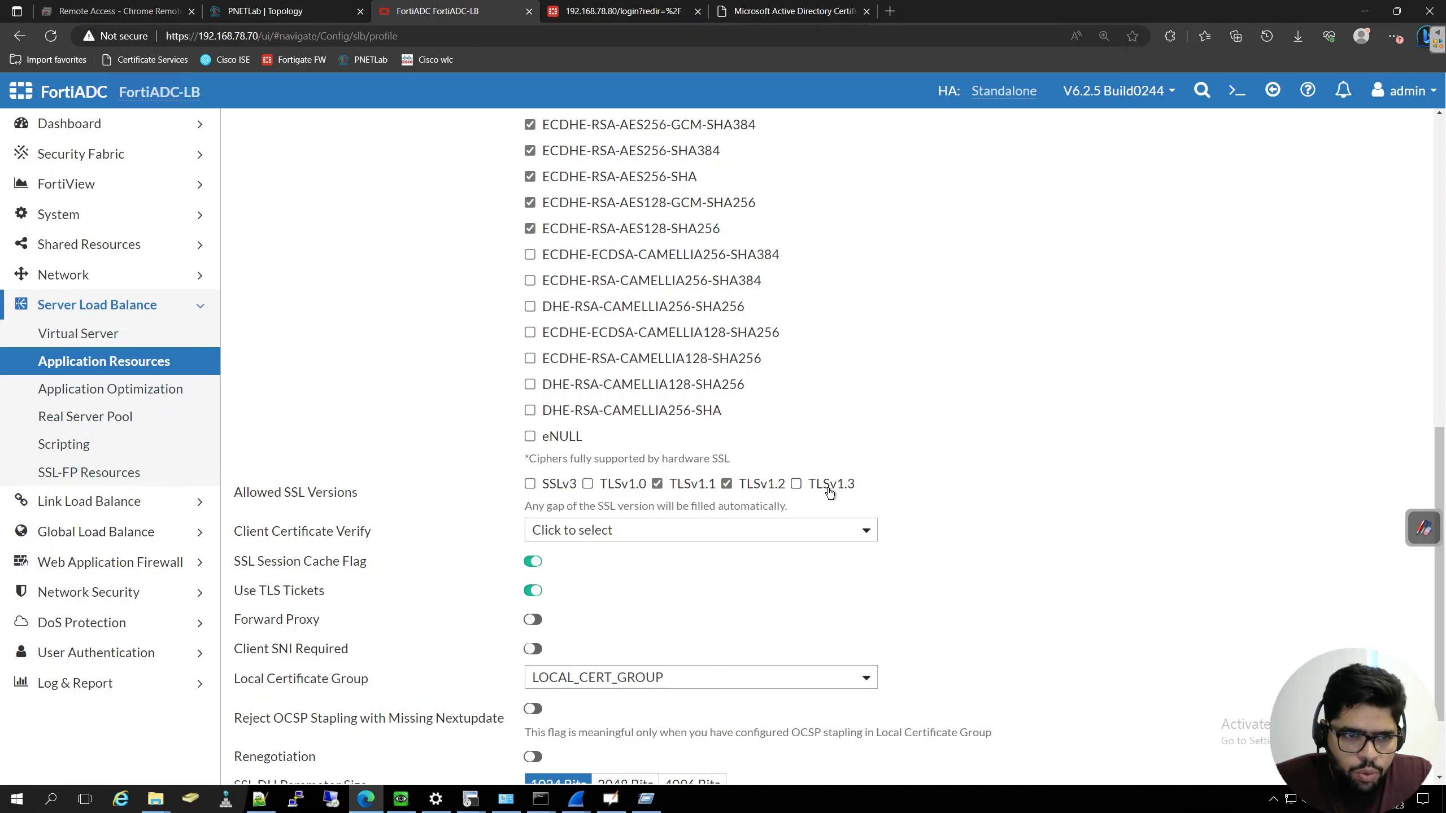
{"action": "scroll", "coordinate": [965, 463], "scroll_direction": "down", "scroll_amount": 2}
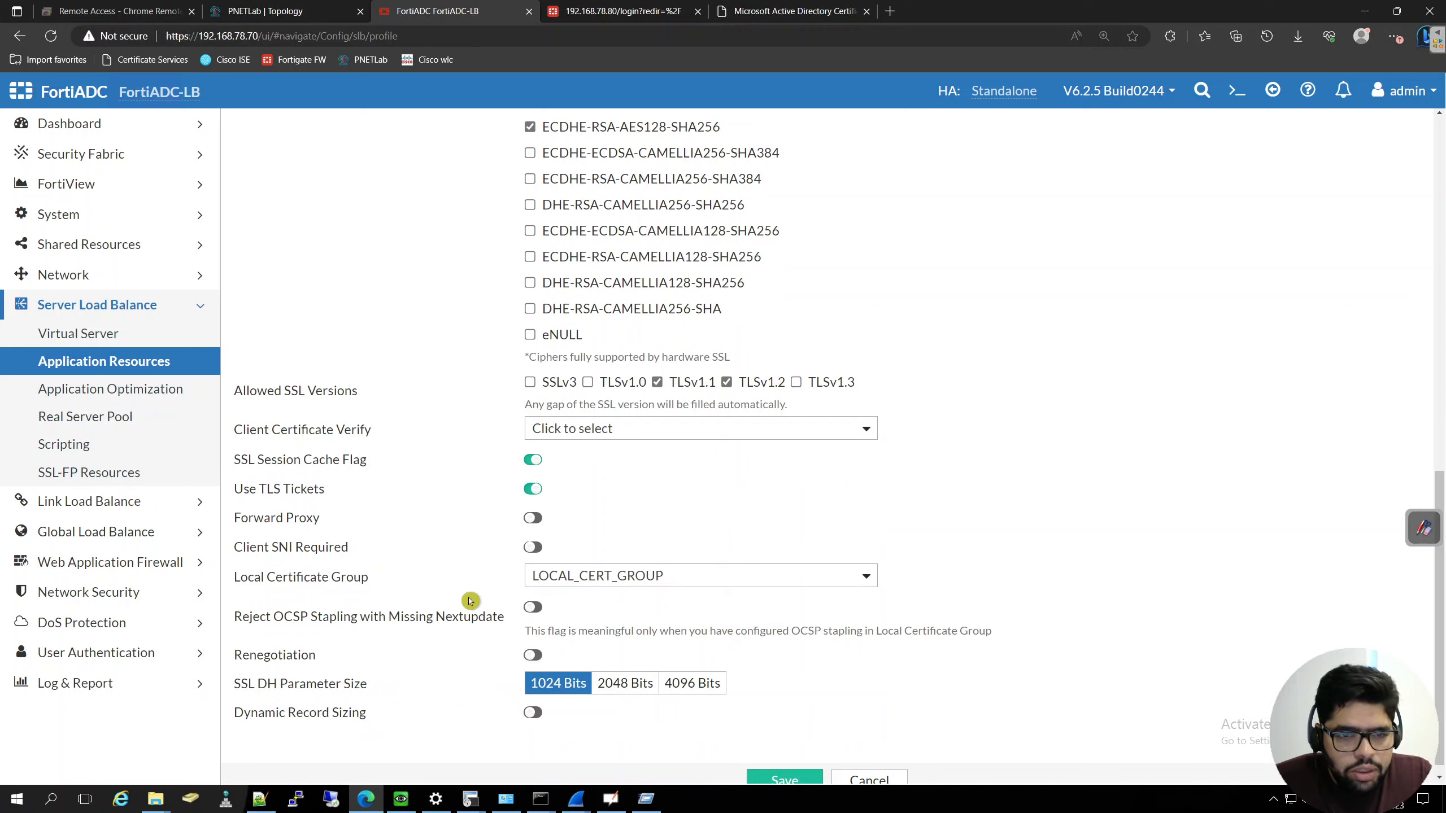
{"action": "left_click", "coordinate": [726, 582]}
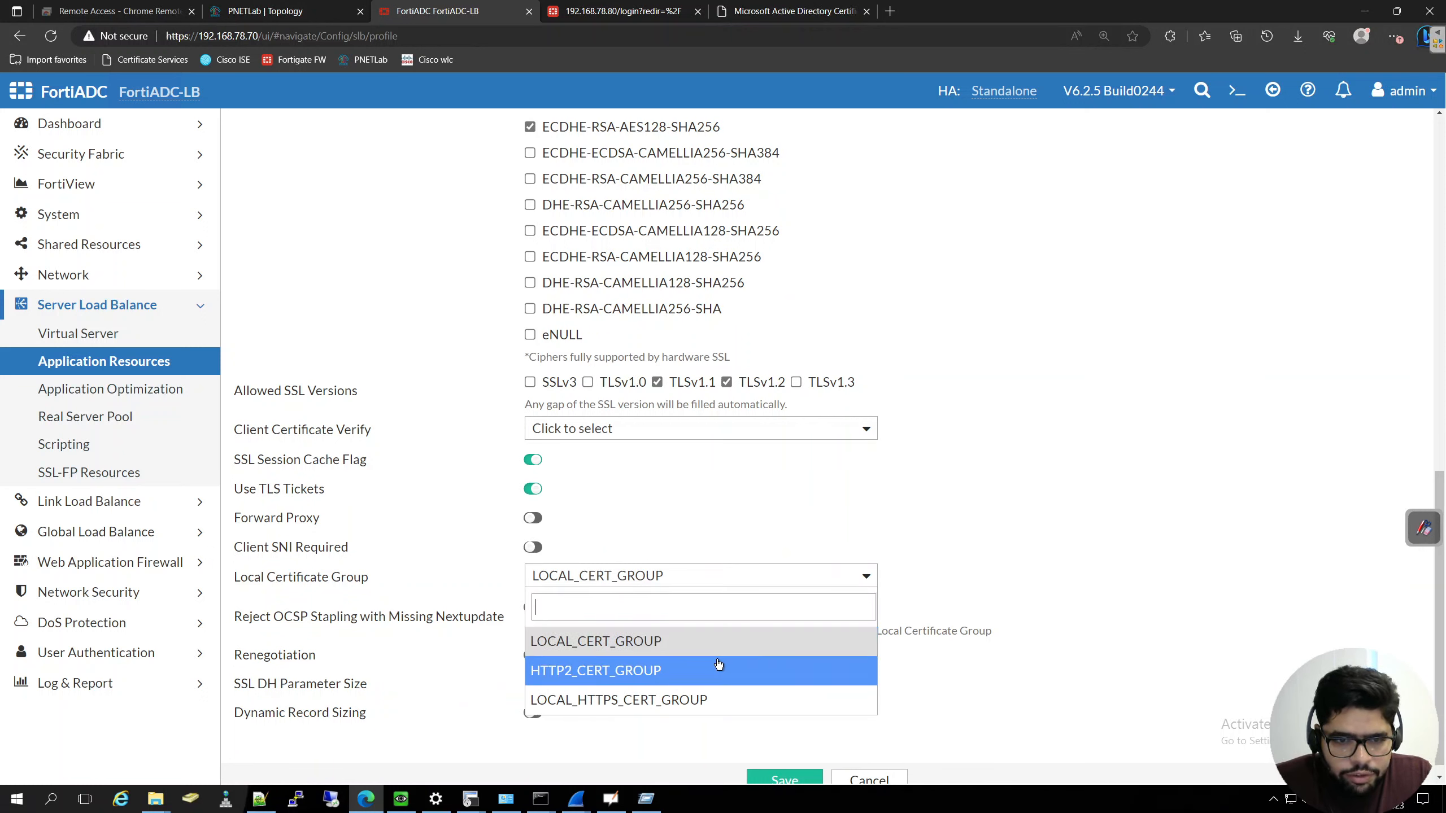
{"action": "left_click", "coordinate": [649, 703]}
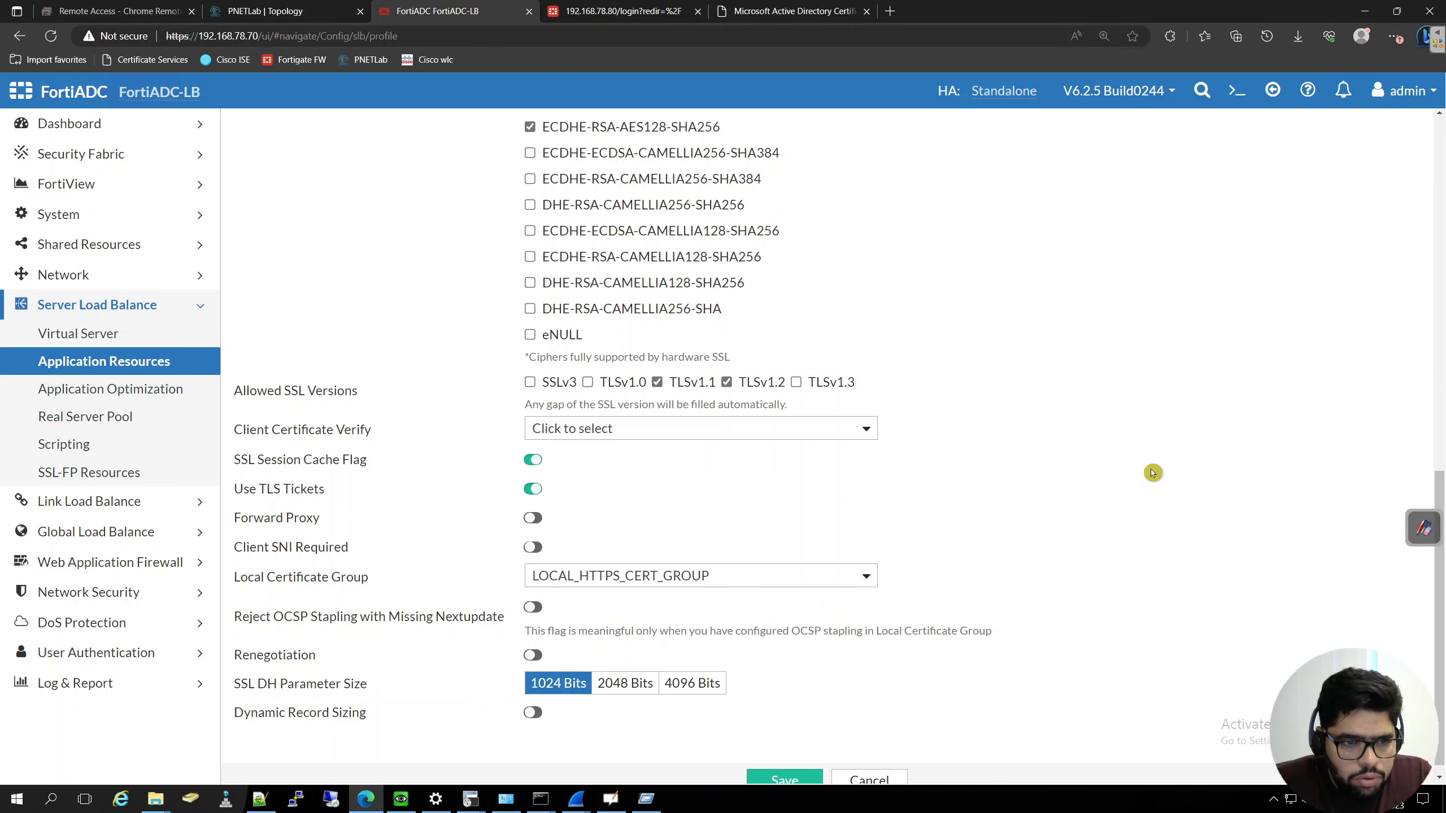
{"action": "scroll", "coordinate": [1029, 472], "scroll_direction": "down", "scroll_amount": 1}
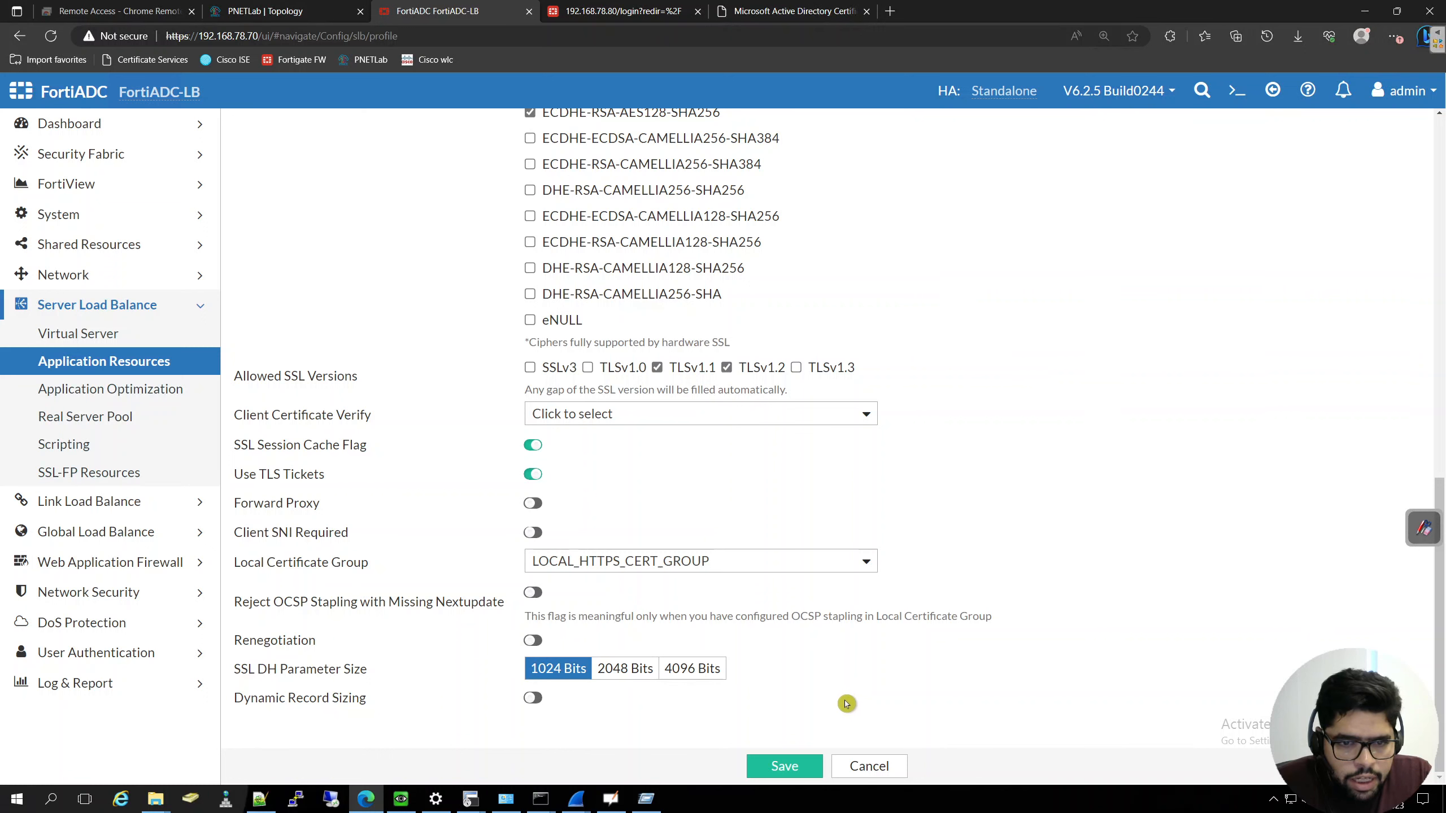
{"action": "left_click", "coordinate": [788, 770]}
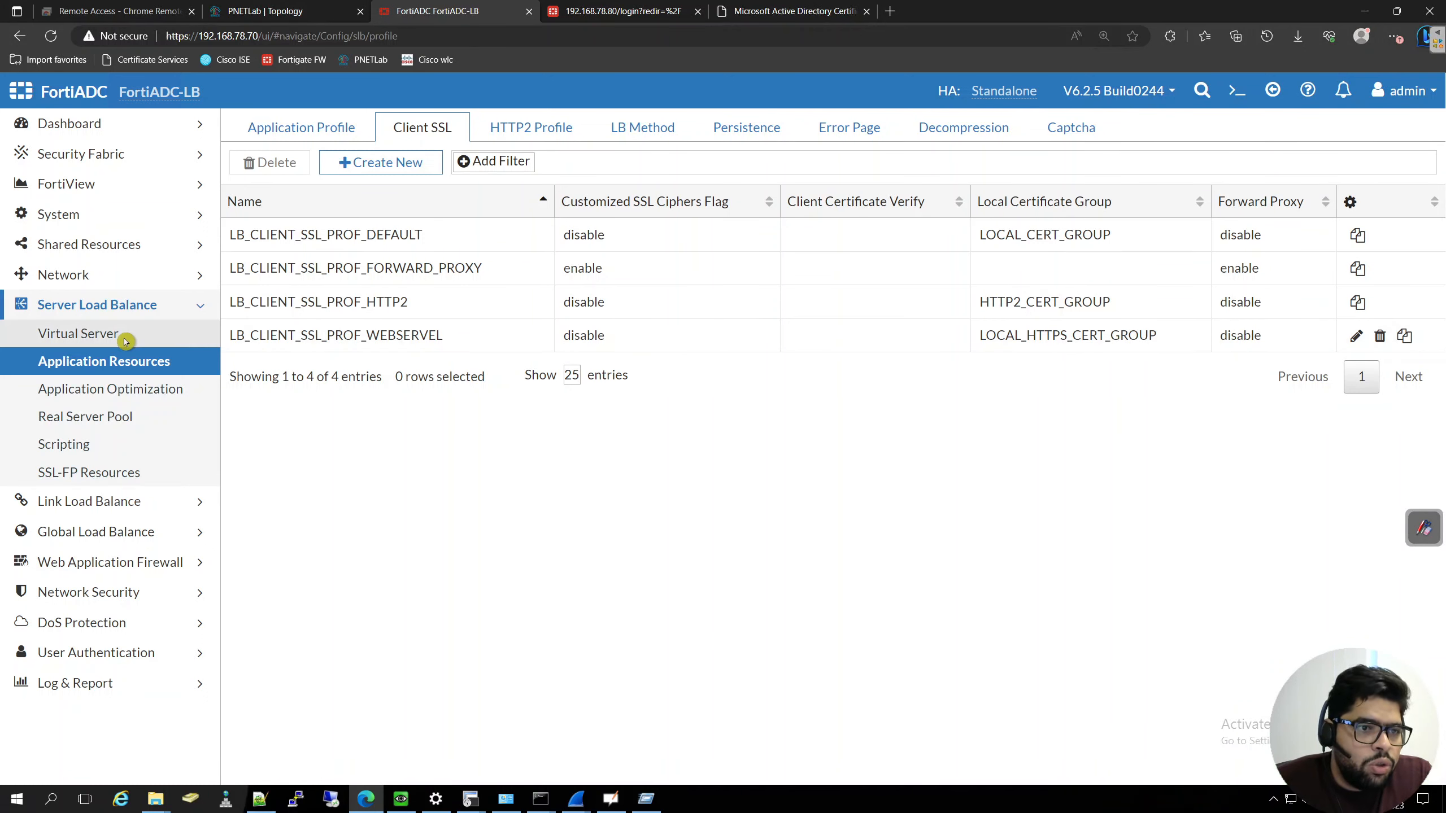
- Clone the webservers-HTTP-VIP virtual server and name the copy webservers-HTTPS-VIP
{"action": "left_click", "coordinate": [125, 341]}
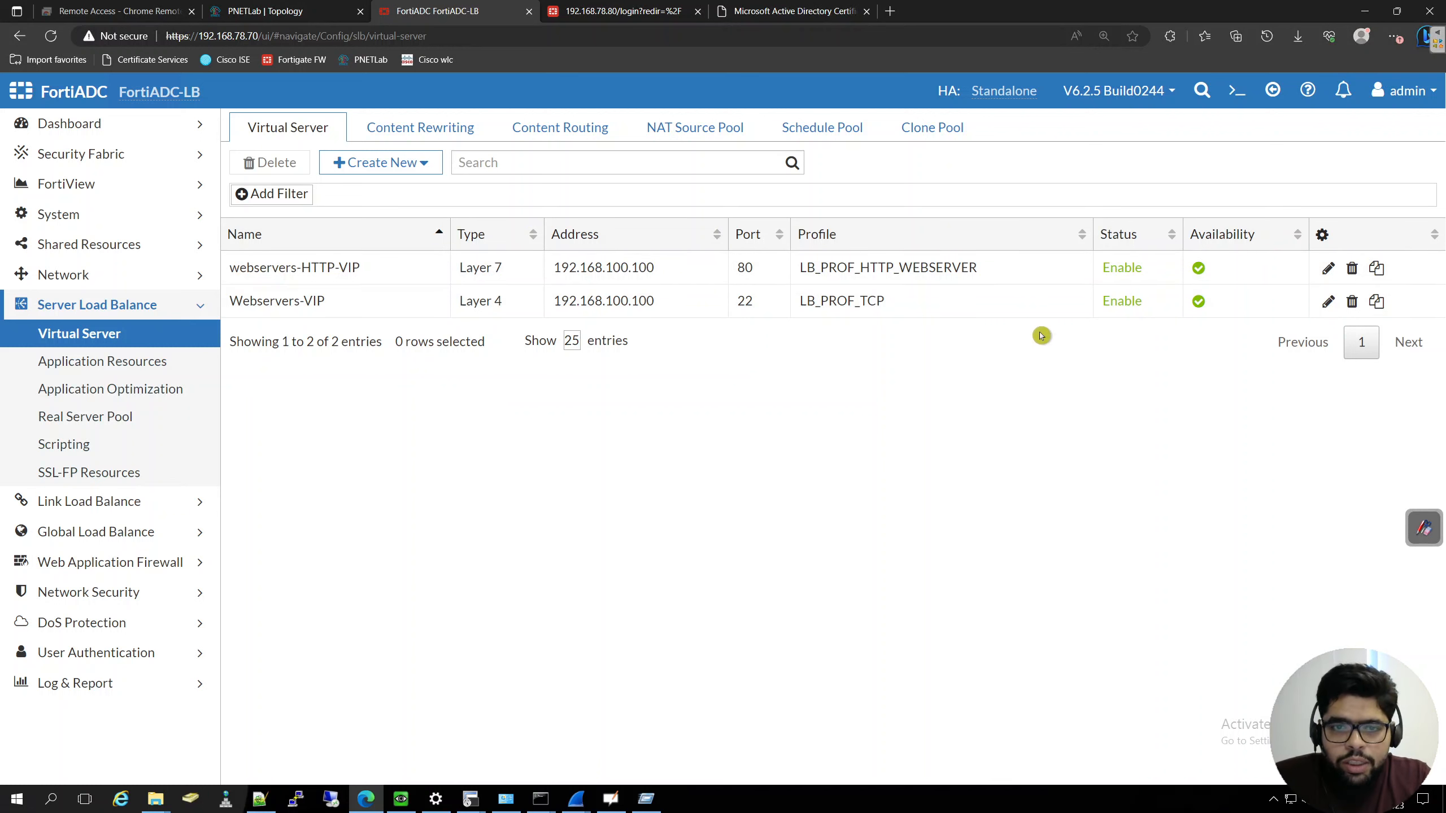
{"action": "left_click", "coordinate": [1376, 269]}
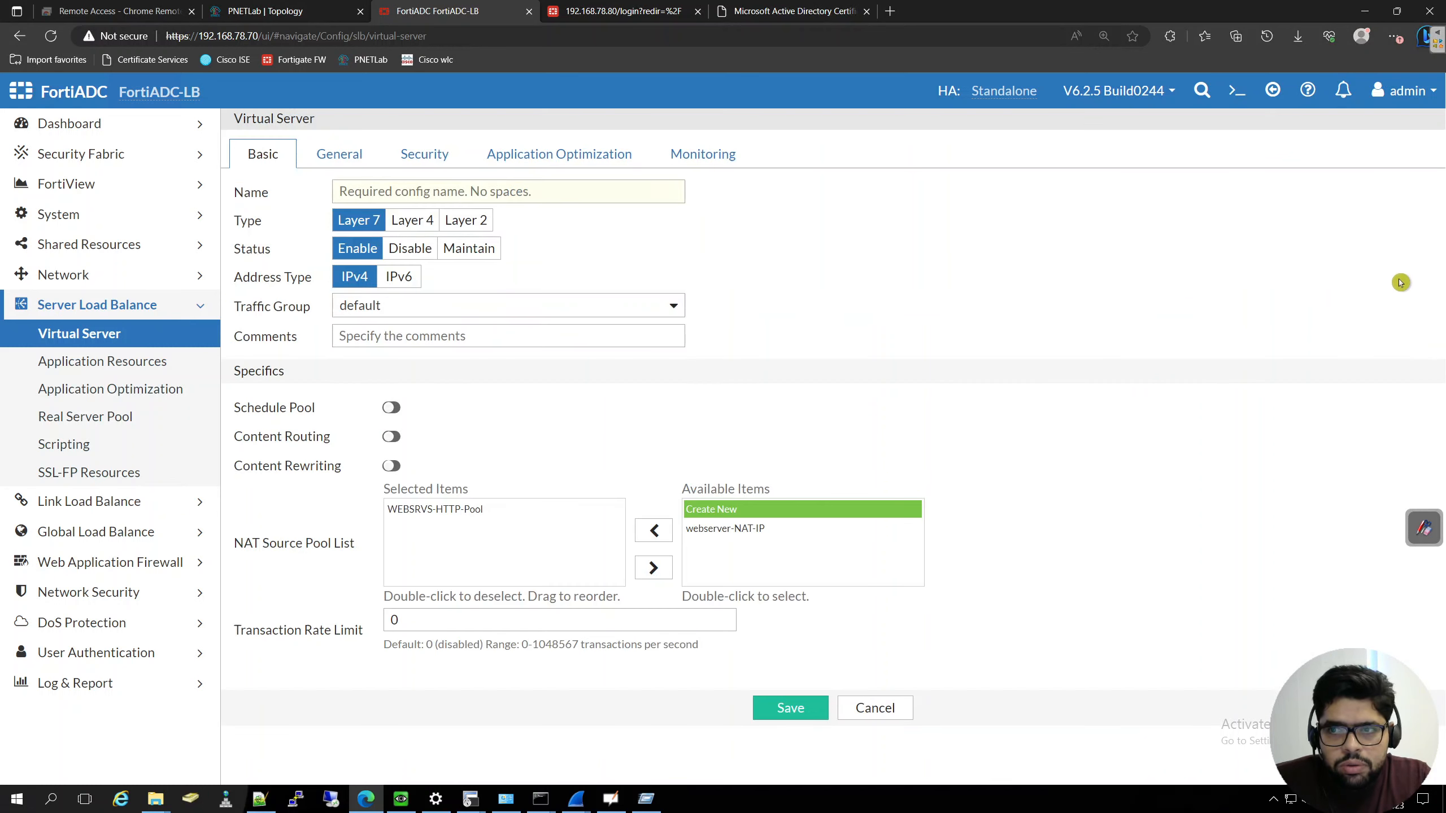
{"action": "left_click", "coordinate": [873, 709]}
{"action": "left_click_drag", "start_coordinate": [391, 275], "coordinate": [227, 272]}
{"action": "key", "text": "ctrl+c"}
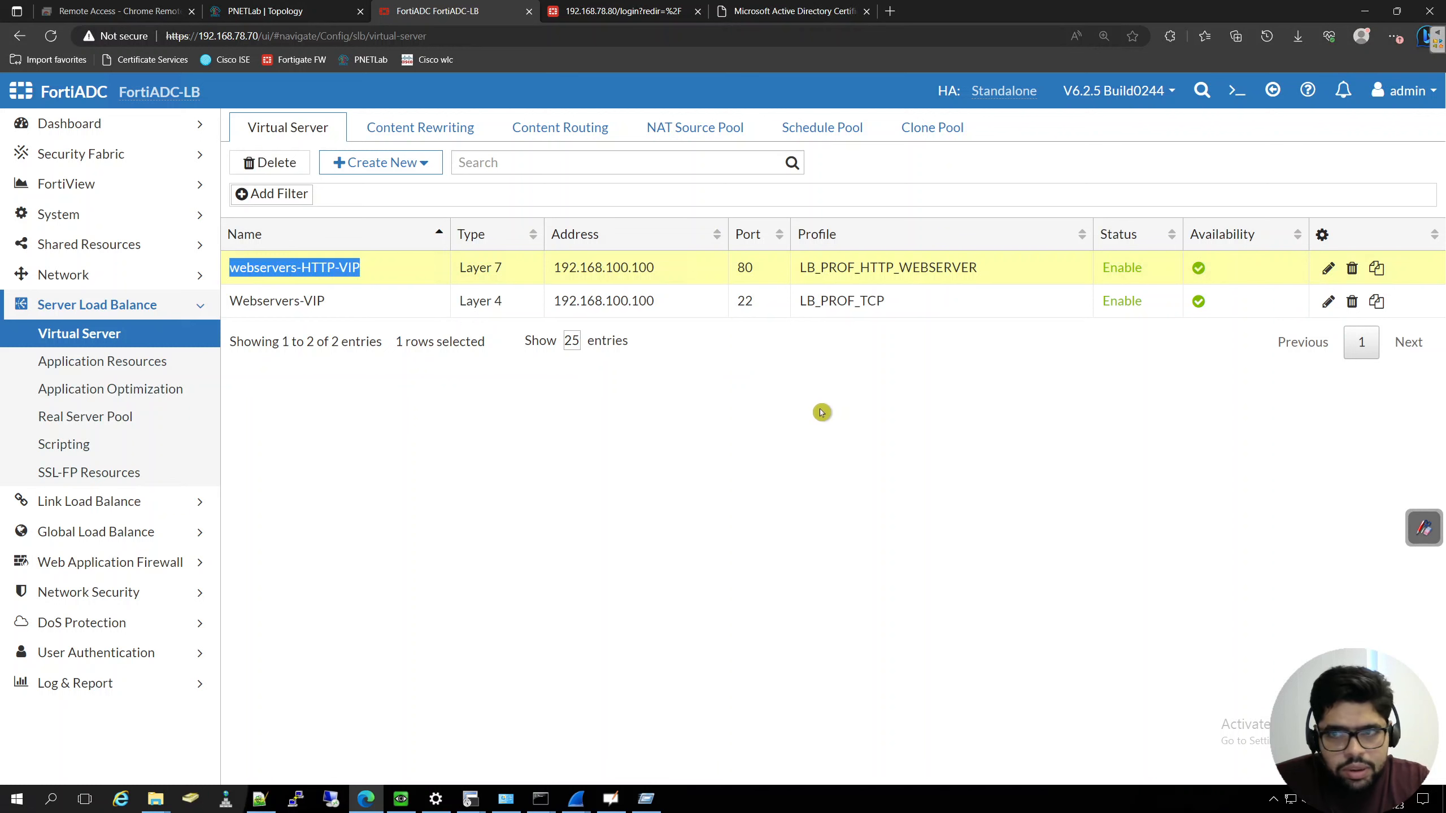
{"action": "left_click", "coordinate": [1377, 268]}
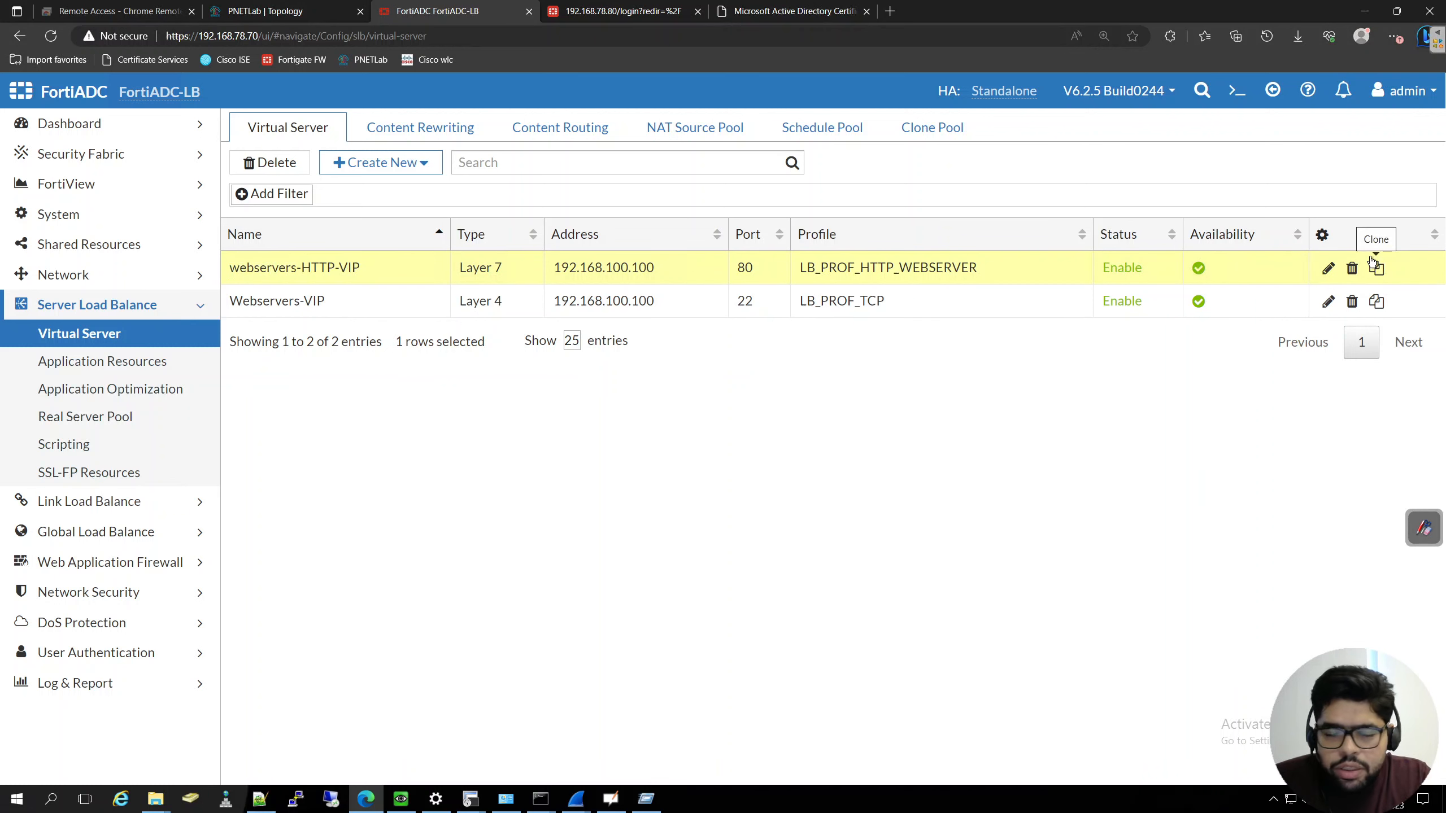
{"action": "left_click", "coordinate": [1376, 269]}
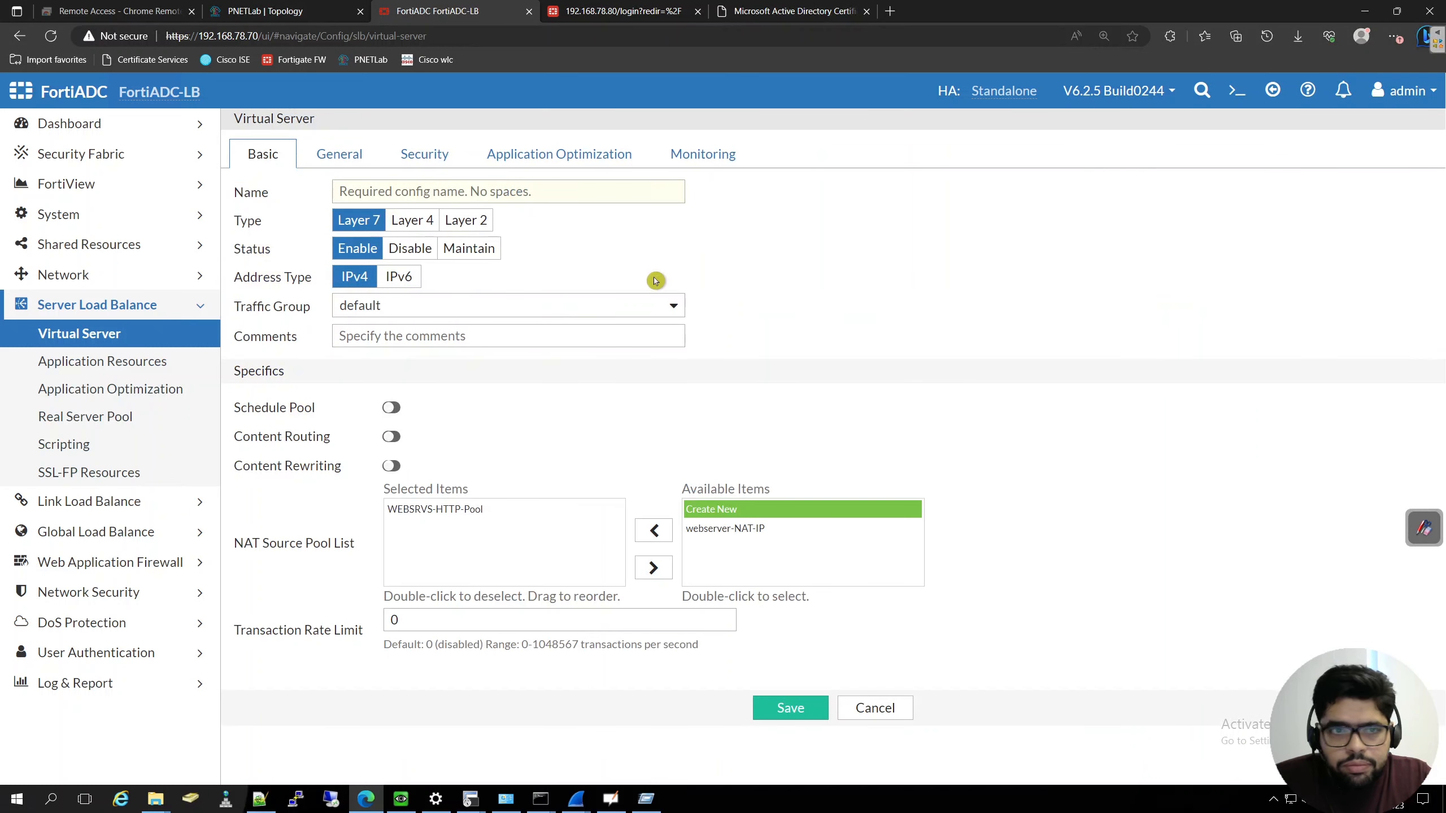
{"action": "left_click", "coordinate": [461, 192]}
{"action": "key", "text": "ctrl+v"}
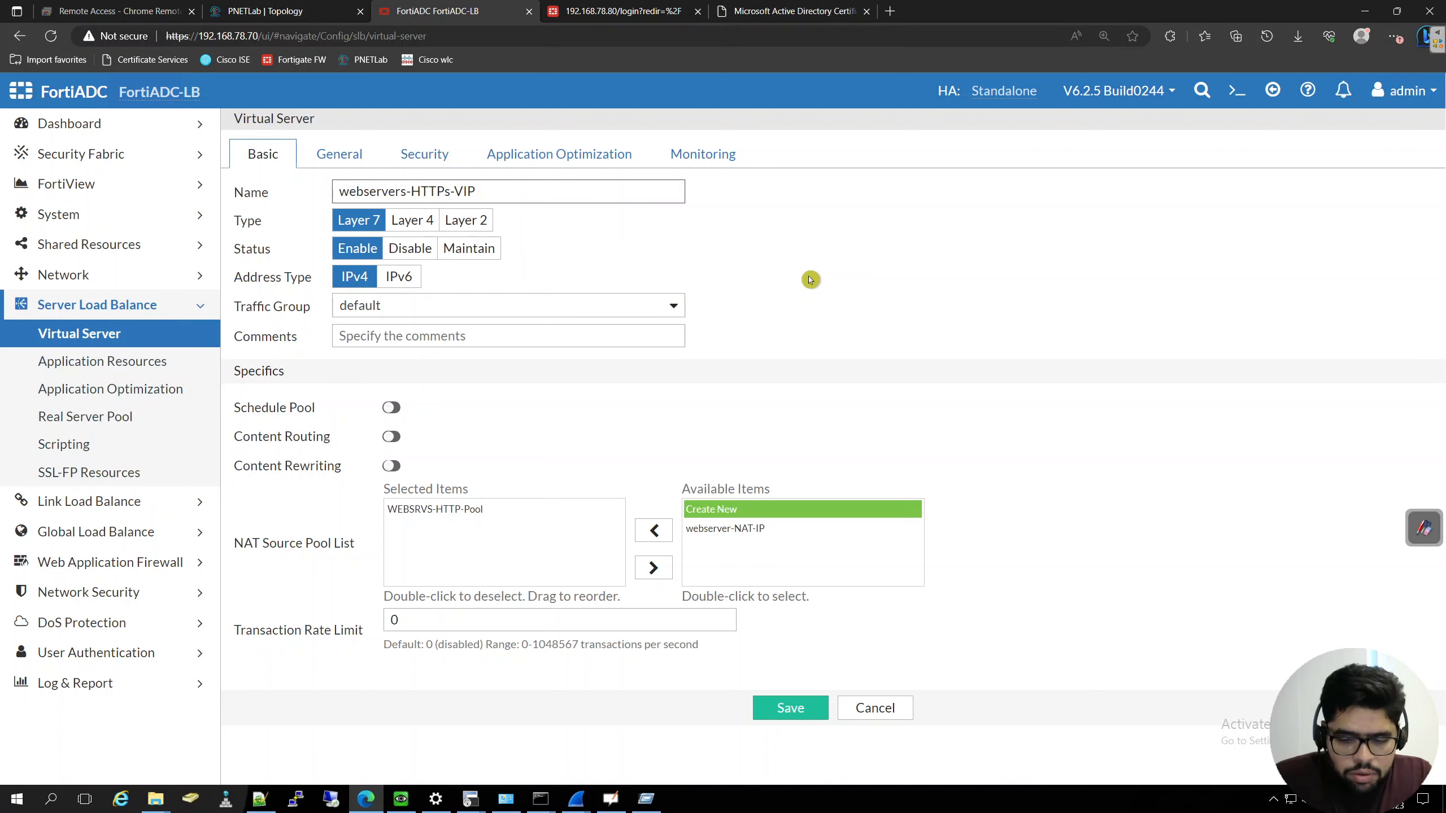
{"action": "key", "text": "BackSpace"}
{"action": "type", "text": "S"}
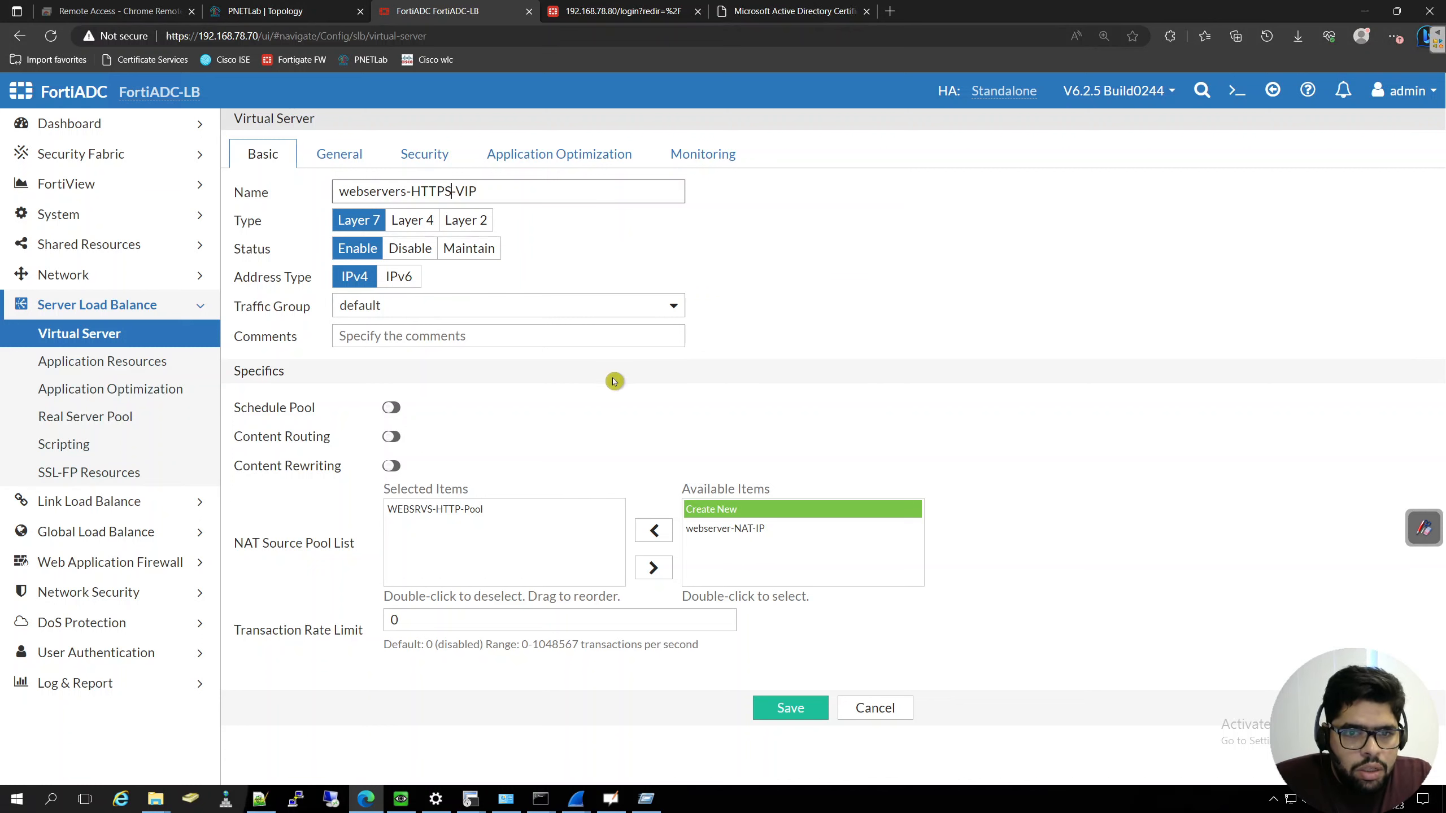
- Set the cloned virtual server's port to 443 in its general configuration
{"action": "left_click", "coordinate": [344, 152]}
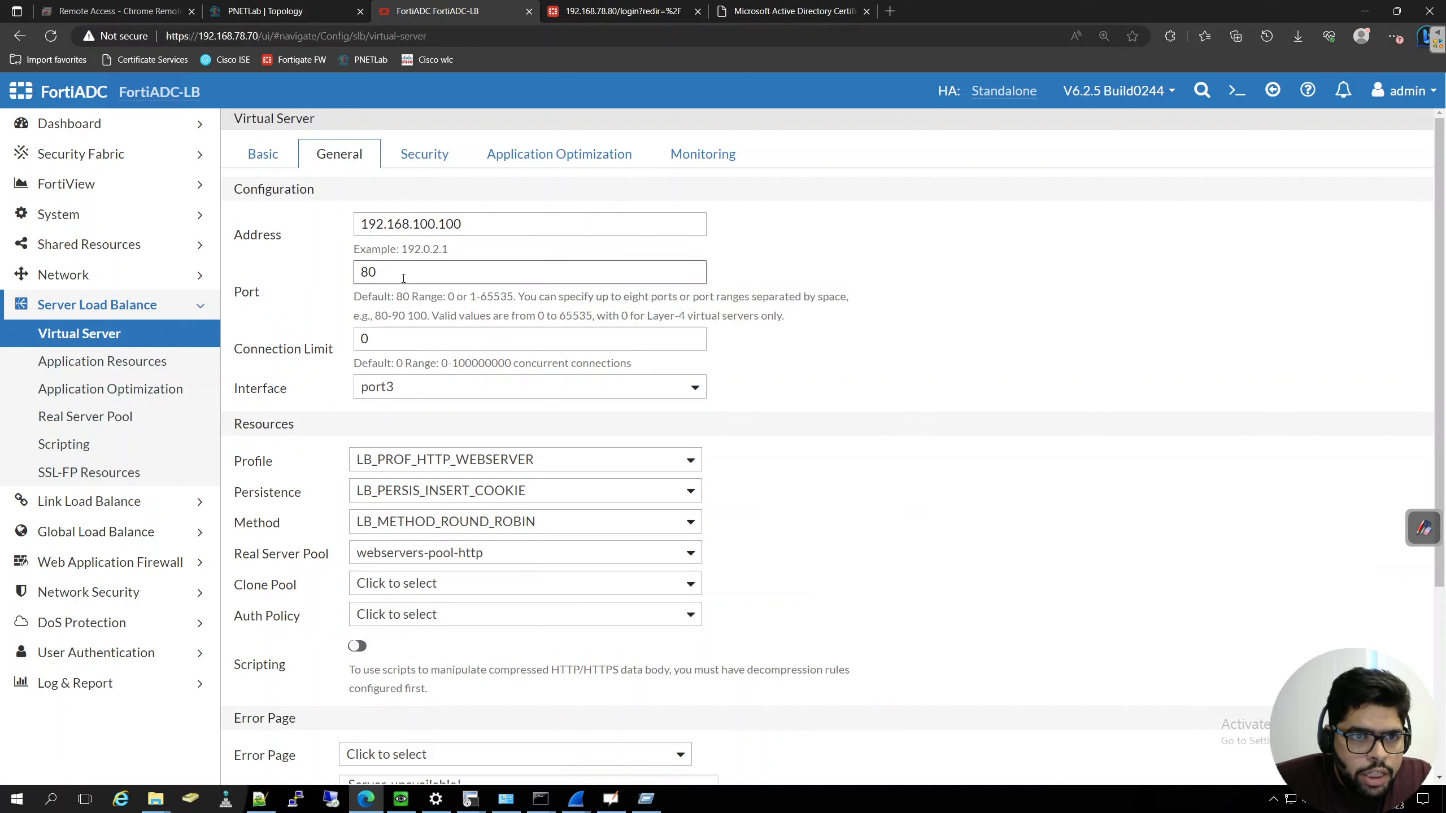
{"action": "left_click_drag", "start_coordinate": [442, 272], "coordinate": [356, 272]}
{"action": "type", "text": "443"}
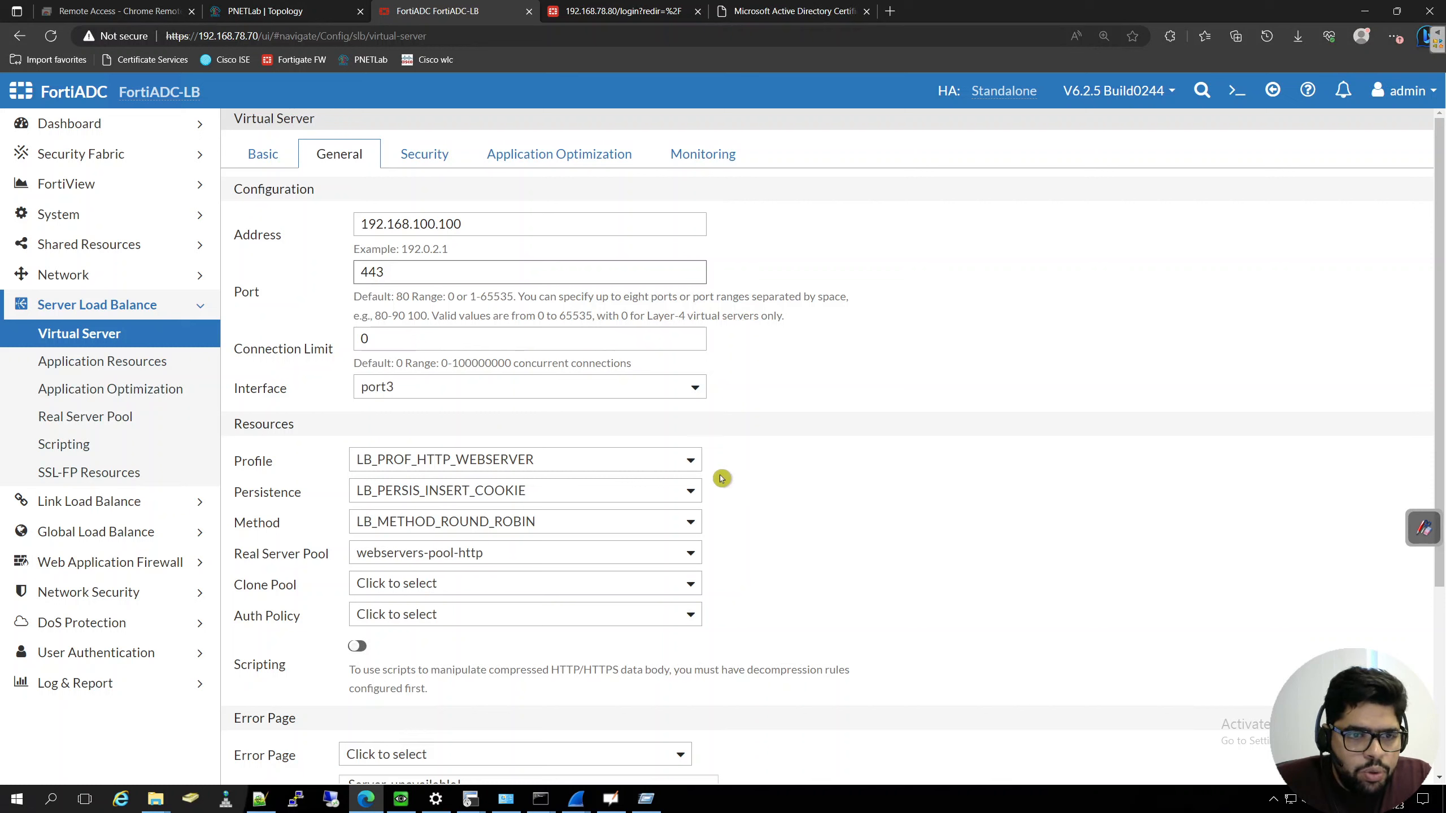
- Assign the LB_PROF_HTTPS profile and the LB_CLIENT_SSL_PROF_WEBSERVEL client SSL profile to the cloned virtual server
{"action": "left_click", "coordinate": [514, 466]}
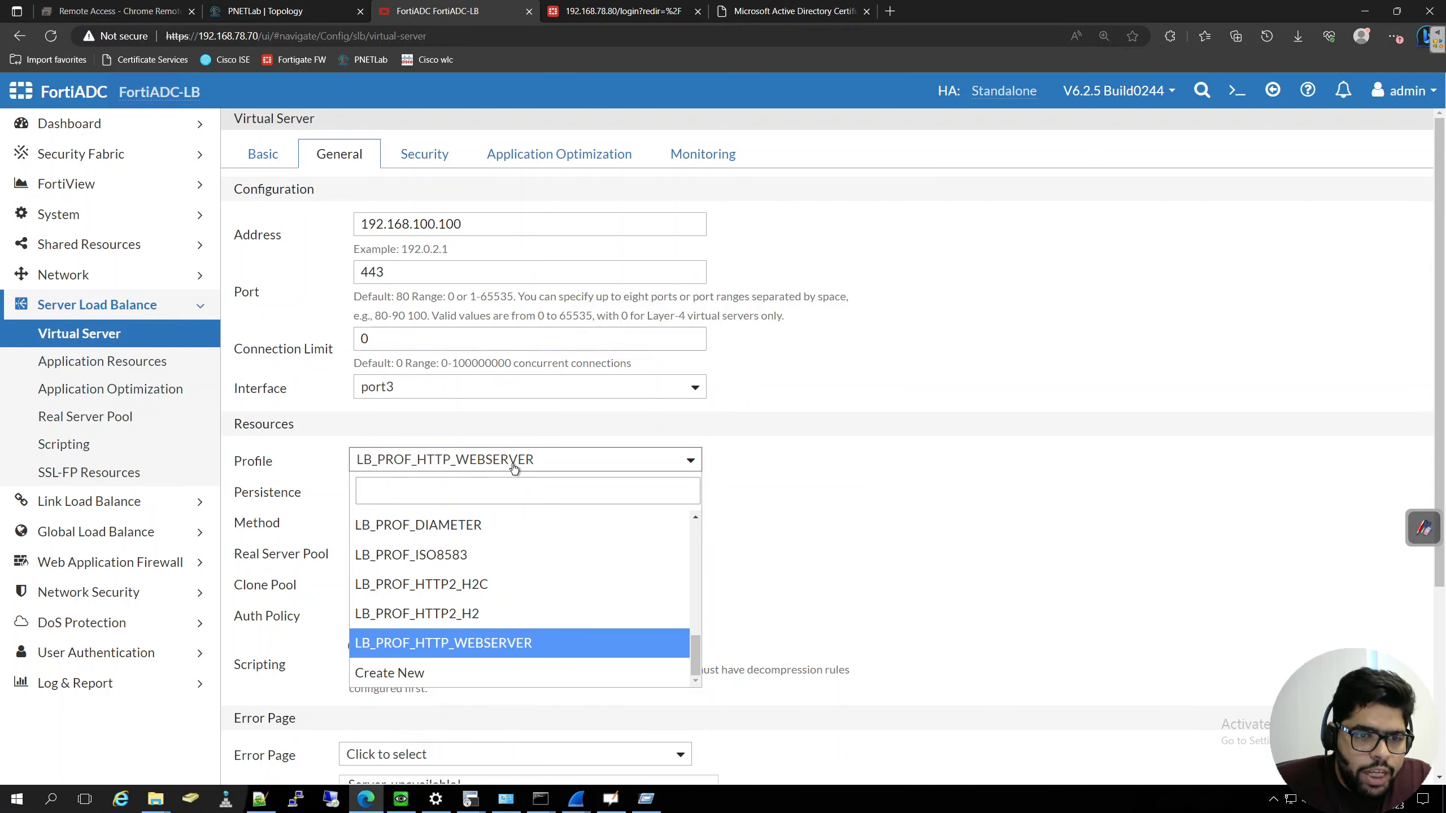
{"action": "scroll", "coordinate": [557, 575], "scroll_direction": "up", "scroll_amount": 2}
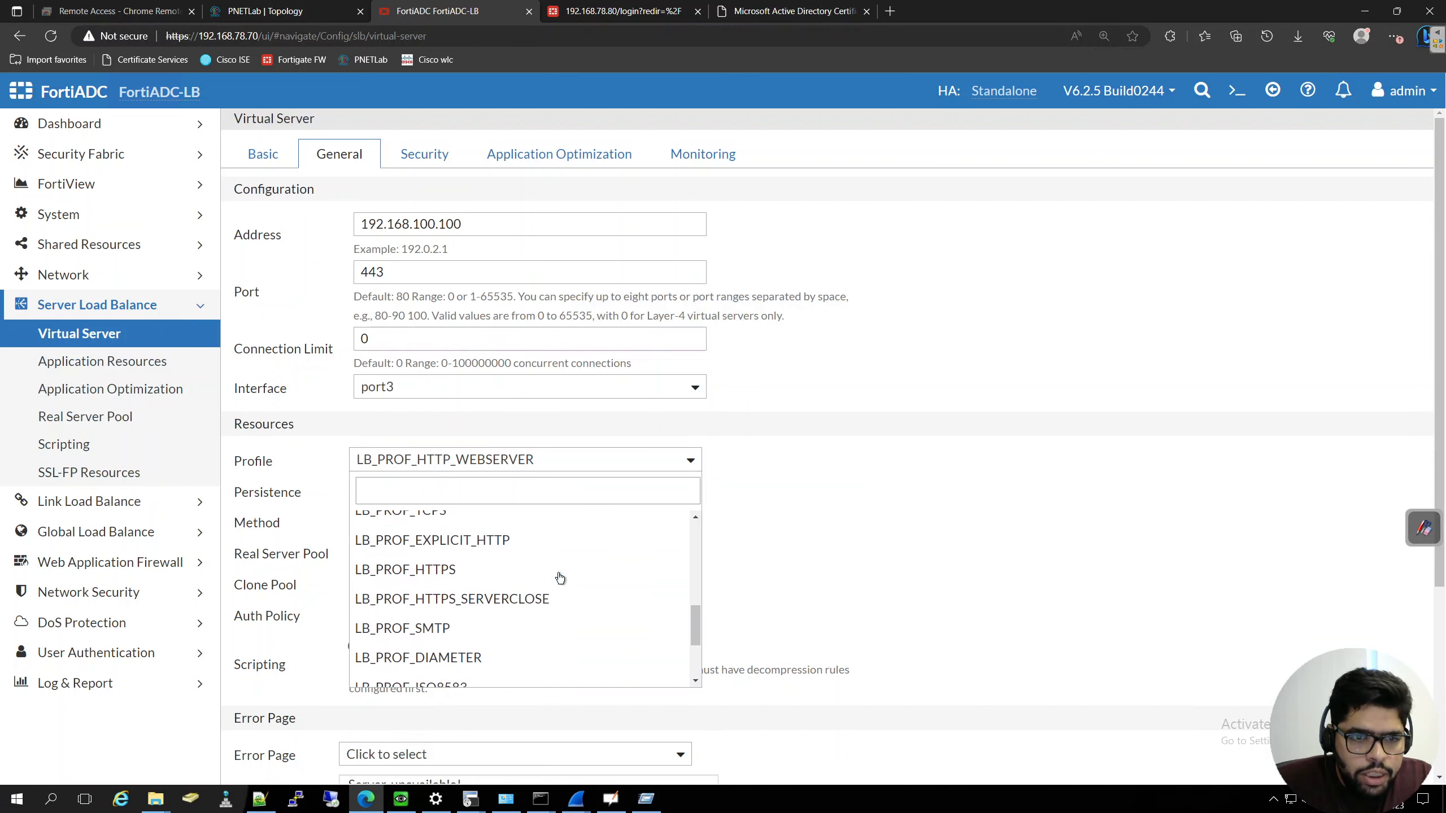
{"action": "scroll", "coordinate": [557, 576], "scroll_direction": "up", "scroll_amount": 2}
{"action": "scroll", "coordinate": [555, 571], "scroll_direction": "down", "scroll_amount": 1}
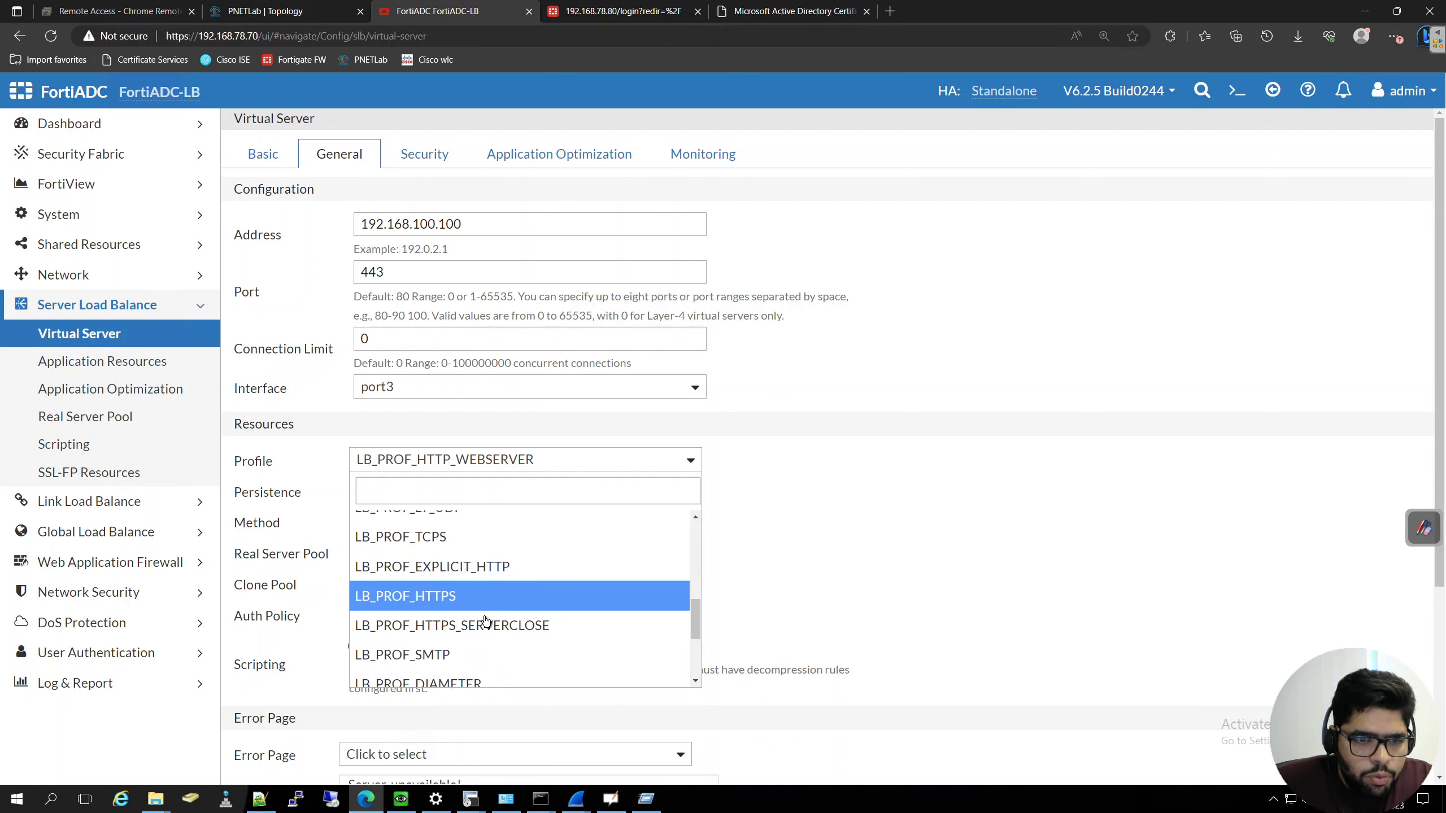
{"action": "left_click", "coordinate": [472, 602]}
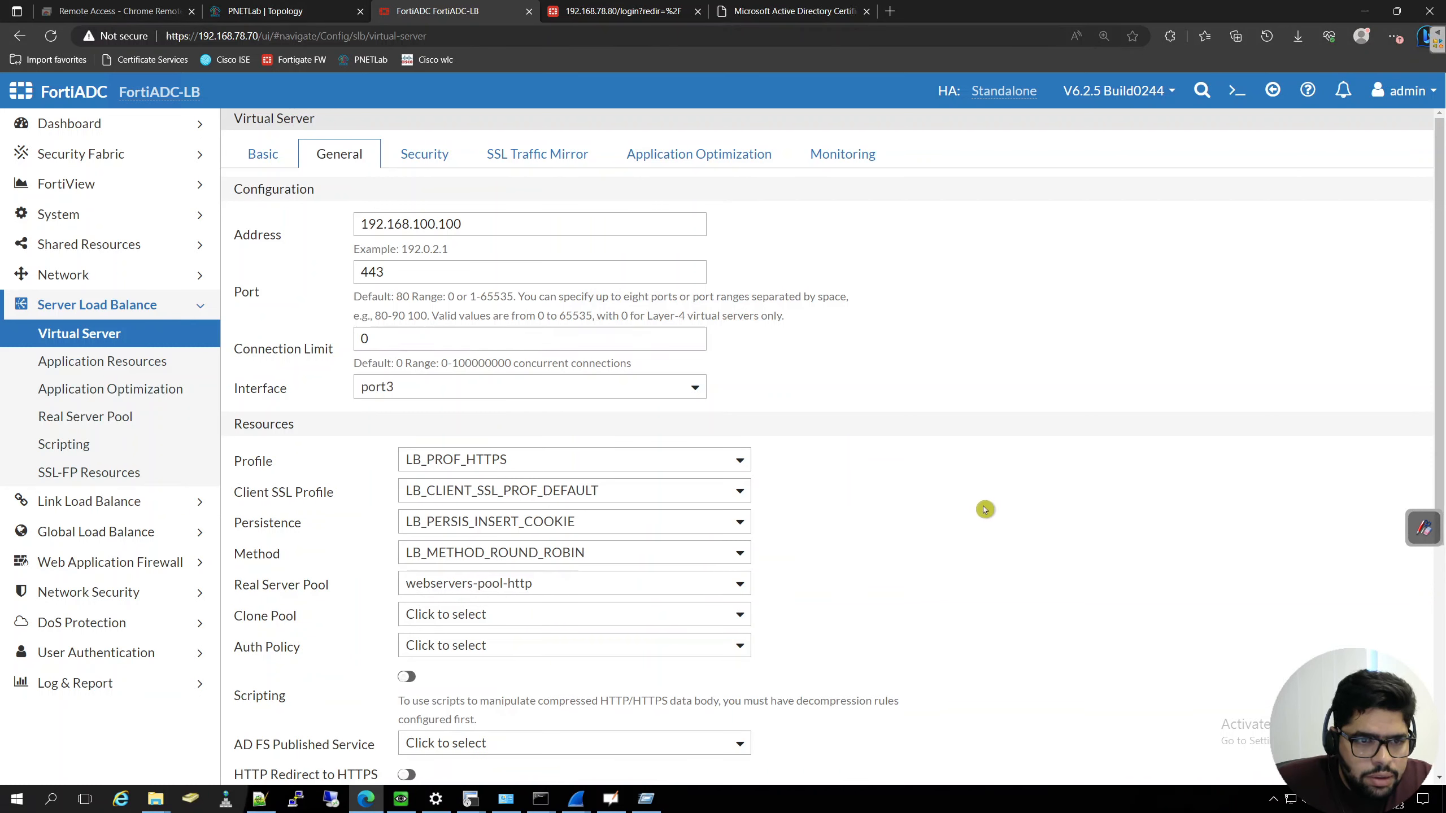
{"action": "left_click", "coordinate": [669, 503]}
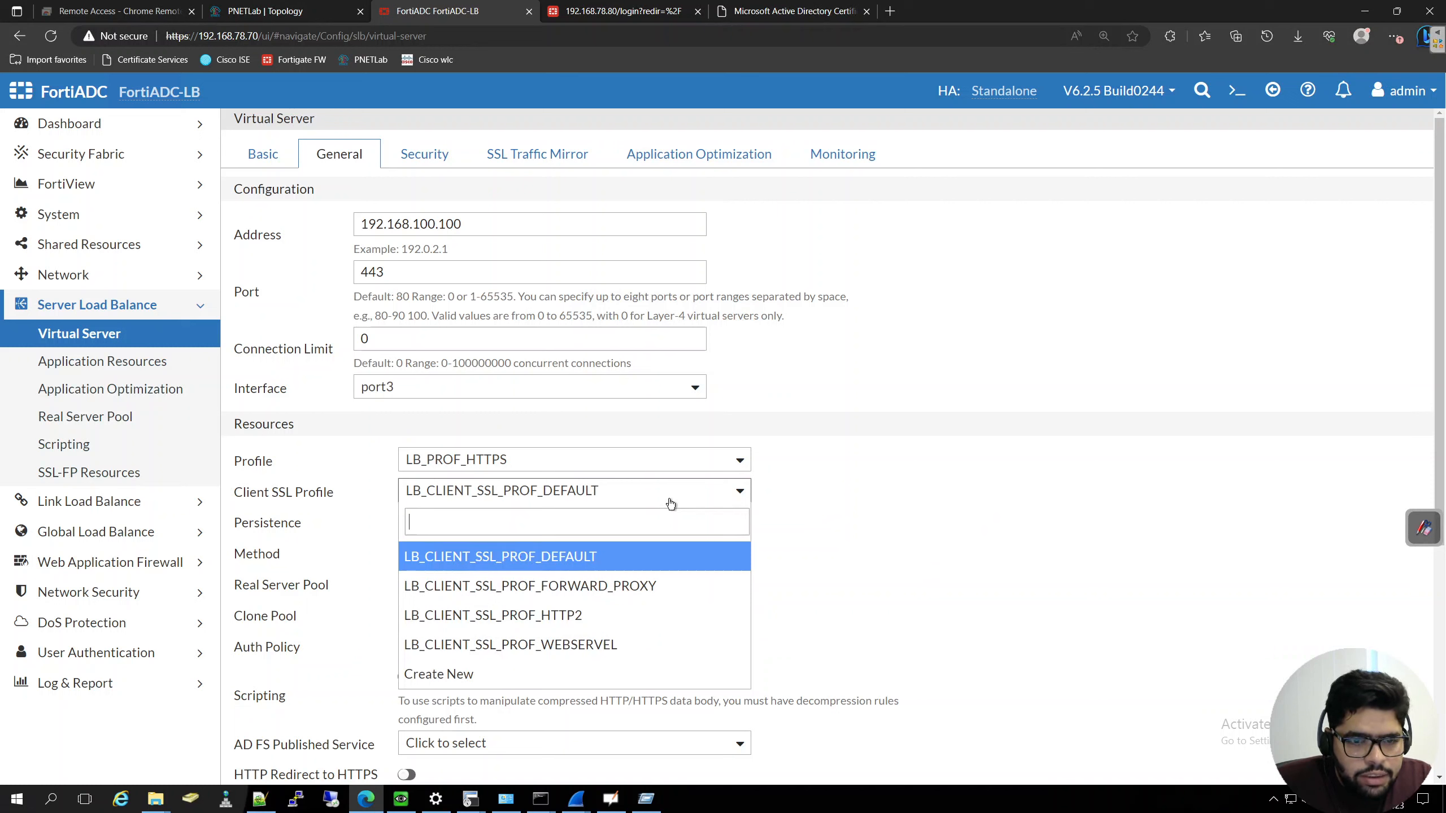
{"action": "left_click", "coordinate": [619, 646]}
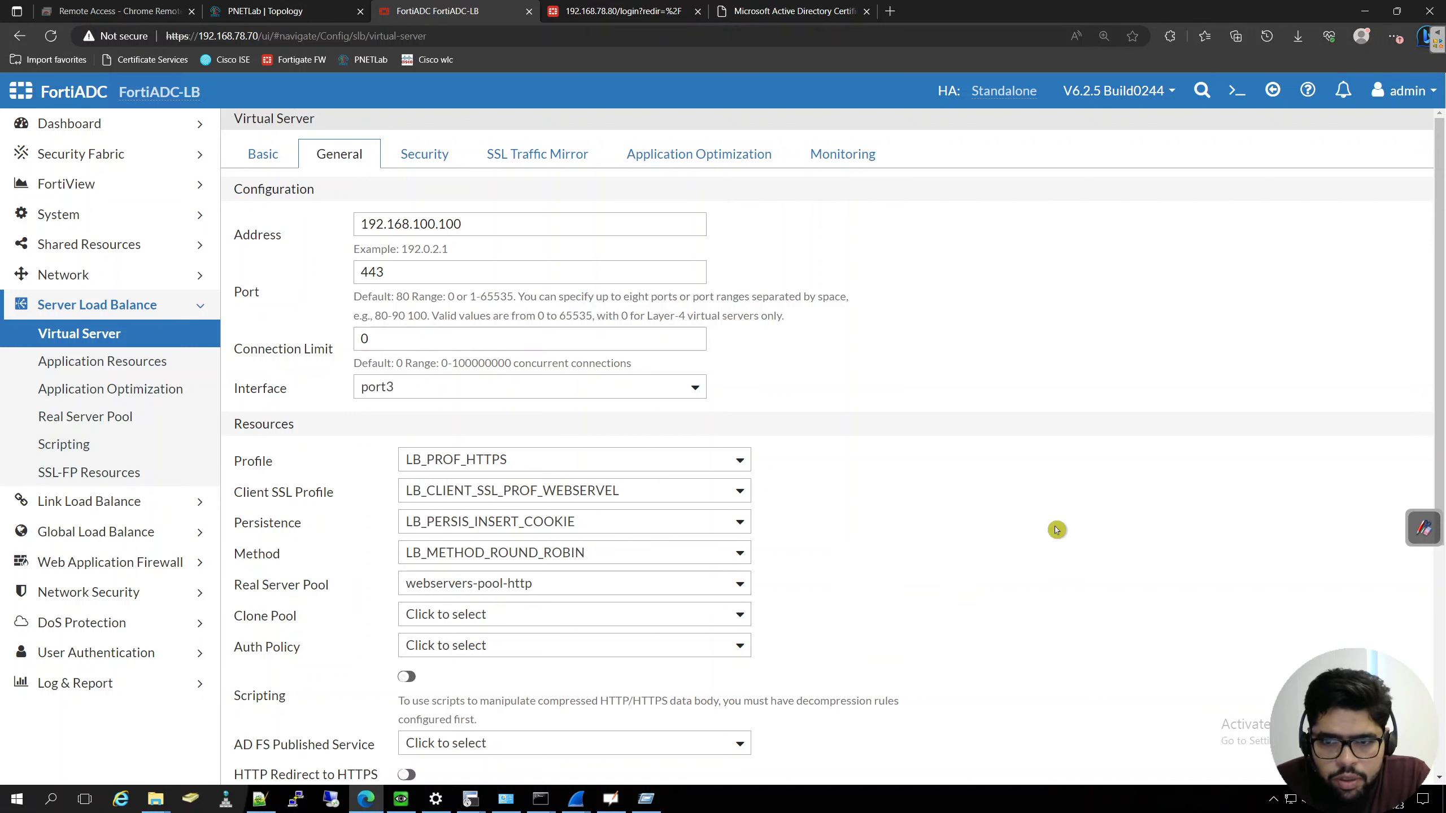
- Save the cloned webservers-HTTPS-VIP virtual server with its HTTPS settings
{"action": "scroll", "coordinate": [1056, 526], "scroll_direction": "down", "scroll_amount": 5}
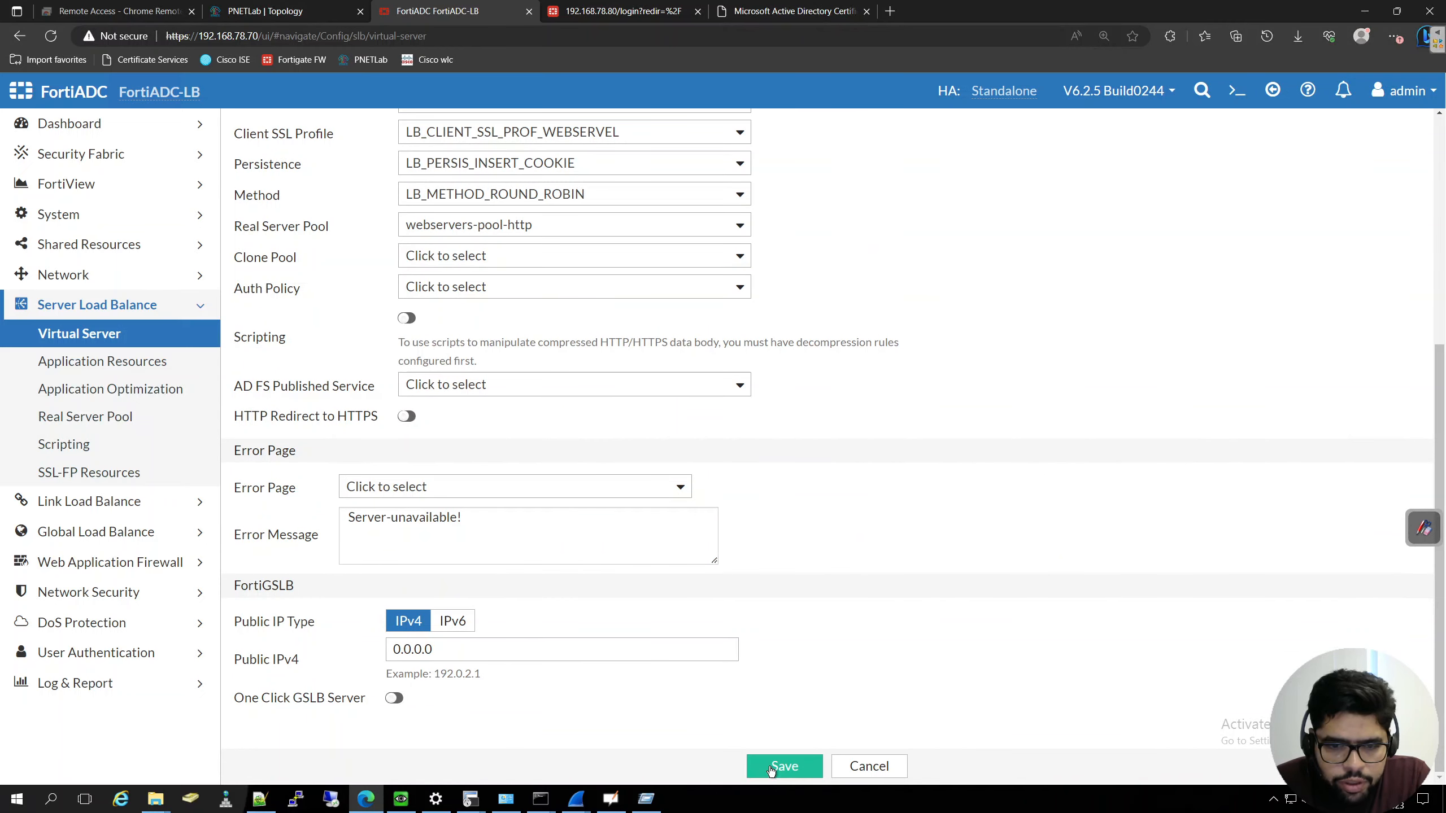
{"action": "left_click", "coordinate": [771, 770]}
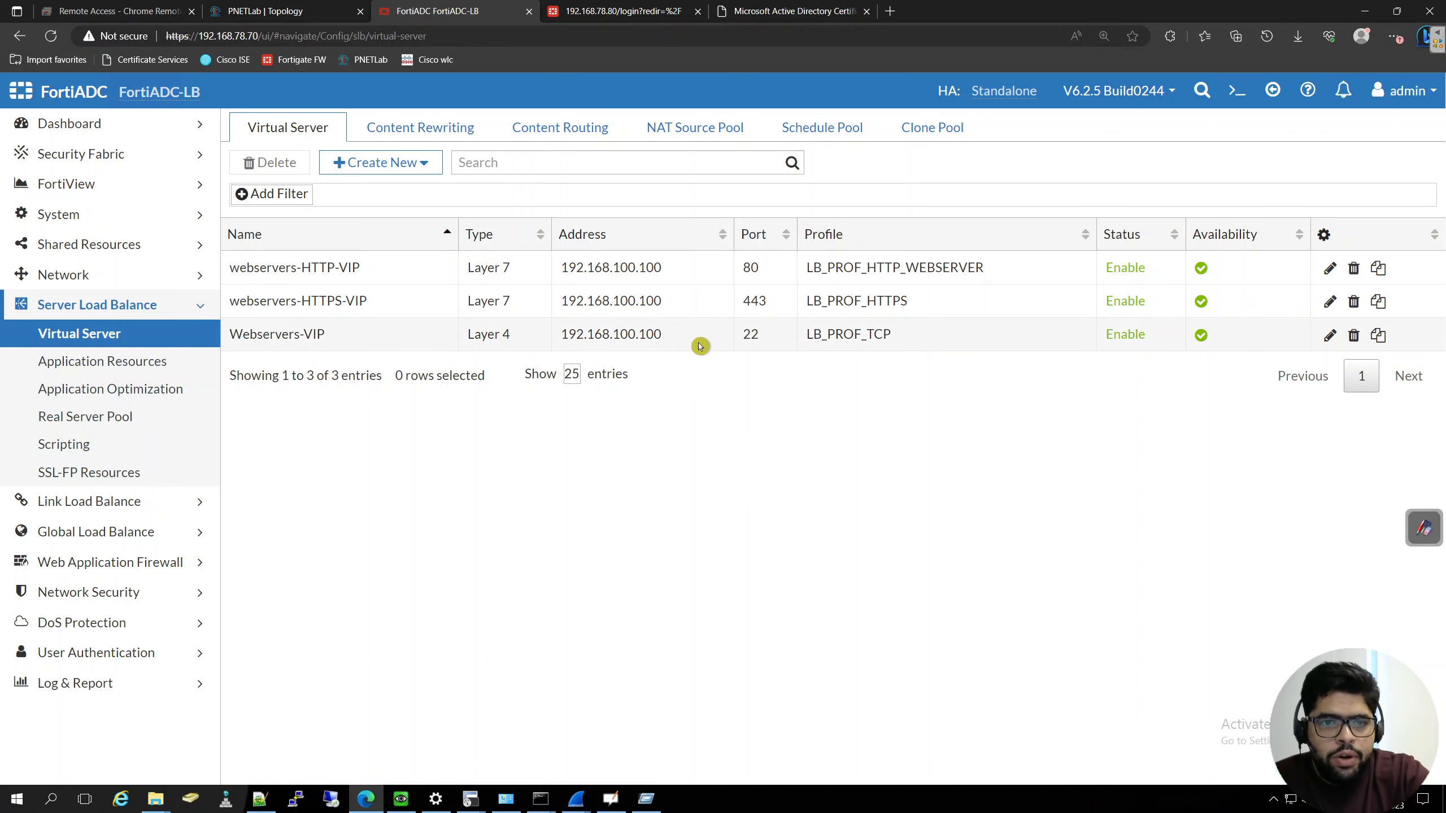
{"action": "left_click", "coordinate": [401, 799]}
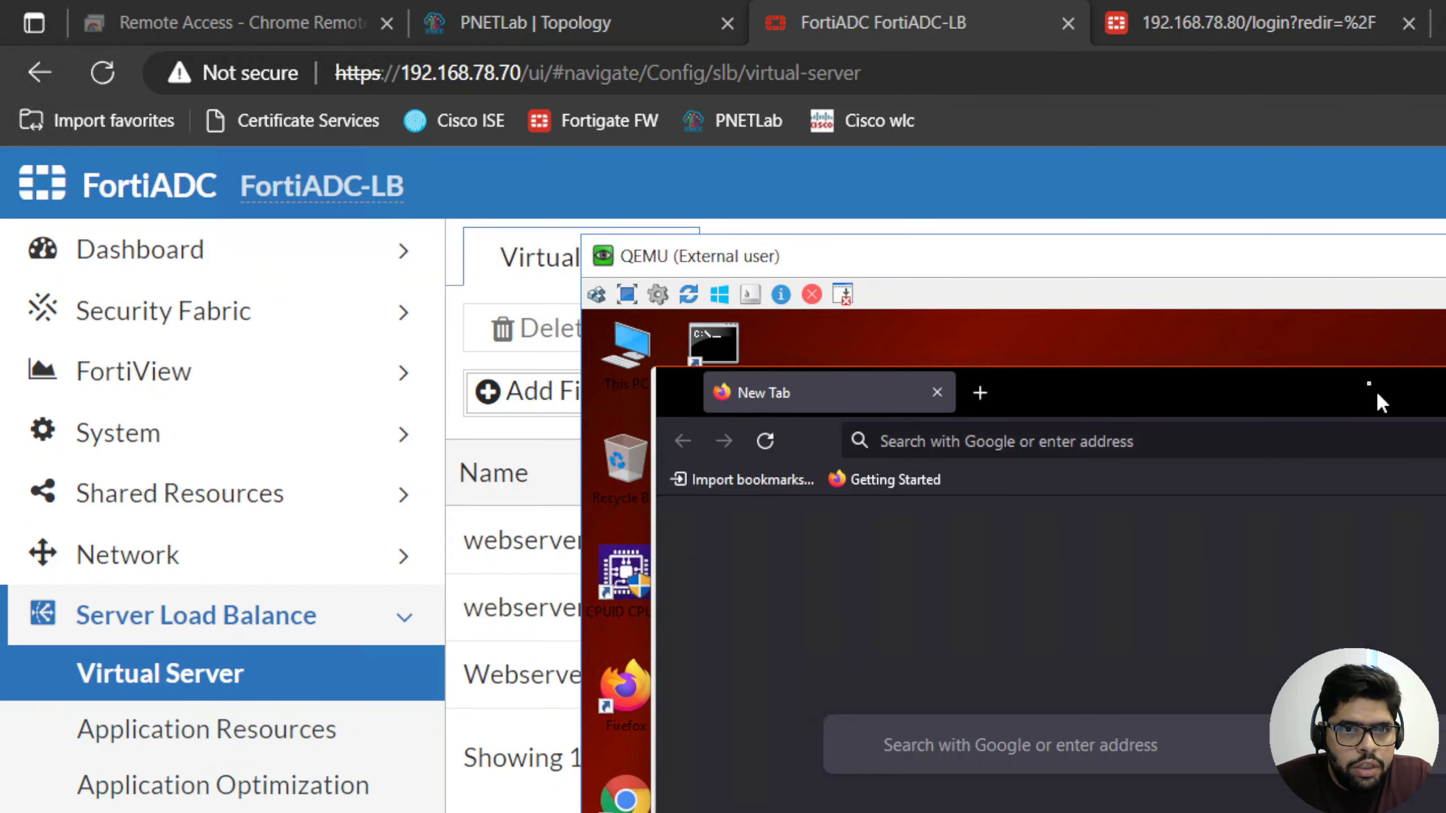
{"action": "left_click_drag", "start_coordinate": [1365, 263], "coordinate": [968, 179]}
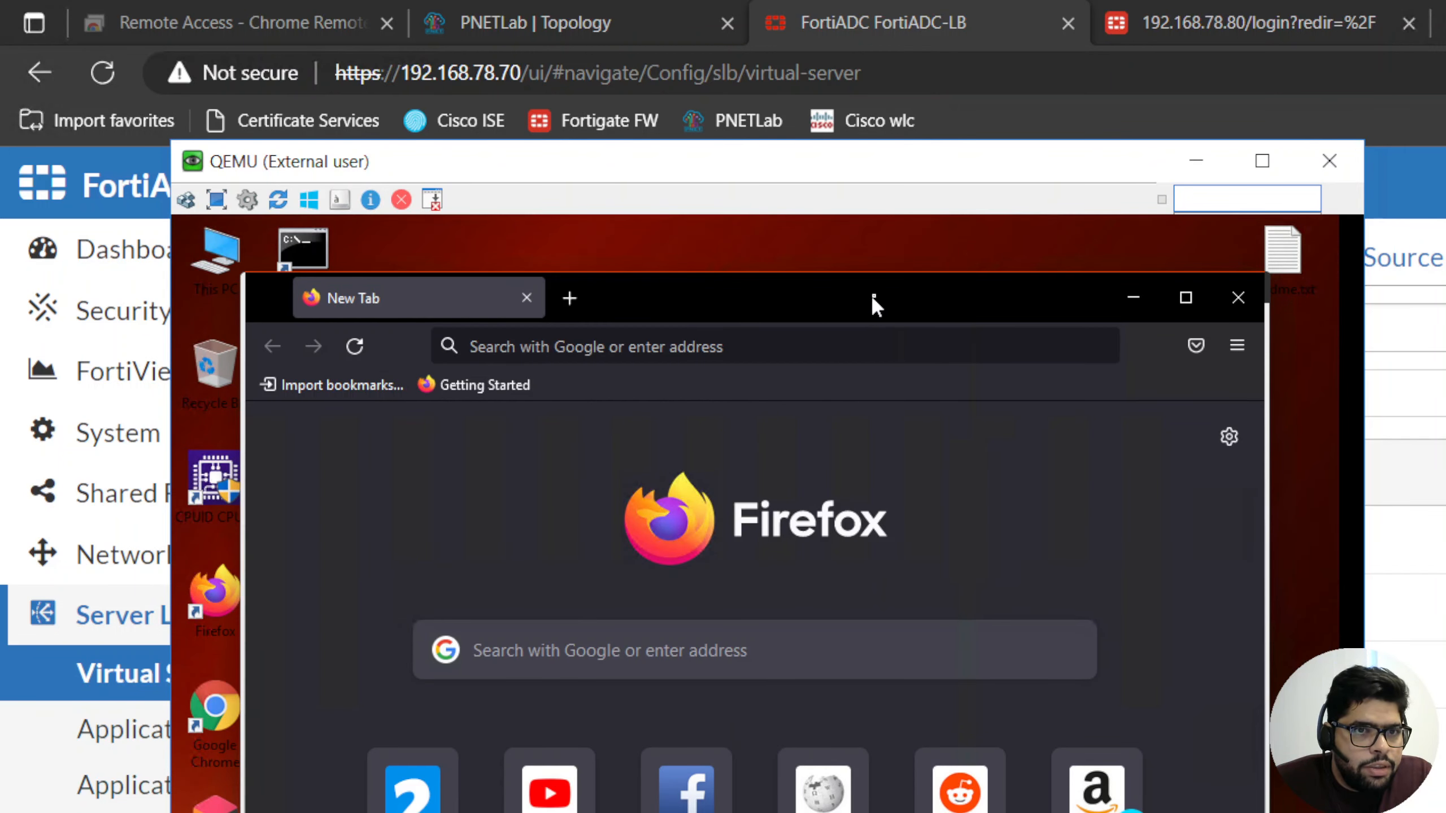
{"action": "left_click_drag", "start_coordinate": [873, 296], "coordinate": [873, 256]}
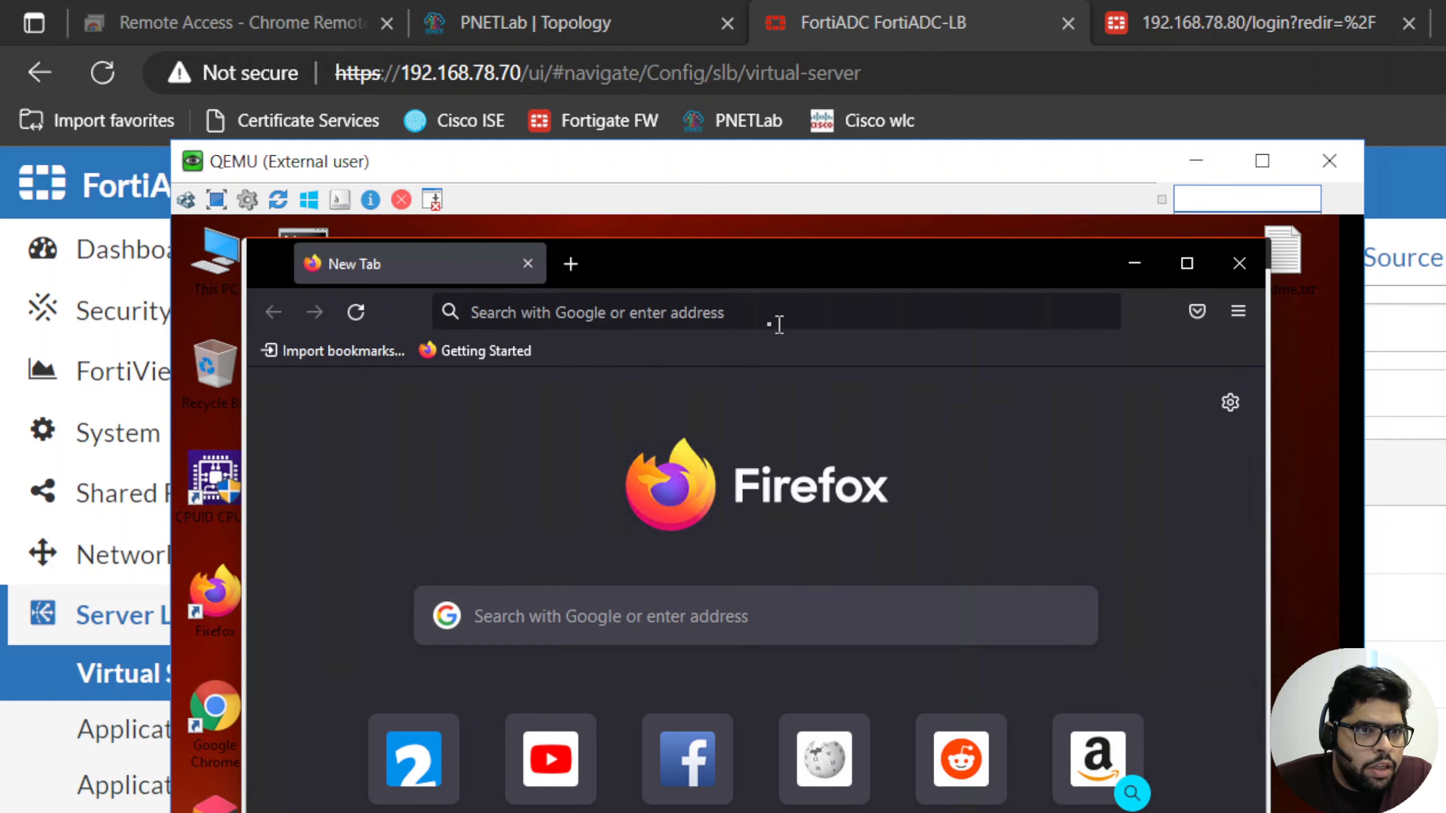
{"action": "left_click", "coordinate": [756, 318]}
{"action": "type", "text": "h"}
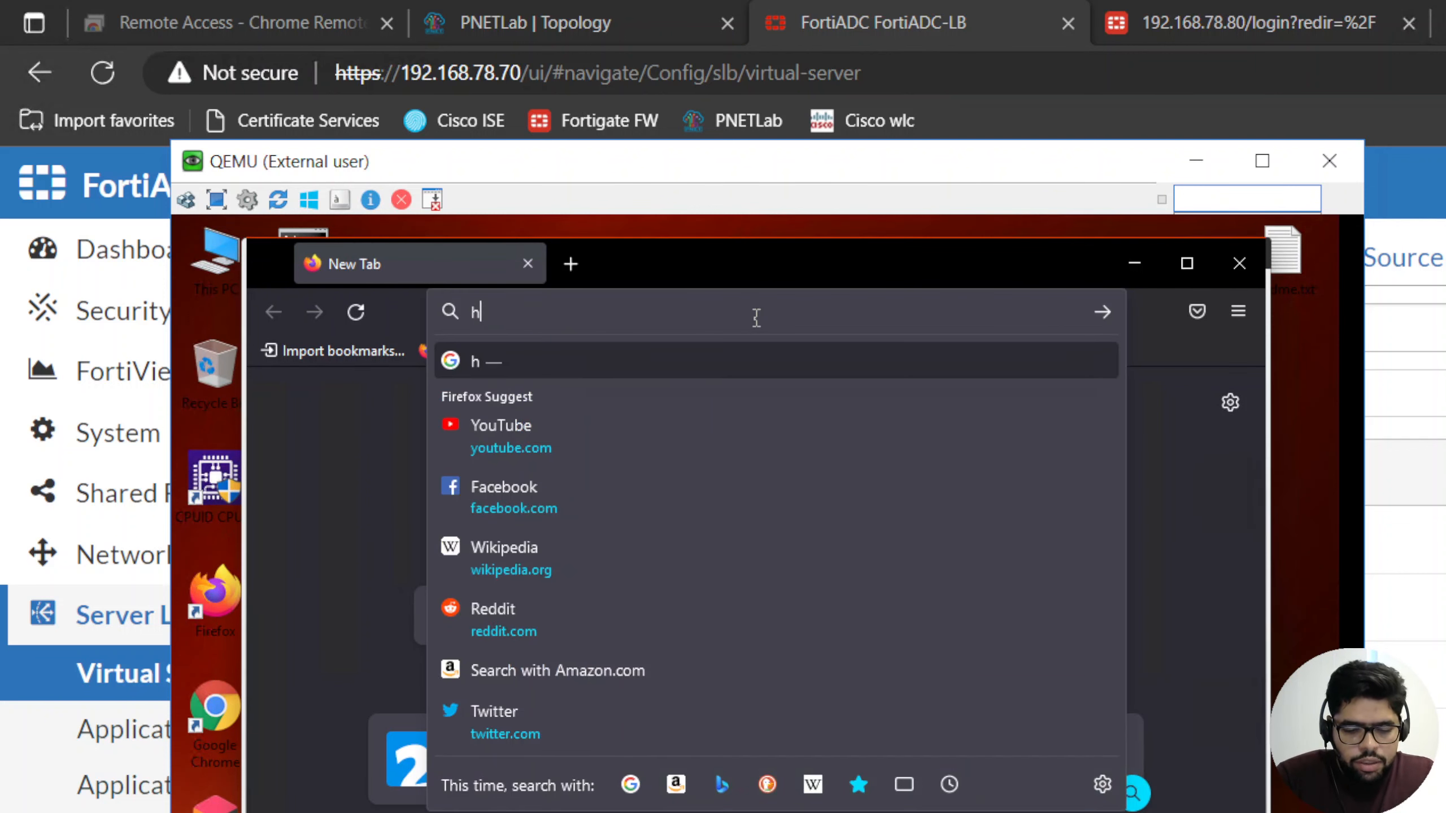
{"action": "type", "text": "ttps://"}
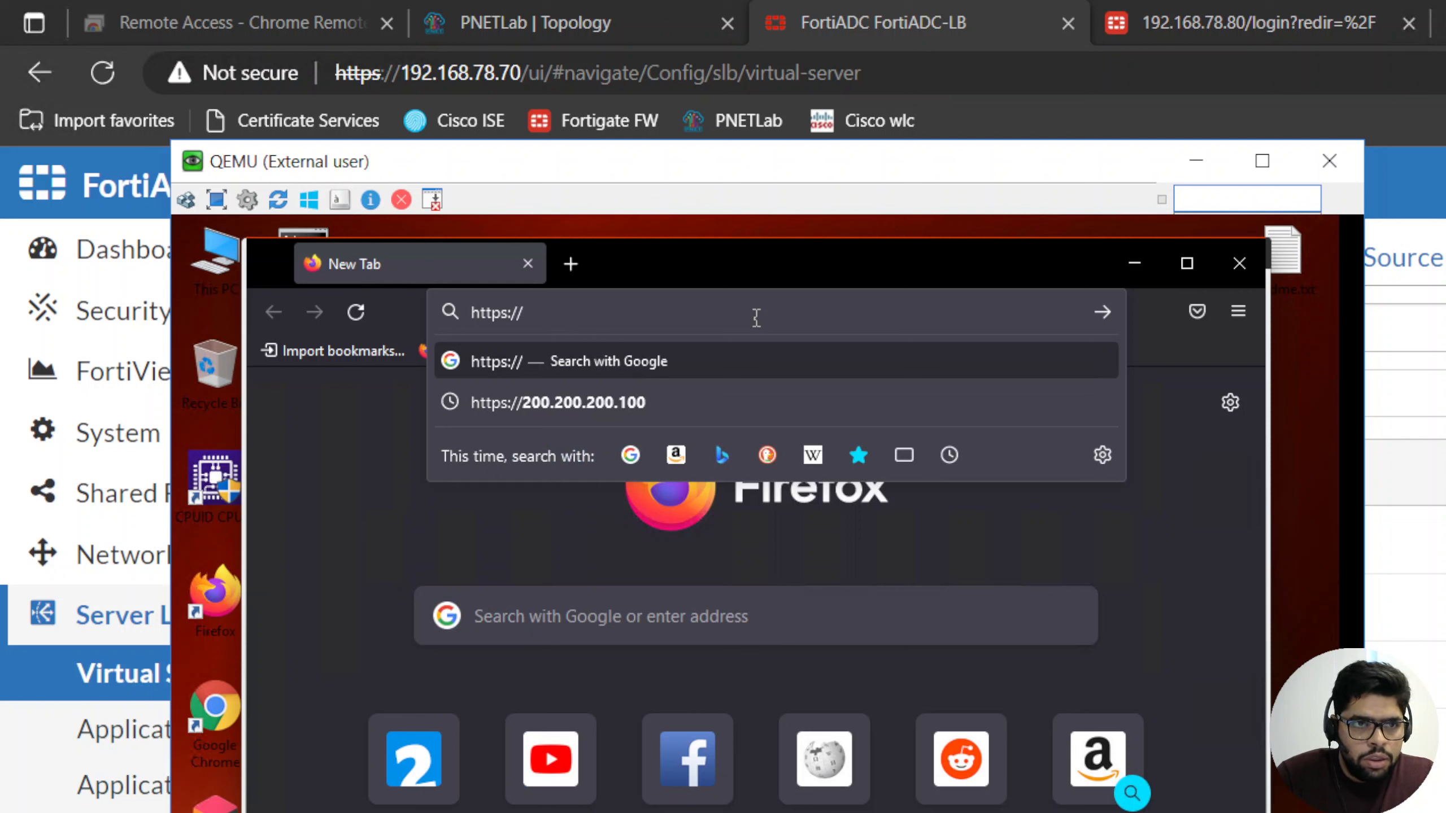
{"action": "type", "text": "200.2"}
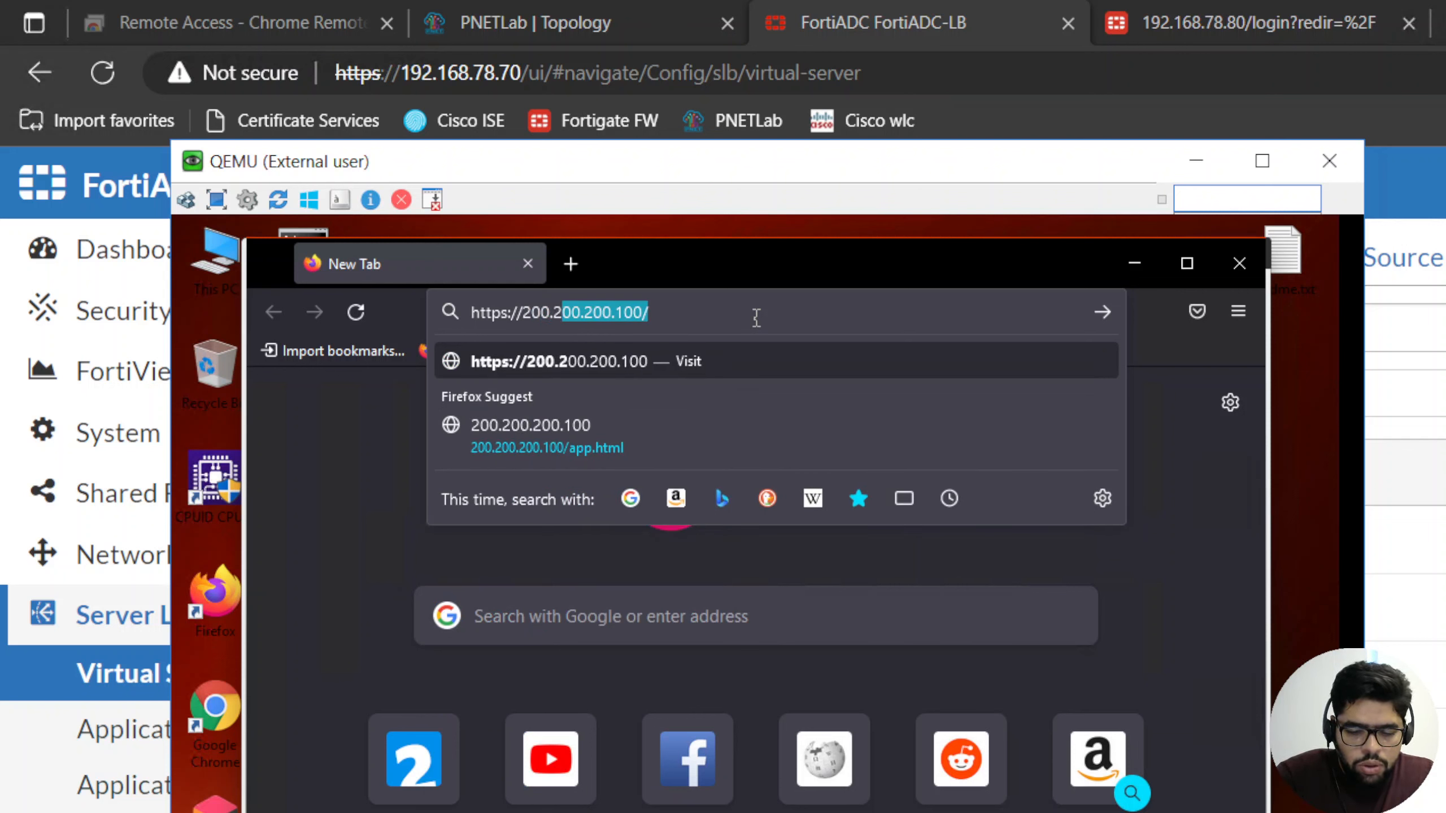
{"action": "type", "text": "00.200.100"}
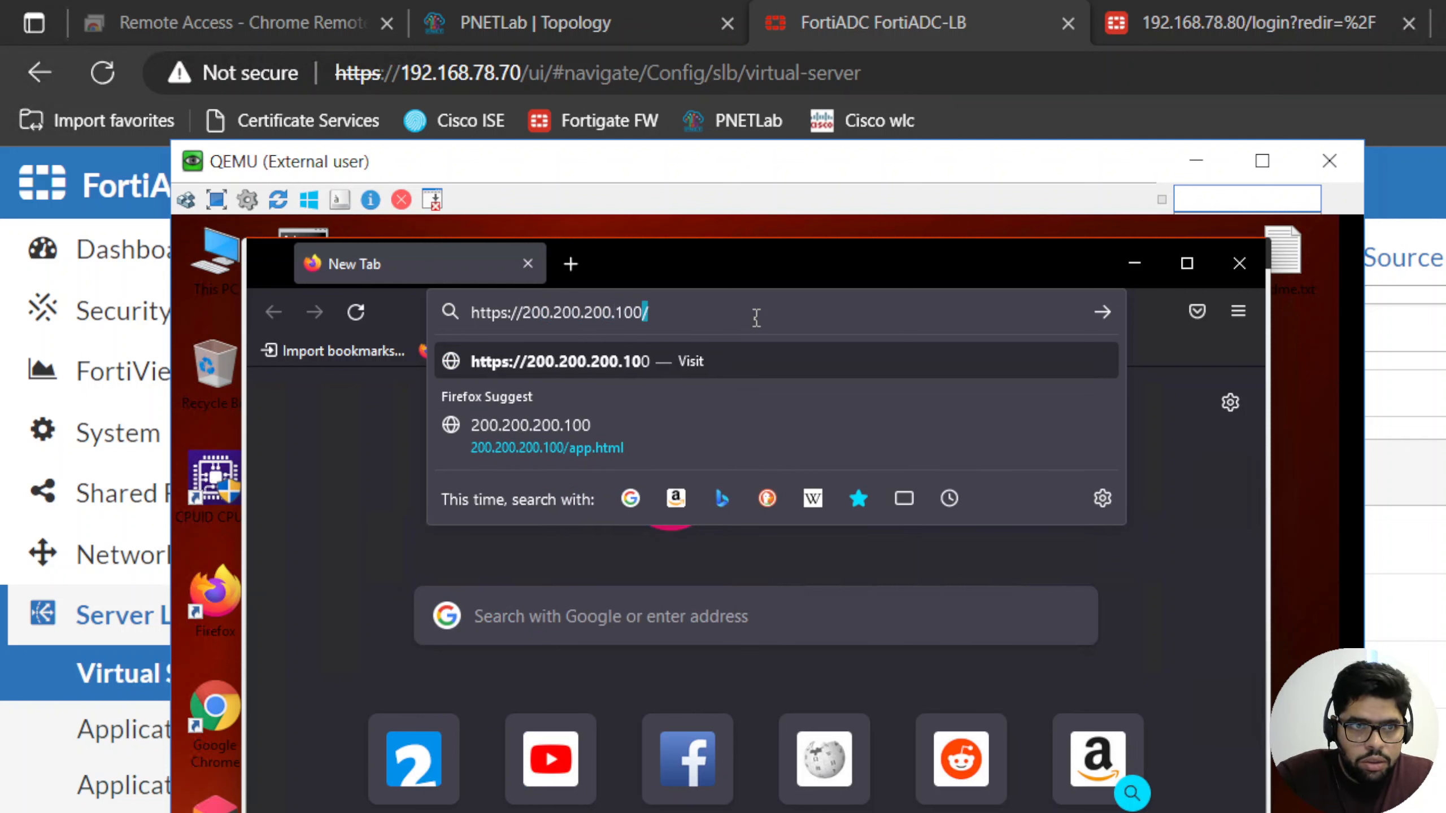
{"action": "type", "text": "/app"}
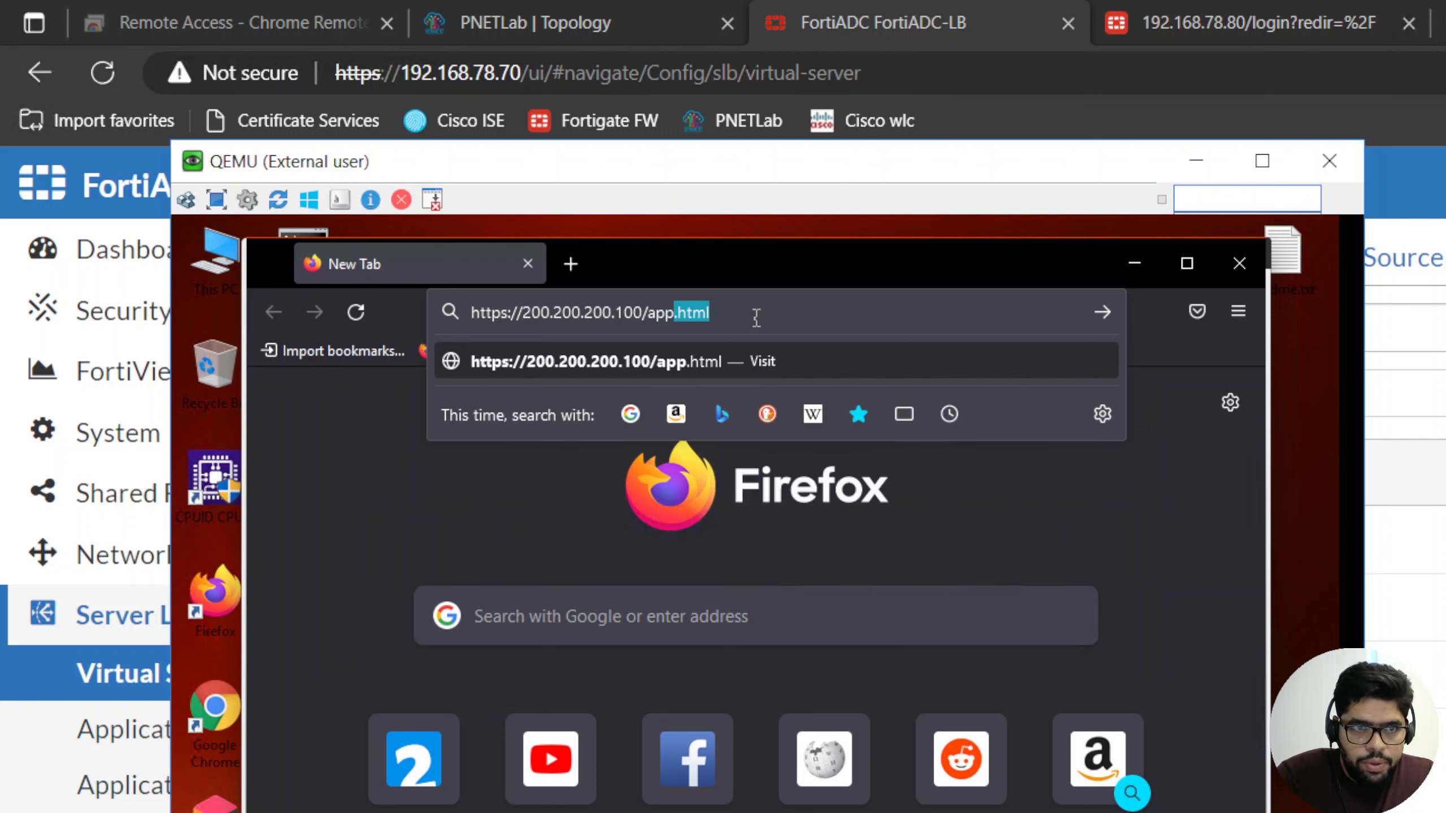
{"action": "type", "text": ".html"}
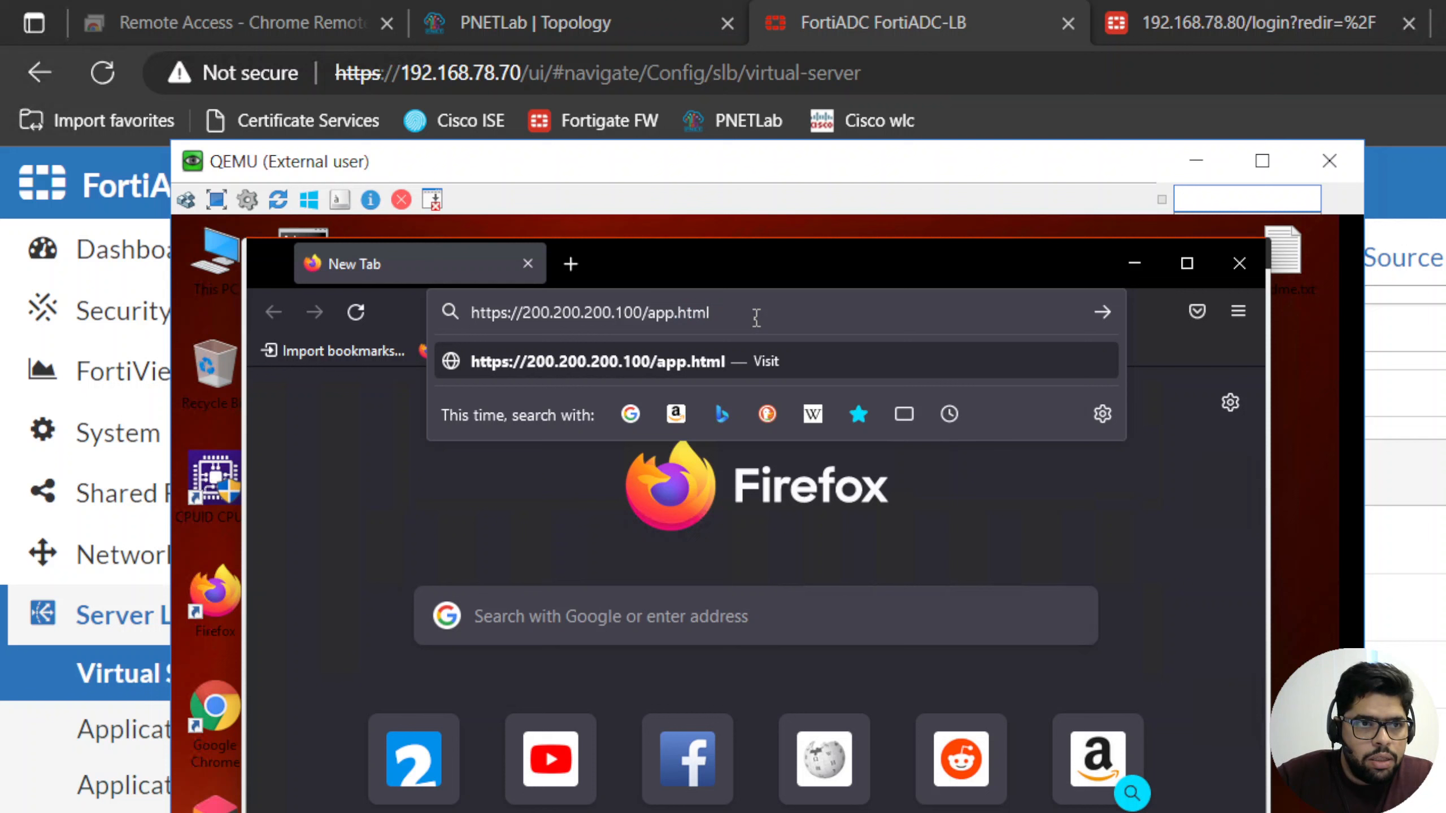
{"action": "key", "text": "Return"}
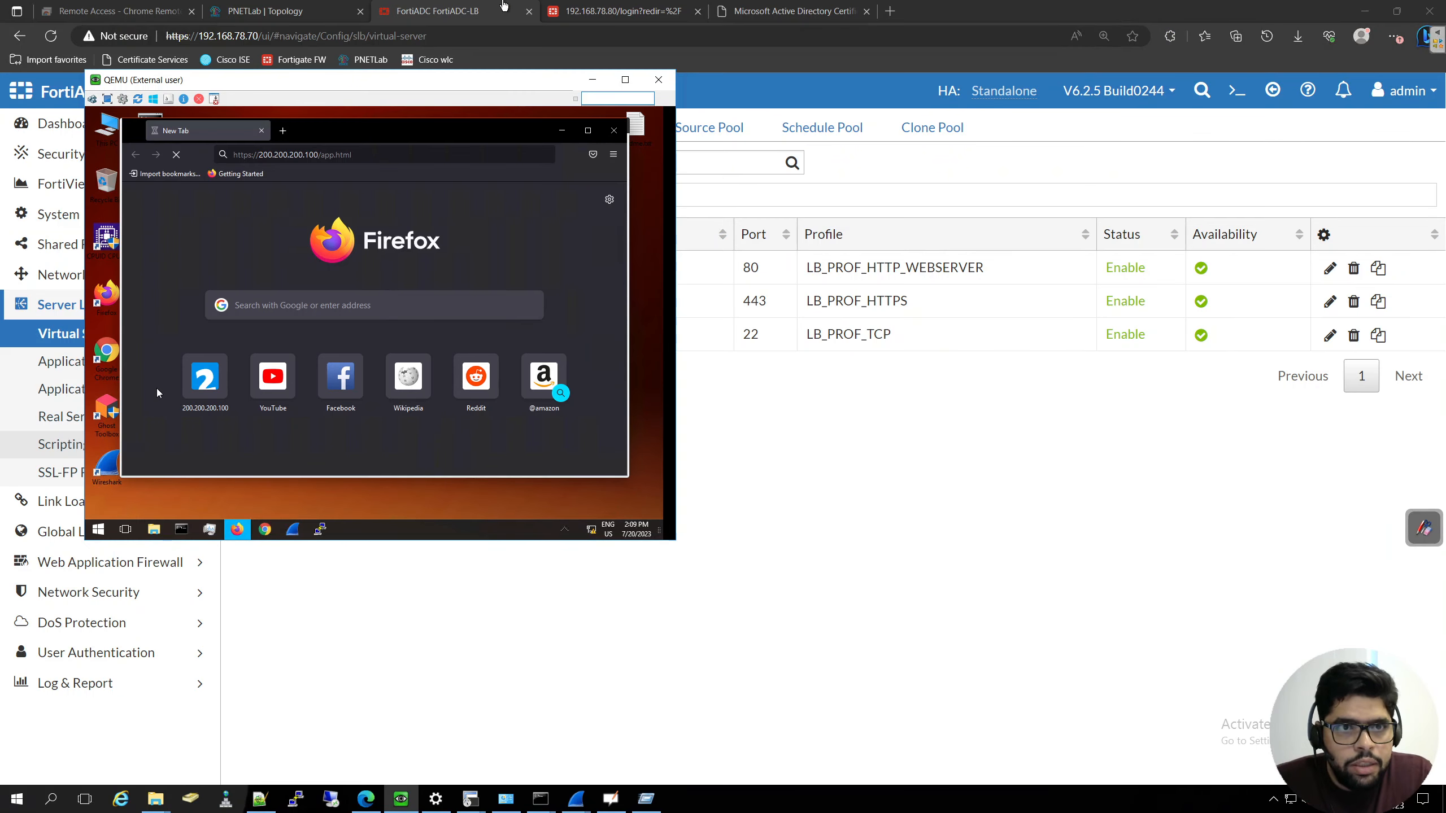
- Switch to the FortiGate at 192.168.78.80, log in as admin with the account password, and continue to the dashboard
{"action": "left_click", "coordinate": [577, 12]}
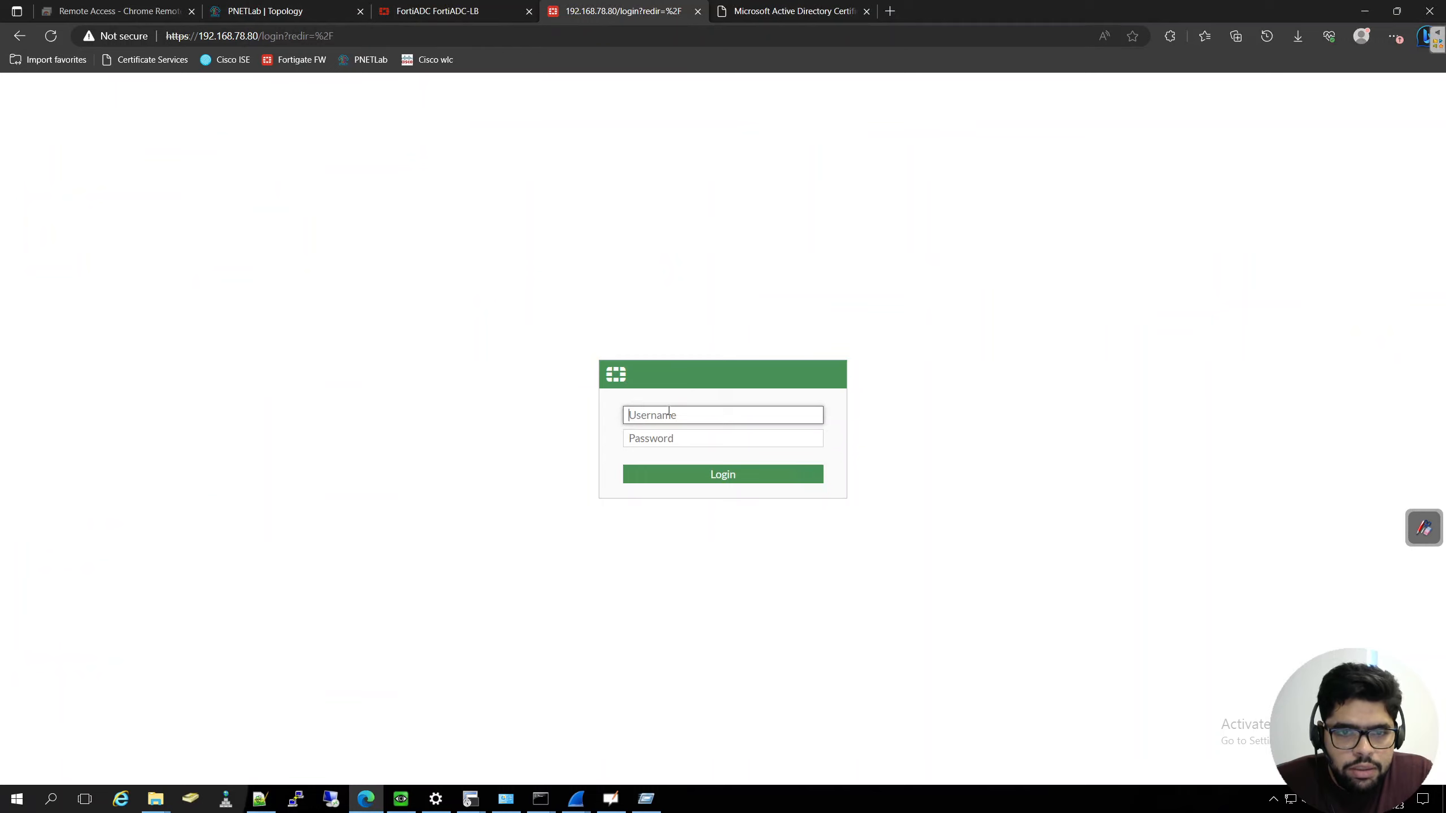
{"action": "type", "text": "admin"}
{"action": "key", "text": "Tab"}
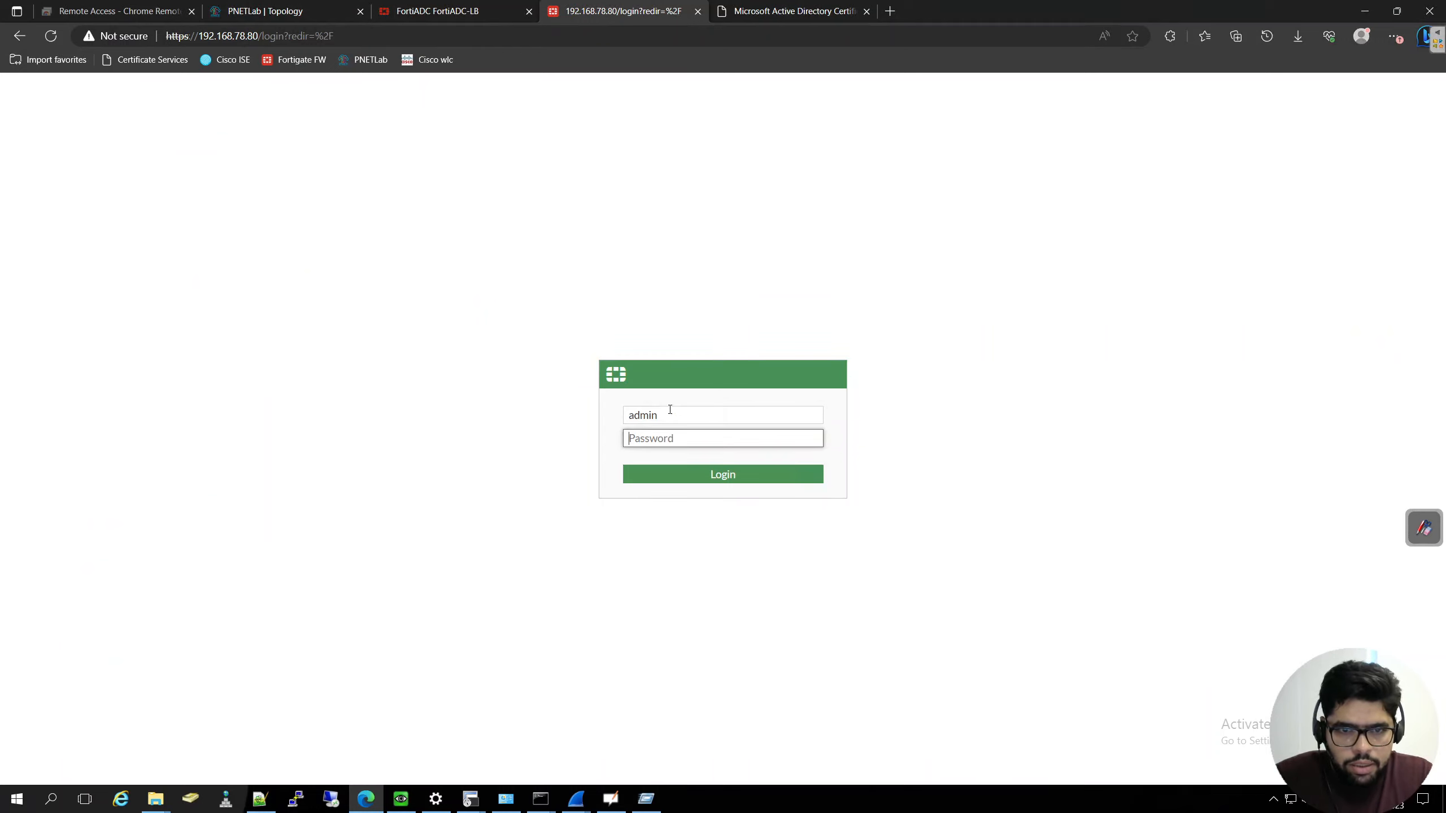
{"action": "type", "text": "****"}
{"action": "left_click", "coordinate": [791, 475]}
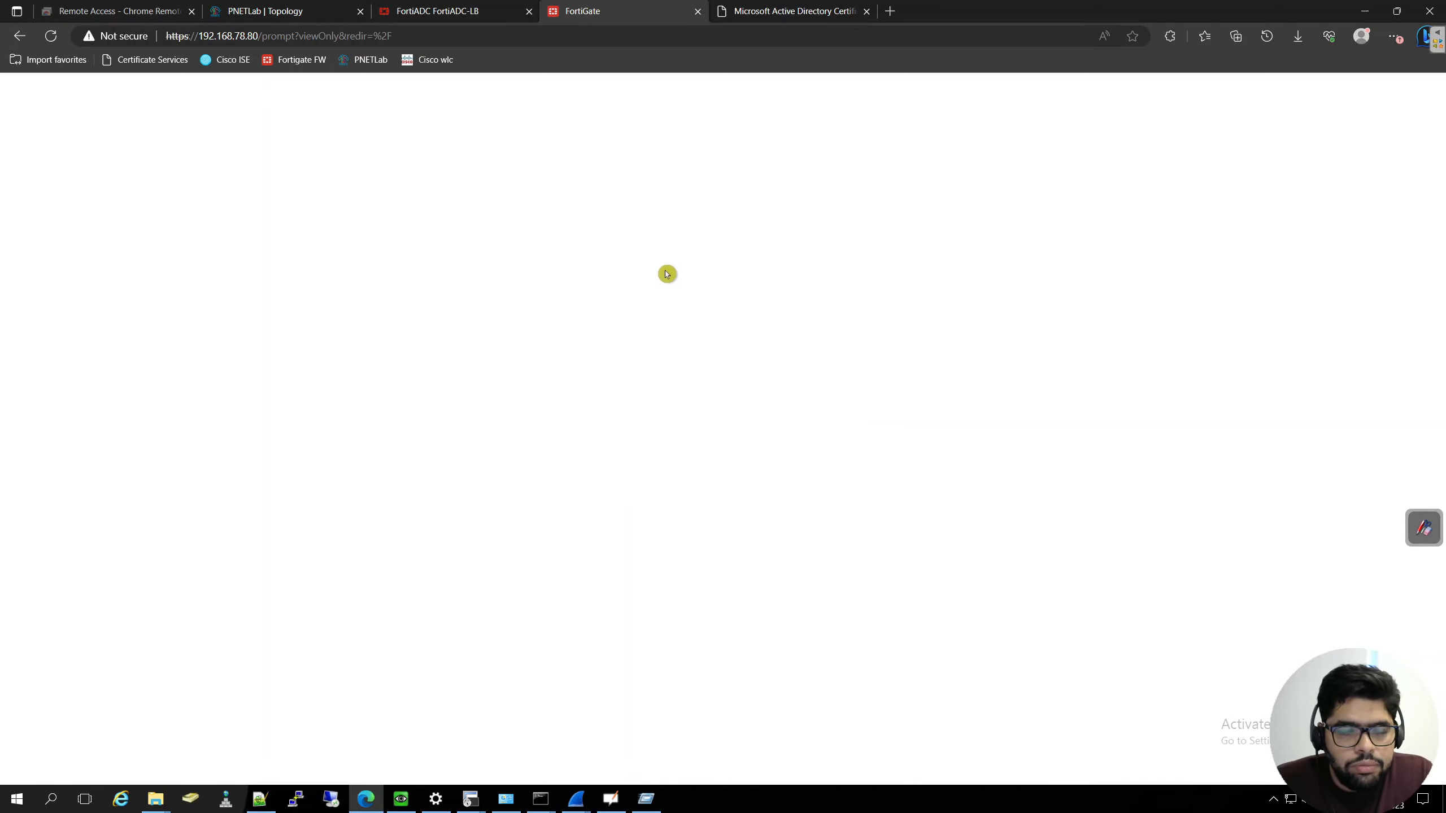
{"action": "left_click", "coordinate": [767, 512]}
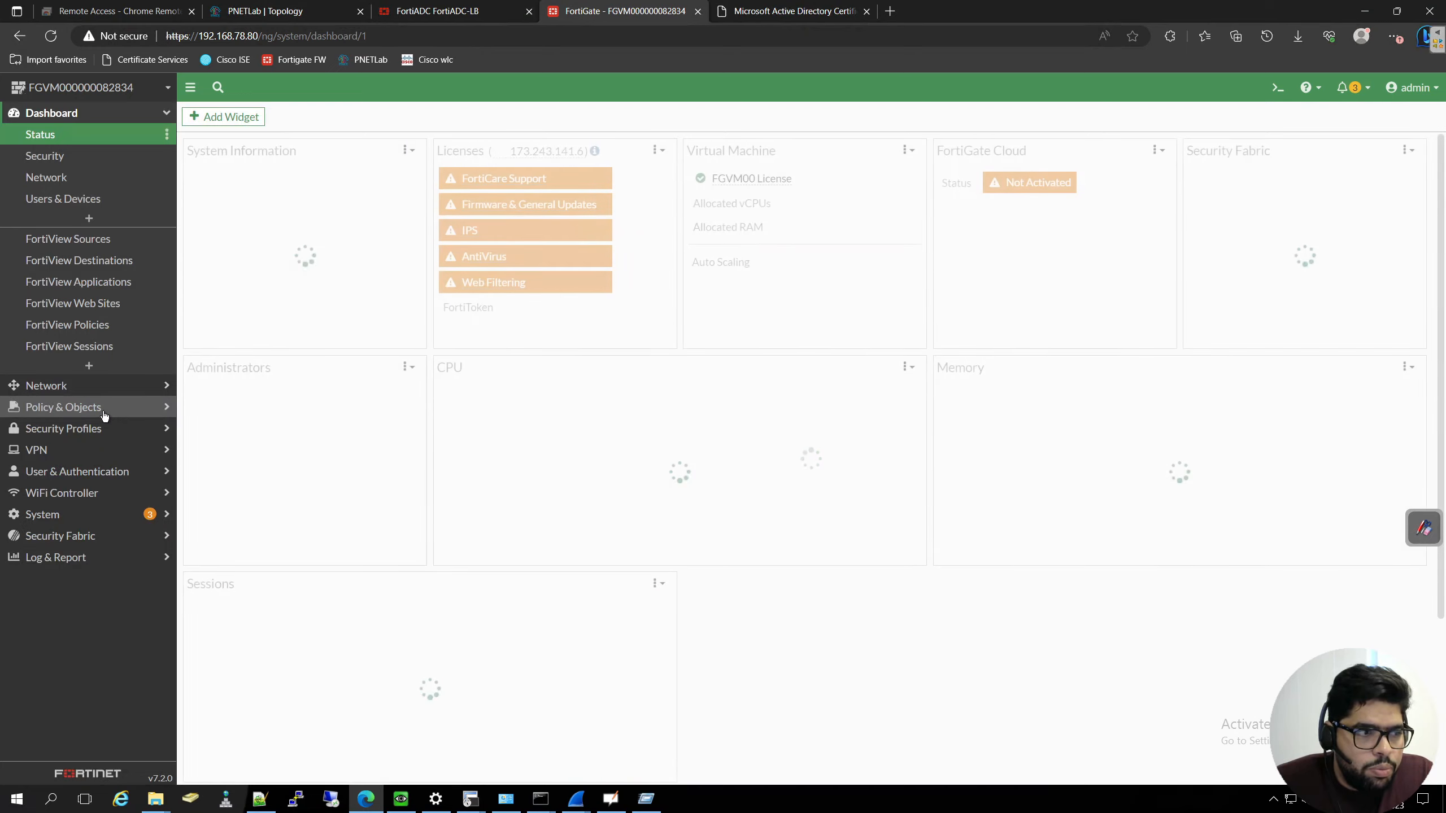
- Add the HTTPS service to the From-WAN-TO-LAN-HTTP firewall policy by searching for 443, and save the policy
{"action": "left_click", "coordinate": [101, 408]}
{"action": "left_click", "coordinate": [68, 181]}
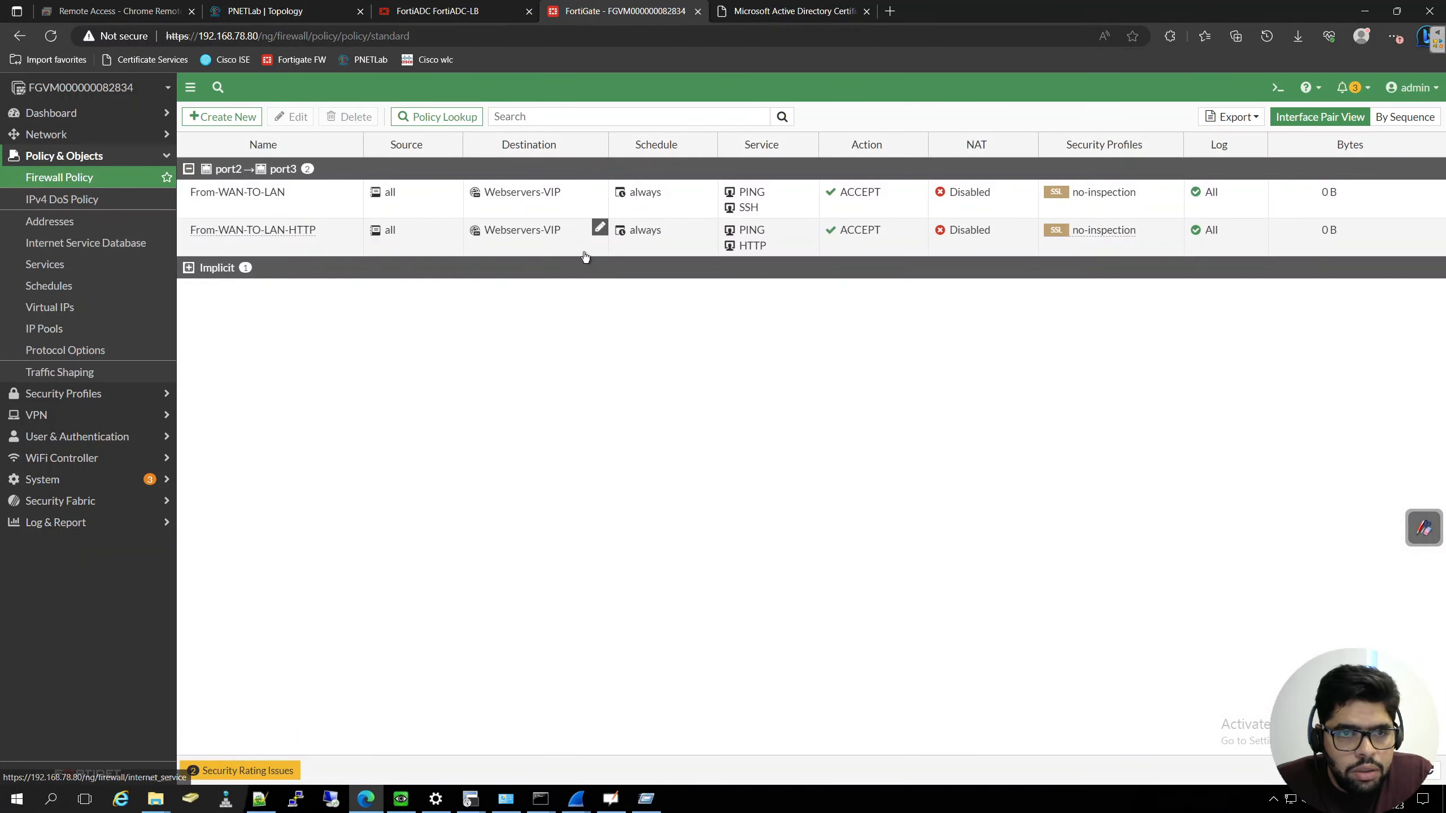
{"action": "double_click", "coordinate": [311, 248]}
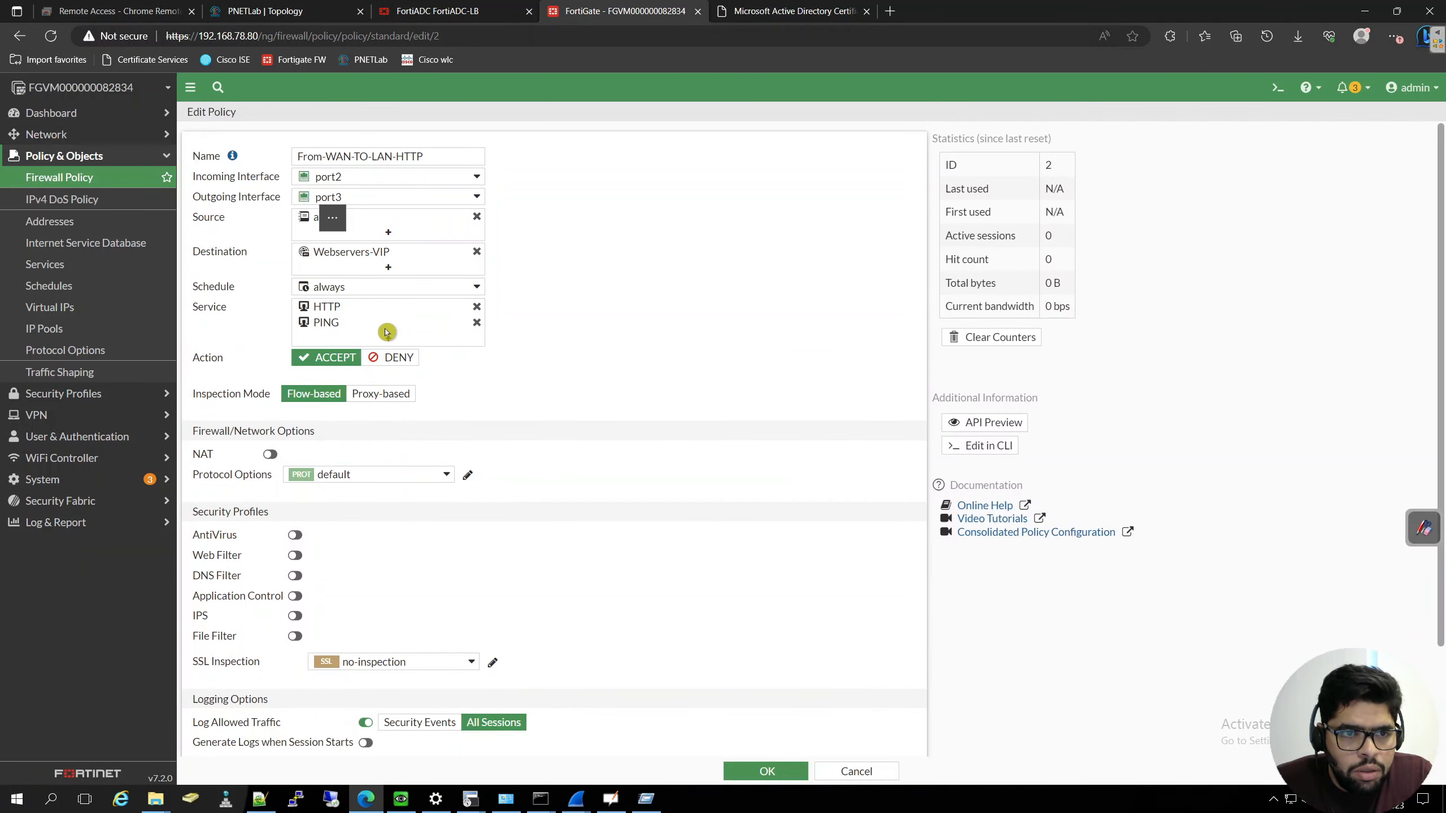
{"action": "left_click", "coordinate": [388, 340]}
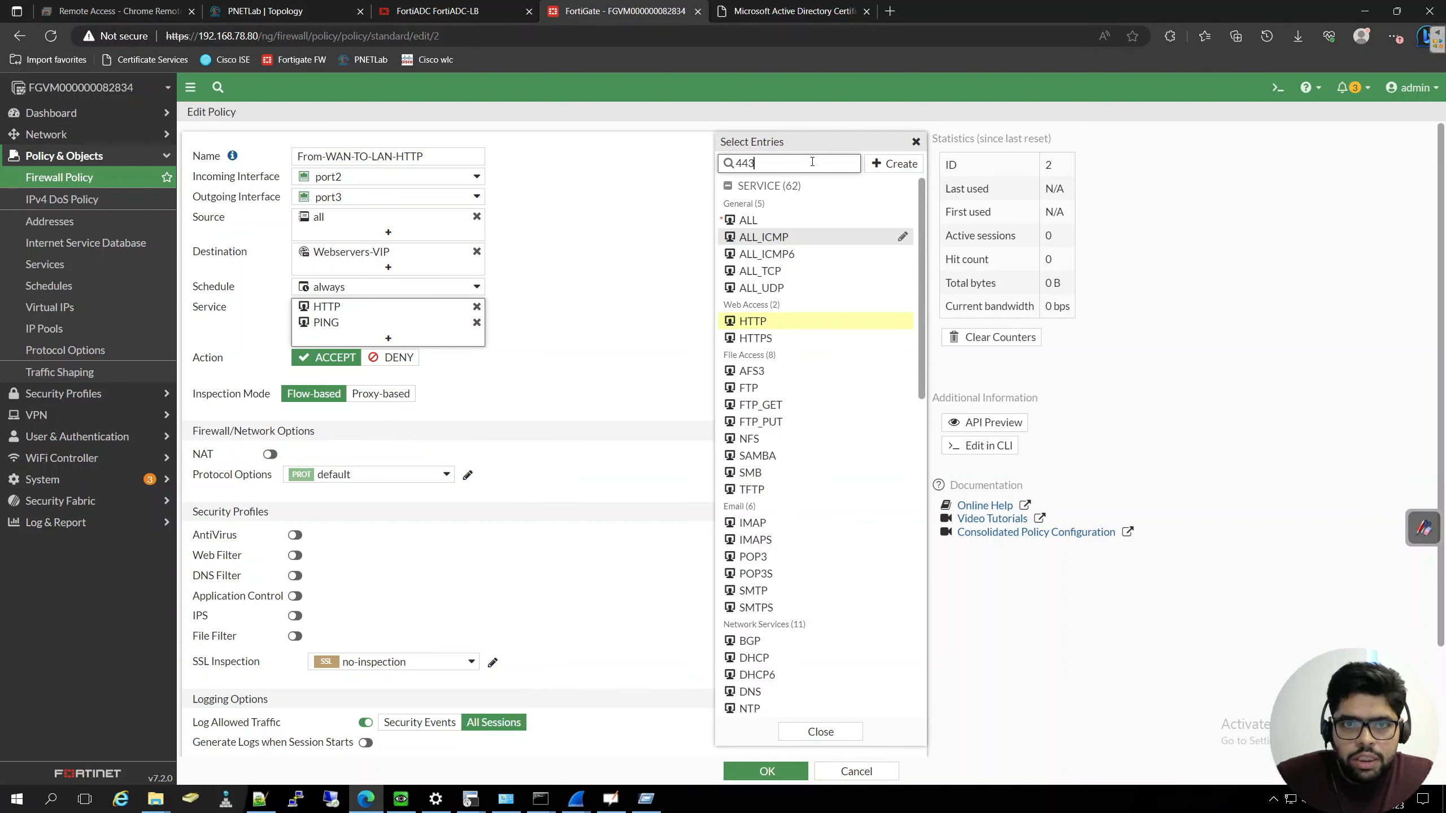
{"action": "left_click", "coordinate": [766, 222]}
{"action": "triple_click", "coordinate": [652, 257]}
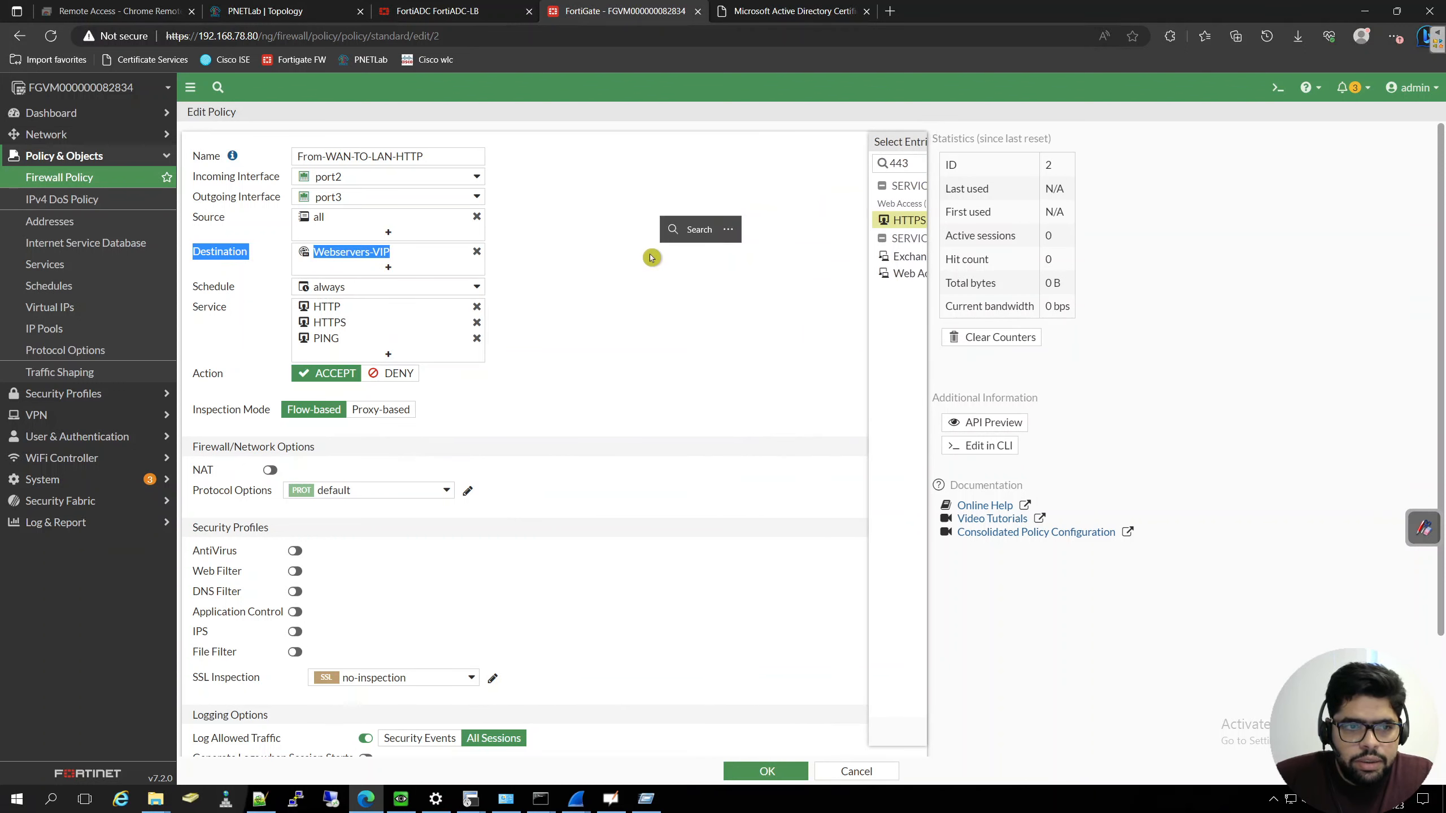
{"action": "left_click", "coordinate": [765, 771]}
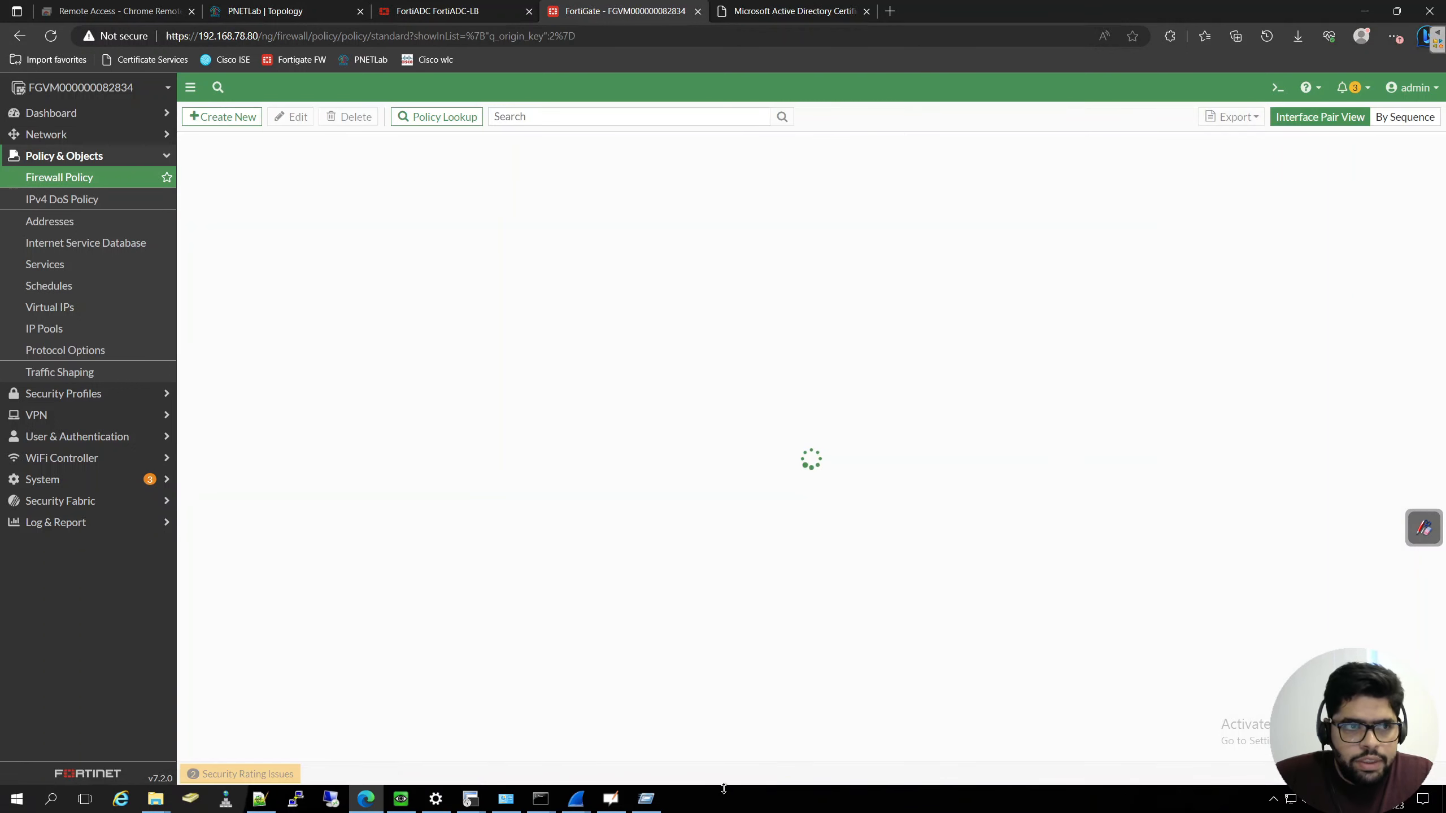
{"action": "left_click", "coordinate": [402, 799]}
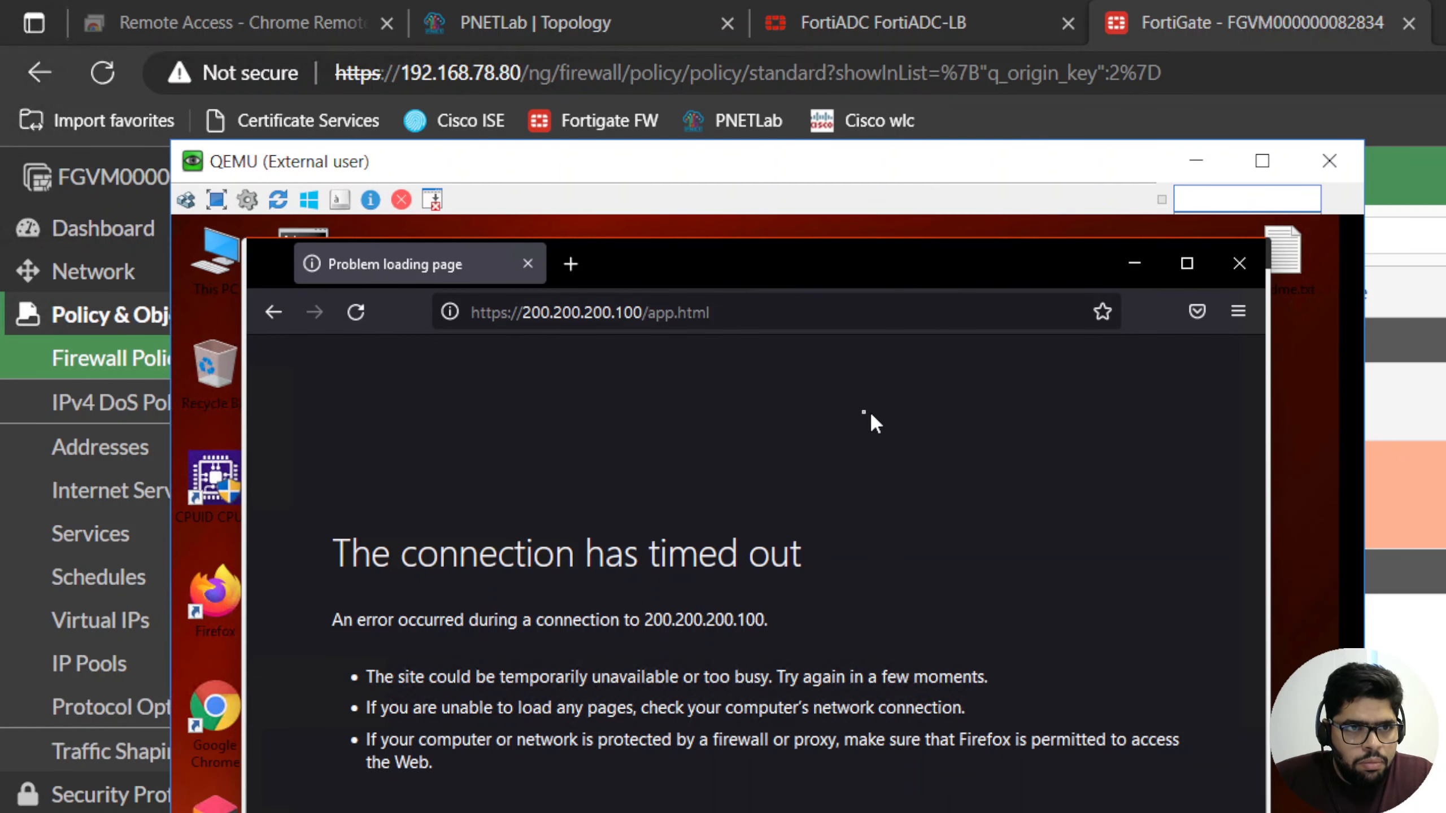
{"action": "left_click", "coordinate": [754, 310]}
{"action": "key", "text": "Return"}
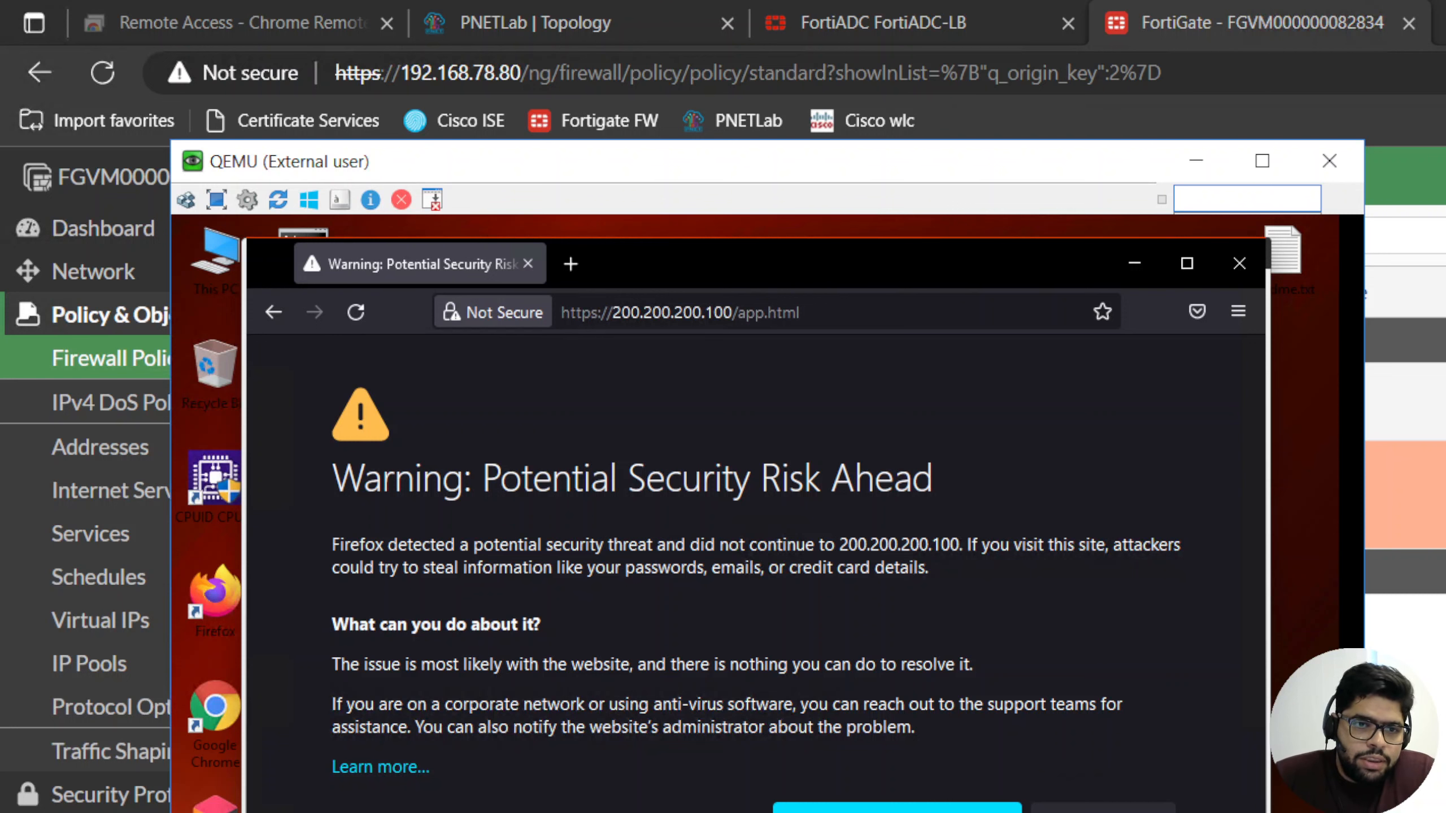
{"action": "left_click", "coordinate": [1102, 809]}
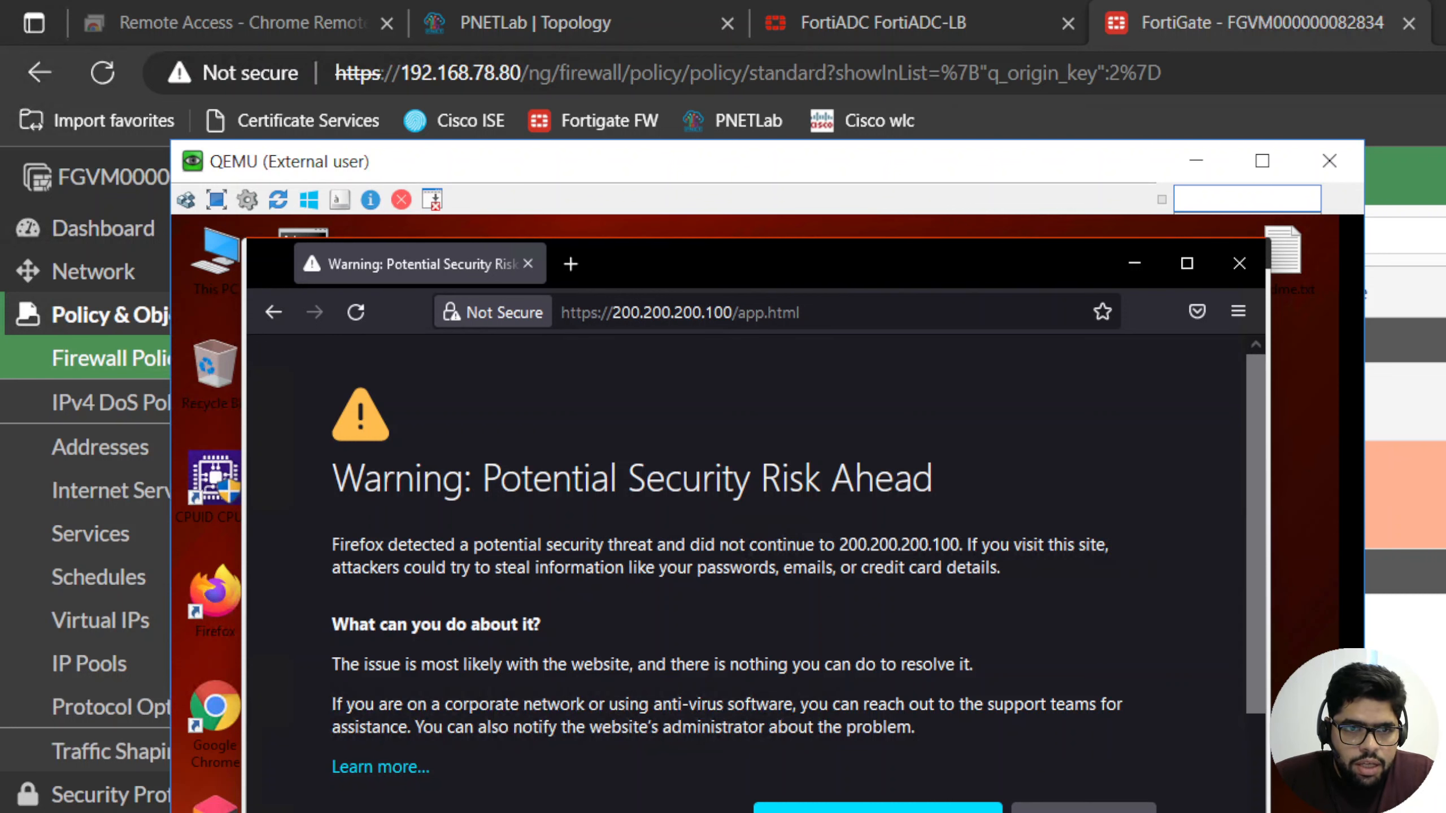
{"action": "scroll", "coordinate": [1102, 806], "scroll_direction": "down", "scroll_amount": 3}
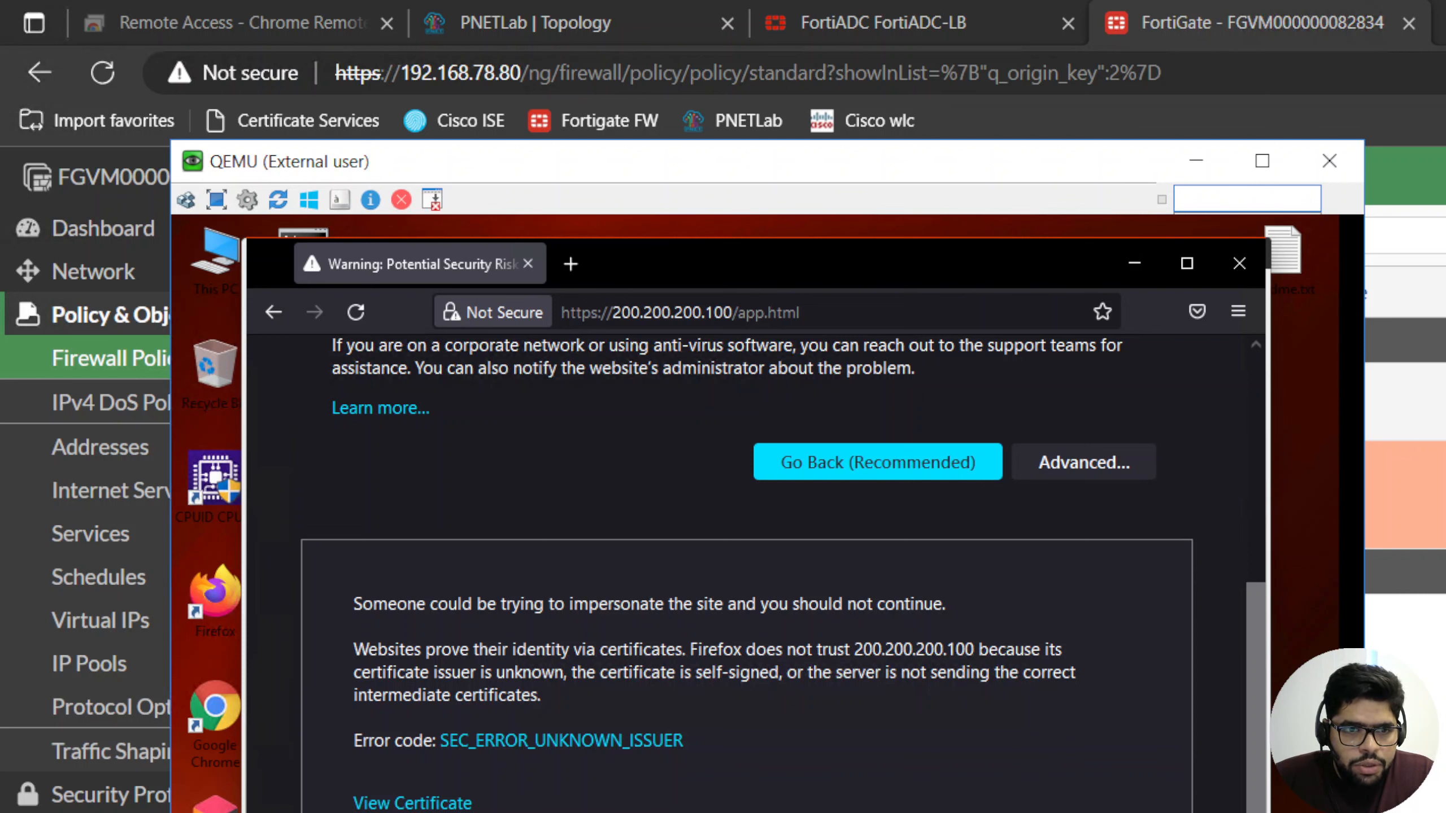
{"action": "left_click", "coordinate": [1041, 812]}
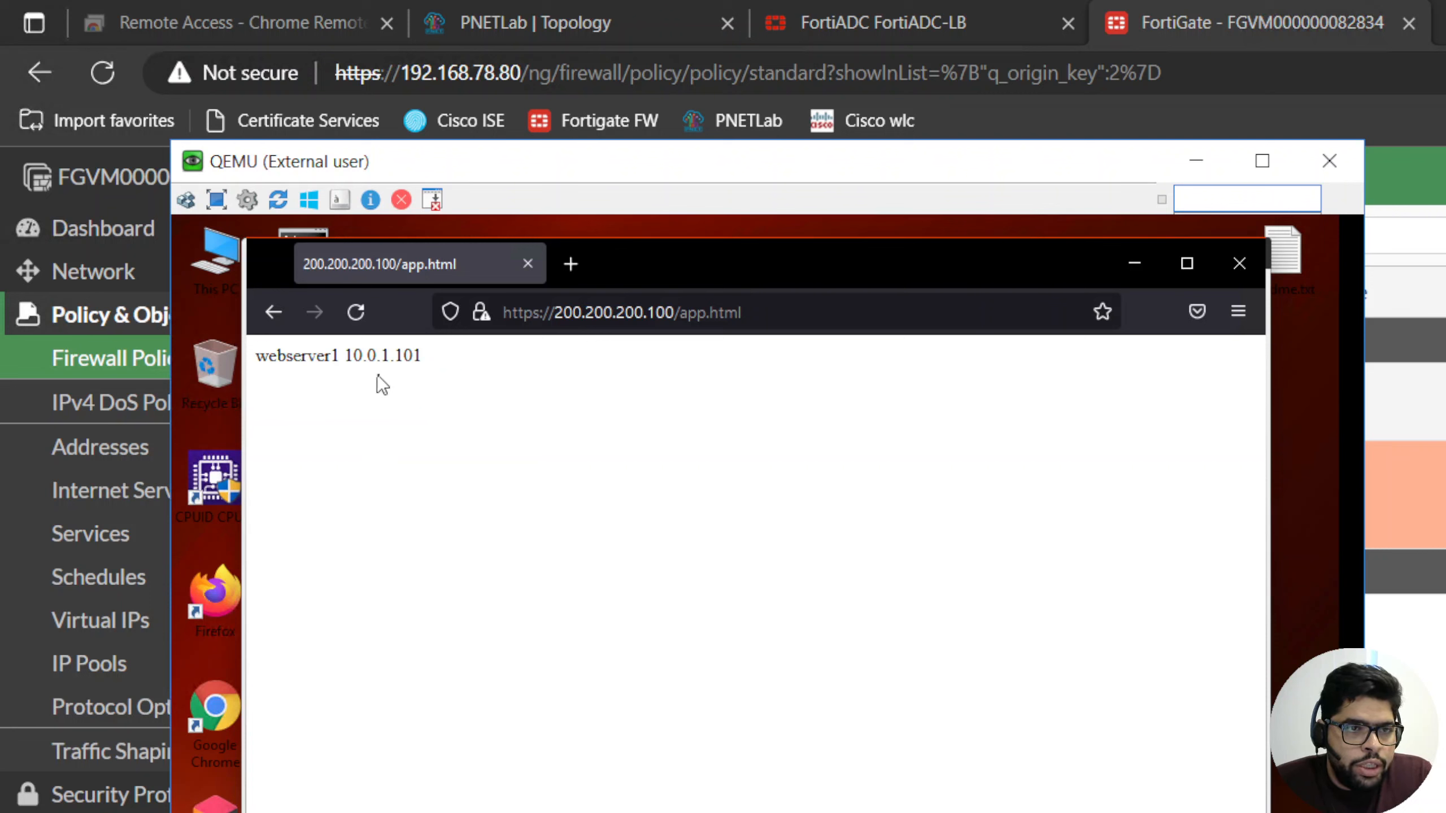
- Examine the site's certificate for its subject, issuer, validity, subject alternative names, public key, fingerprints and key usages
{"action": "left_click", "coordinate": [481, 315]}
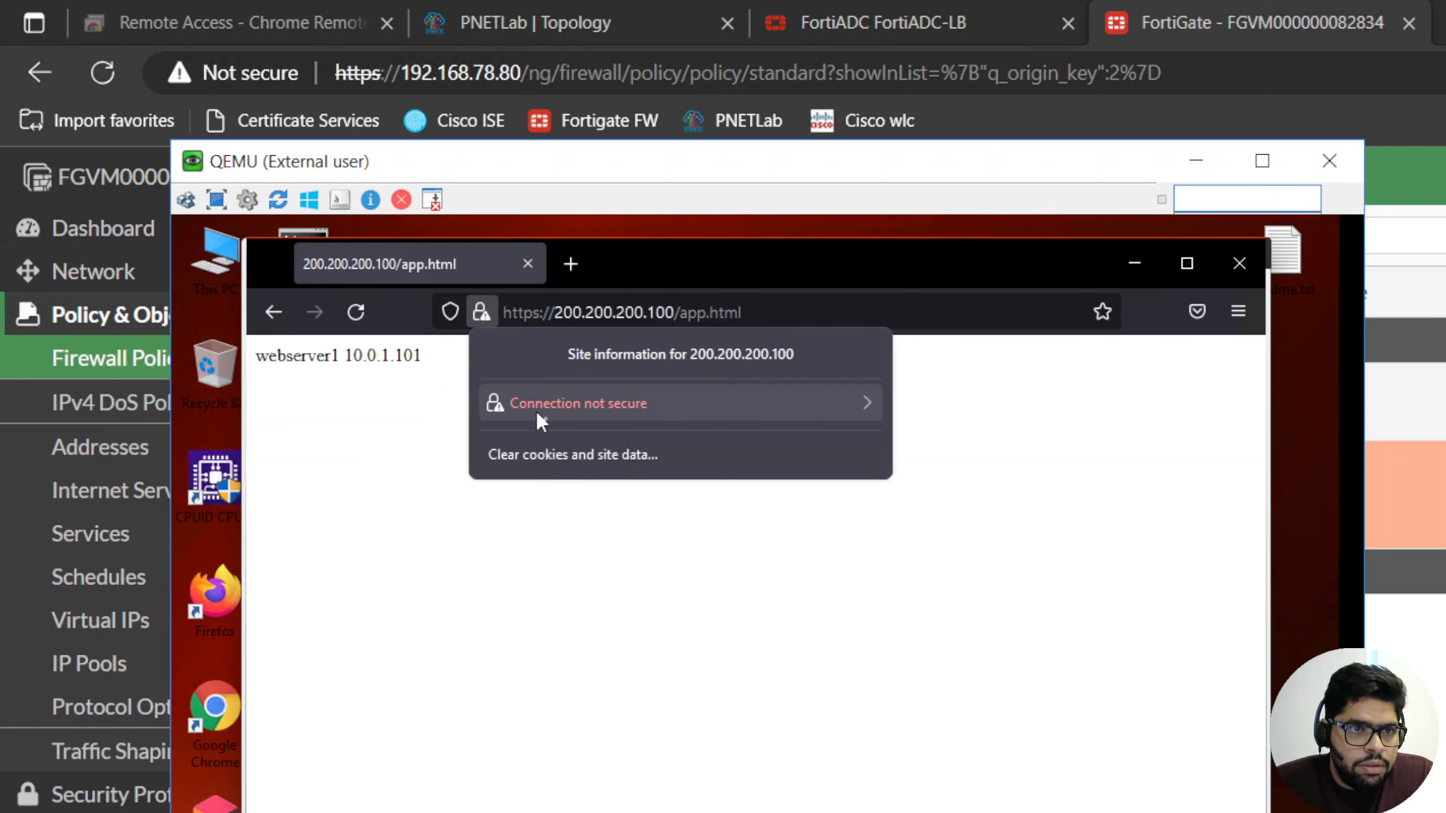
{"action": "left_click", "coordinate": [793, 403]}
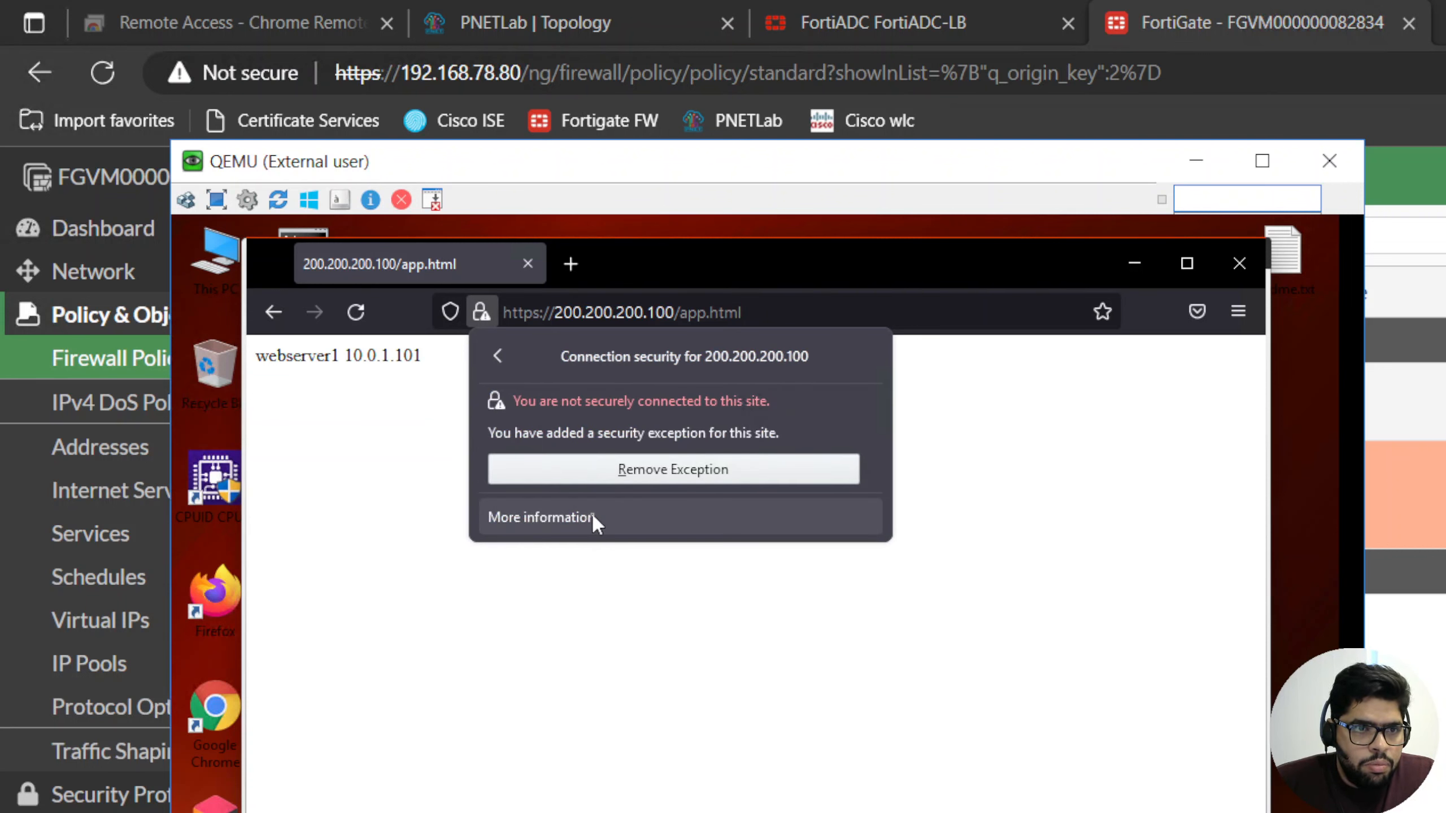
{"action": "left_click", "coordinate": [591, 518]}
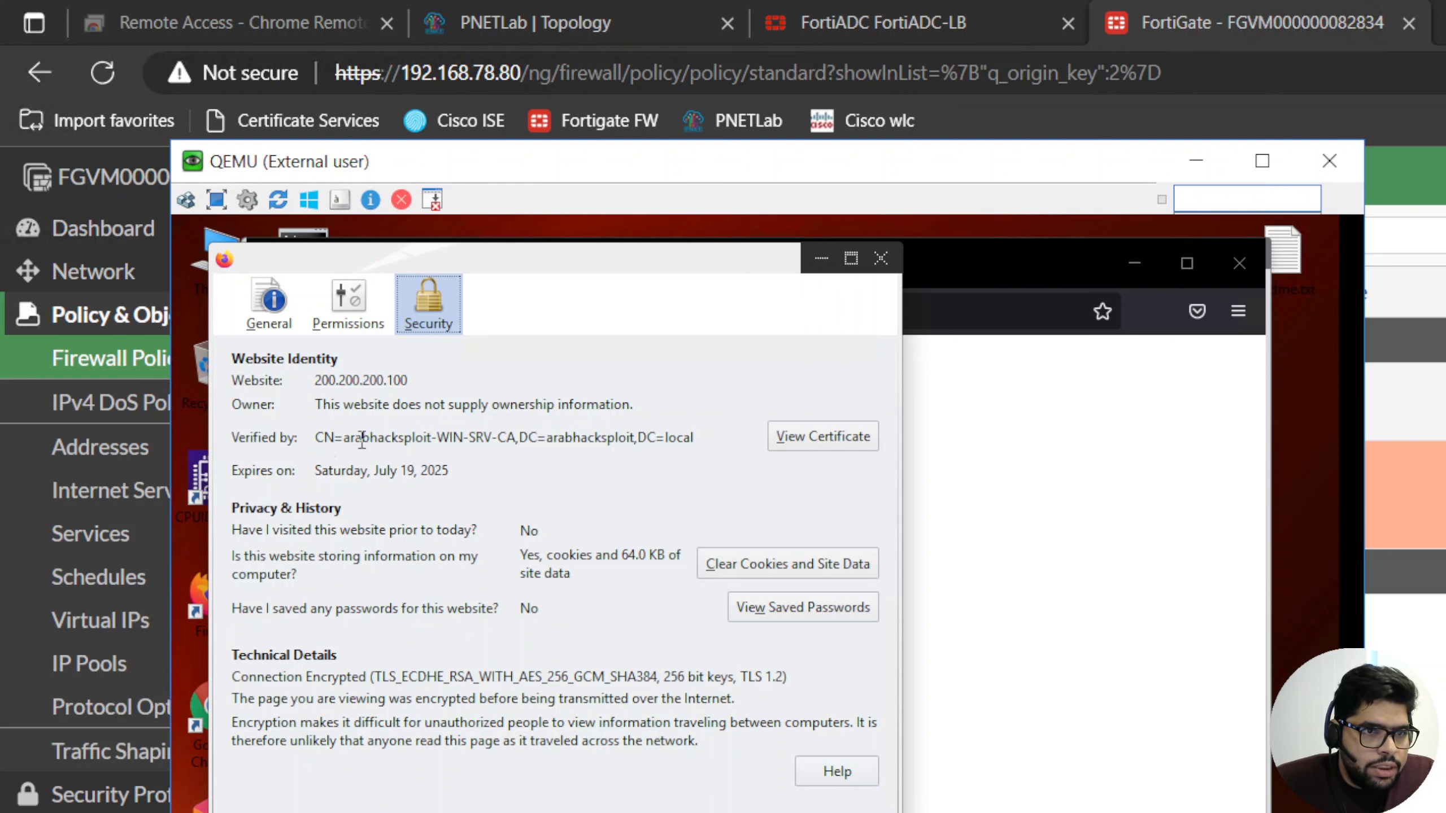
{"action": "left_click", "coordinate": [811, 440]}
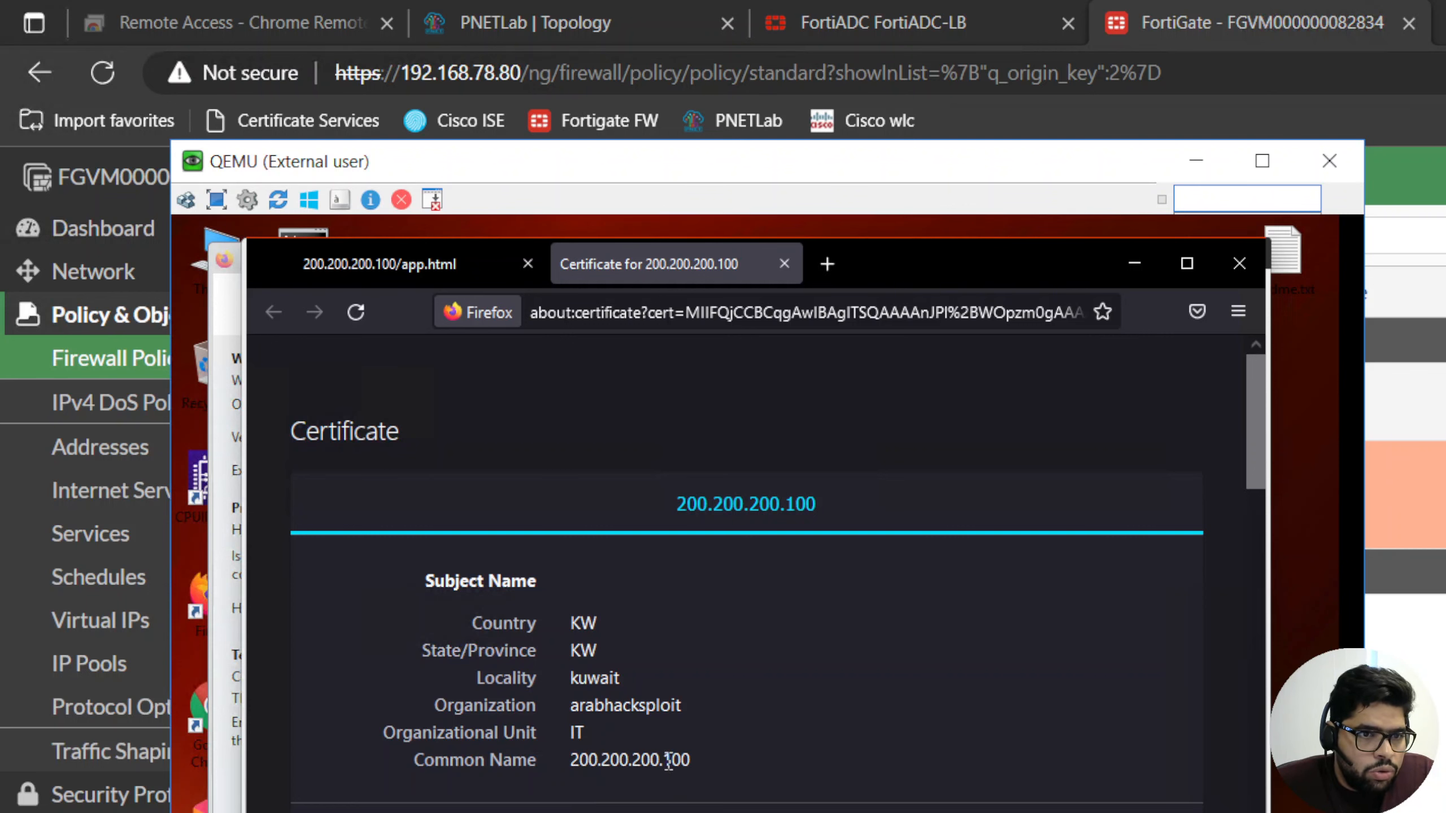
{"action": "scroll", "coordinate": [668, 760], "scroll_direction": "down", "scroll_amount": 5}
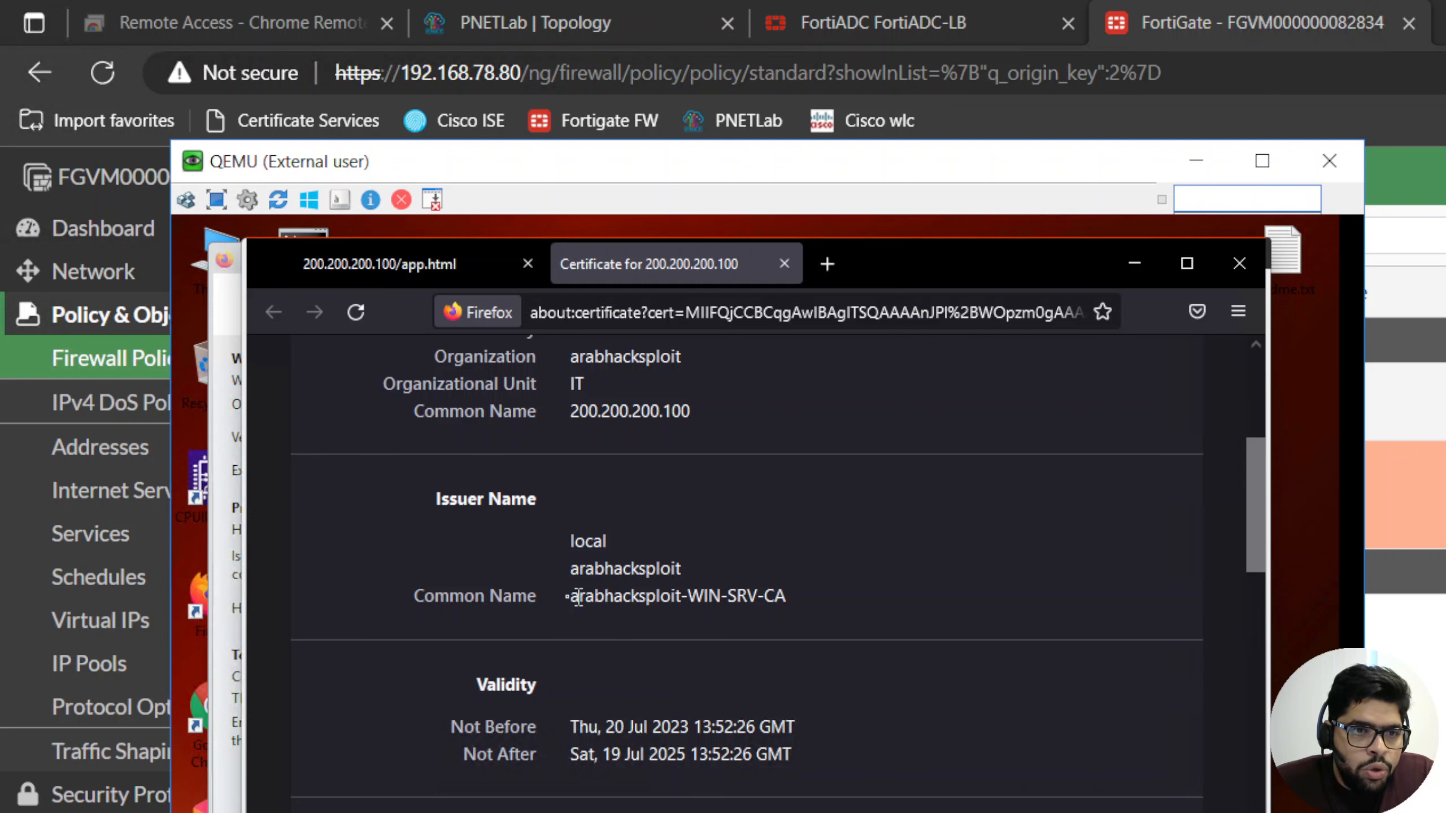
{"action": "scroll", "coordinate": [884, 636], "scroll_direction": "down", "scroll_amount": 2}
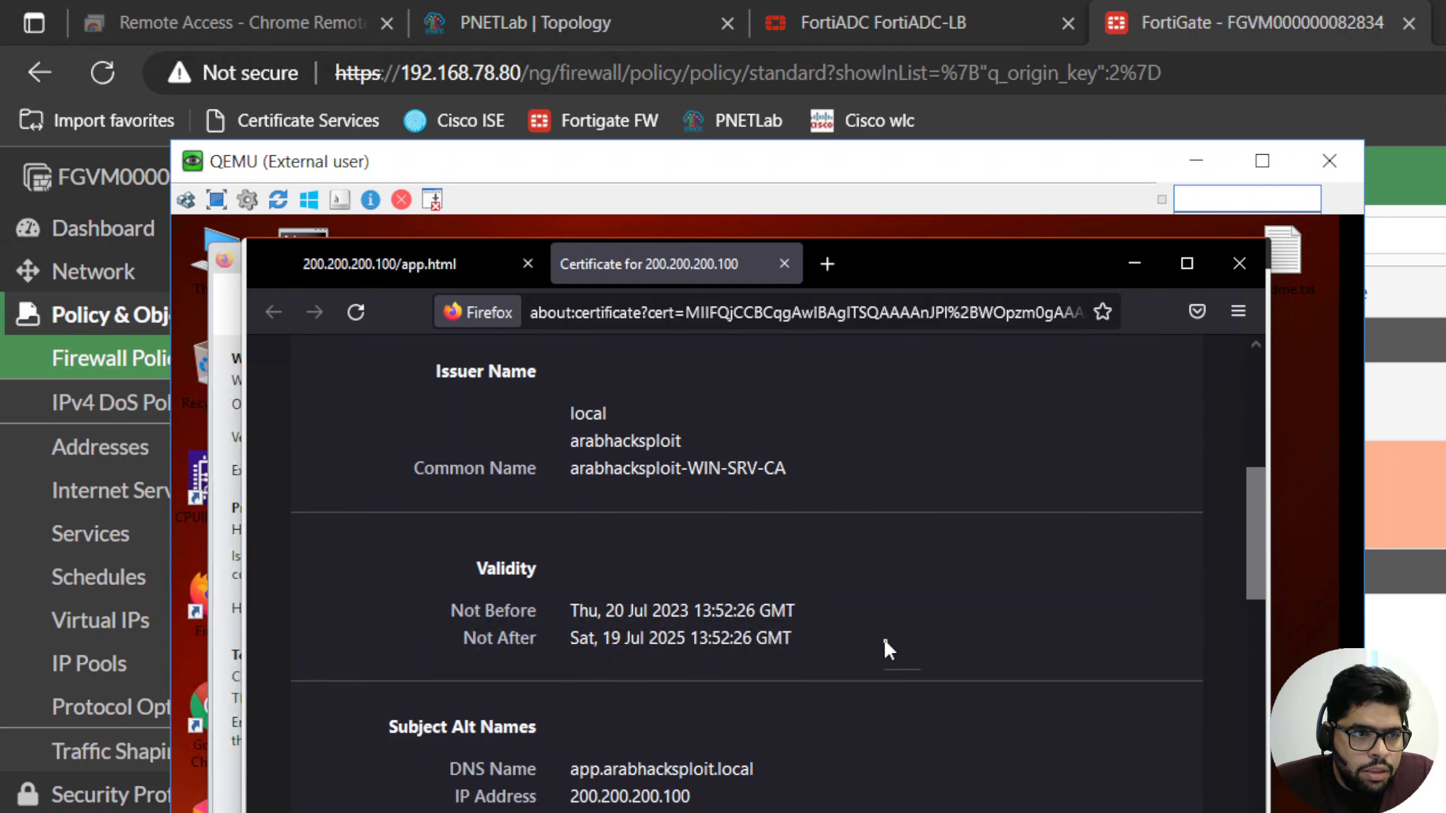
{"action": "scroll", "coordinate": [884, 641], "scroll_direction": "down", "scroll_amount": 3}
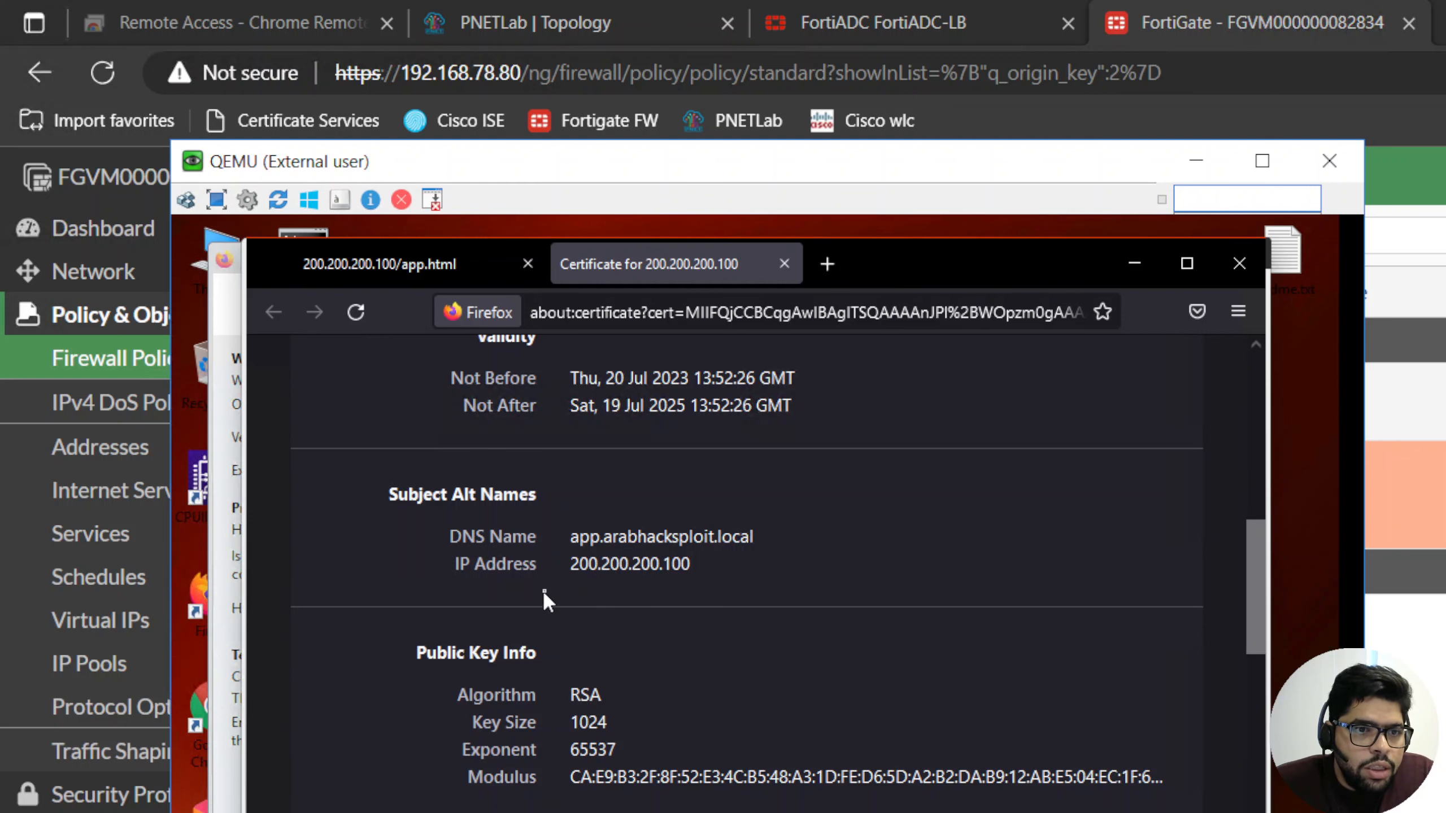
{"action": "scroll", "coordinate": [730, 629], "scroll_direction": "down", "scroll_amount": 3}
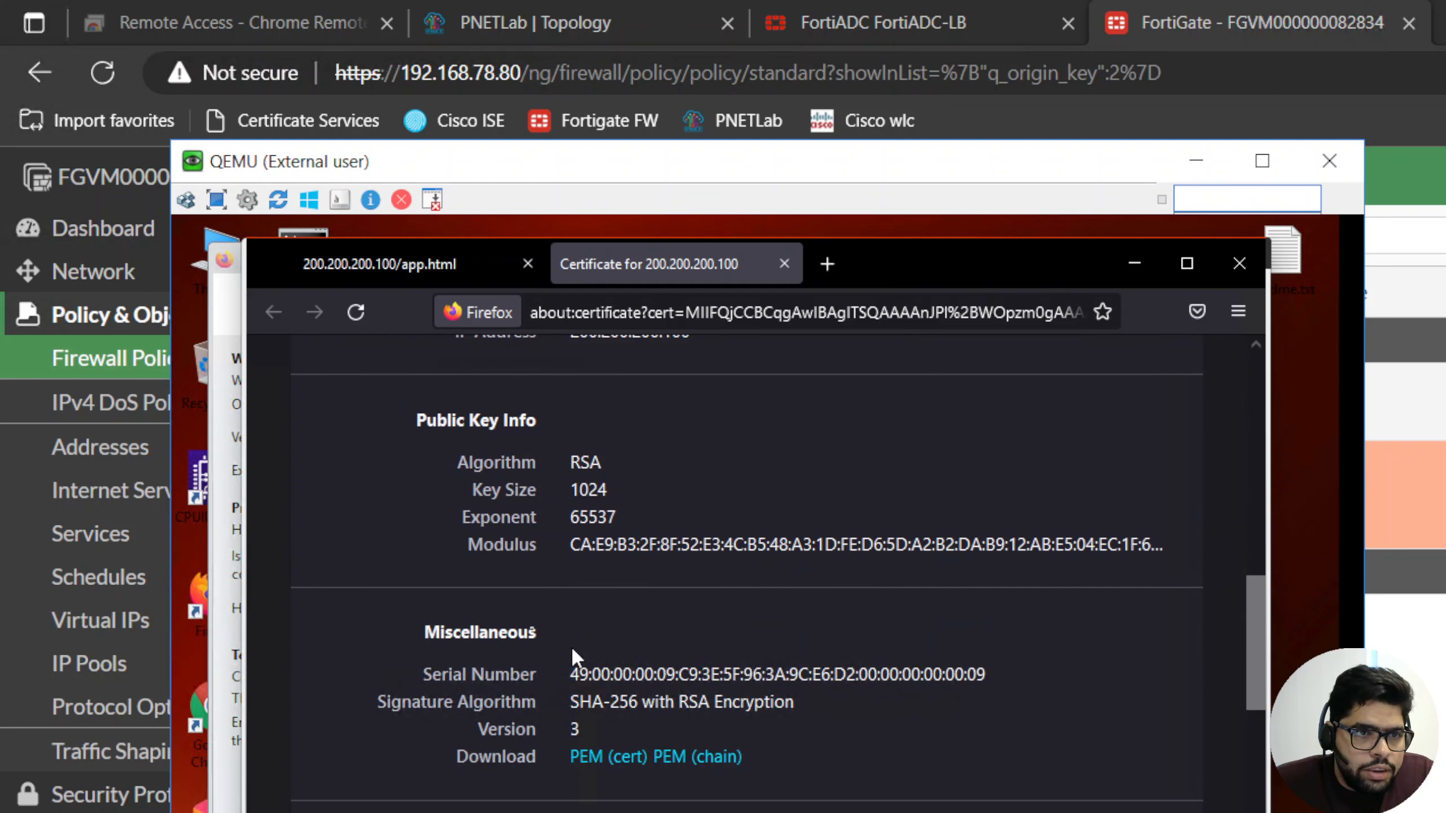
{"action": "scroll", "coordinate": [703, 633], "scroll_direction": "down", "scroll_amount": 4}
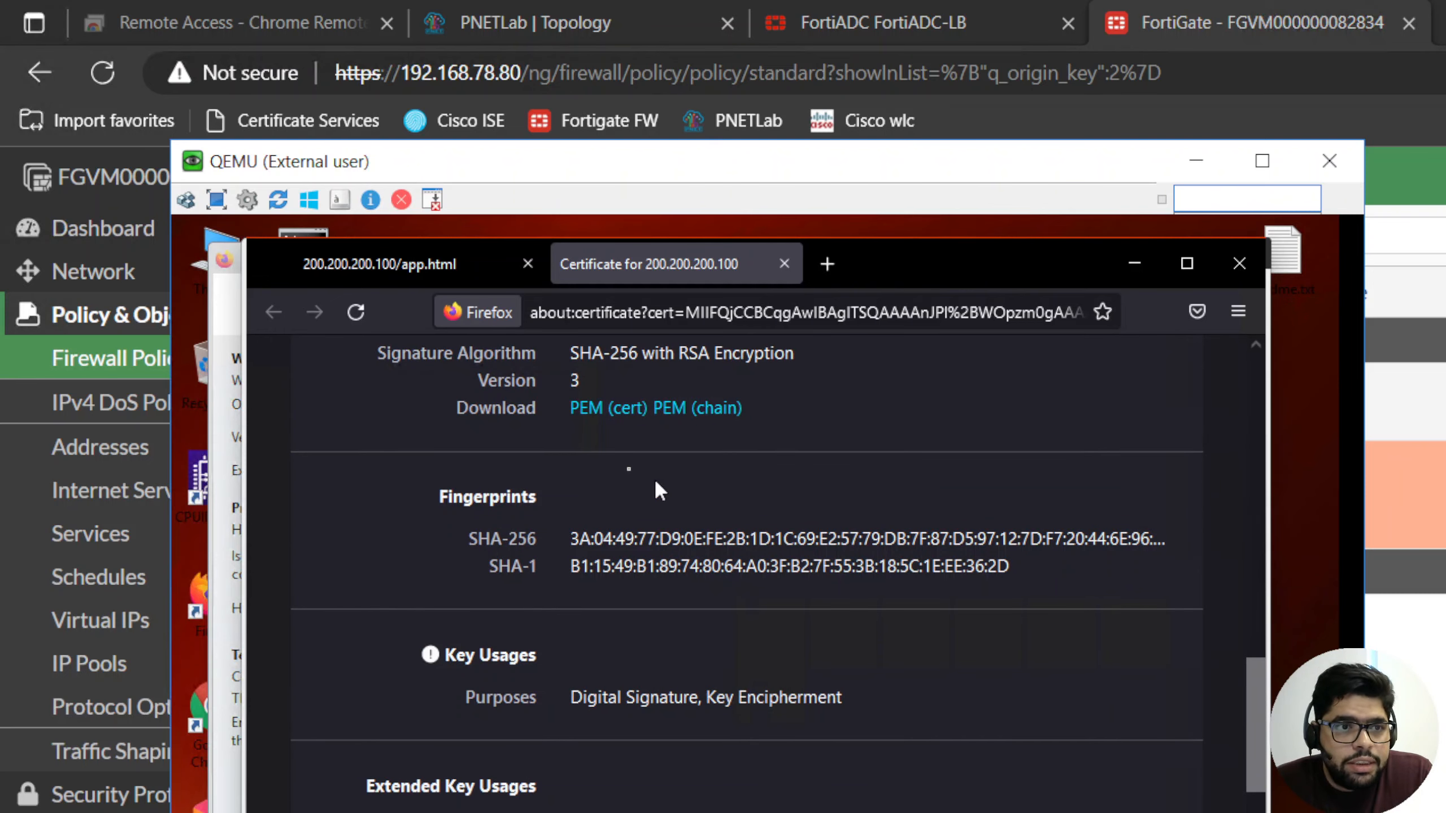
- Return to the app.html page and open the current user's certificate manager by running certmgr.msc in a Command Prompt
{"action": "left_click", "coordinate": [458, 264]}
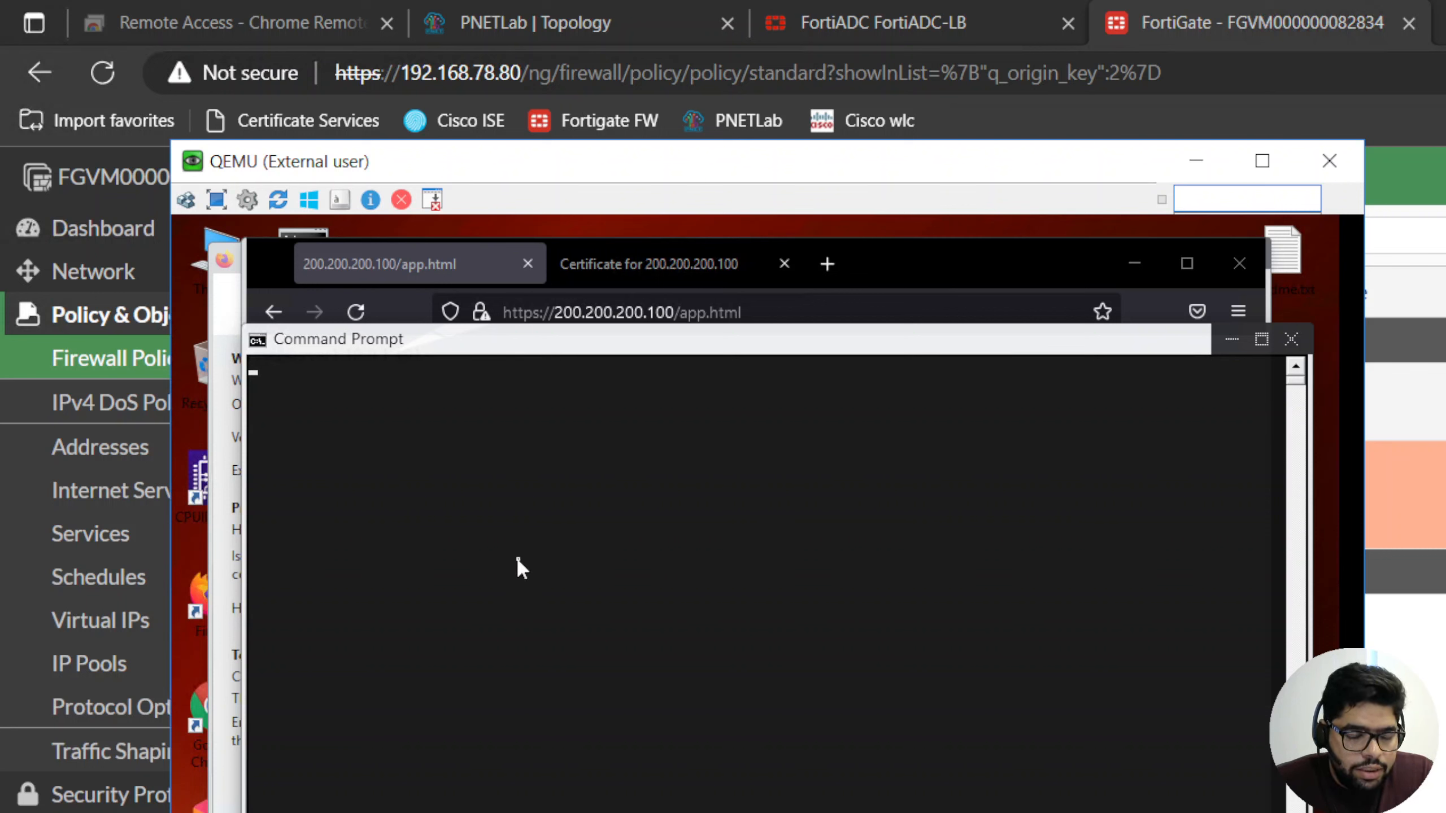
{"action": "left_click", "coordinate": [519, 559]}
{"action": "key", "text": "Escape"}
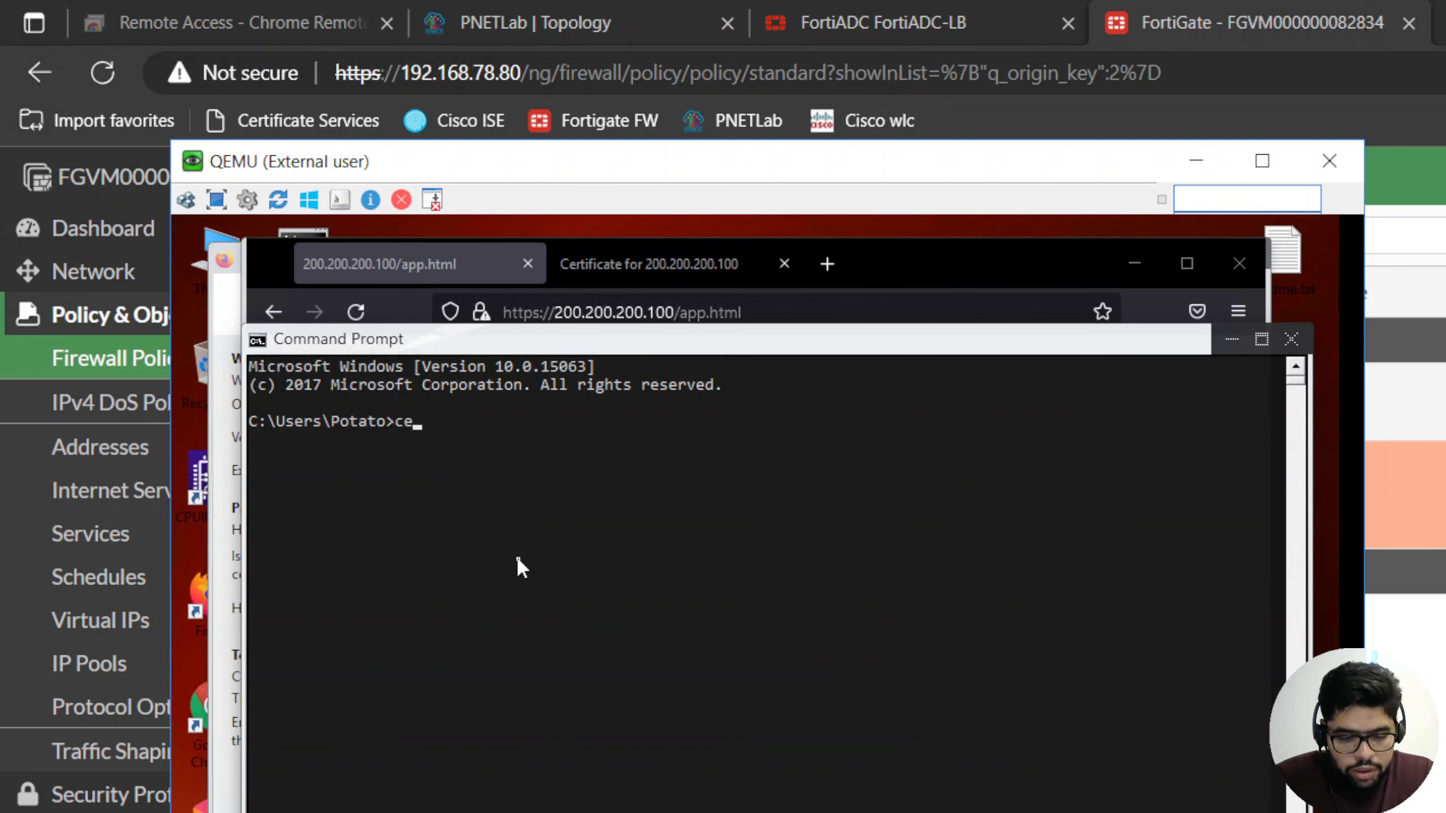
{"action": "type", "text": "certmngr.msc"}
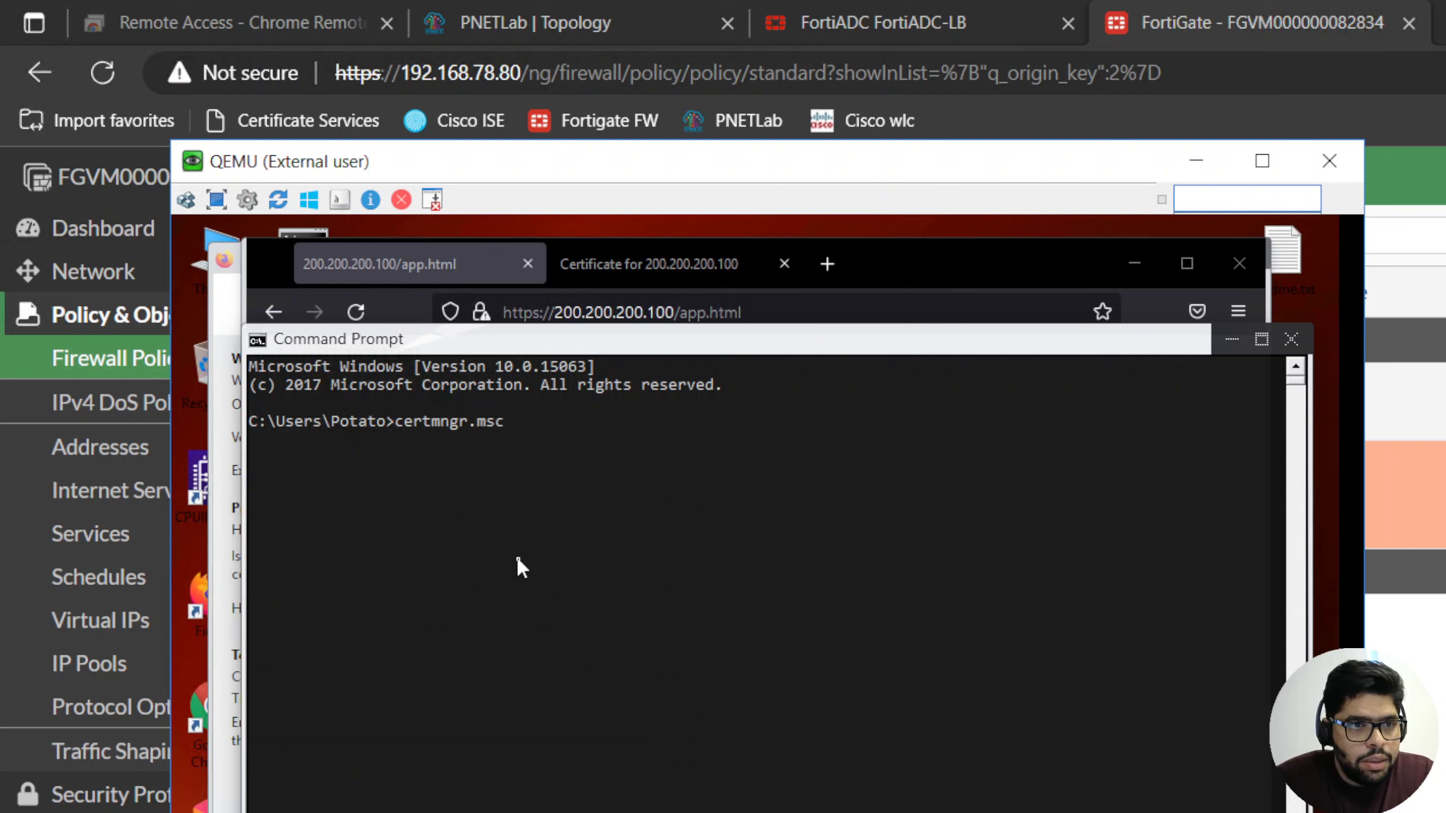
{"action": "key", "text": "Return"}
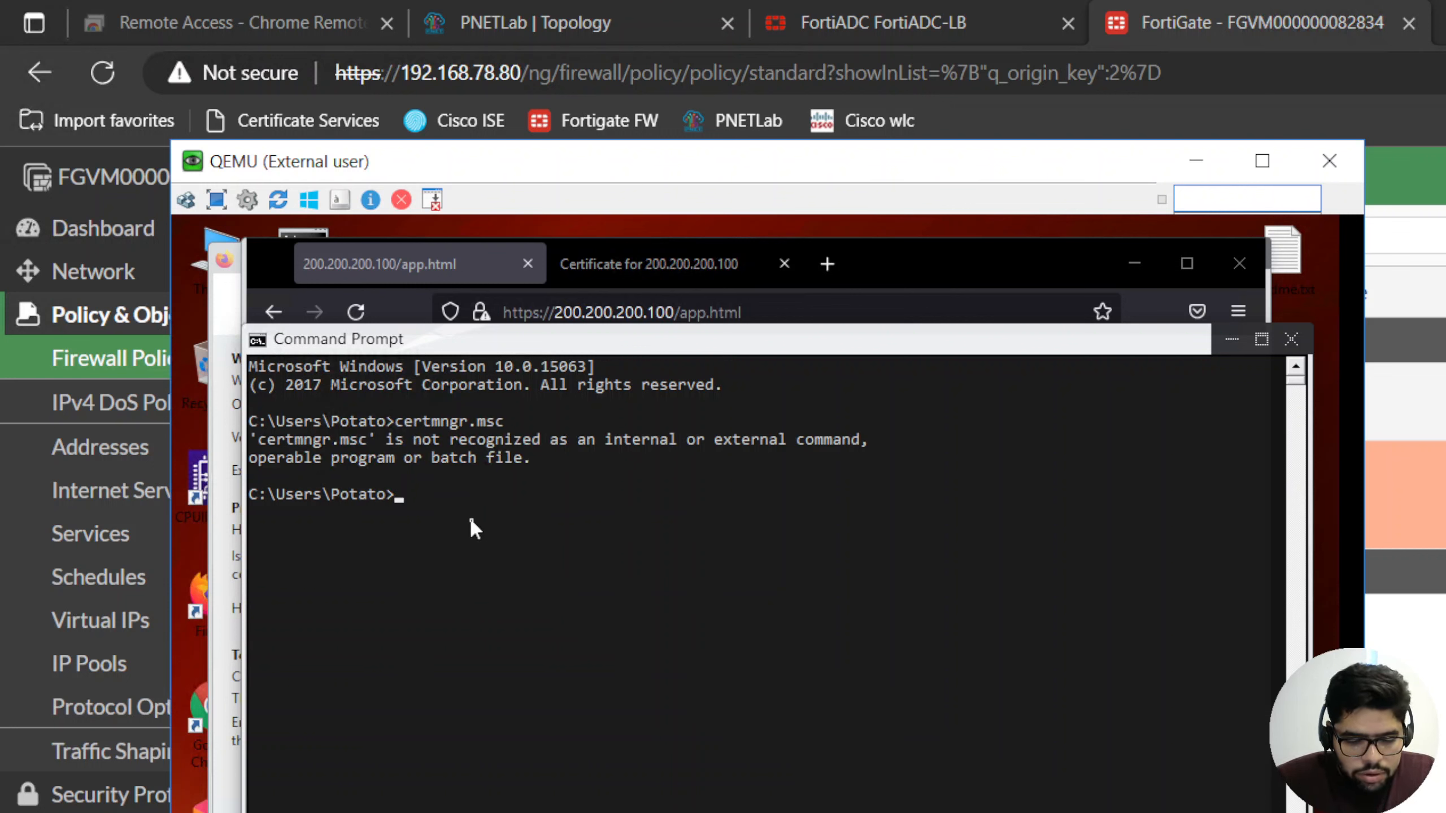
{"action": "type", "text": "certmg"}
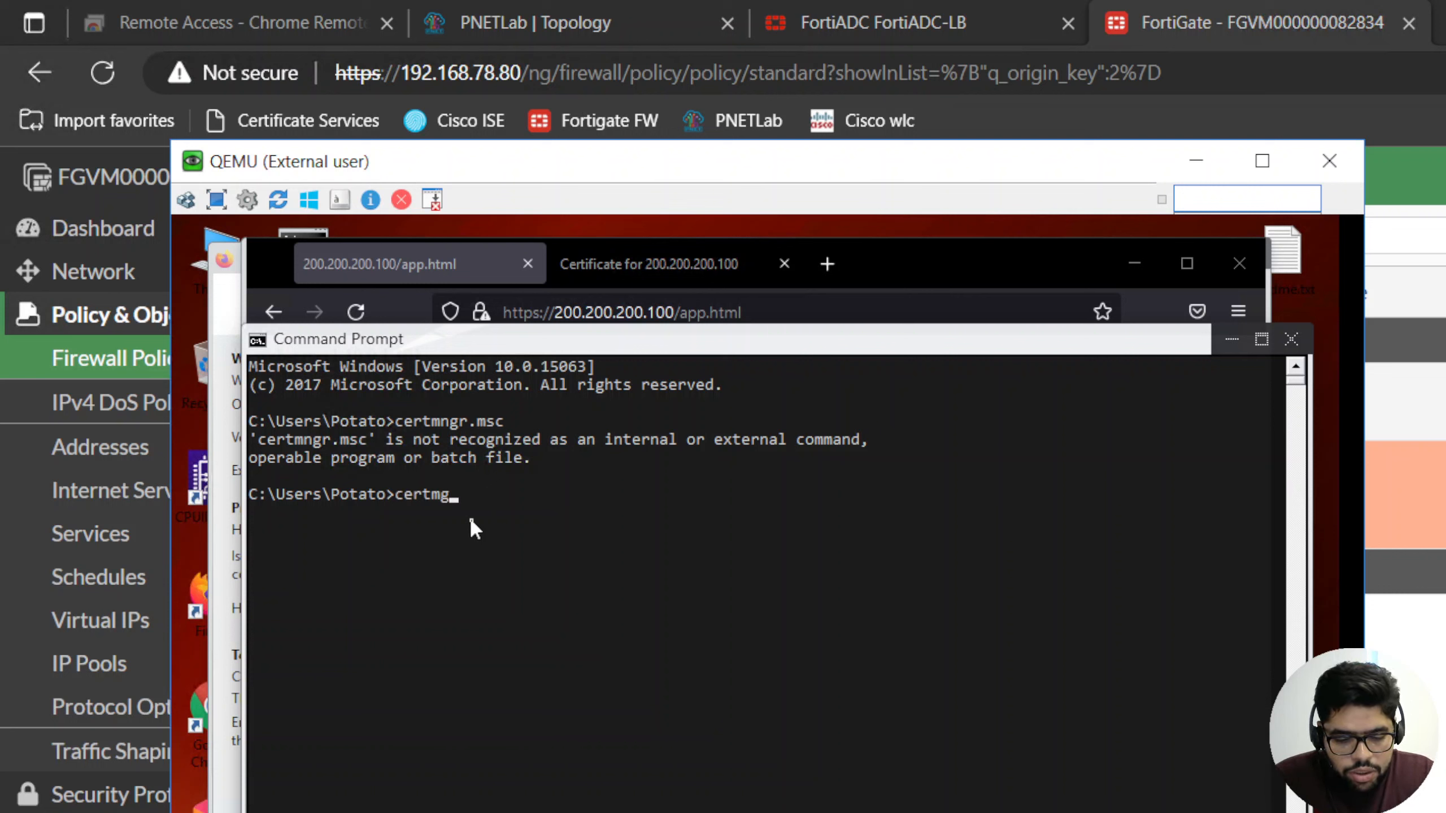
{"action": "type", "text": "r."}
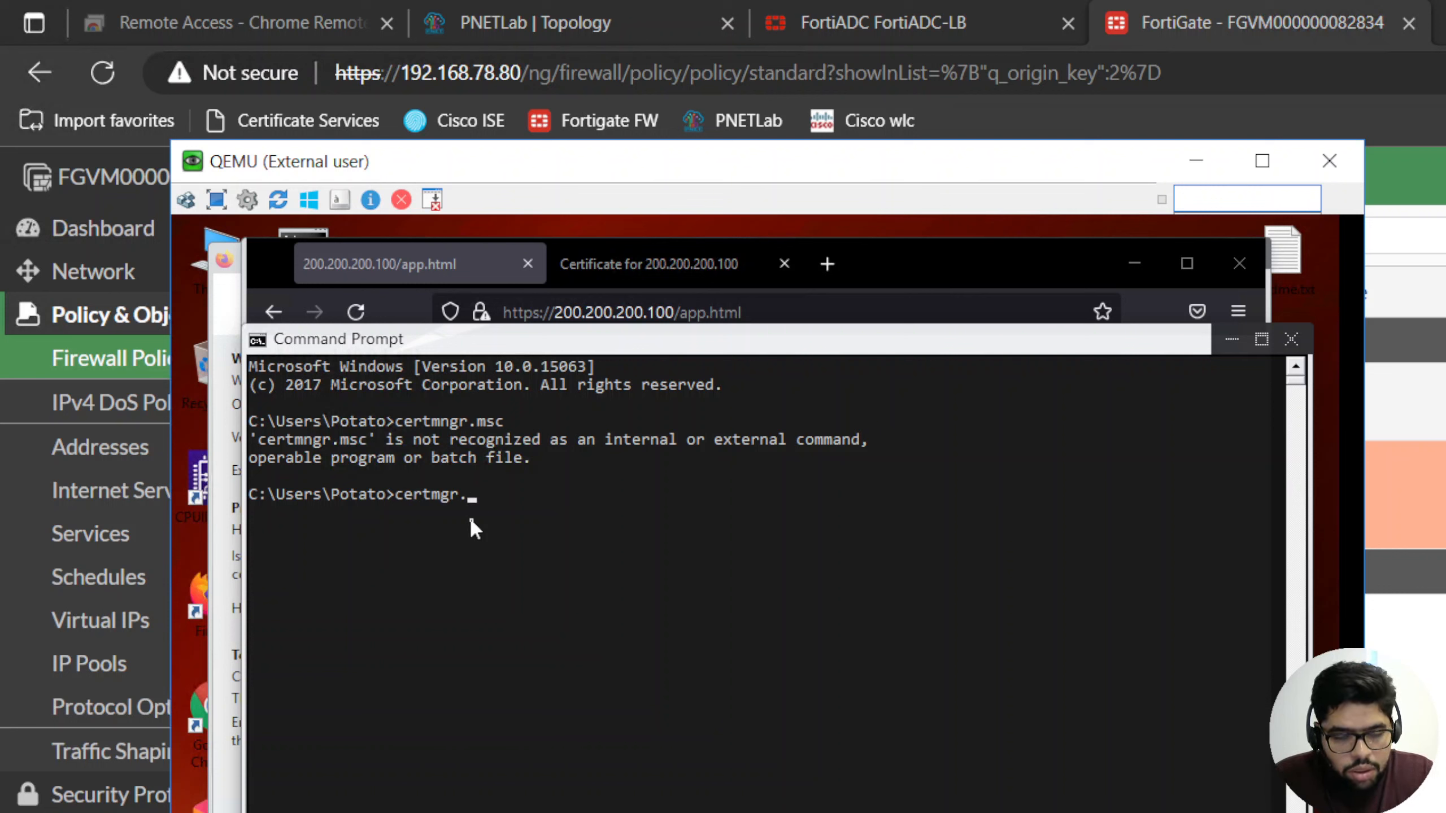
{"action": "type", "text": "msc"}
{"action": "key", "text": "Return"}
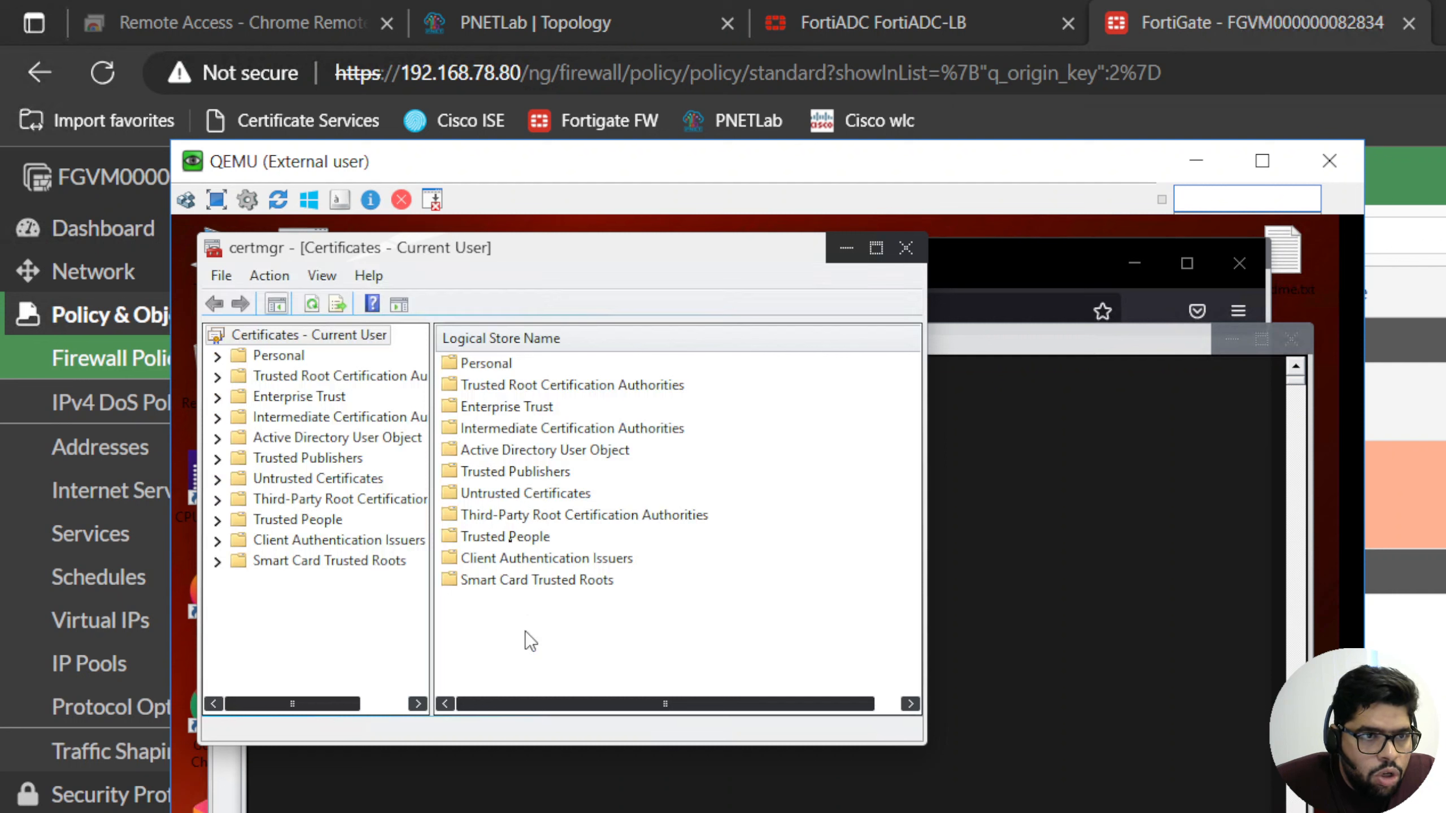
- Examine the certificates in the Trusted Root Certification Authorities store for the issuing CA, and close the certificate manager and Command Prompt
{"action": "double_click", "coordinate": [364, 375]}
{"action": "double_click", "coordinate": [523, 364]}
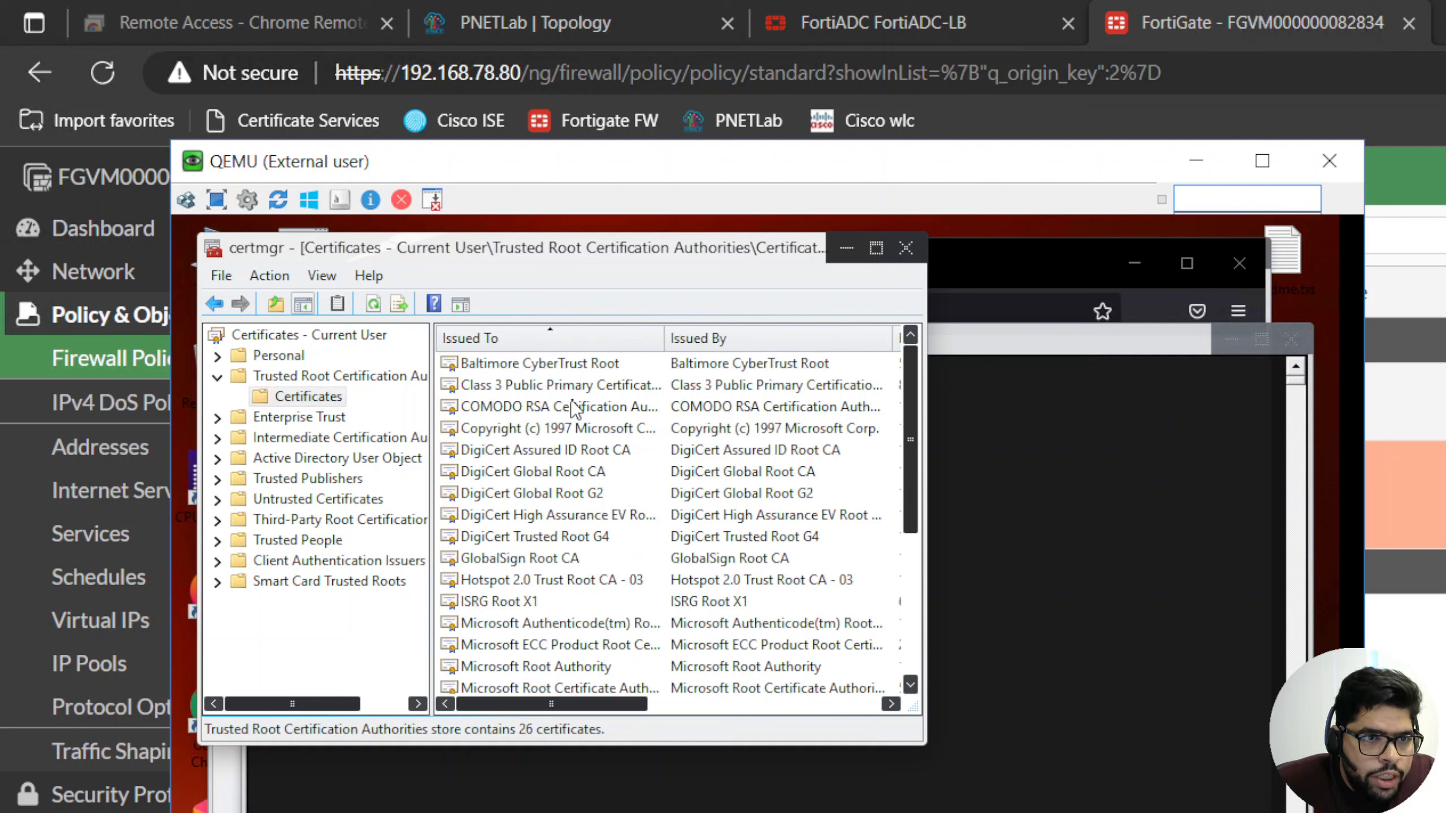
{"action": "scroll", "coordinate": [575, 409], "scroll_direction": "down", "scroll_amount": 1}
{"action": "scroll", "coordinate": [574, 409], "scroll_direction": "down", "scroll_amount": 1}
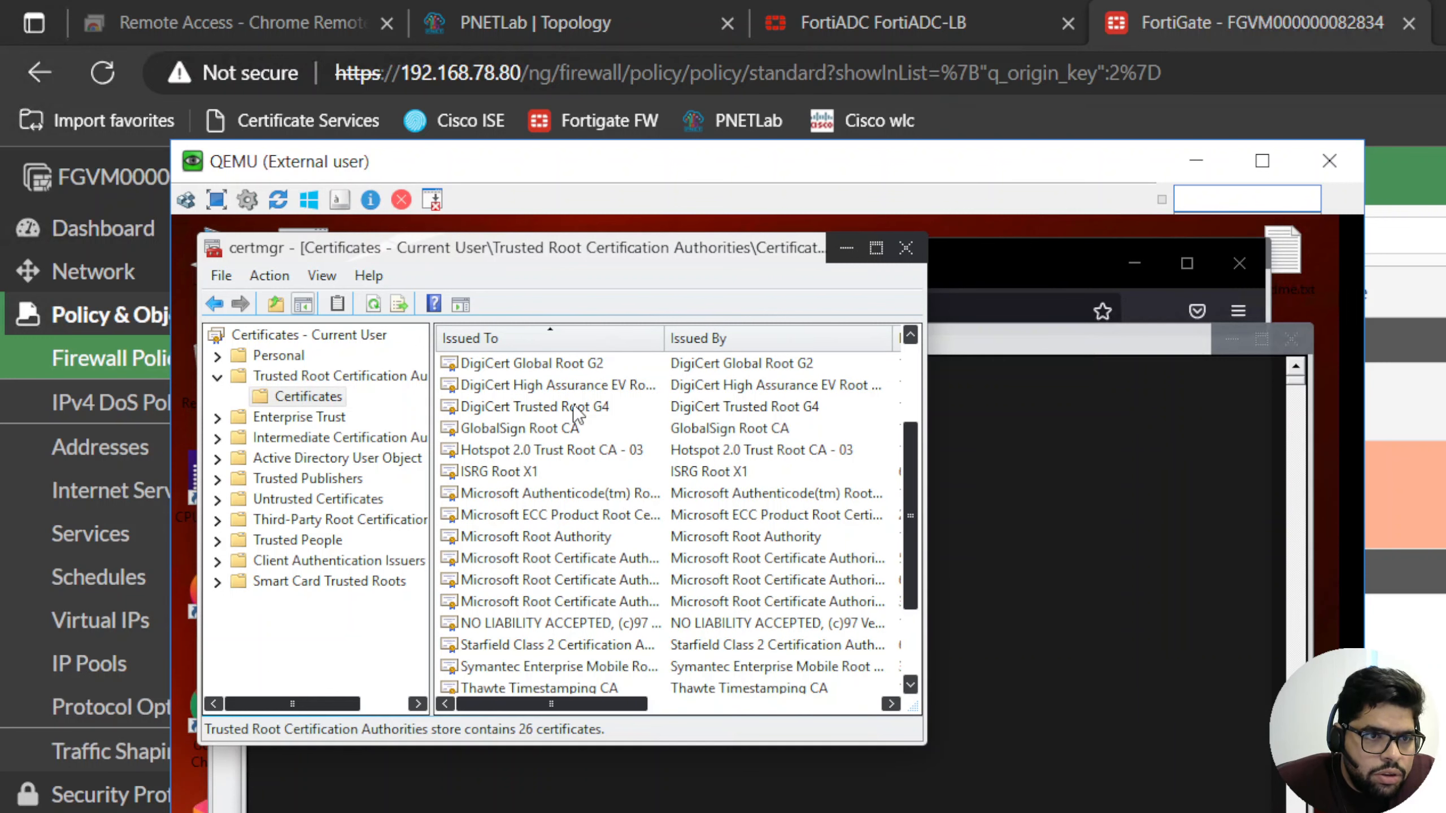
{"action": "scroll", "coordinate": [575, 411], "scroll_direction": "down", "scroll_amount": 2}
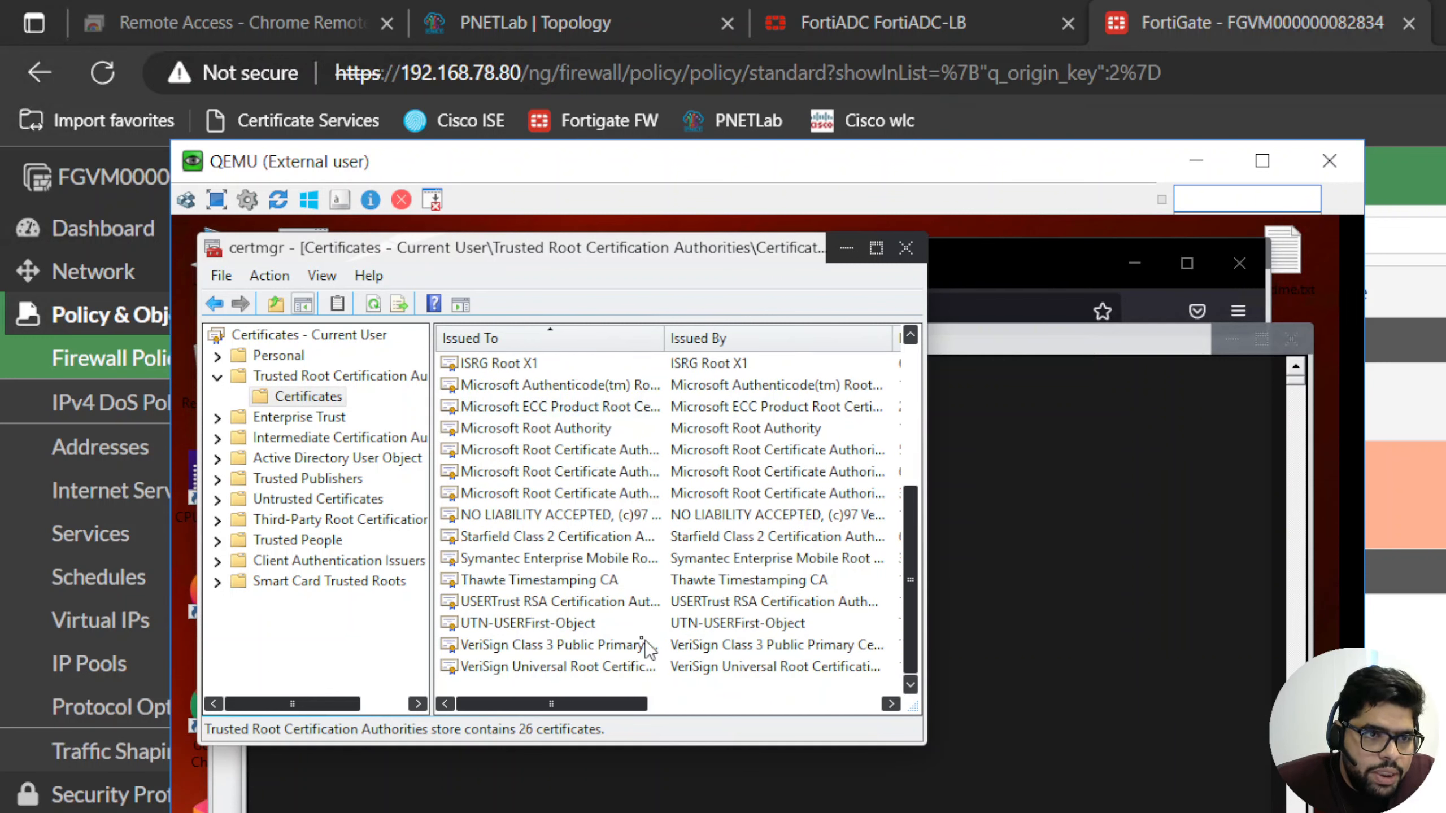
{"action": "scroll", "coordinate": [635, 604], "scroll_direction": "up", "scroll_amount": 3}
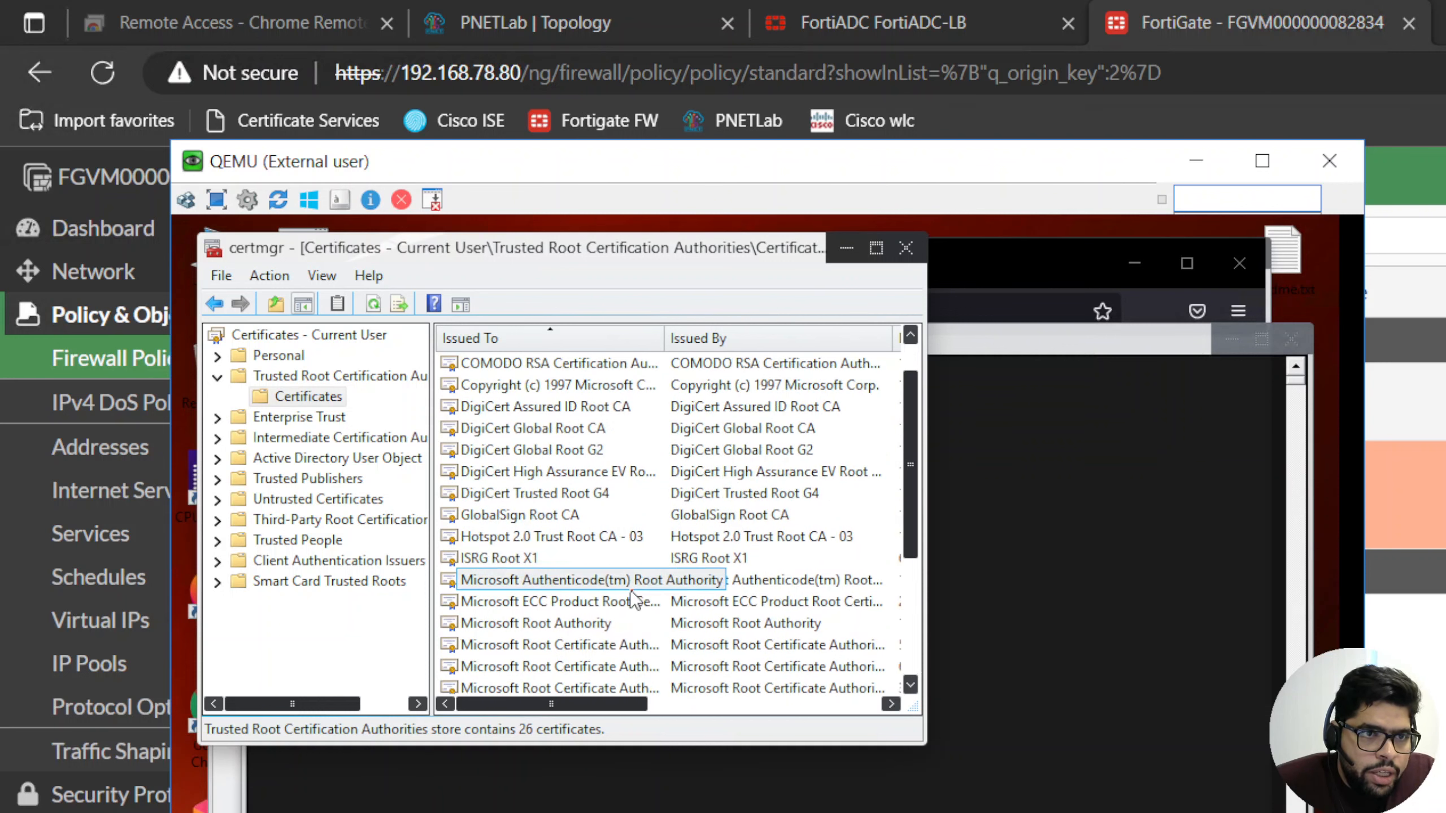
{"action": "scroll", "coordinate": [635, 599], "scroll_direction": "up", "scroll_amount": 1}
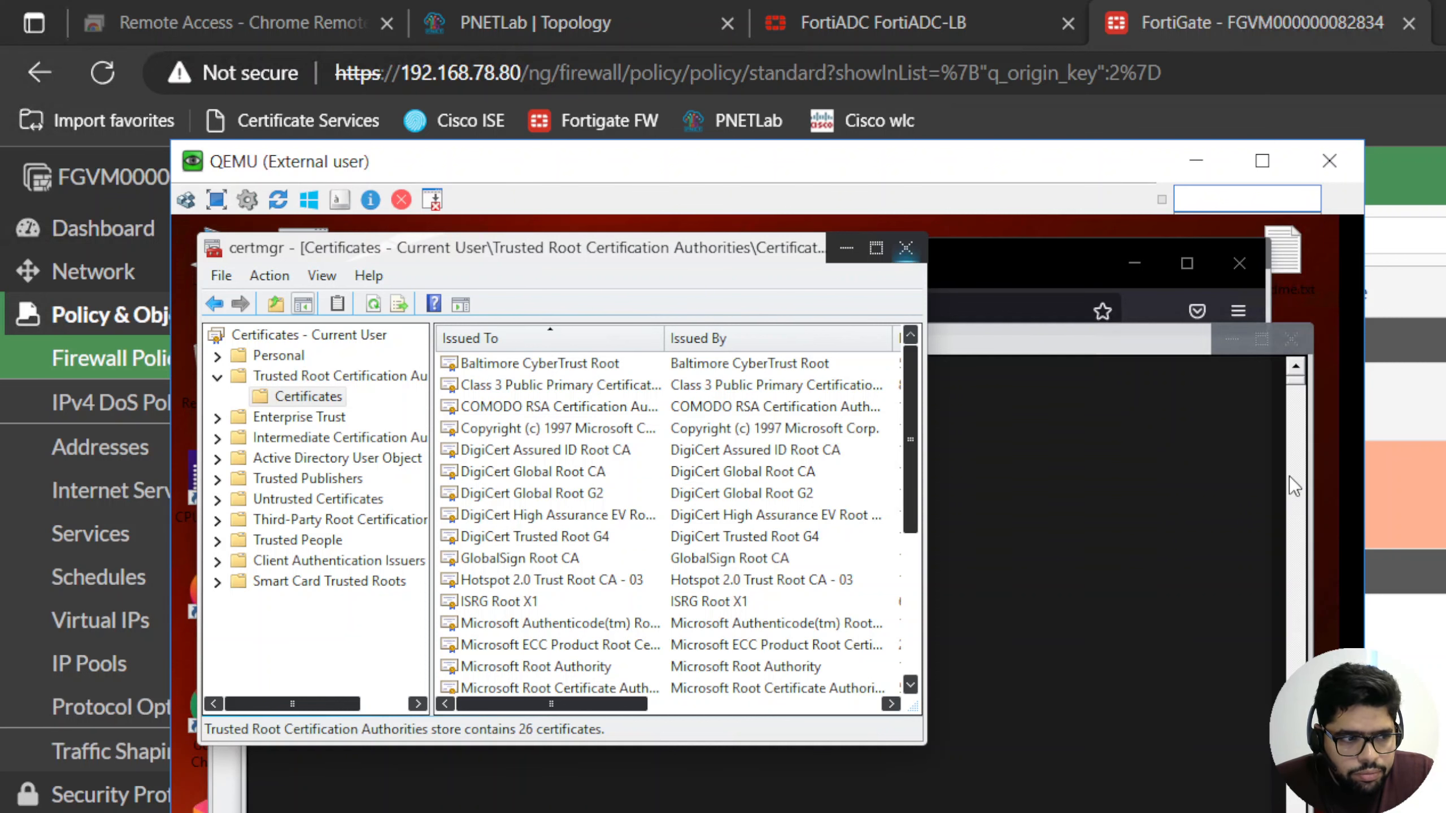
{"action": "left_click", "coordinate": [905, 256]}
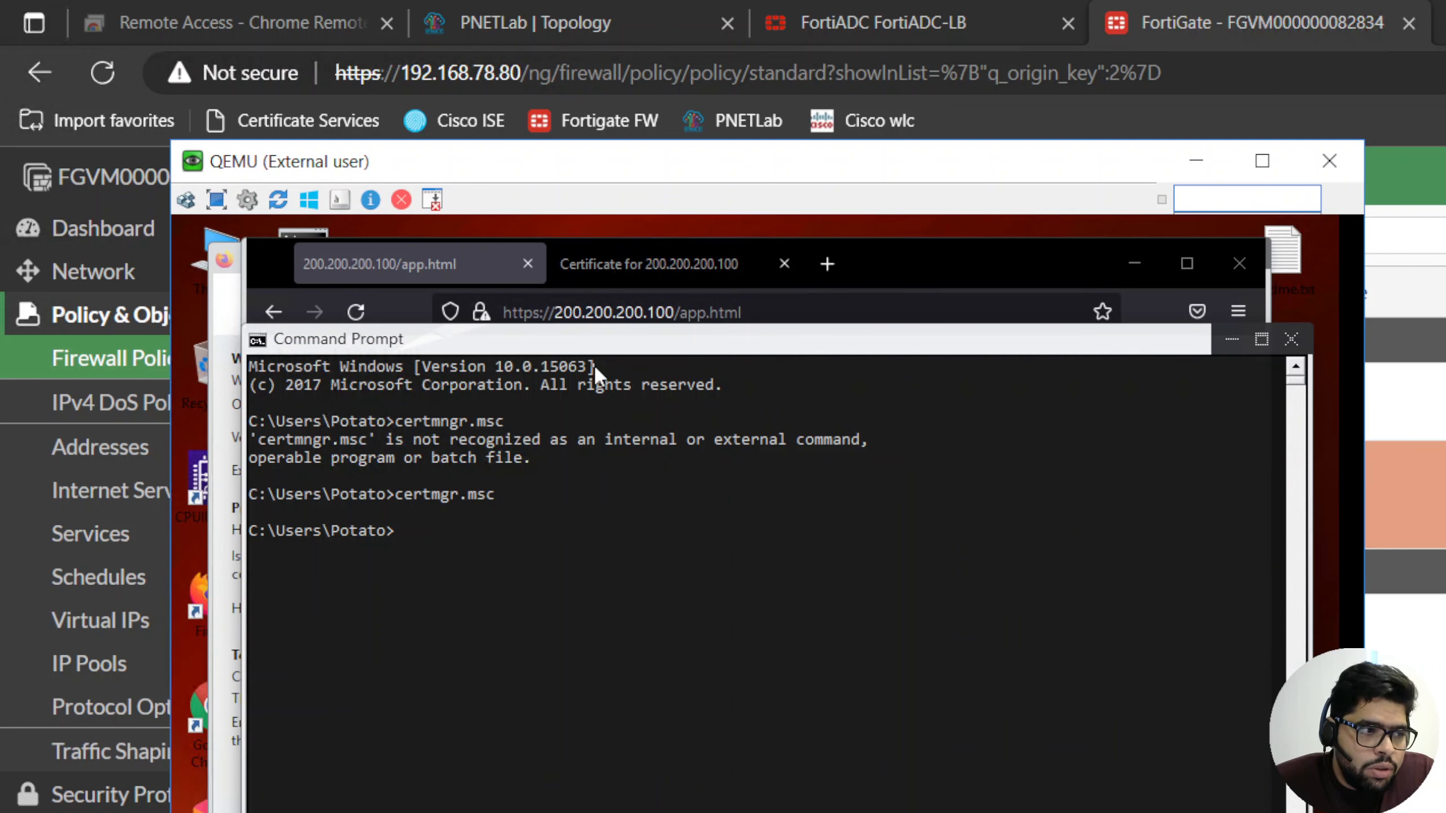
{"action": "left_click", "coordinate": [1303, 340]}
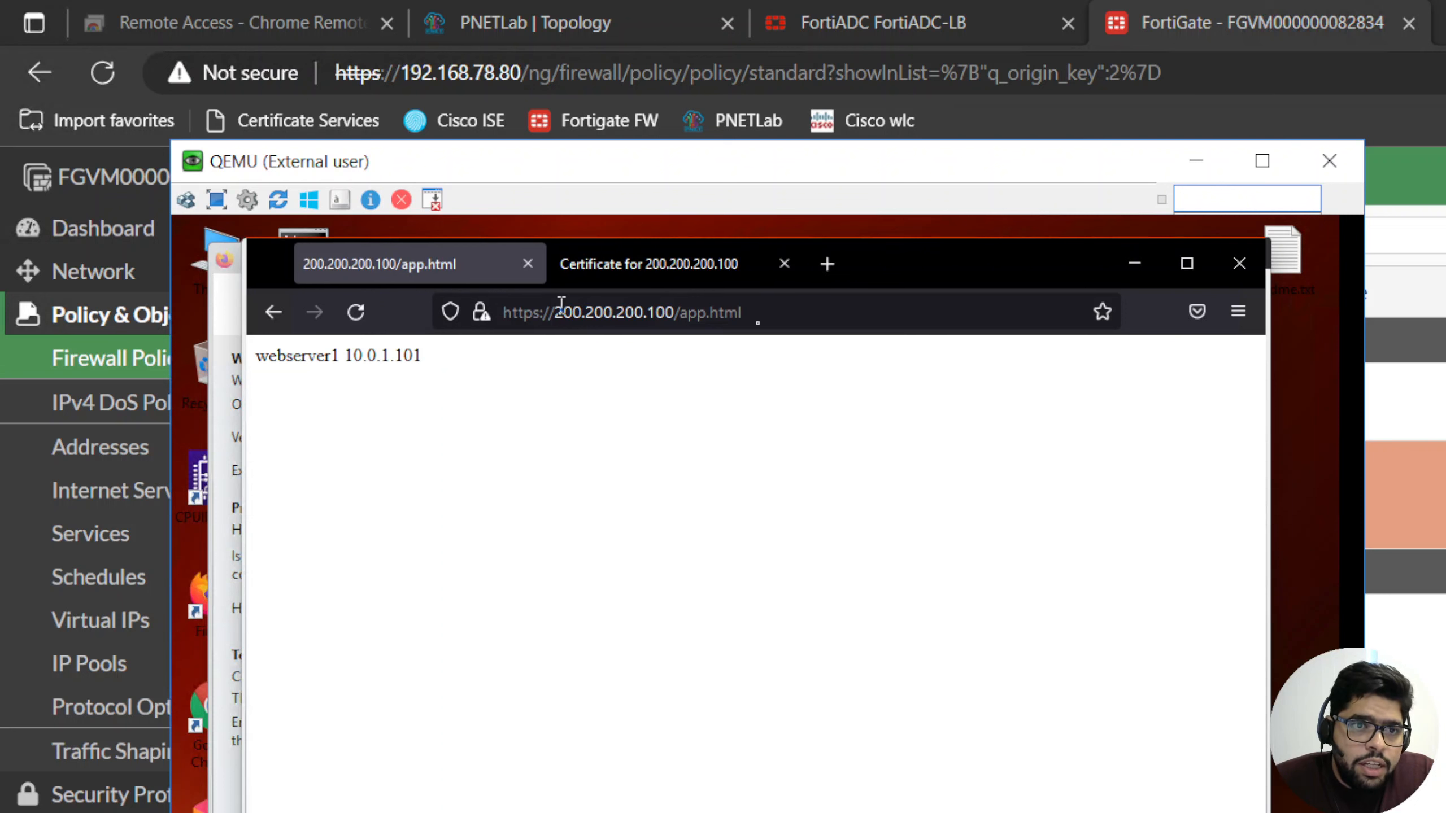
{"action": "left_click_drag", "start_coordinate": [740, 313], "coordinate": [573, 313]}
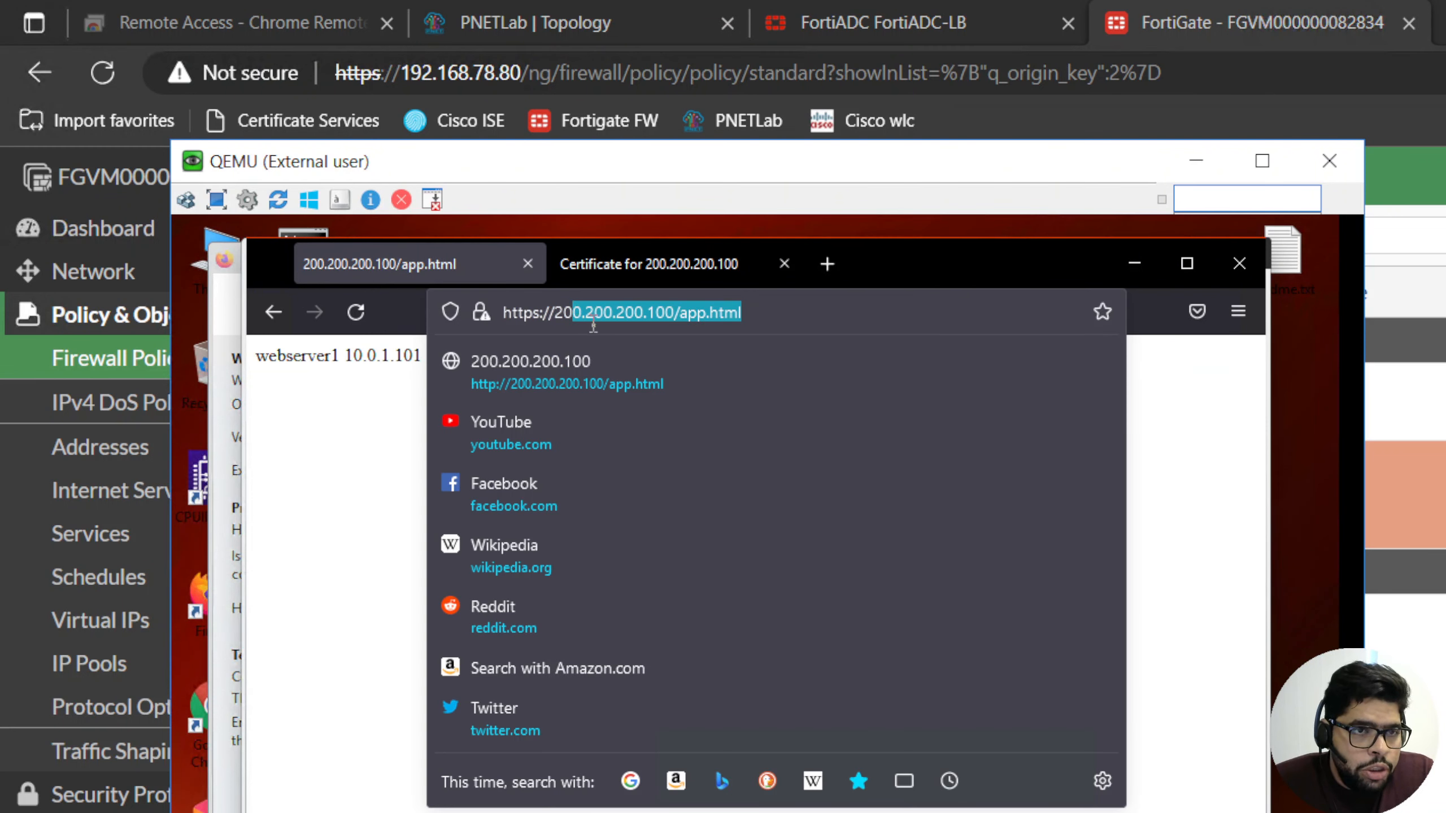
{"action": "left_click", "coordinate": [831, 316]}
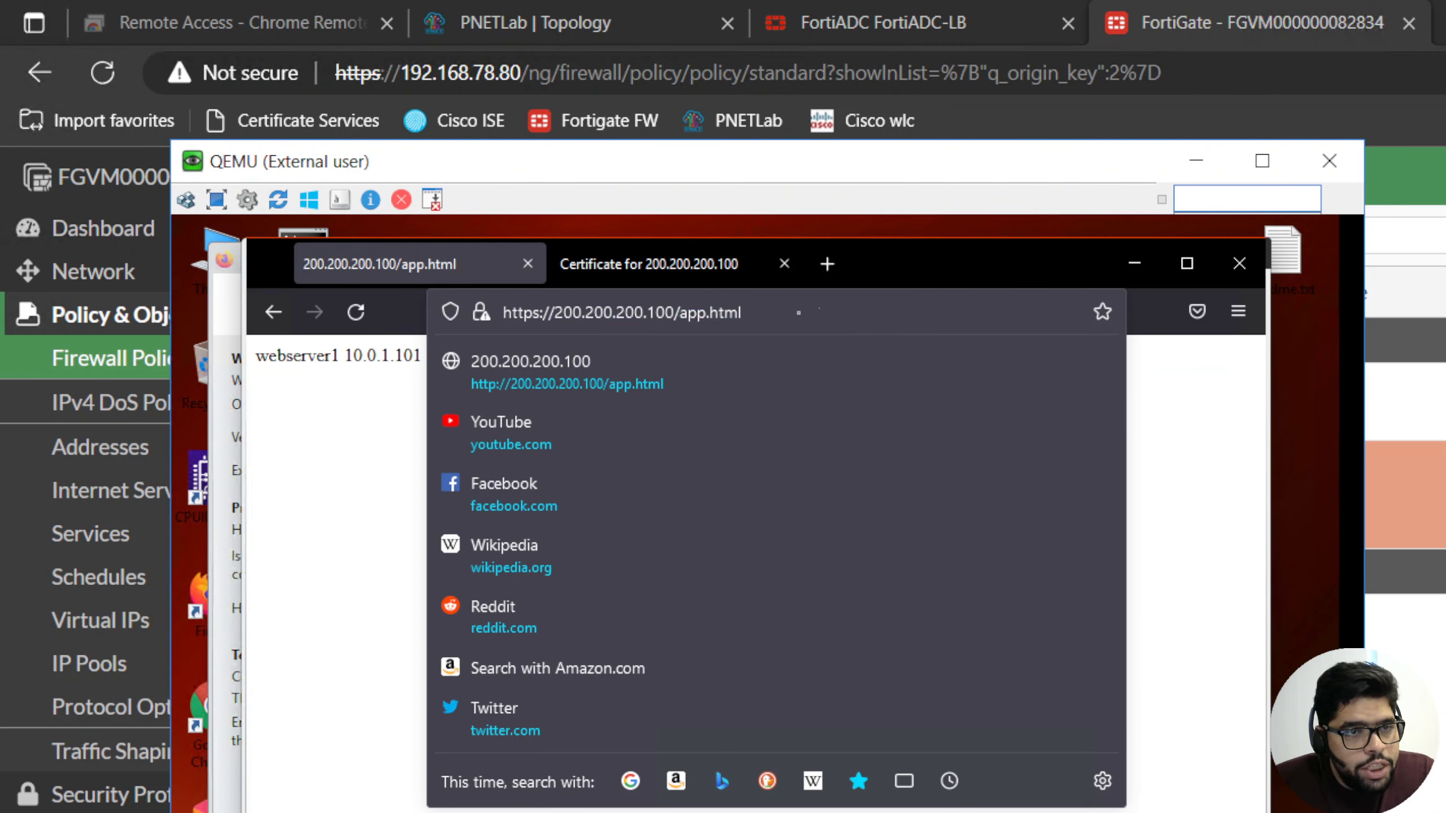
{"action": "left_click", "coordinate": [1198, 452]}
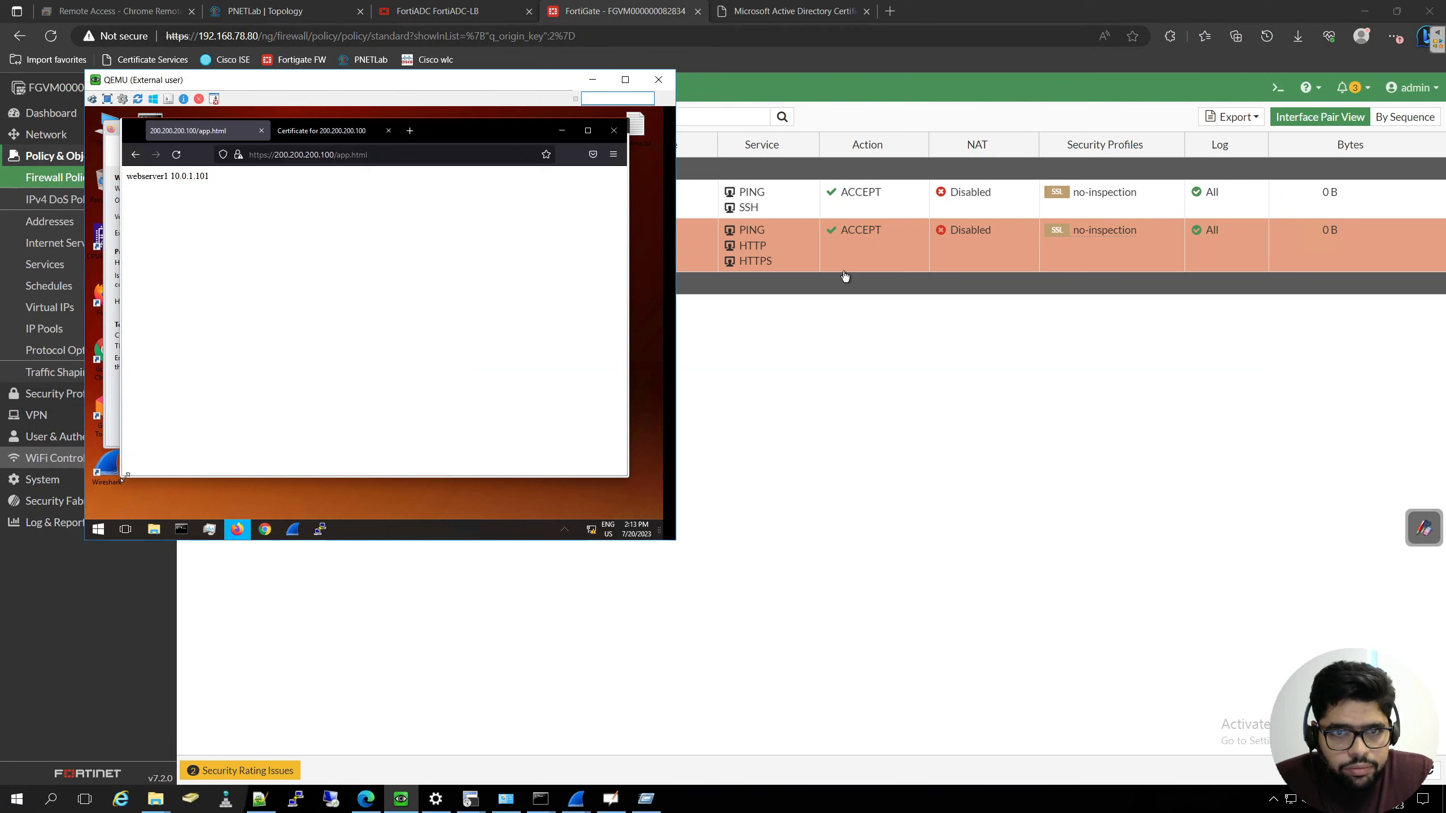
- Switch to FortiADC and try to save the webservers-HTTPS-VIP virtual server with HTTP Redirect to HTTPS enabled, and discard the edit
{"action": "left_click", "coordinate": [801, 380]}
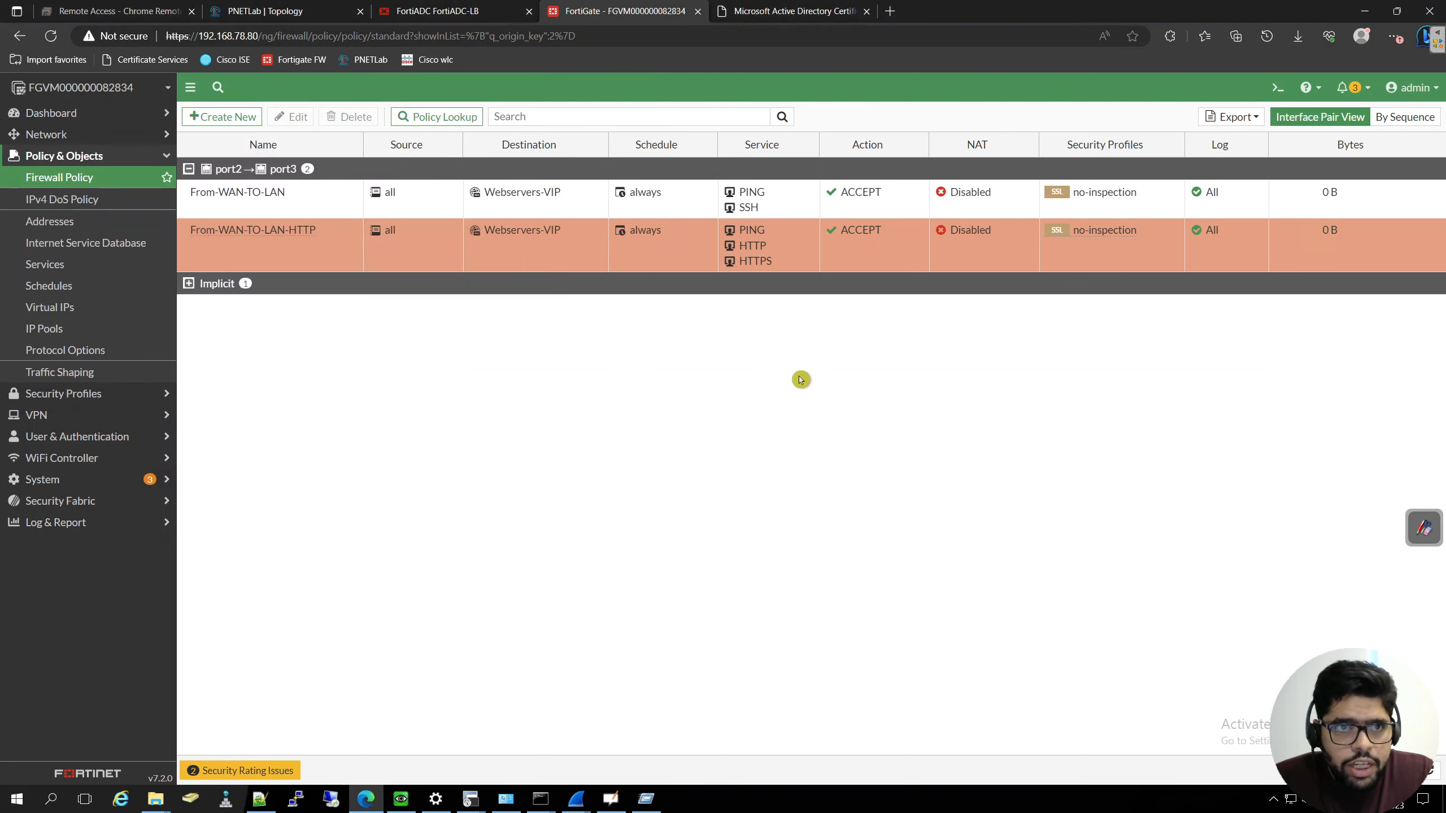
{"action": "left_click", "coordinate": [480, 12]}
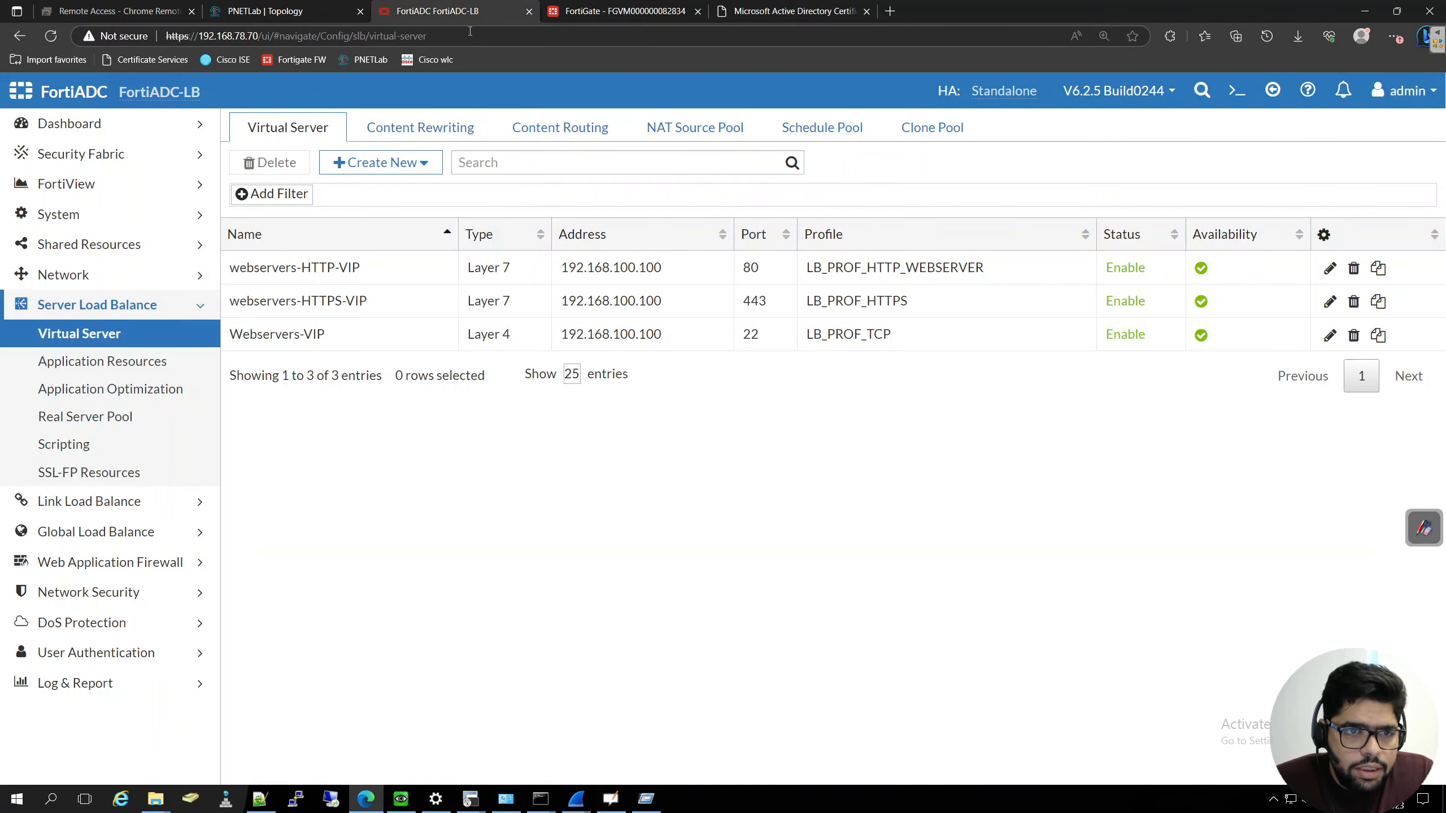
{"action": "left_click", "coordinate": [392, 304]}
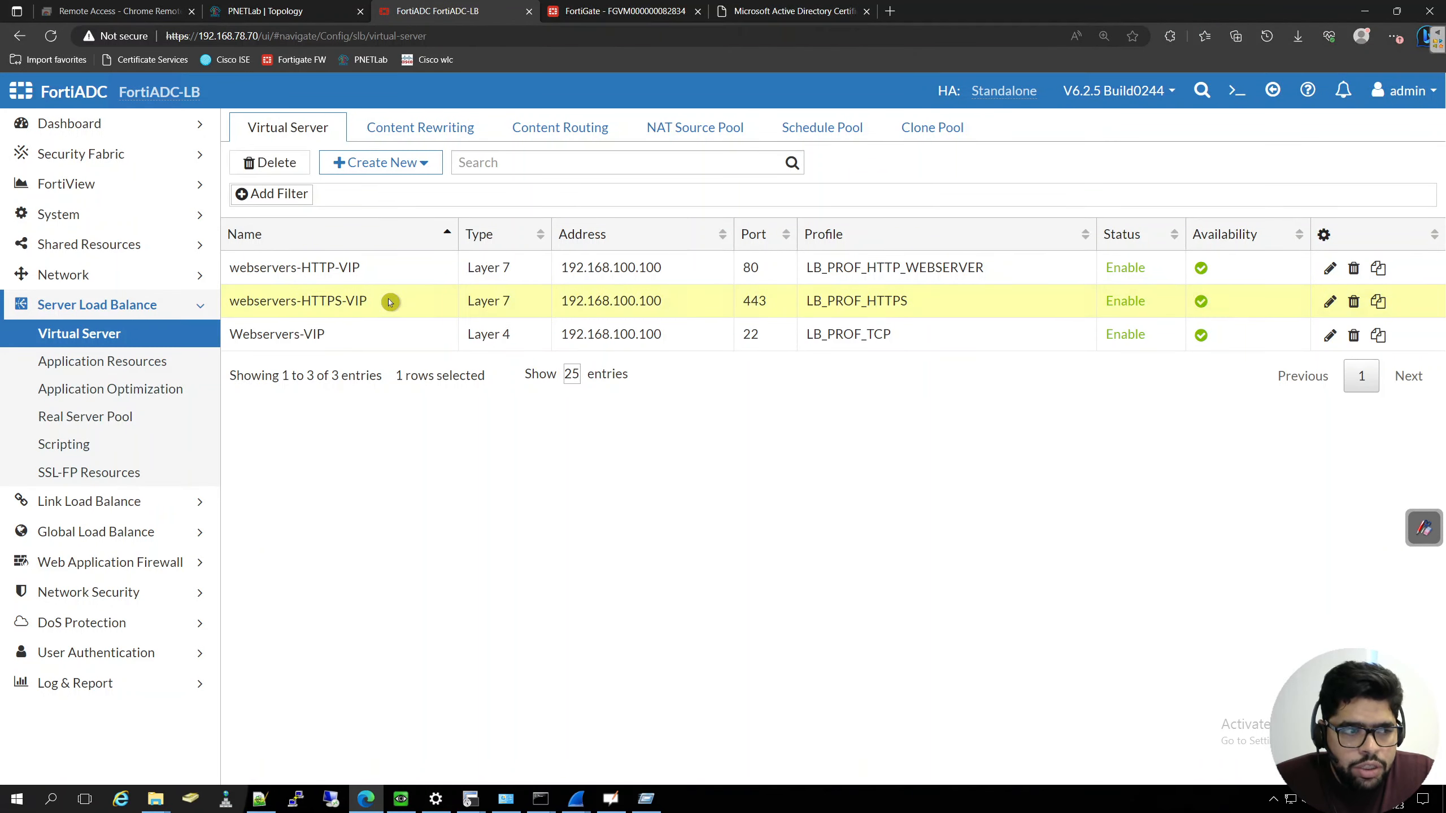
{"action": "left_click", "coordinate": [1330, 302]}
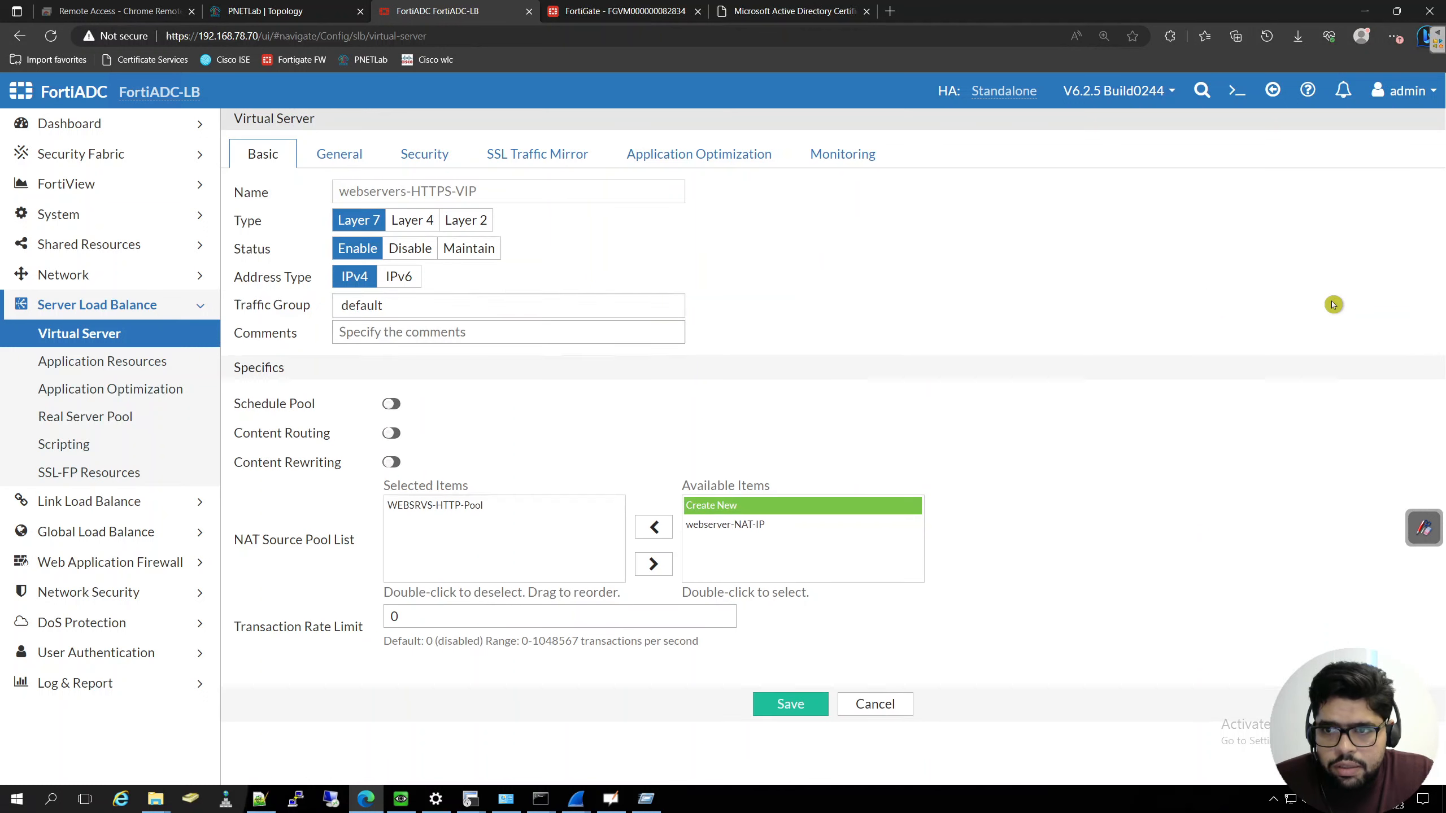
{"action": "left_click", "coordinate": [340, 154]}
{"action": "scroll", "coordinate": [511, 296], "scroll_direction": "down", "scroll_amount": 3}
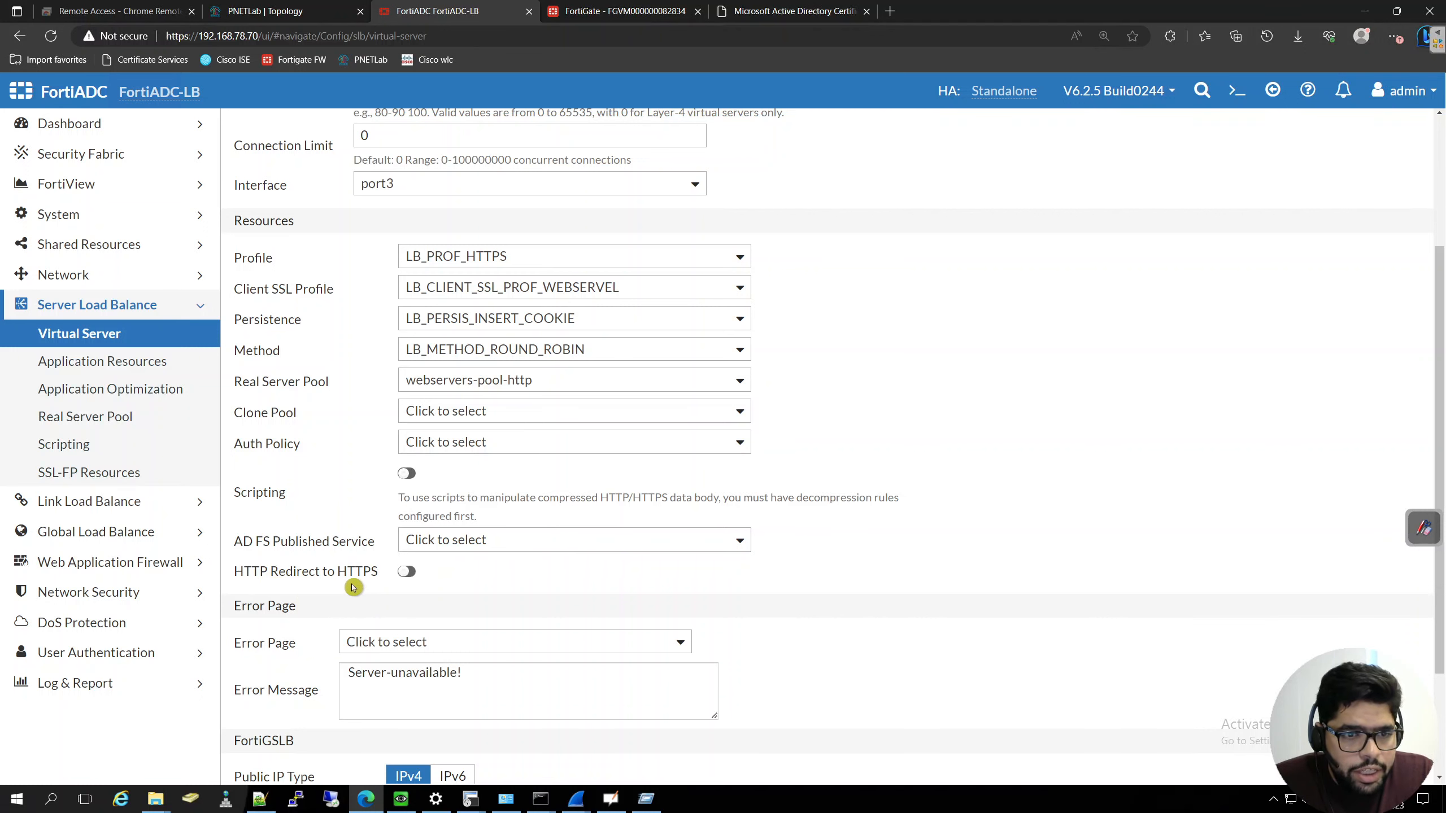
{"action": "left_click", "coordinate": [407, 571]}
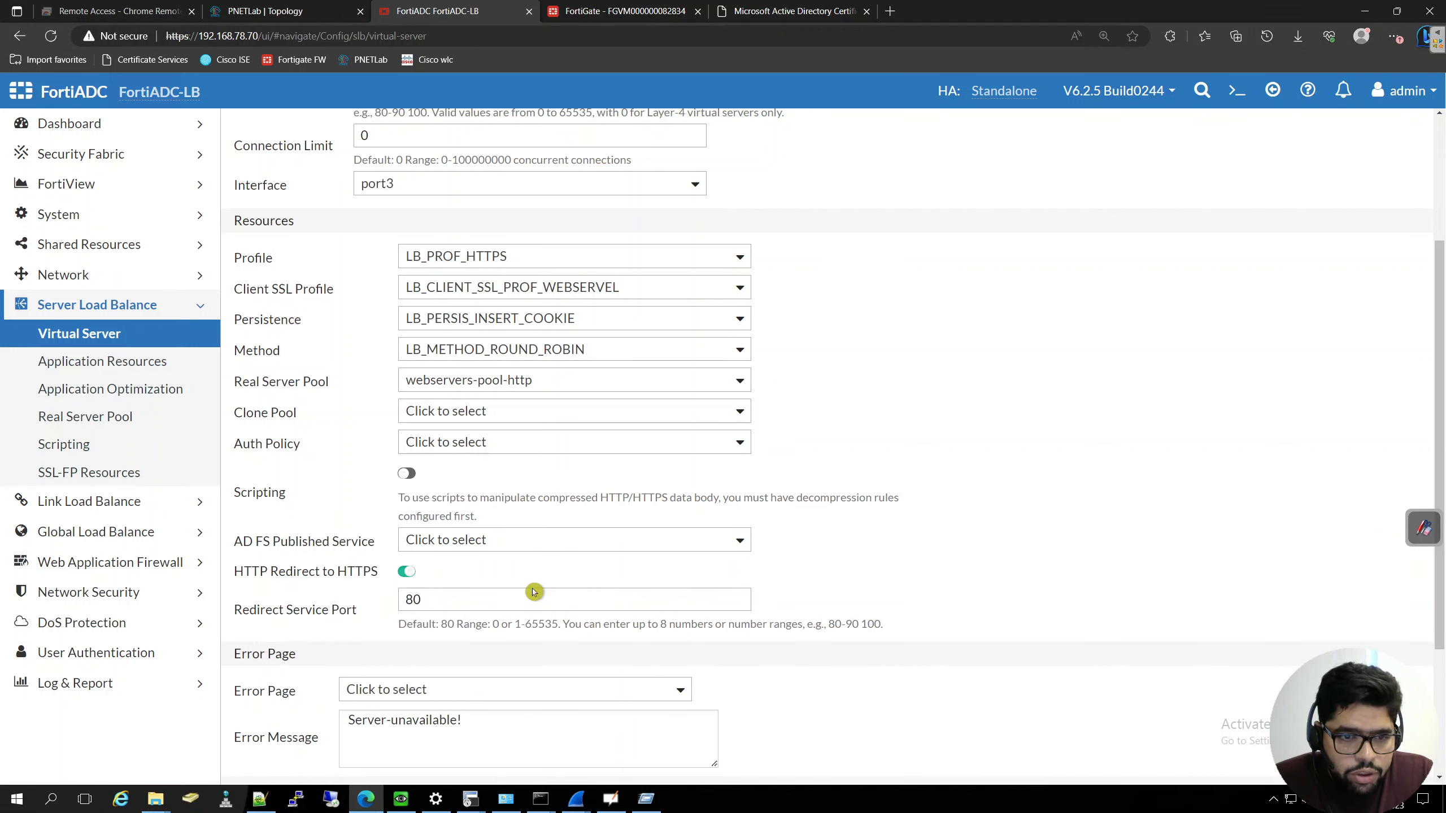
{"action": "scroll", "coordinate": [950, 571], "scroll_direction": "down", "scroll_amount": 3}
{"action": "left_click", "coordinate": [784, 767]}
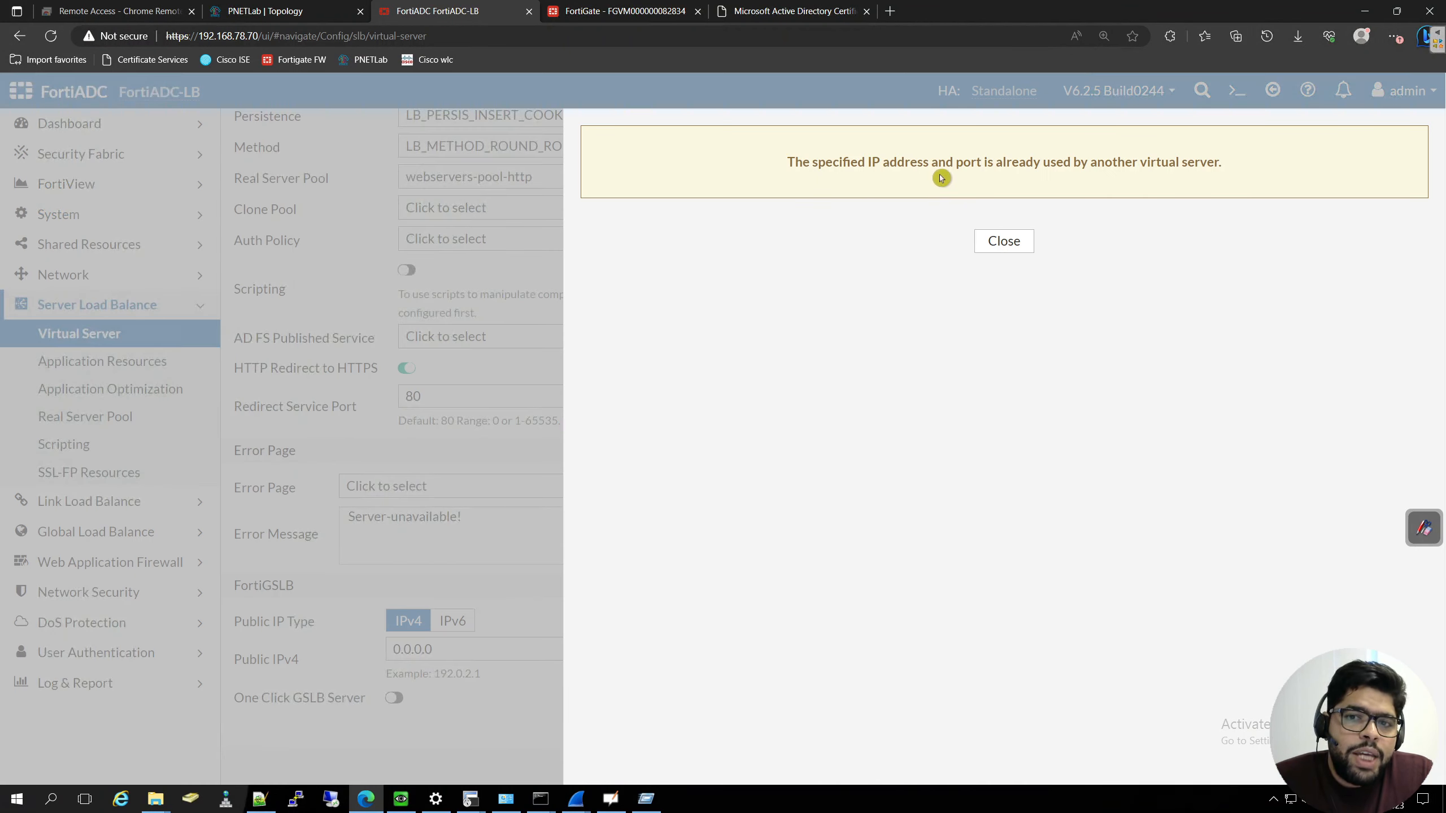
{"action": "left_click", "coordinate": [1004, 248]}
{"action": "left_click", "coordinate": [864, 765]}
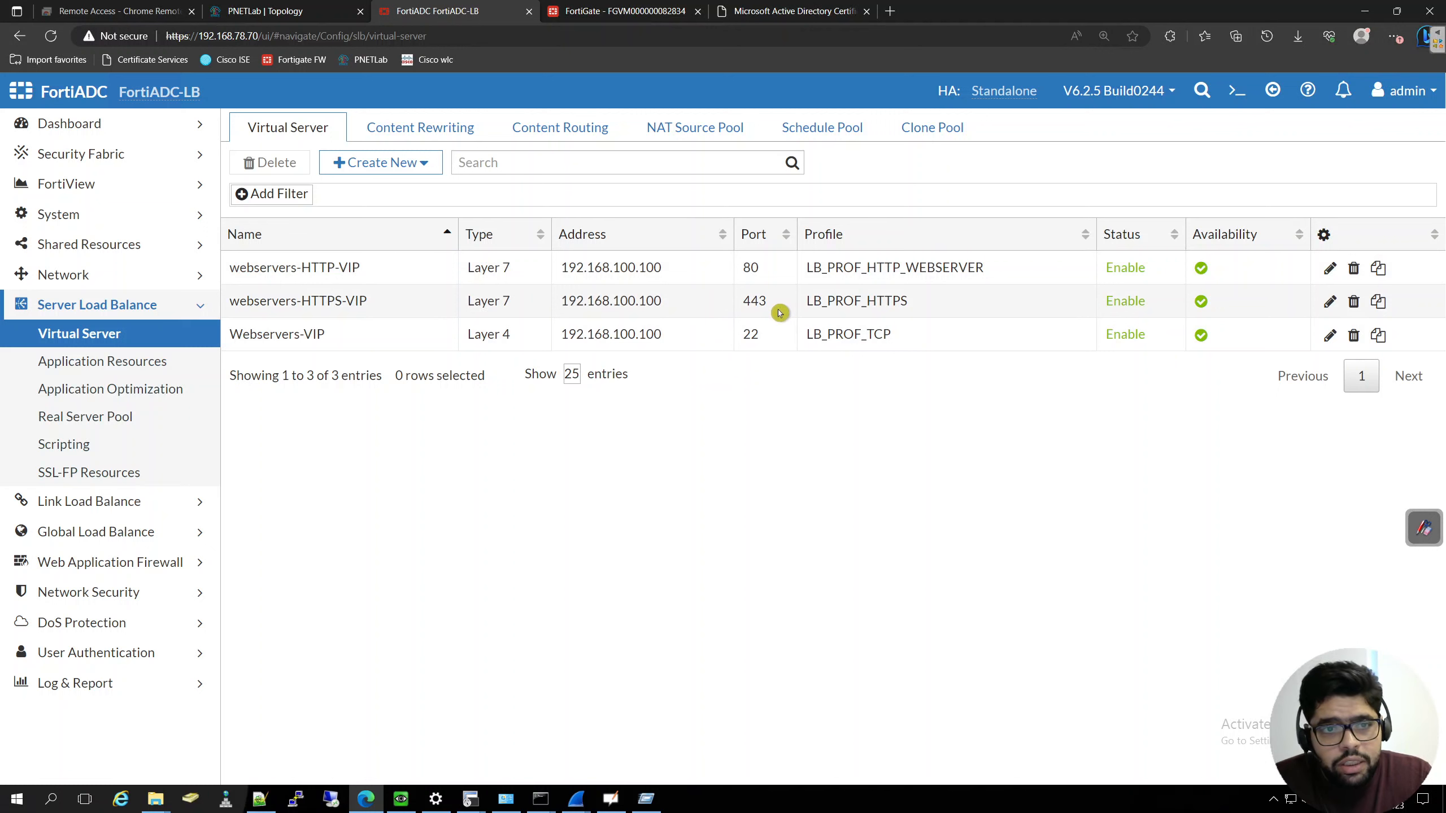
- Delete the webservers-HTTP-VIP virtual server that uses port 80
{"action": "left_click", "coordinate": [401, 266]}
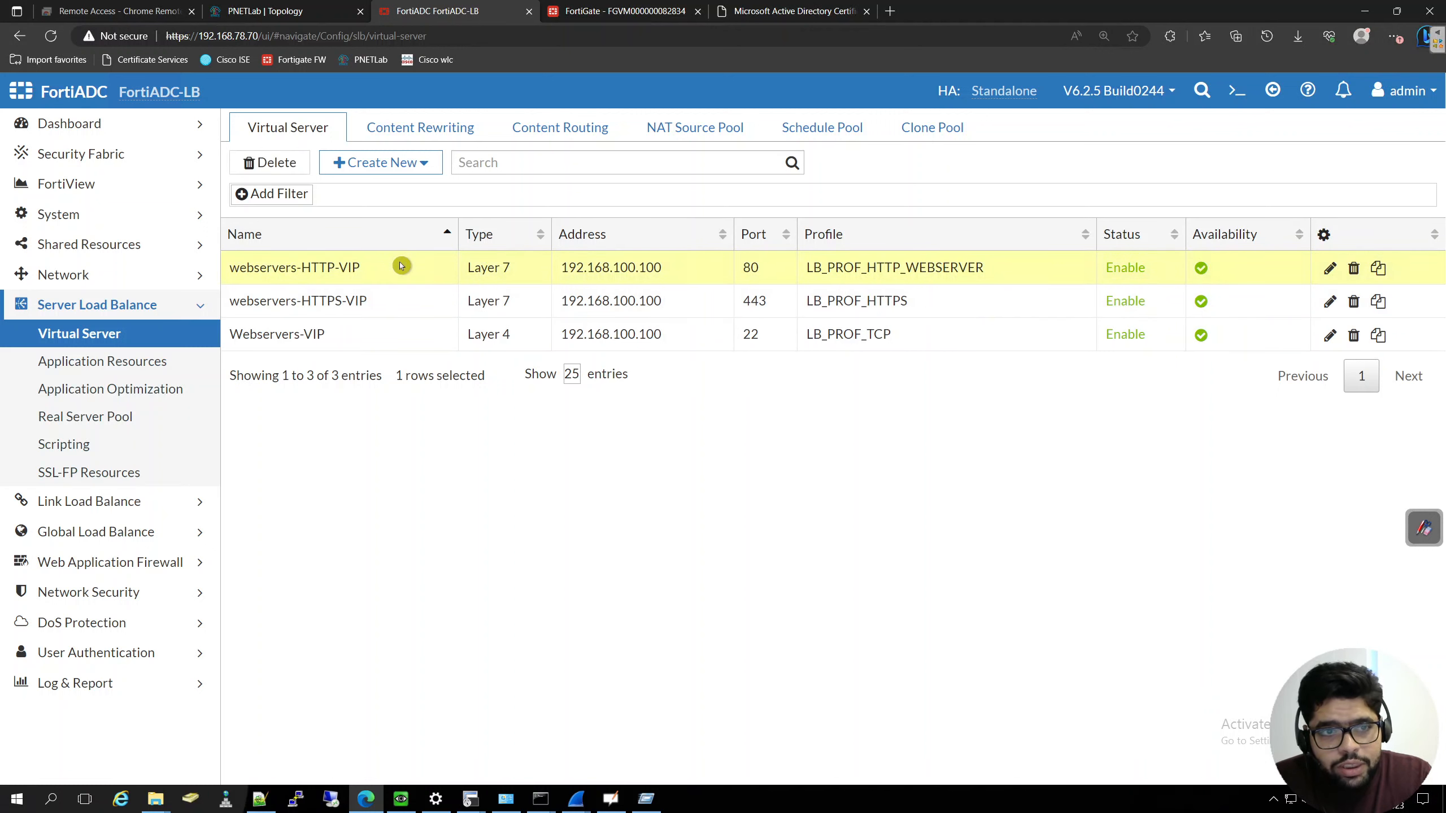
{"action": "left_click", "coordinate": [1354, 267]}
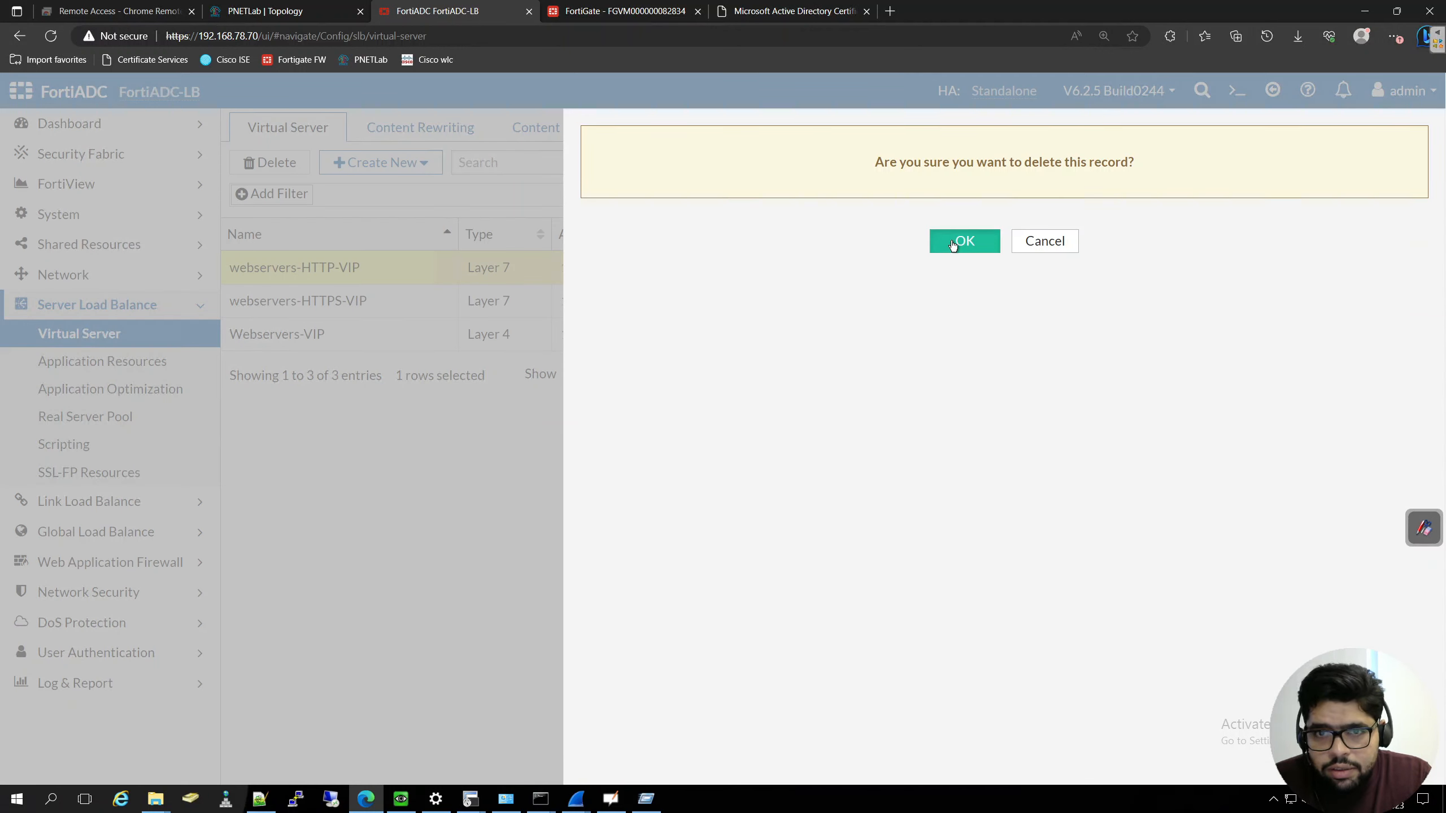
{"action": "left_click", "coordinate": [962, 240]}
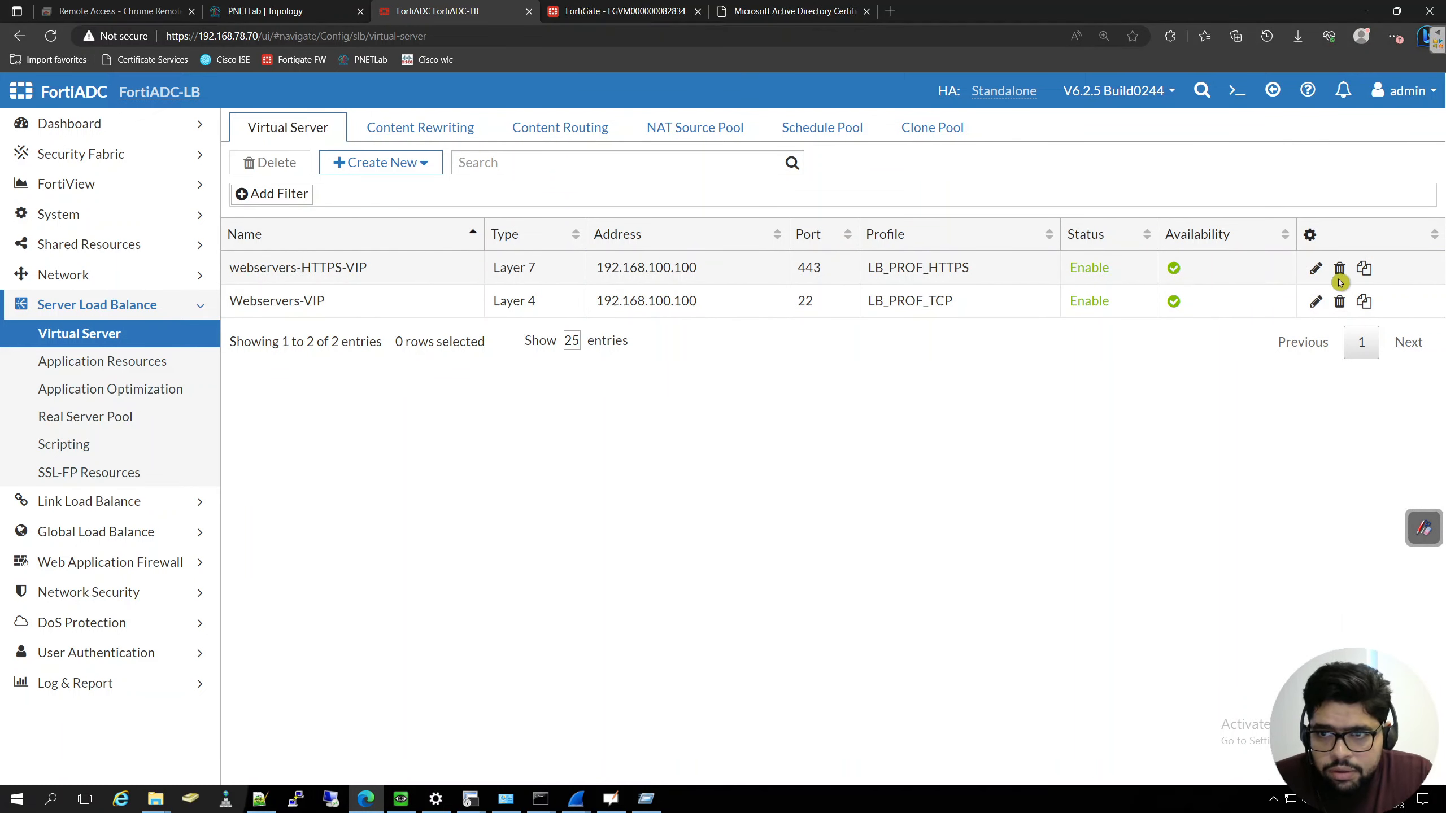
- Enable HTTP Redirect to HTTPS on webservers-HTTPS-VIP with redirect service port 80, and save the virtual server
{"action": "left_click", "coordinate": [1317, 269]}
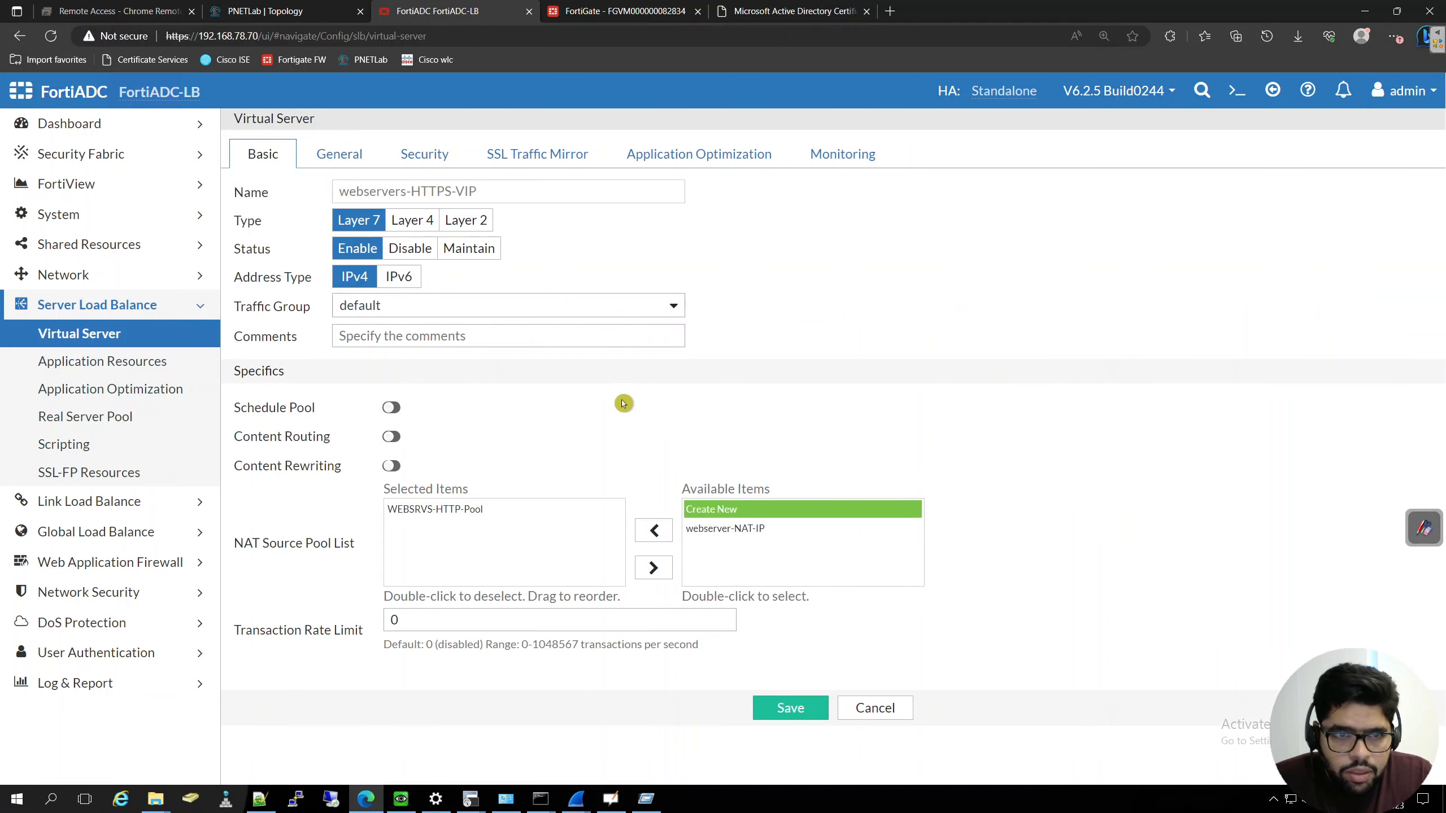
{"action": "left_click", "coordinate": [351, 158]}
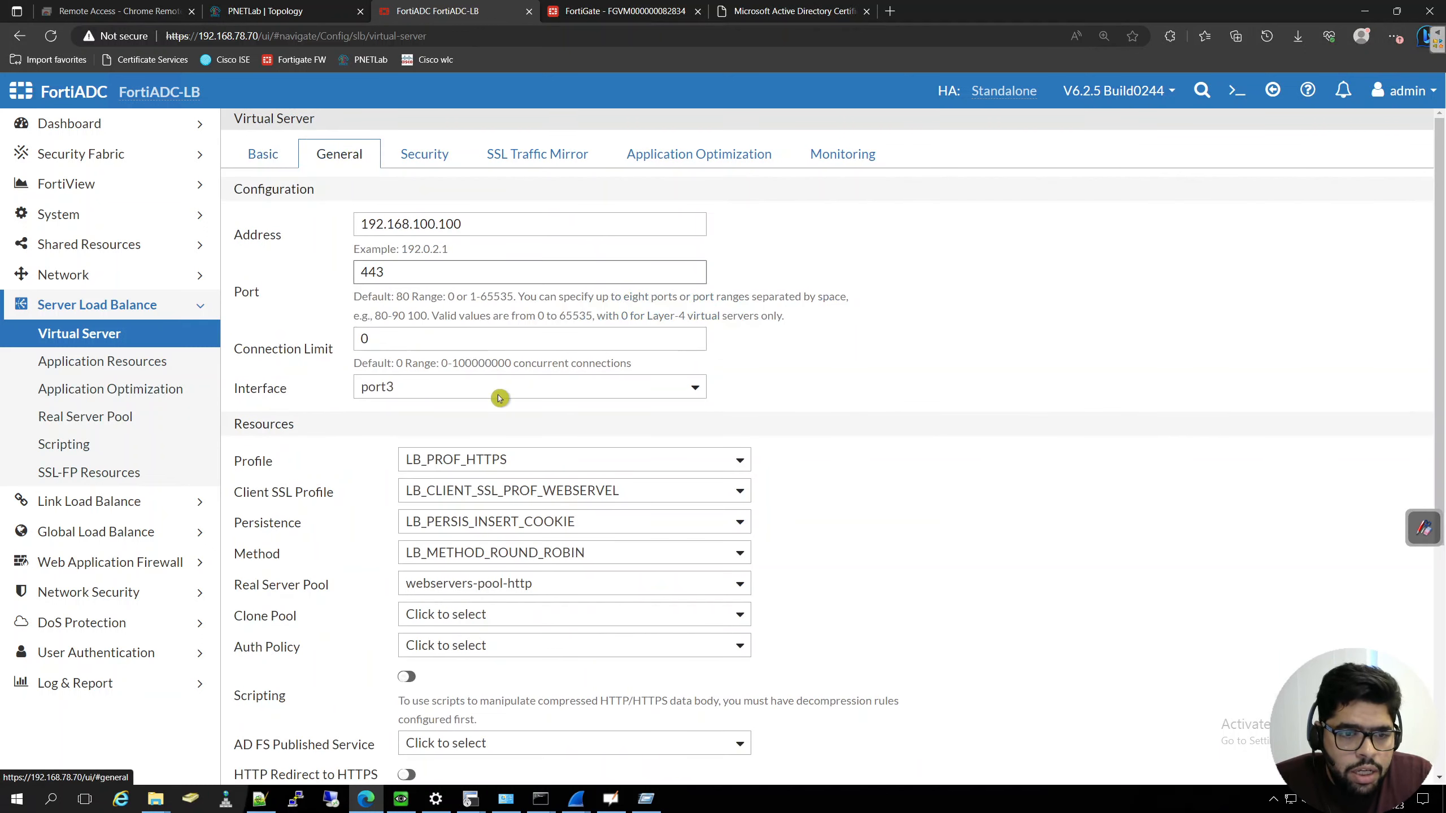
{"action": "scroll", "coordinate": [404, 414], "scroll_direction": "down", "scroll_amount": 5}
{"action": "left_click", "coordinate": [408, 416]}
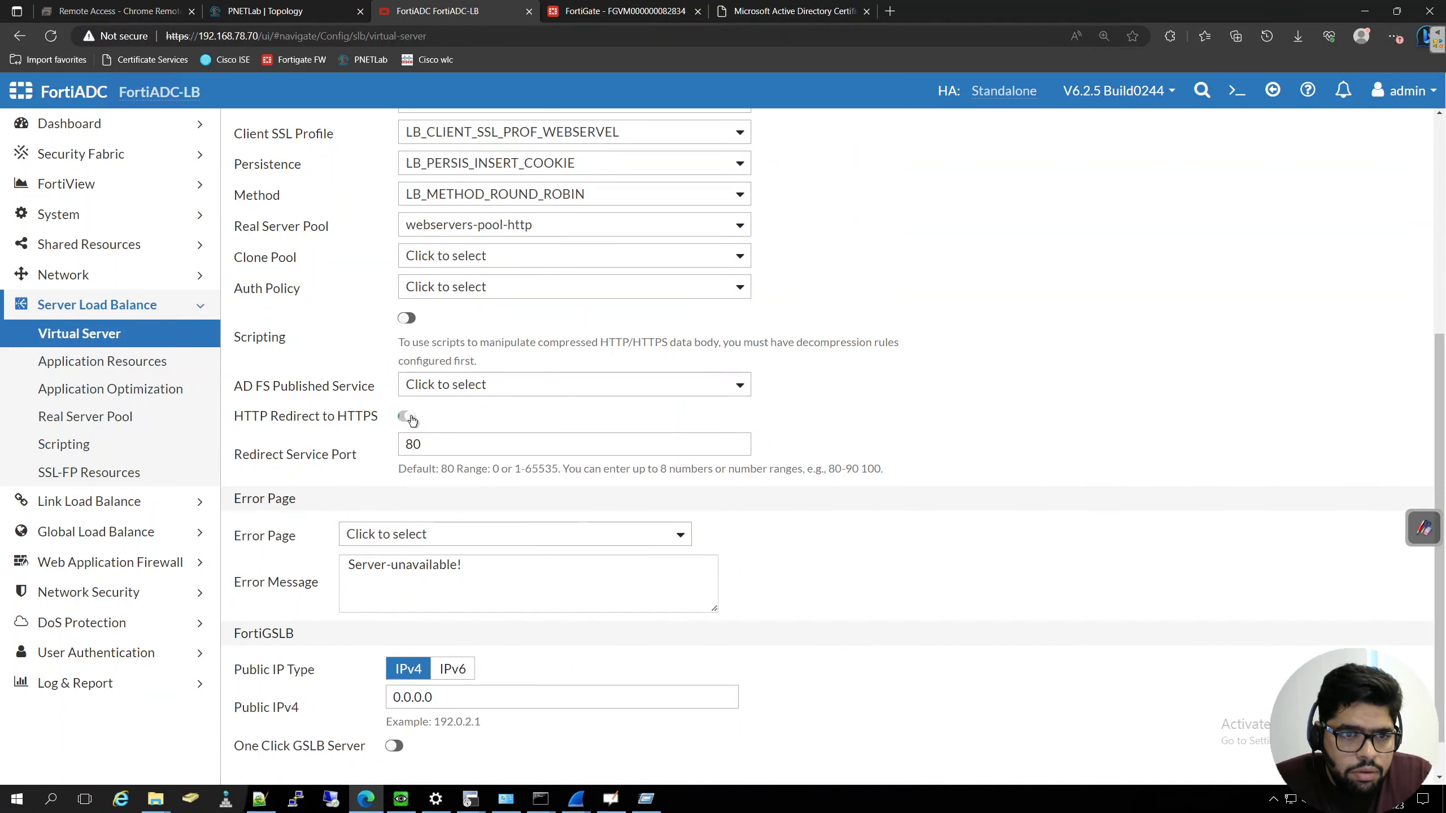
{"action": "scroll", "coordinate": [1133, 513], "scroll_direction": "down", "scroll_amount": 1}
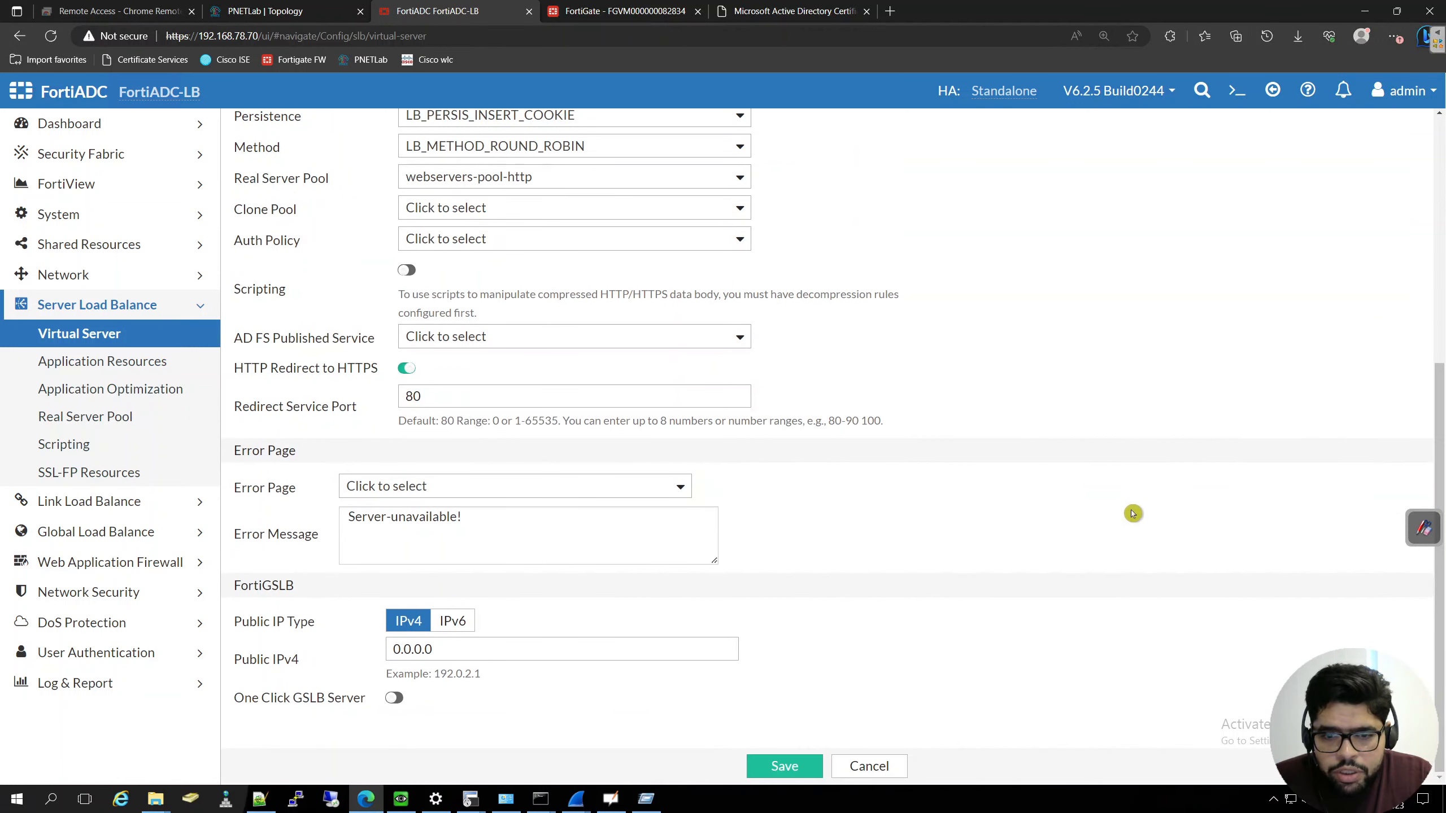
{"action": "left_click", "coordinate": [797, 768]}
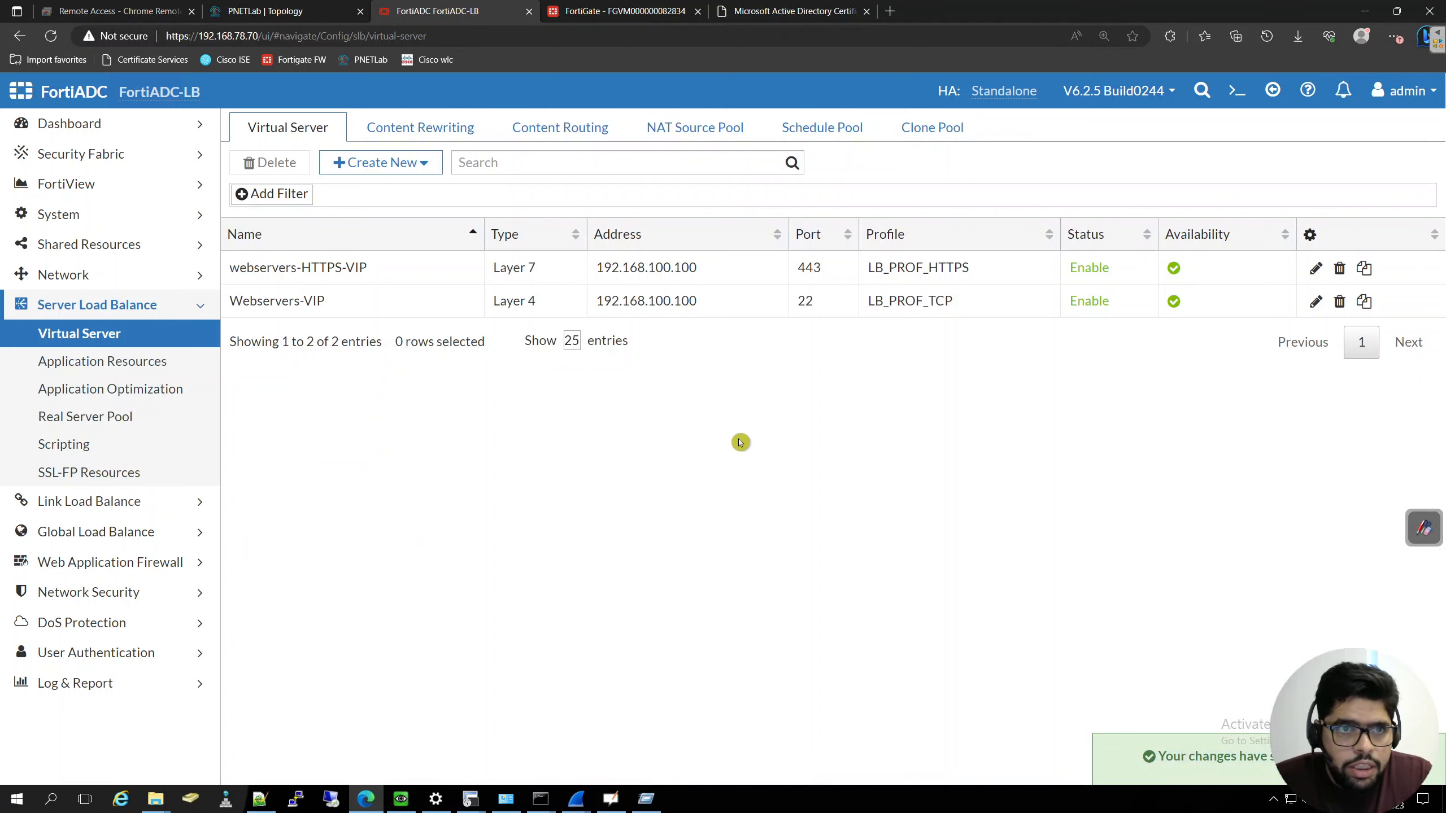
- Switch to the External user machine, close the certificate and app.html tabs in Firefox, and open a private browsing window
{"action": "left_click", "coordinate": [394, 804]}
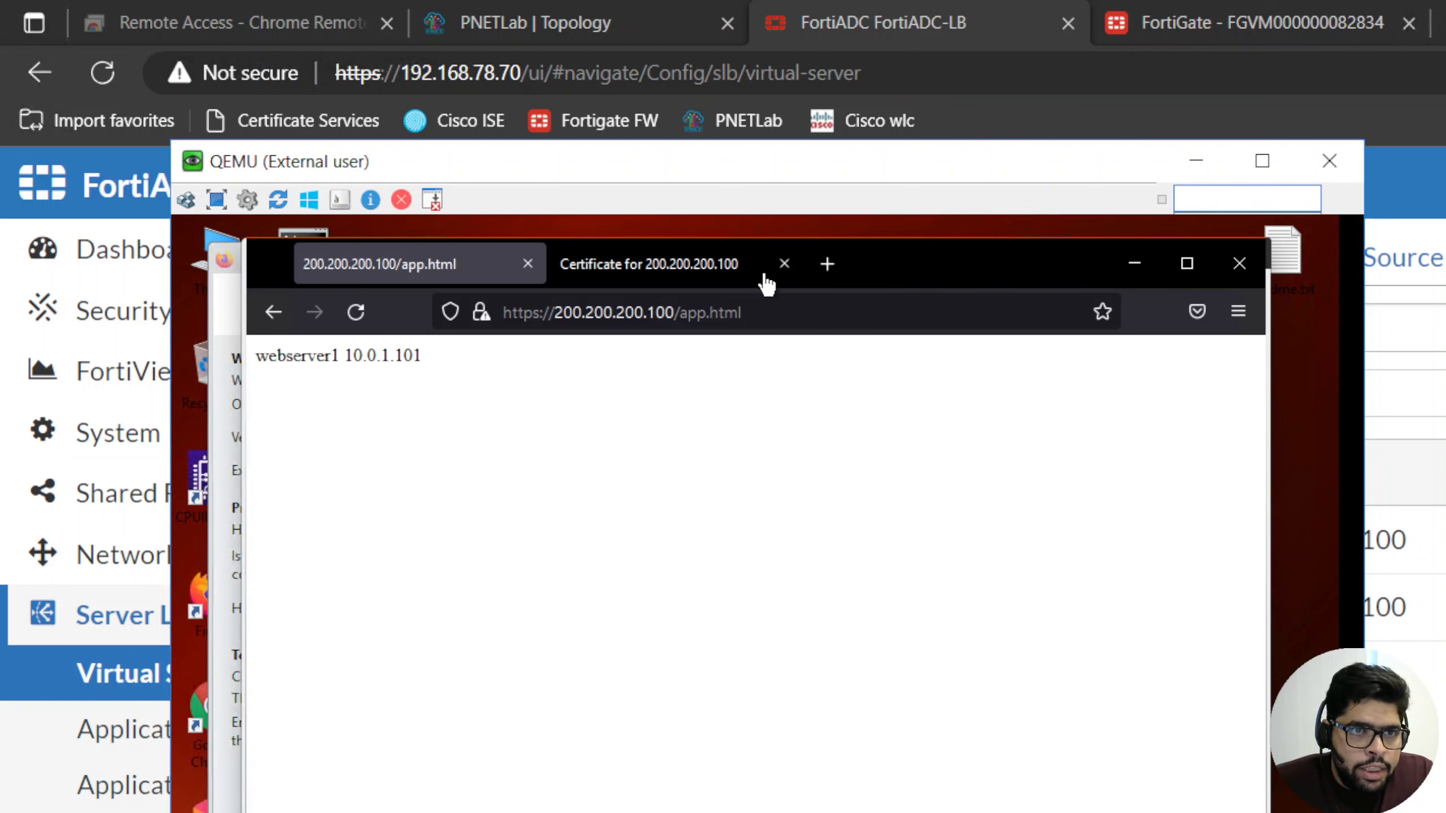
{"action": "left_click", "coordinate": [783, 263]}
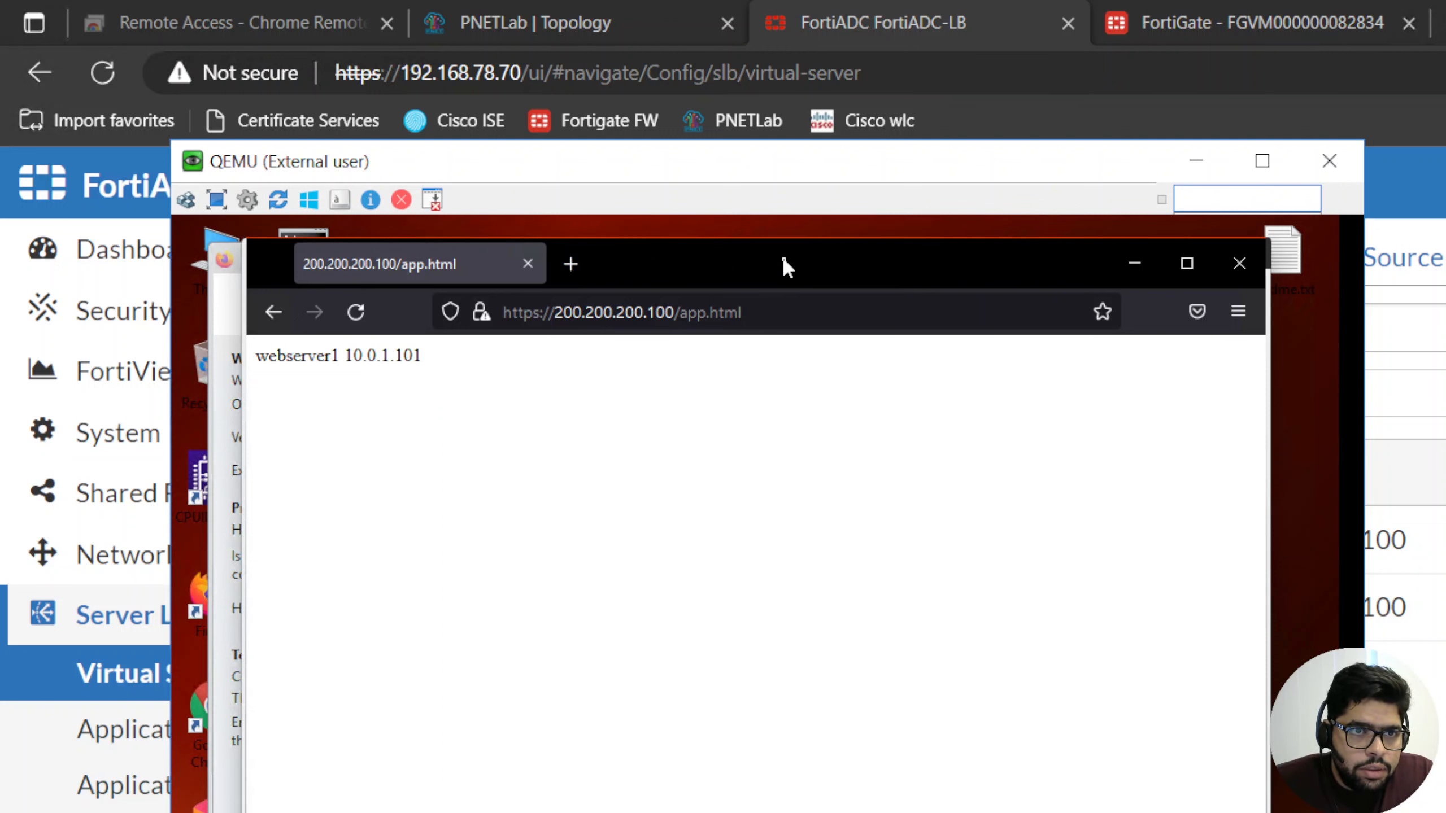
{"action": "left_click", "coordinate": [570, 264]}
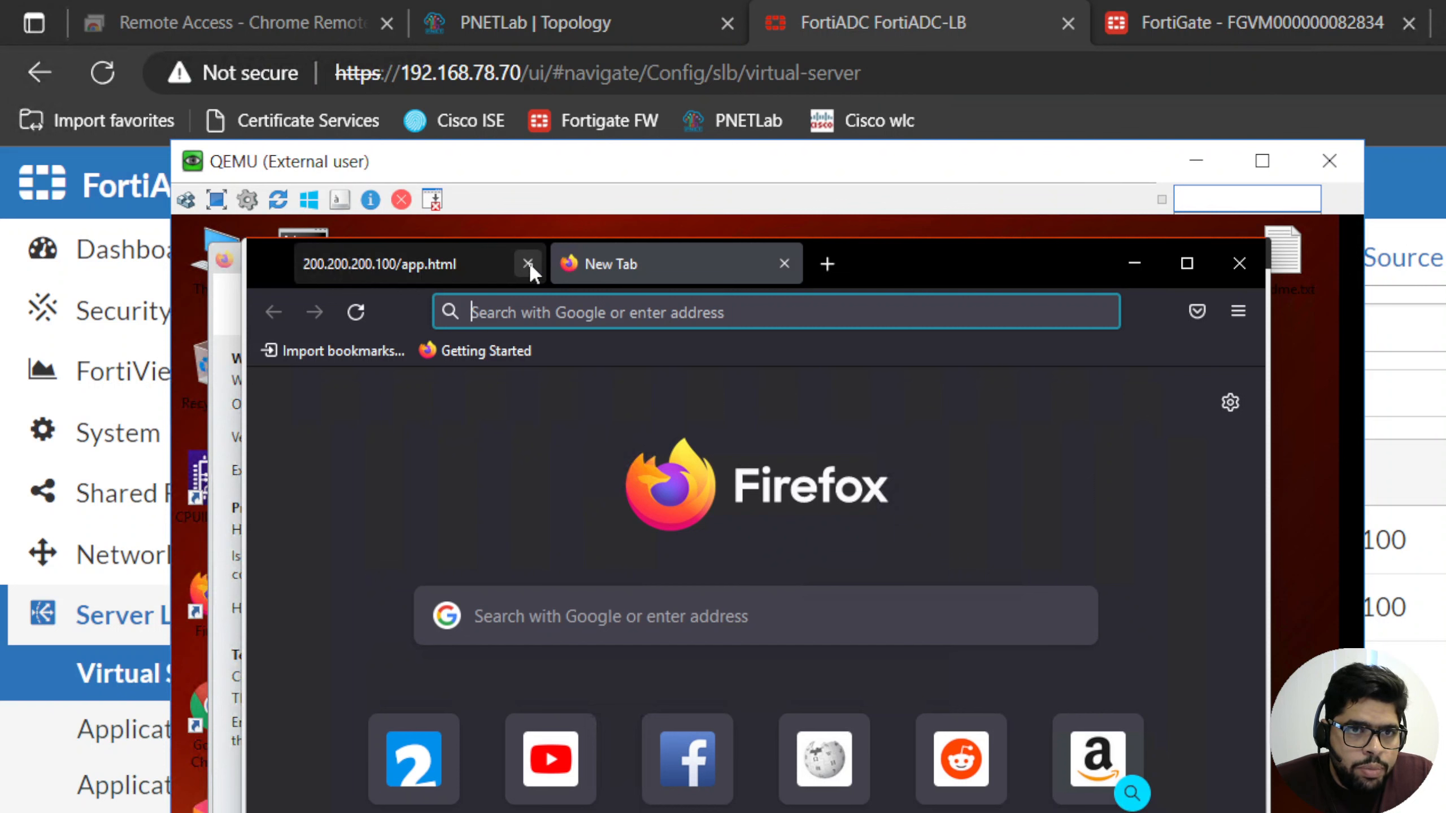
{"action": "left_click", "coordinate": [528, 263]}
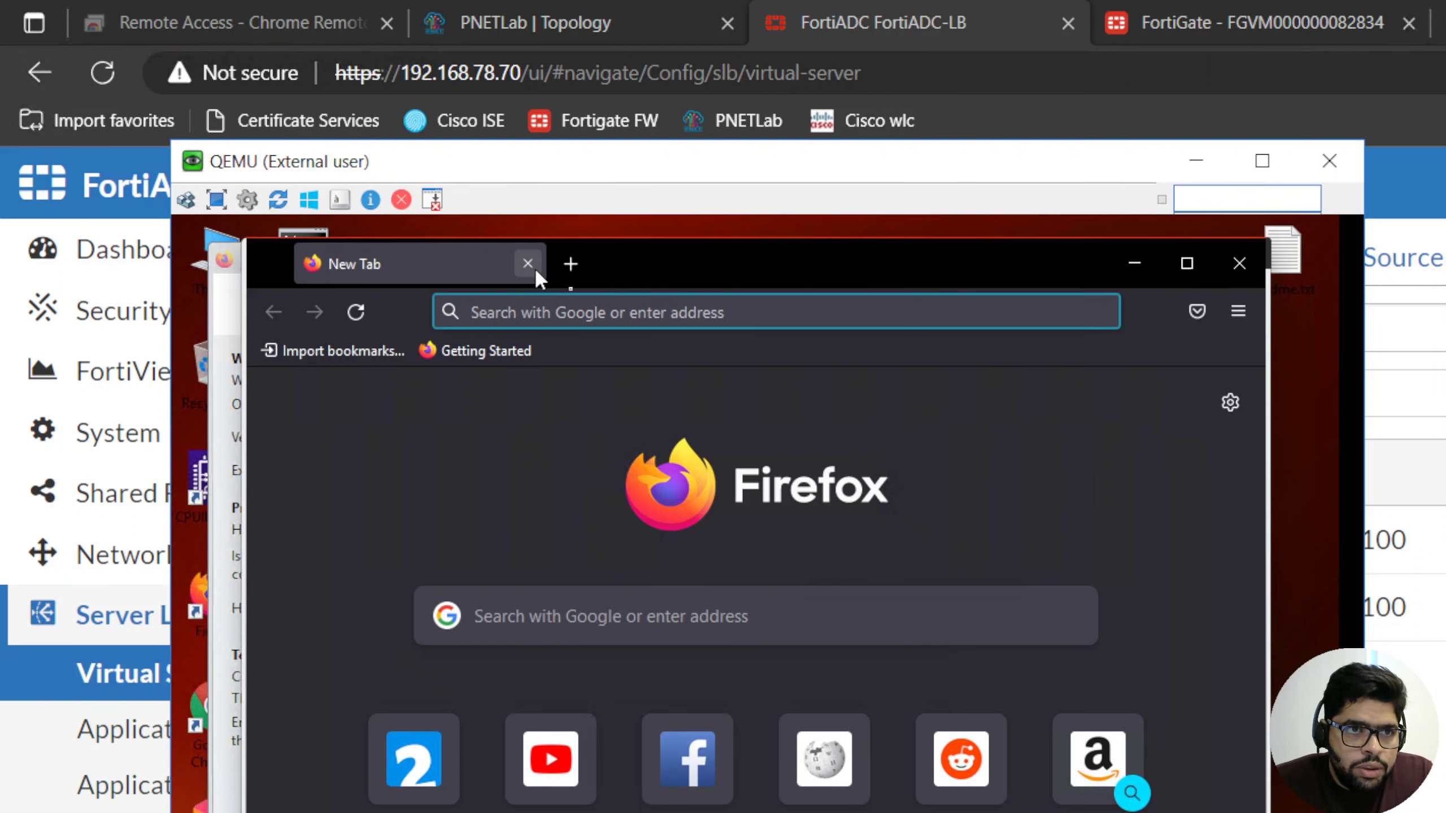
{"action": "left_click", "coordinate": [1238, 311]}
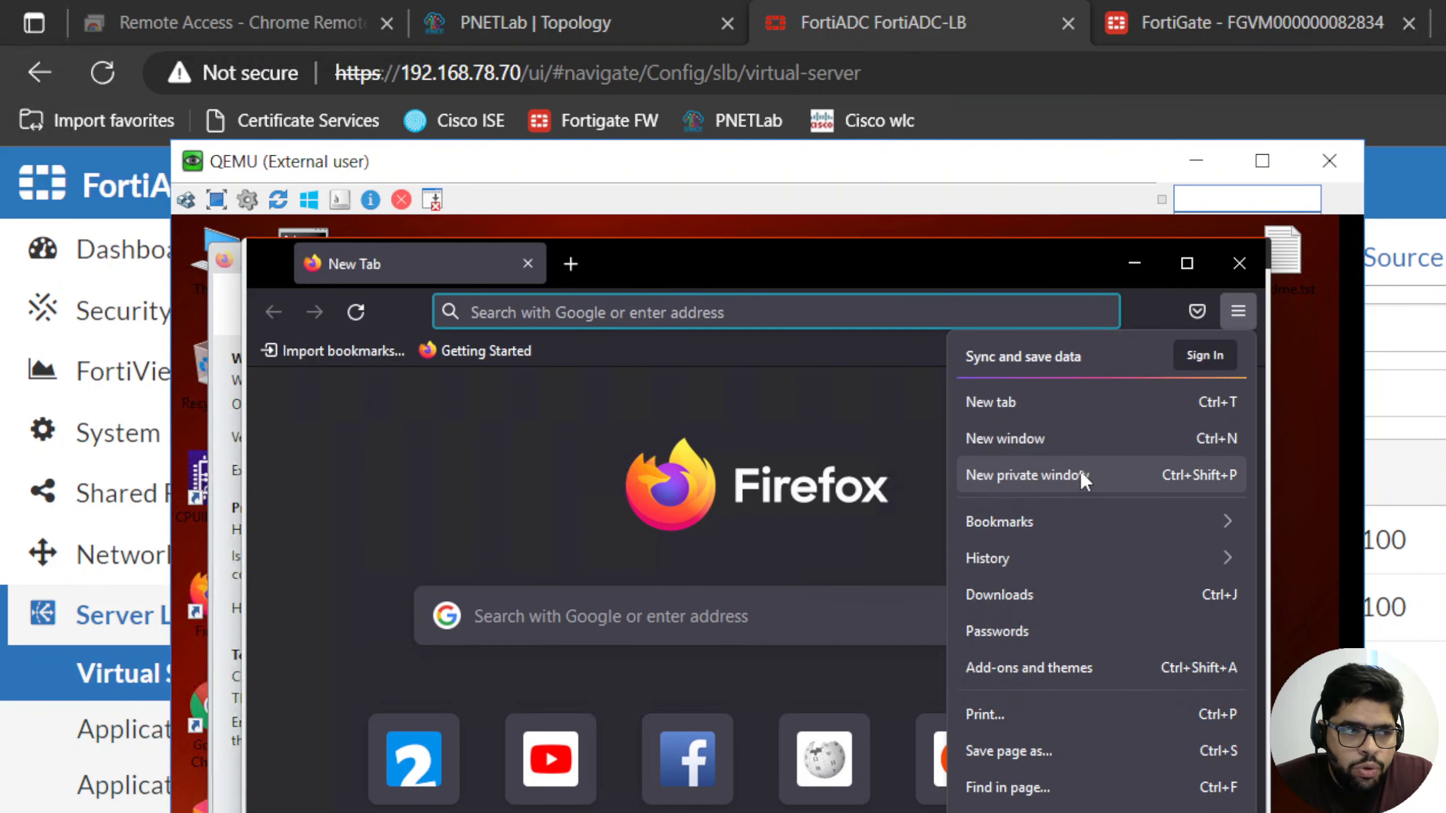
{"action": "left_click", "coordinate": [1082, 473]}
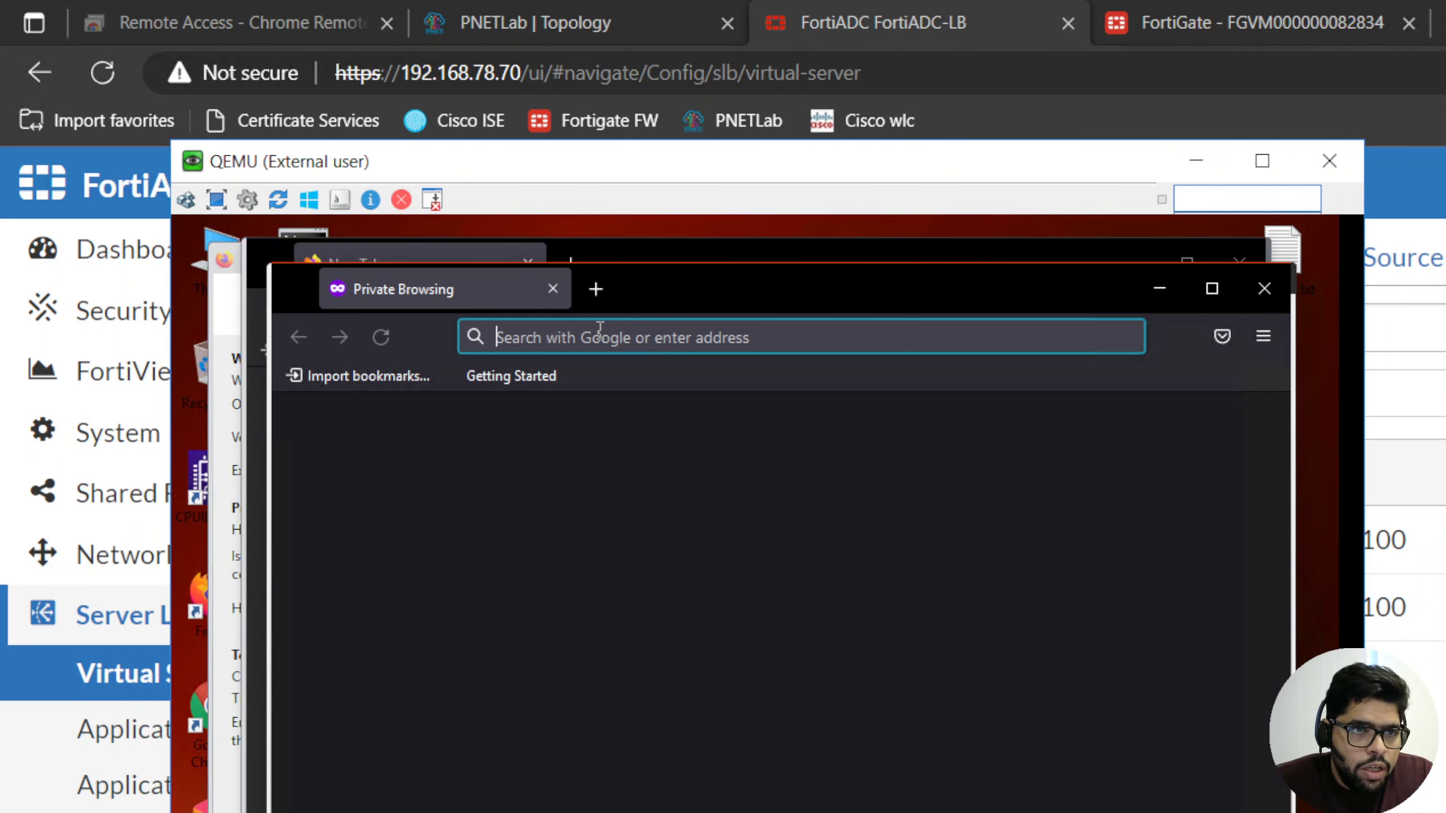
{"action": "left_click", "coordinate": [602, 329]}
{"action": "type", "text": "h"}
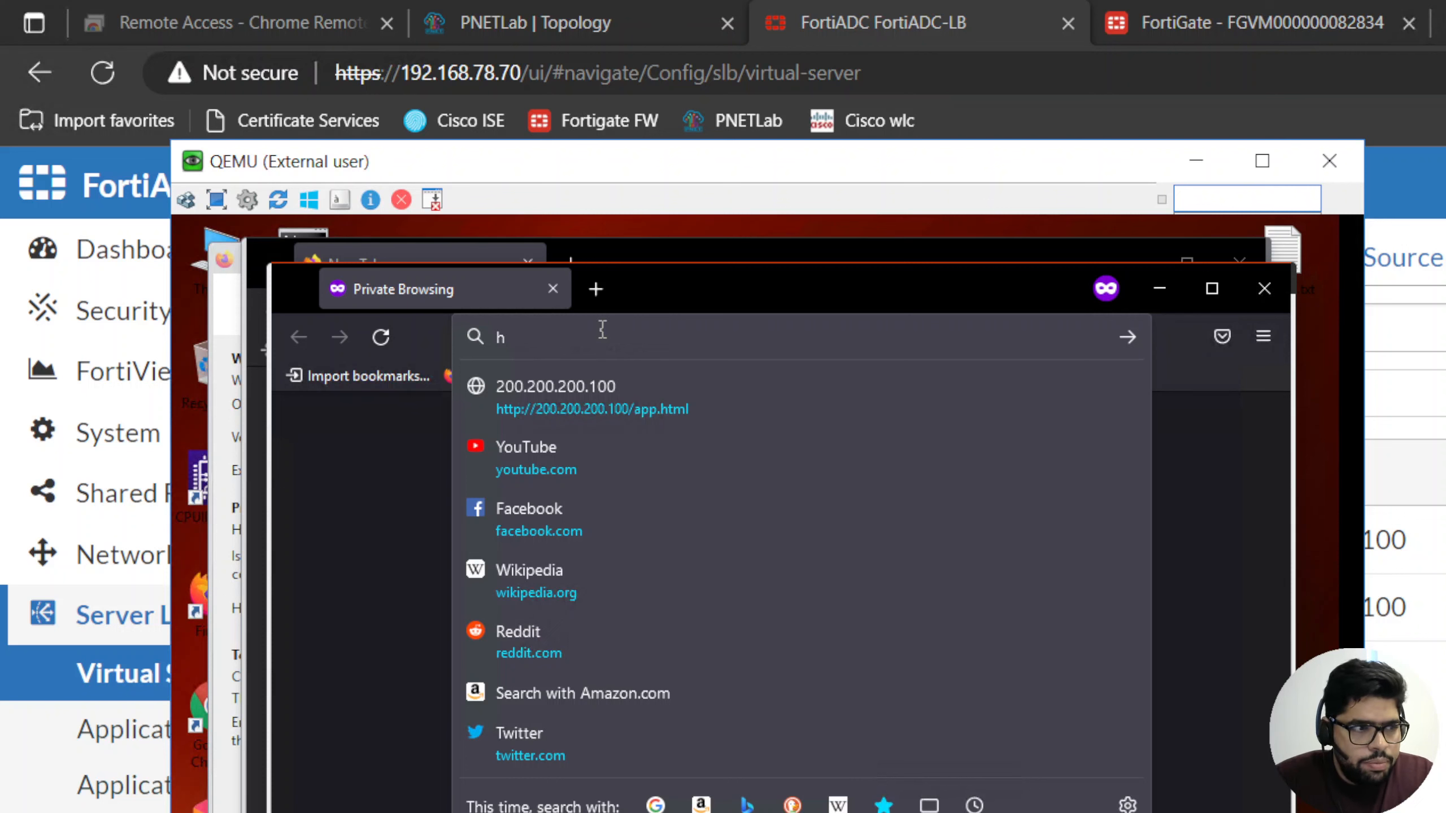
{"action": "type", "text": "ttp"}
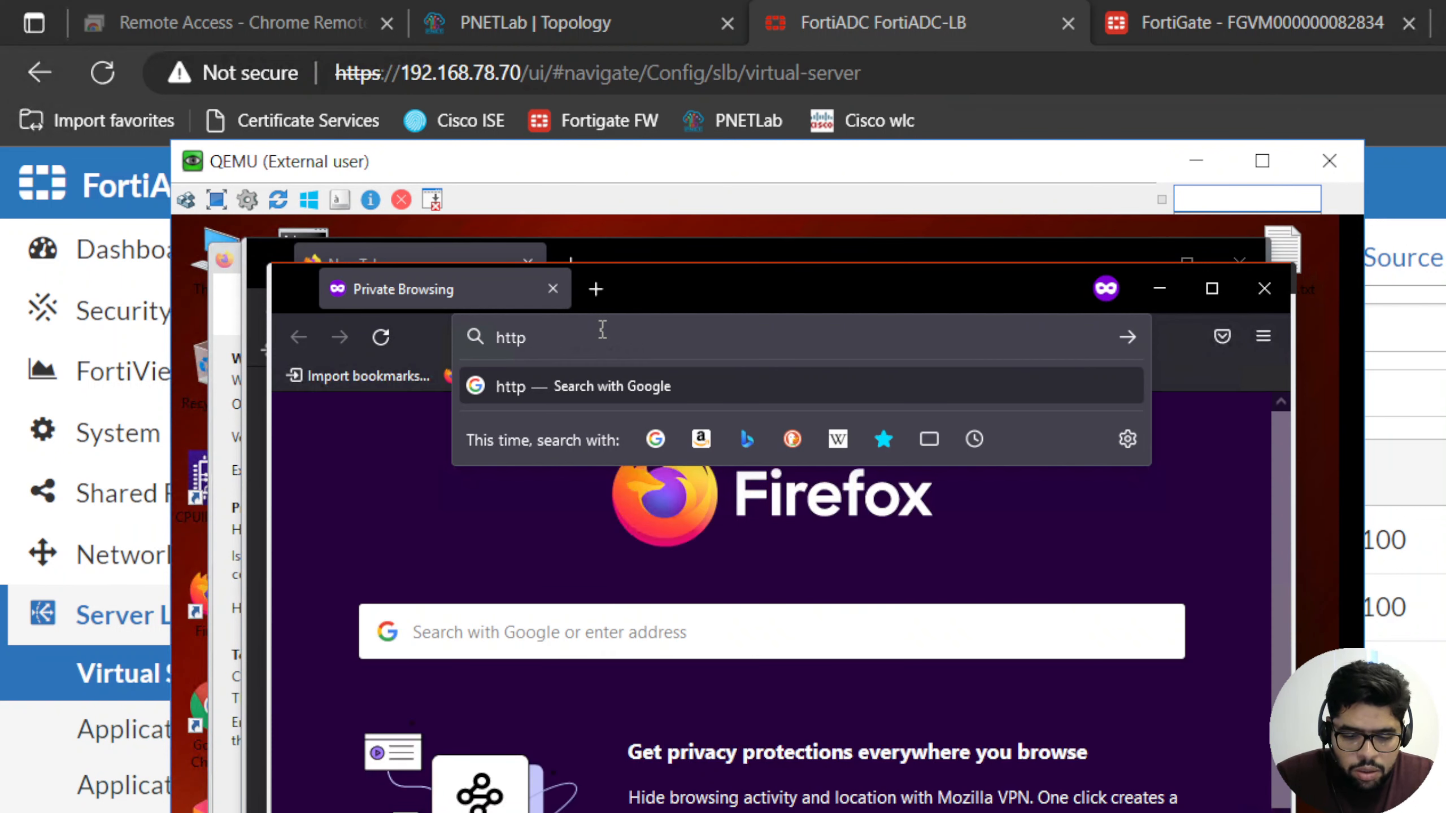
{"action": "type", "text": "://200"}
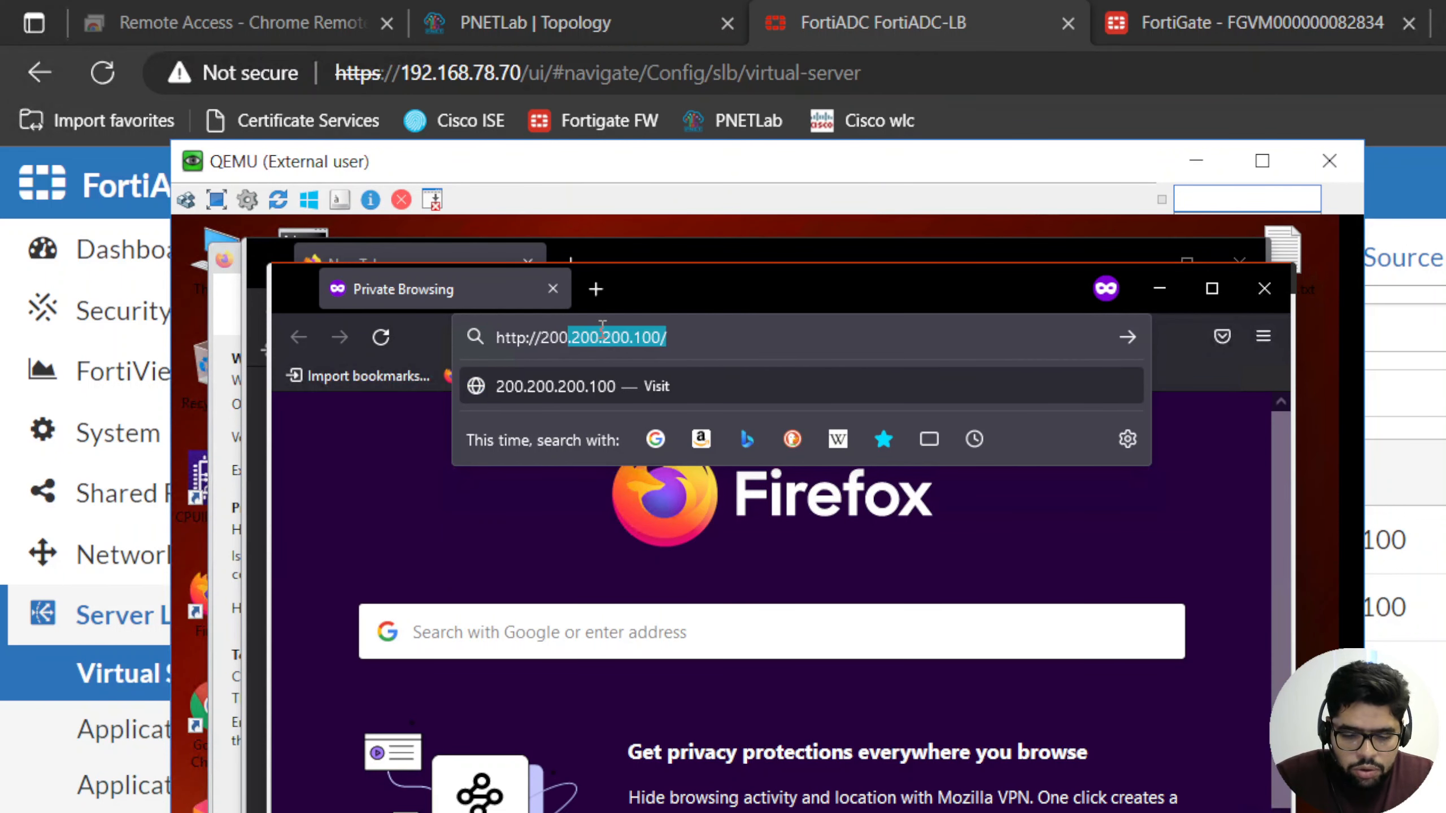
{"action": "type", "text": ".200.200.100"}
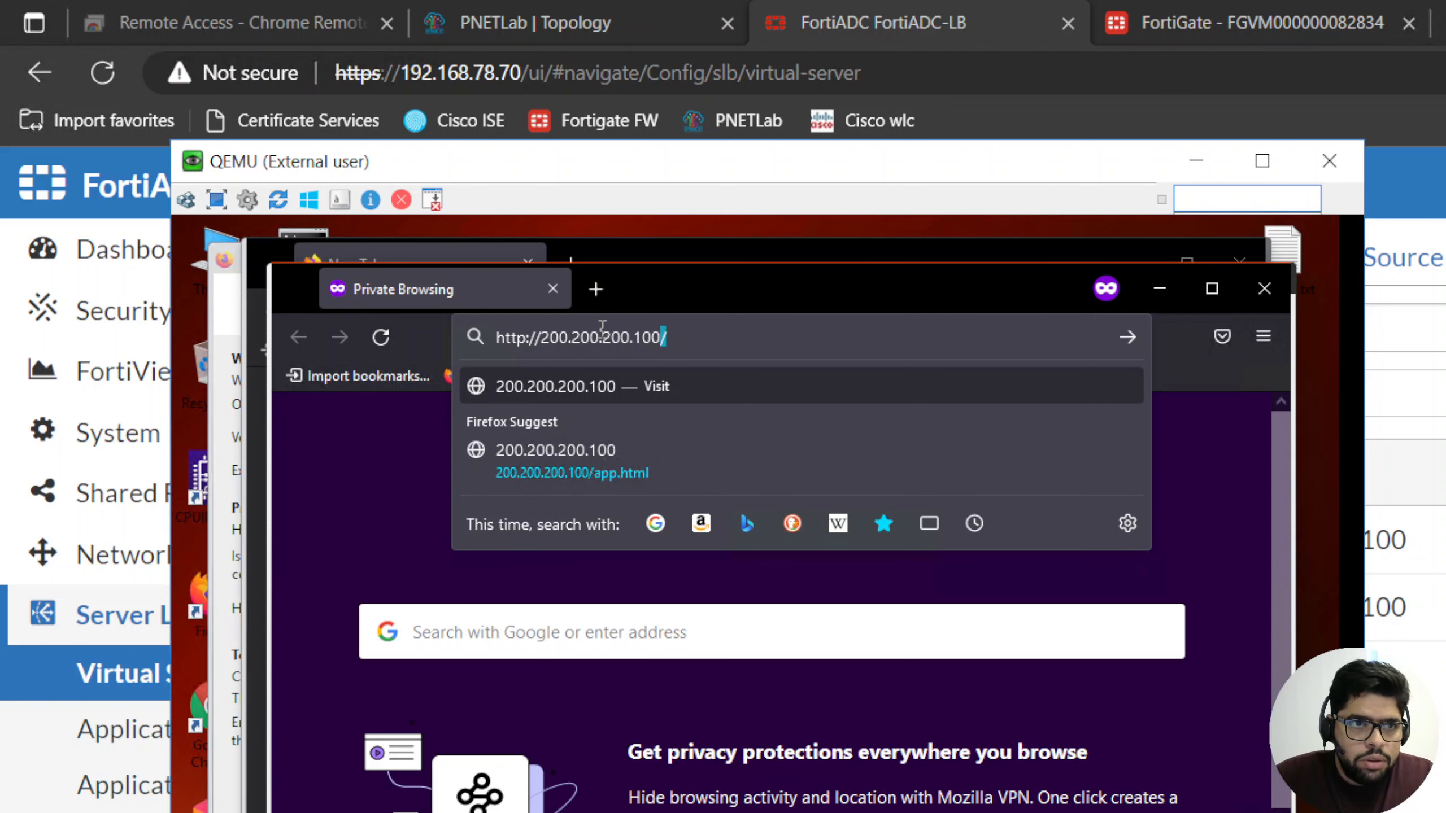
{"action": "key", "text": "Return"}
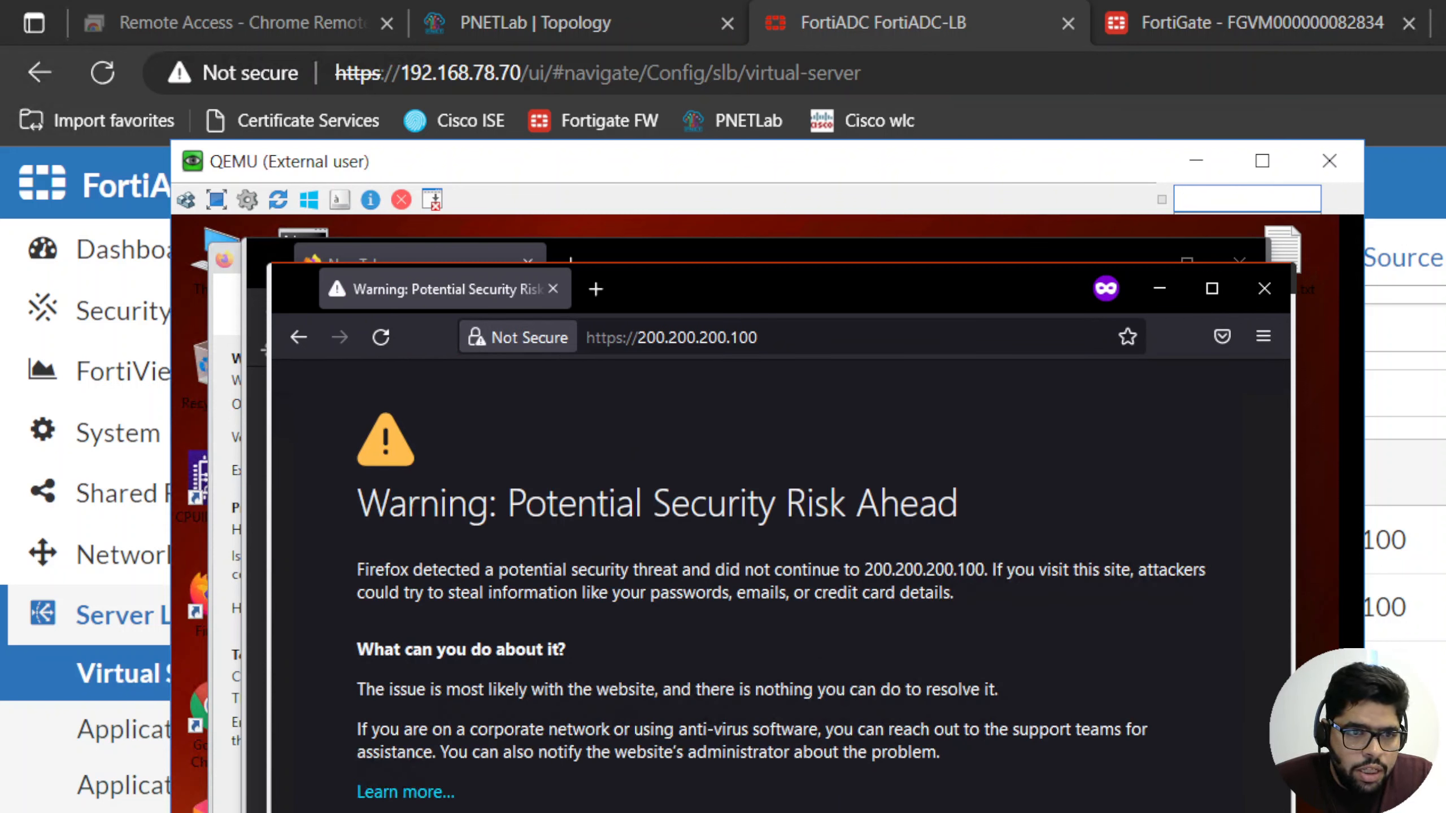
- Shrink the private window and accept the certificate risk to continue to 200.200.200.100
{"action": "scroll", "coordinate": [1080, 754], "scroll_direction": "down", "scroll_amount": 6}
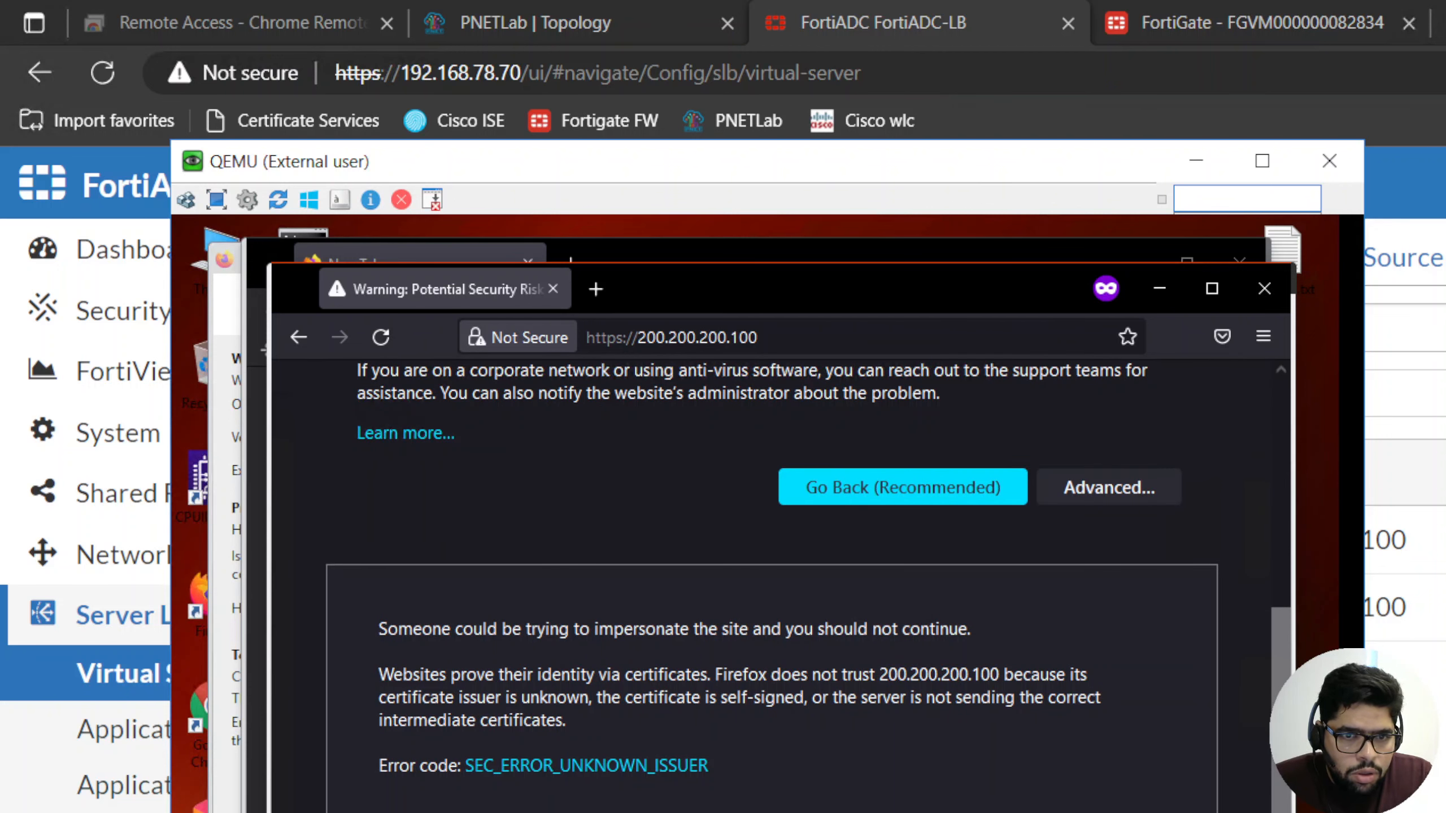
{"action": "left_click_drag", "start_coordinate": [1292, 812], "coordinate": [1214, 753]}
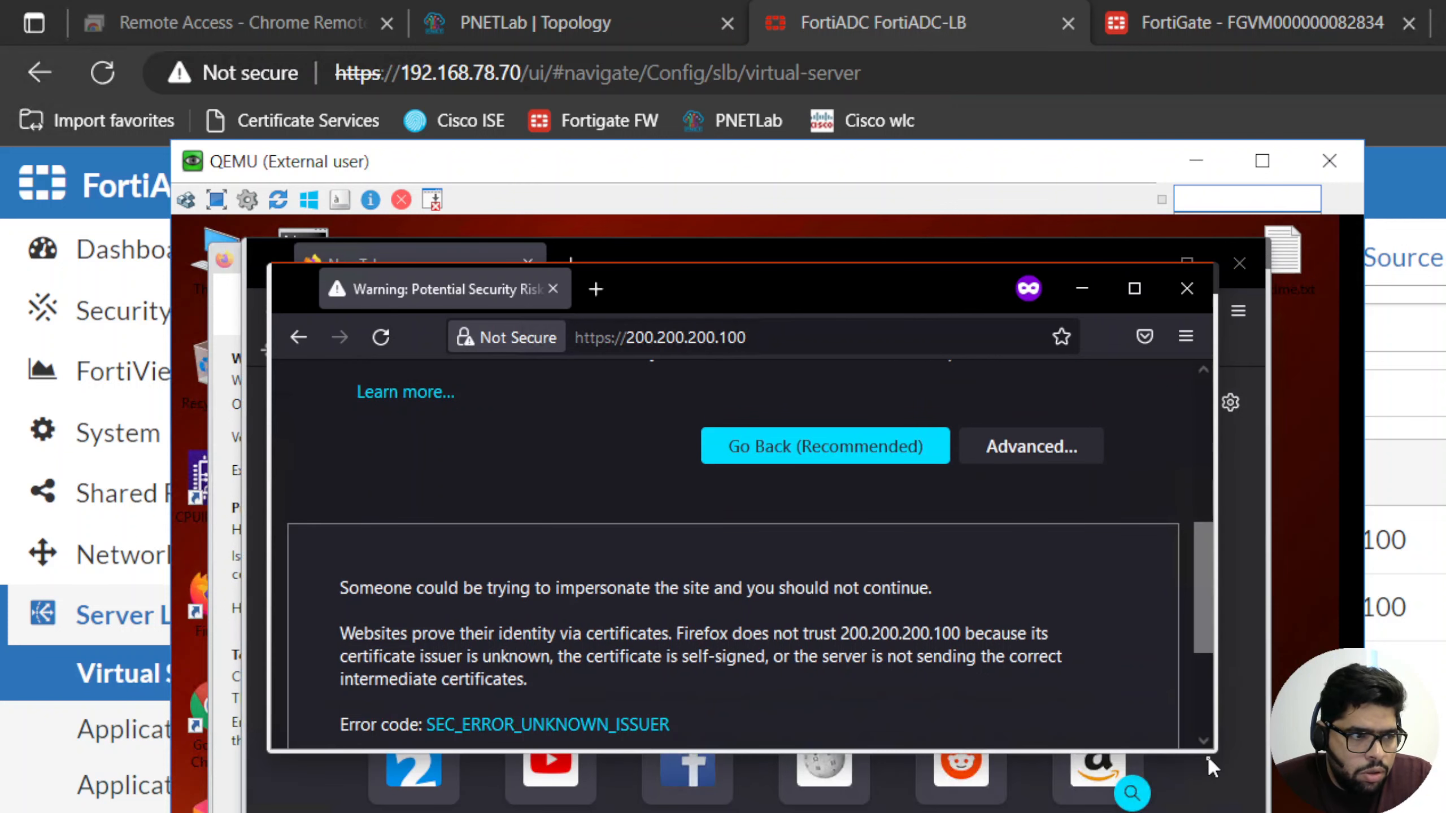
{"action": "scroll", "coordinate": [1076, 561], "scroll_direction": "down", "scroll_amount": 3}
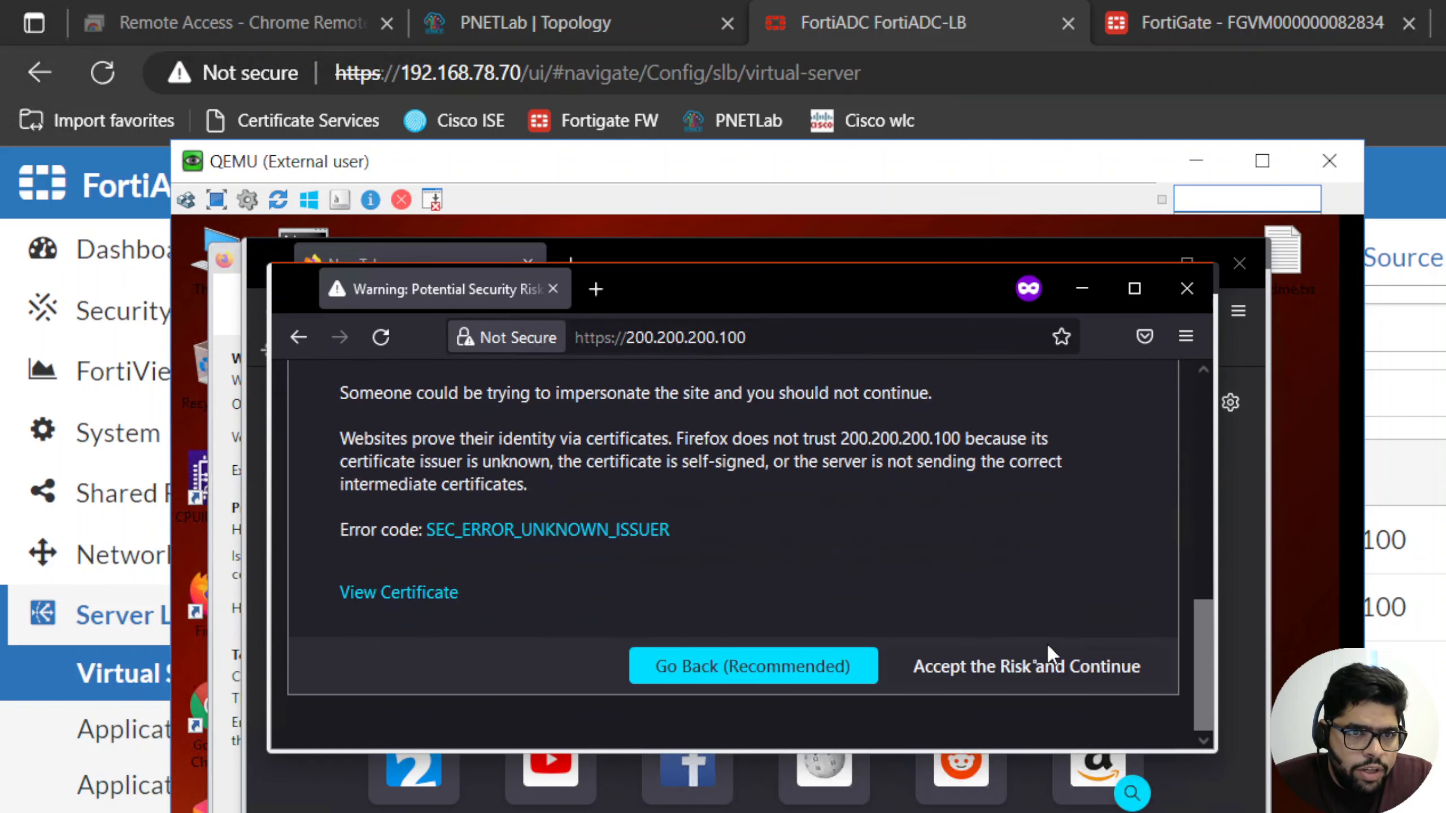
{"action": "left_click", "coordinate": [1018, 668]}
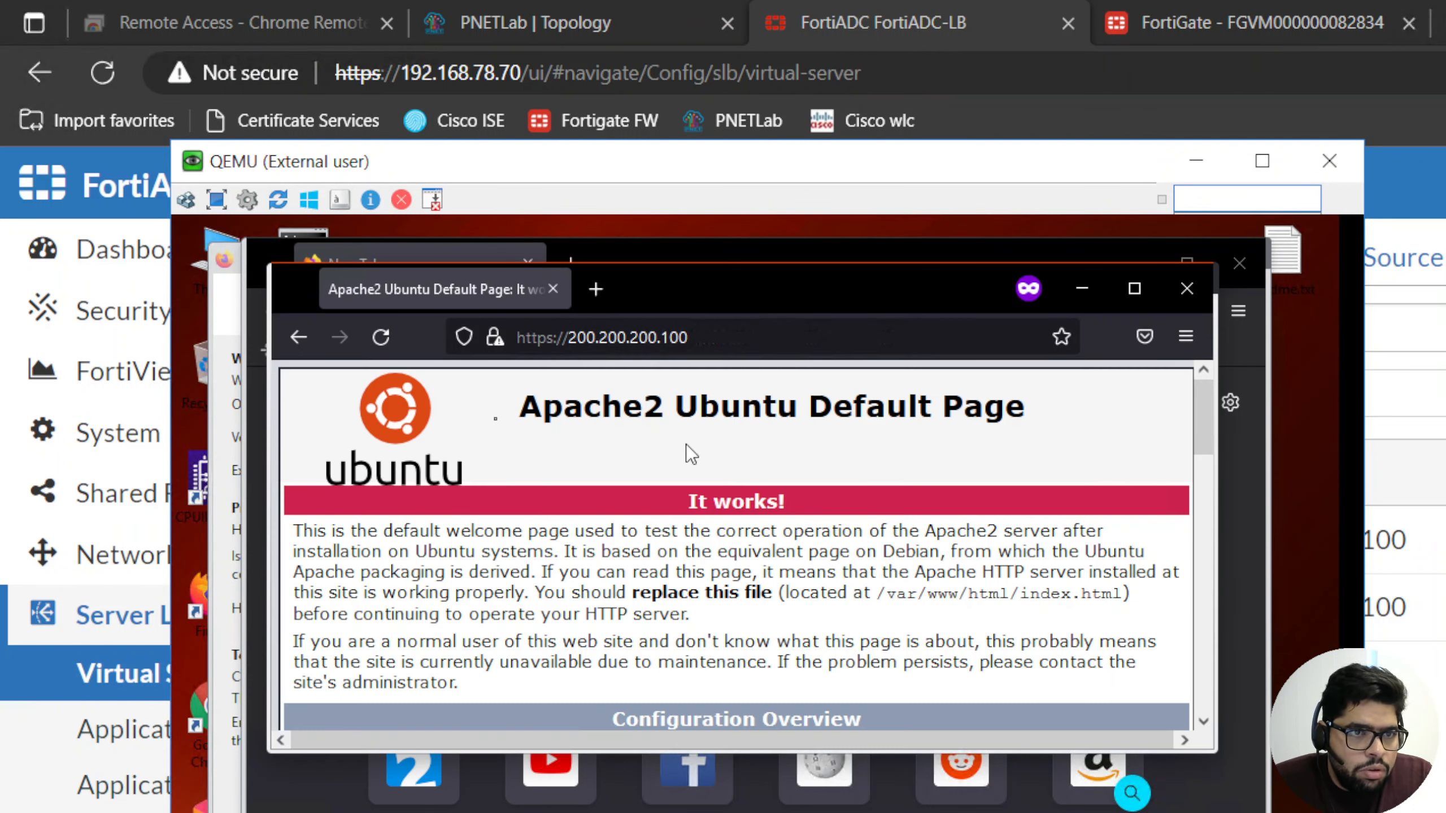
{"action": "left_click", "coordinate": [723, 336]}
{"action": "left_click", "coordinate": [720, 336]}
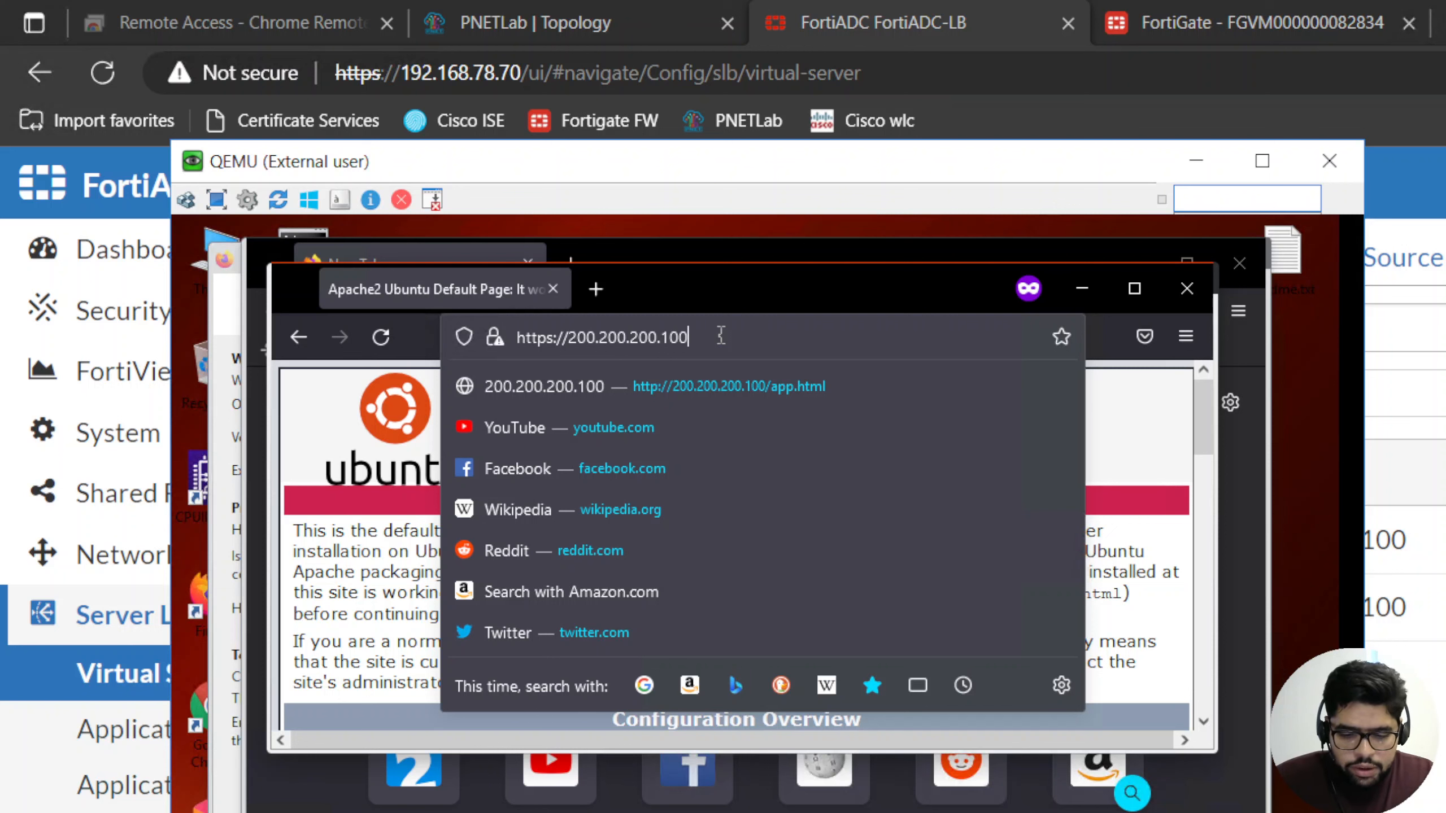
{"action": "type", "text": "/app.html"}
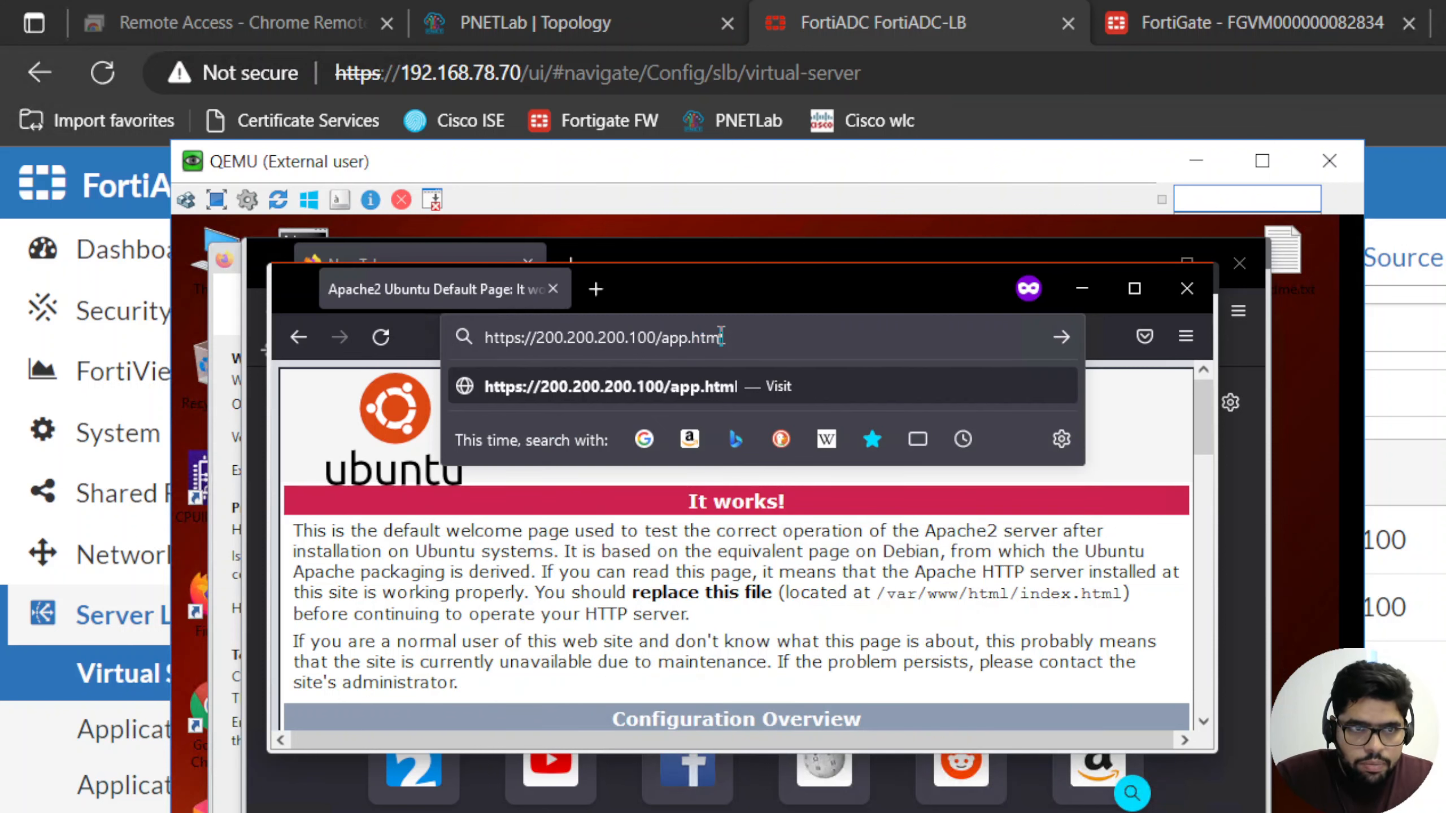
{"action": "key", "text": "Return"}
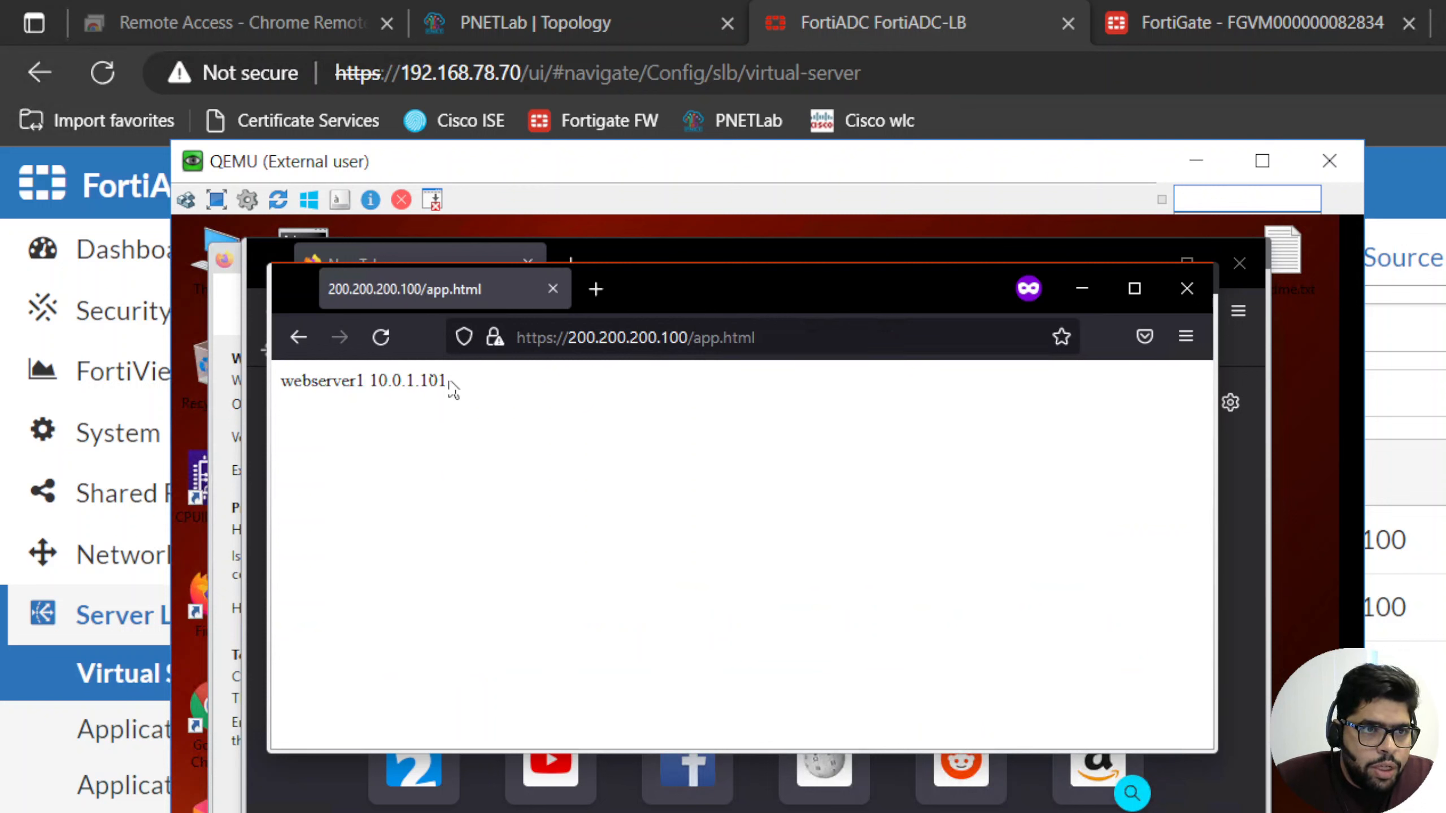
- Highlight the web server's response text and inspect the connection security details for 200.200.200.100
{"action": "left_click_drag", "start_coordinate": [449, 381], "coordinate": [307, 374]}
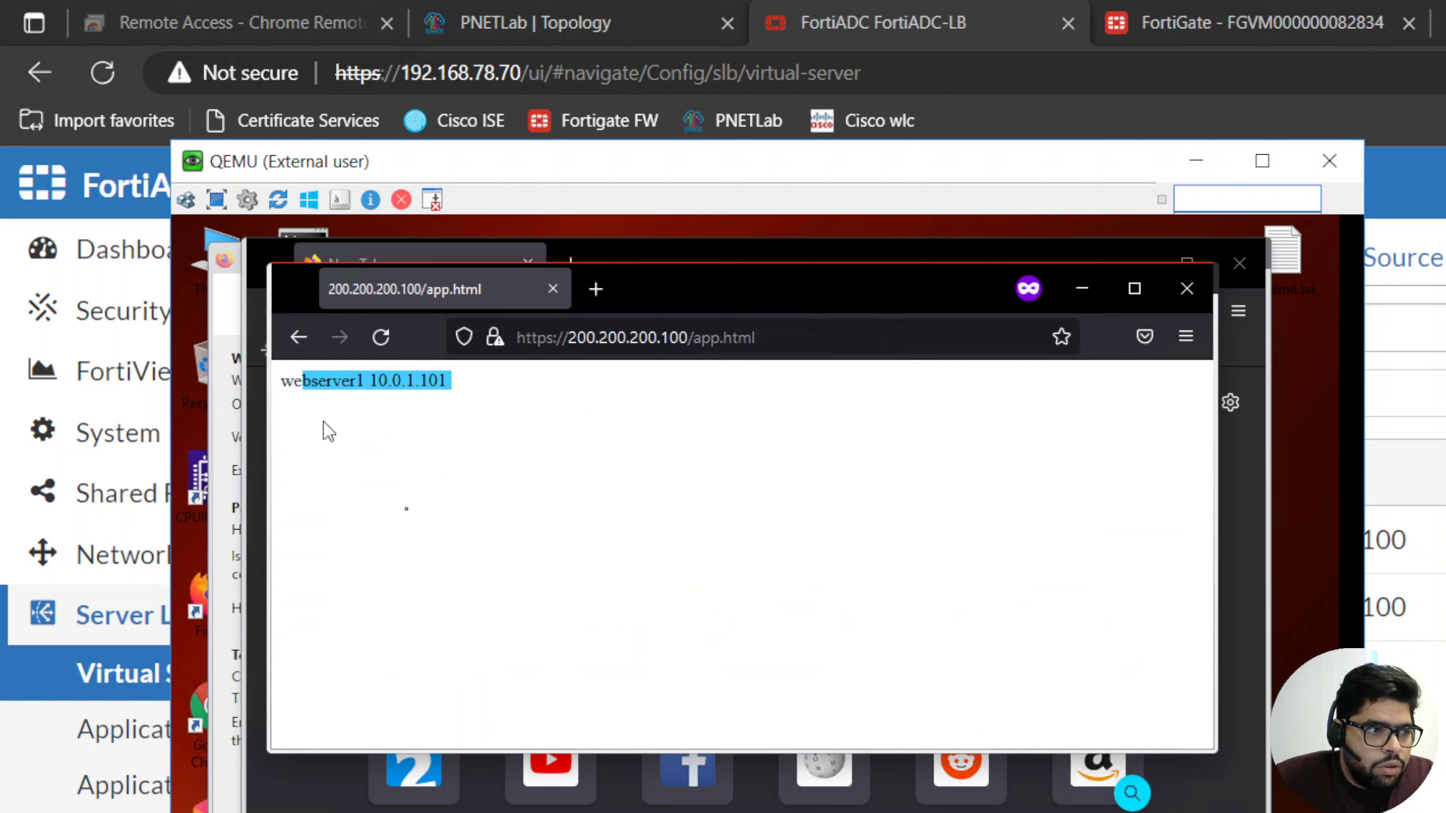
{"action": "left_click", "coordinate": [494, 340]}
{"action": "left_click", "coordinate": [816, 439]}
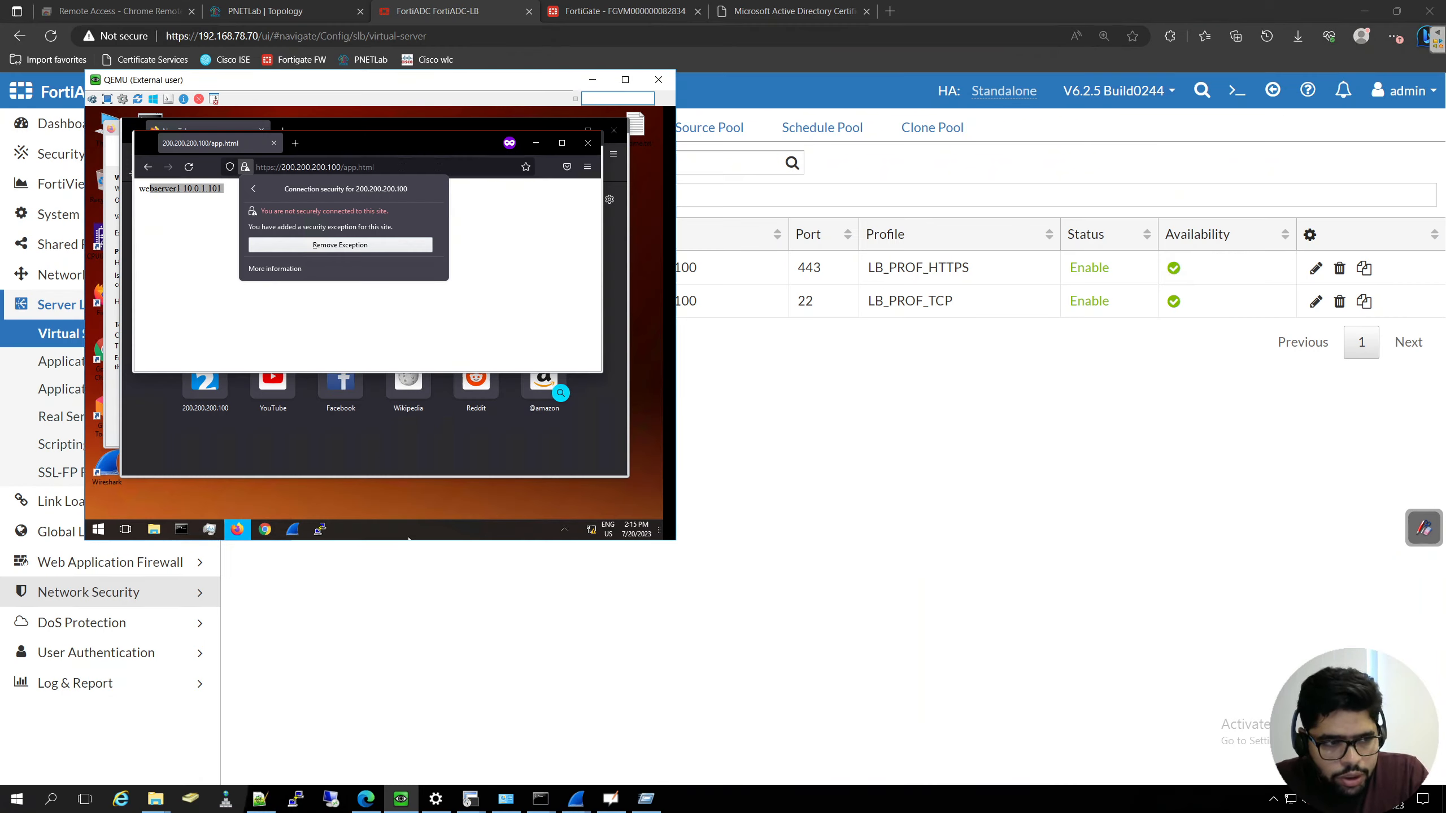
- Switch back to FortiADC and view the local certificates under certificate management
{"action": "left_click", "coordinate": [858, 398]}
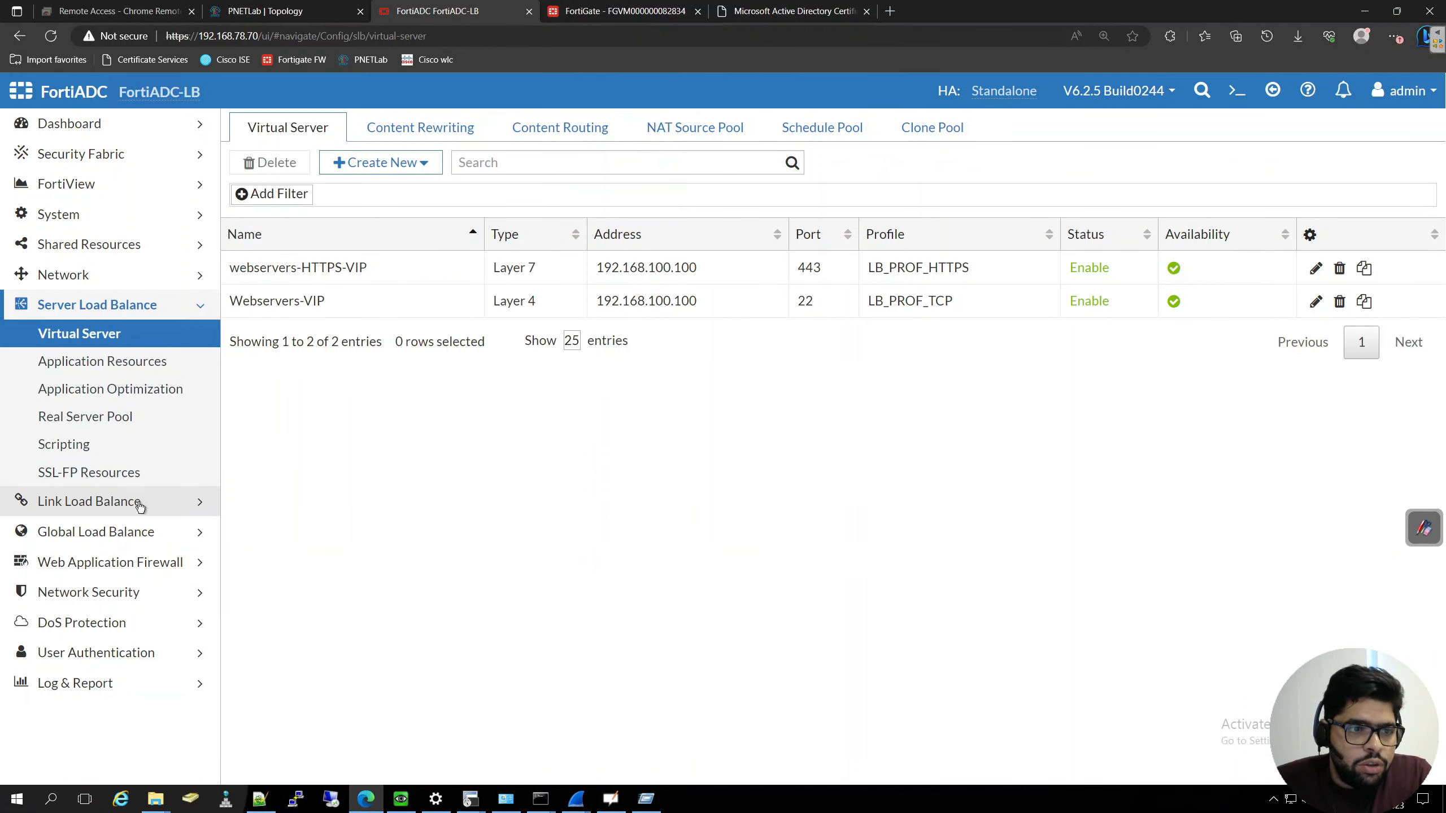
{"action": "left_click", "coordinate": [87, 220]}
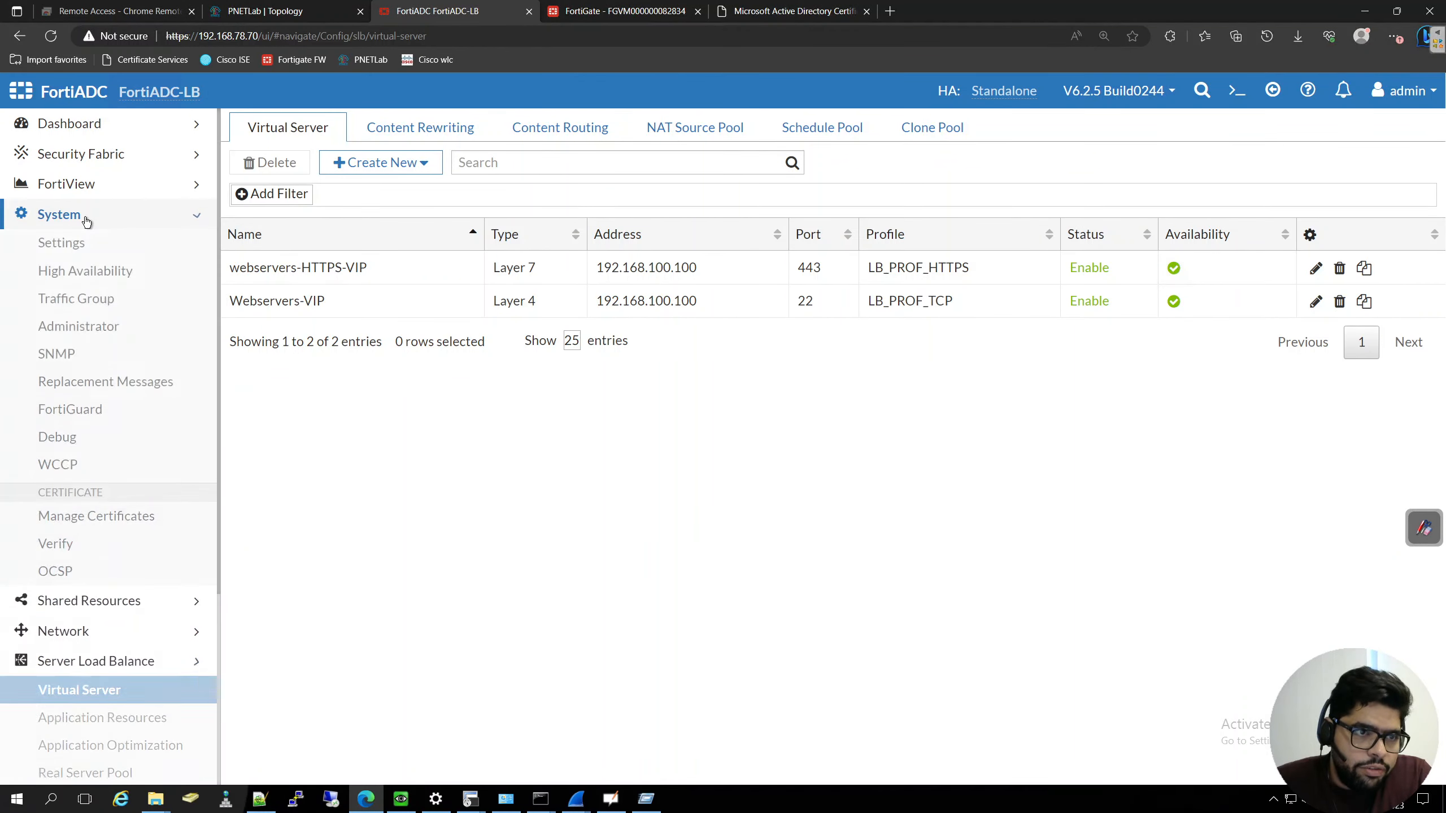
{"action": "left_click", "coordinate": [96, 515]}
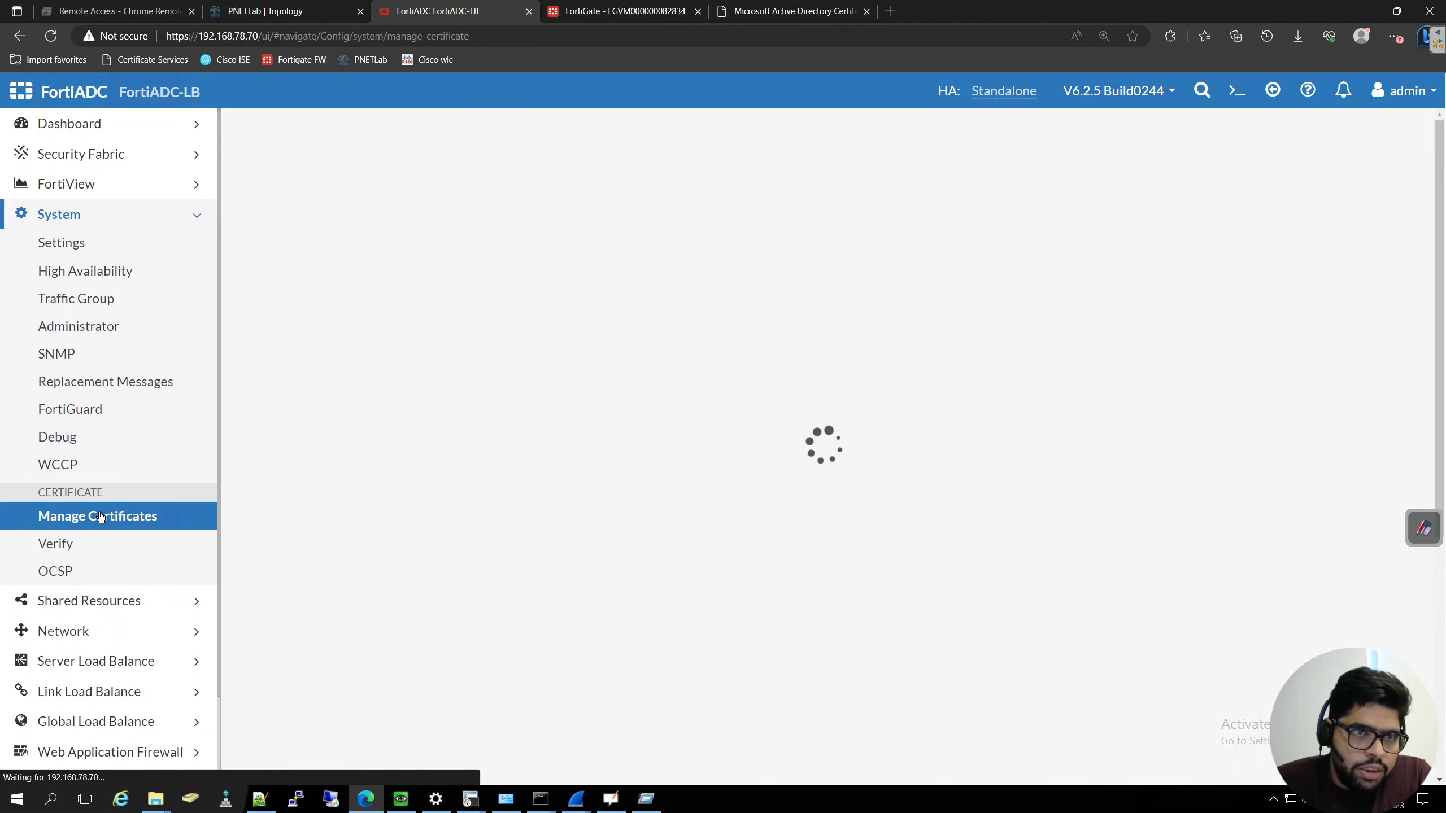
{"action": "left_click", "coordinate": [457, 137]}
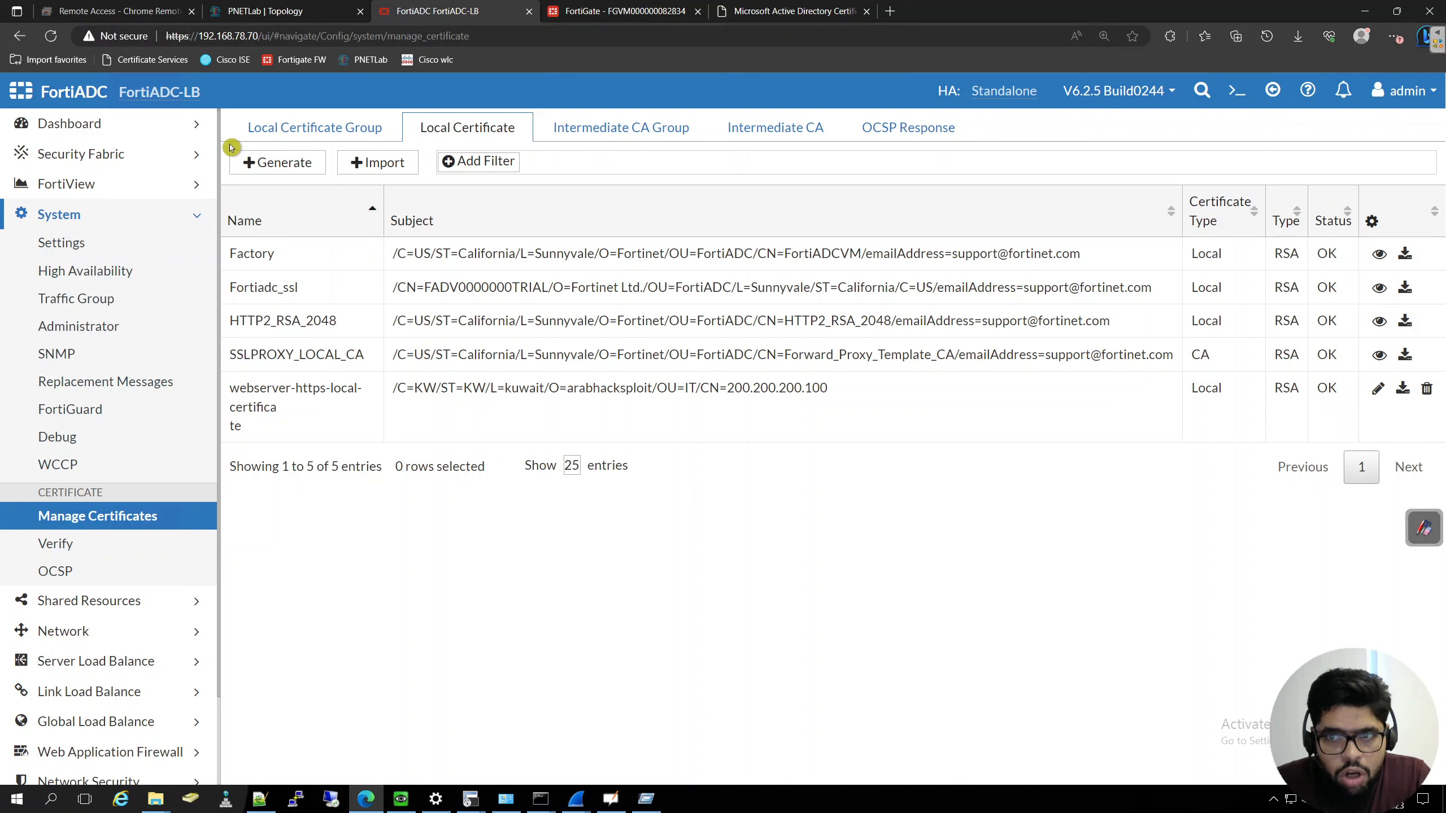
- Review the local certificate import types, including the PKCS12 Certificate form, and cancel the import
{"action": "left_click", "coordinate": [369, 166]}
{"action": "left_click", "coordinate": [411, 154]}
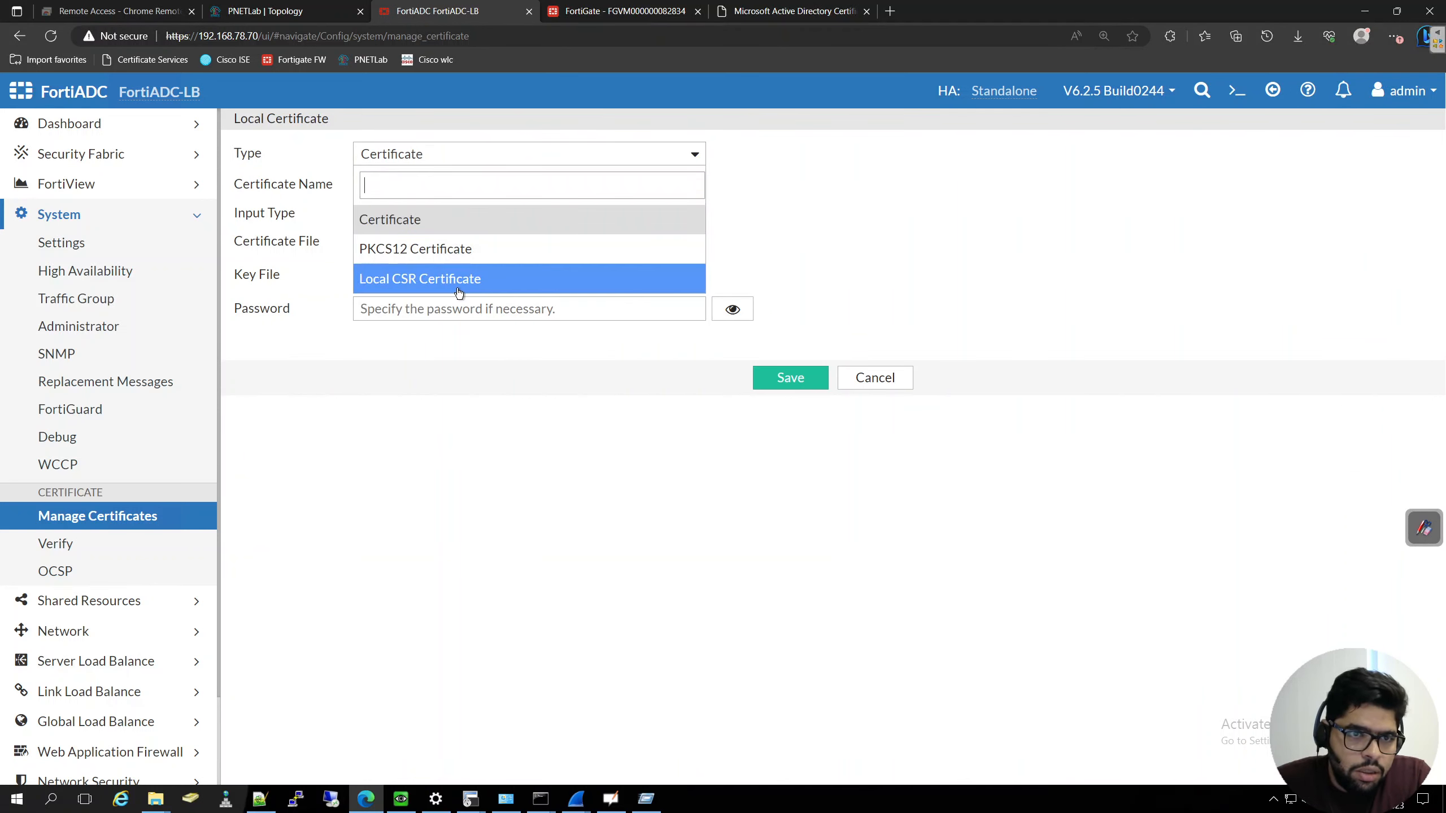
{"action": "left_click", "coordinate": [1005, 170]}
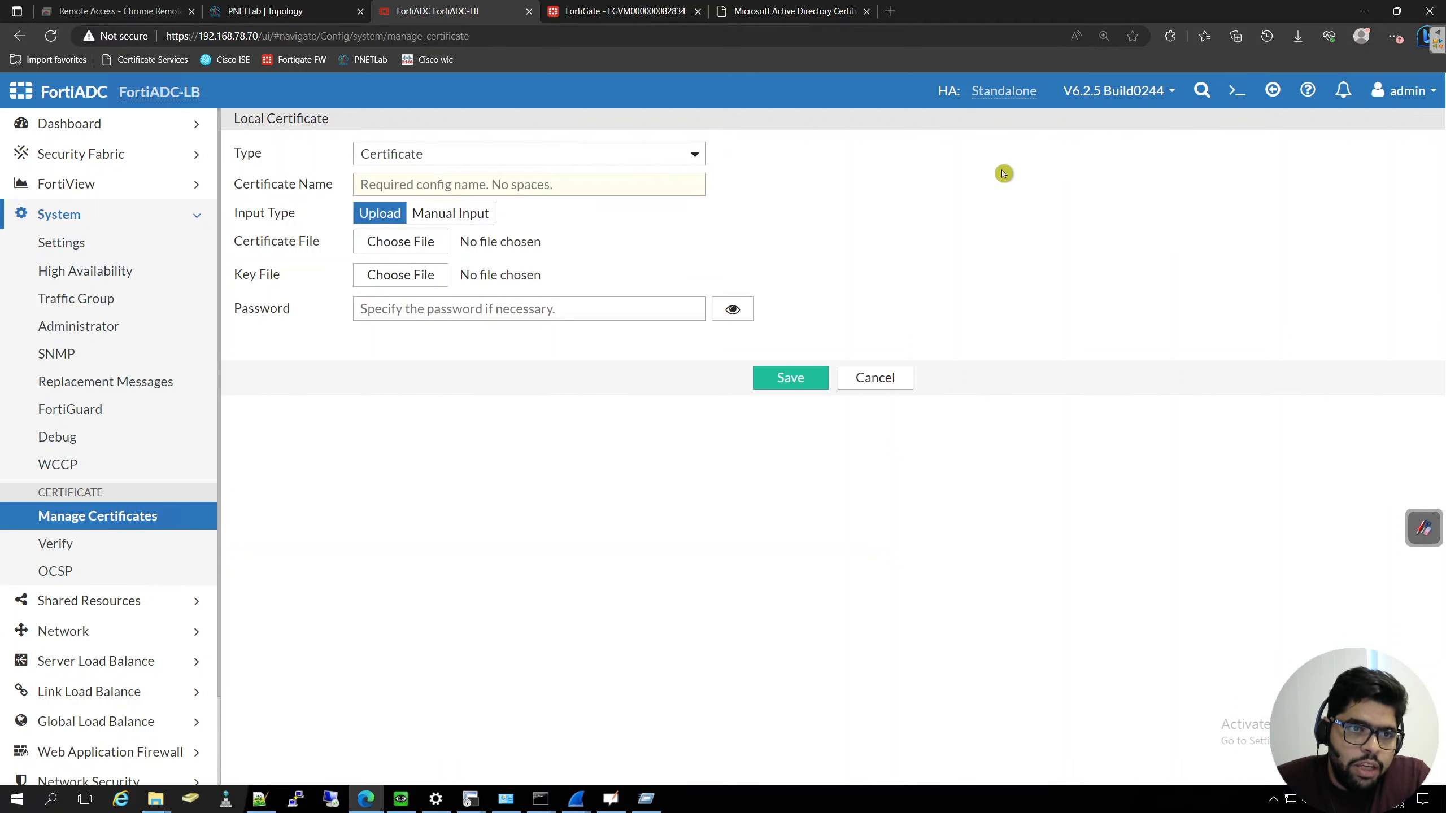
{"action": "left_click", "coordinate": [473, 154]}
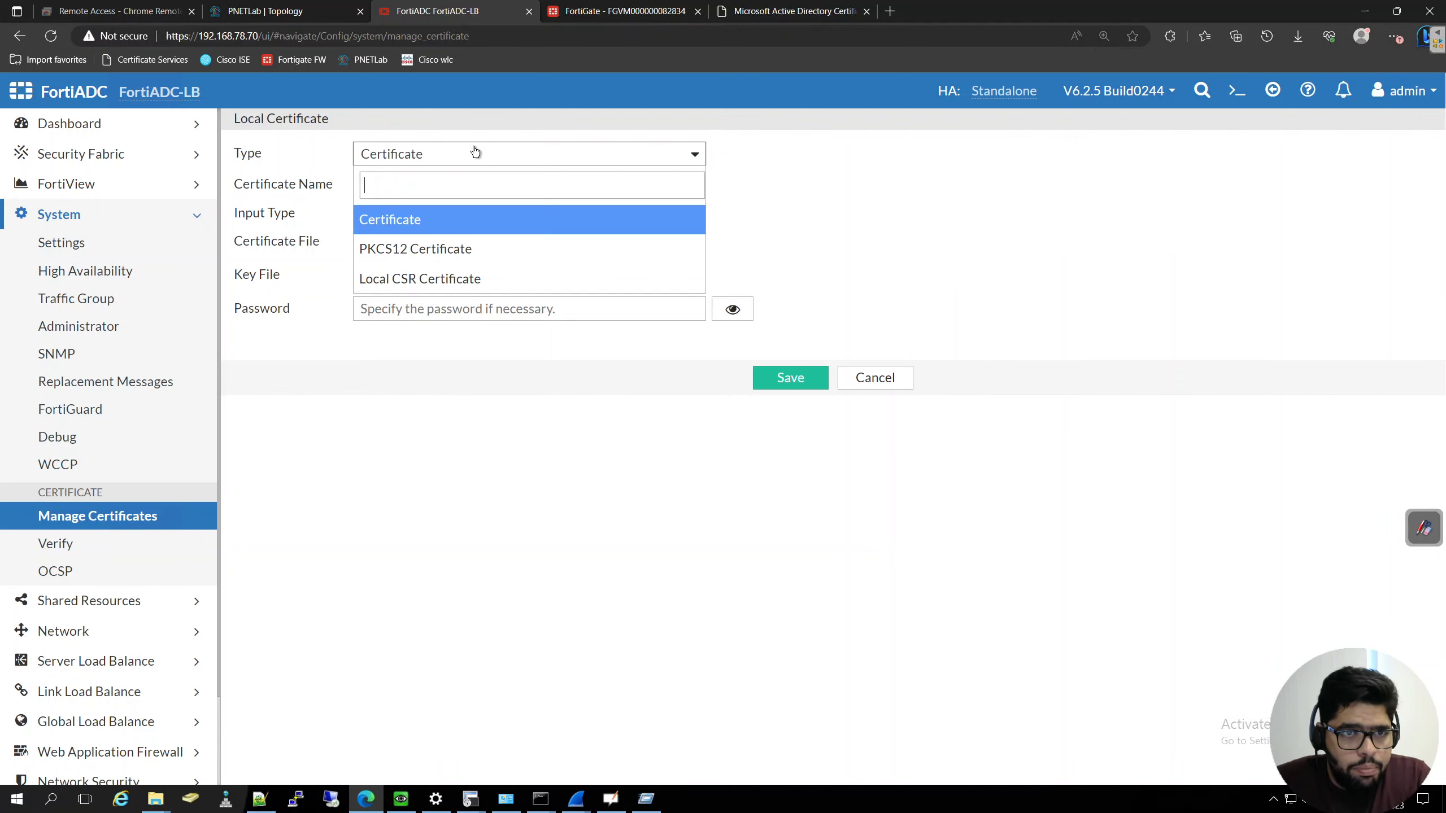
{"action": "left_click", "coordinate": [434, 250]}
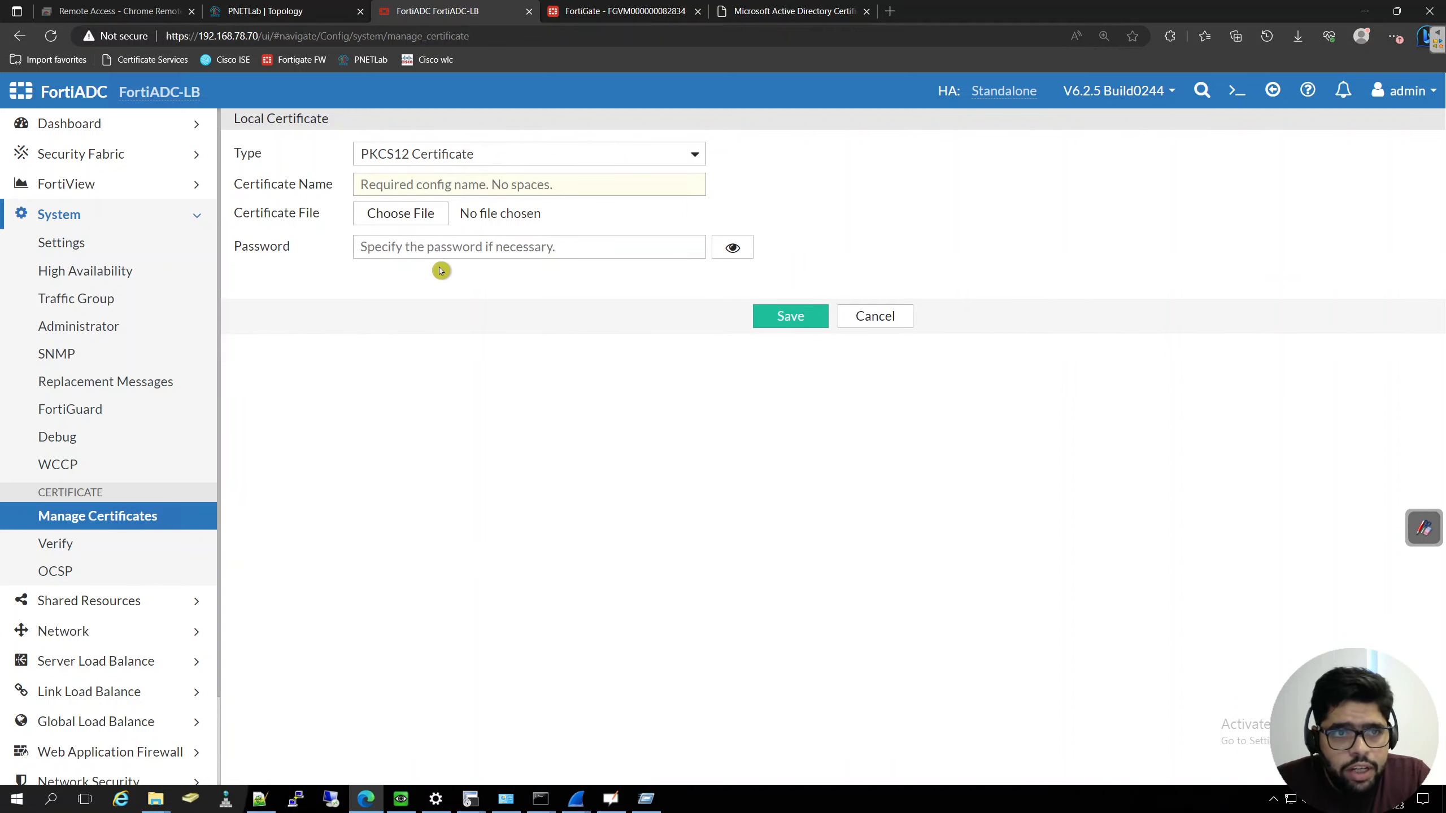
{"action": "left_click", "coordinate": [882, 321]}
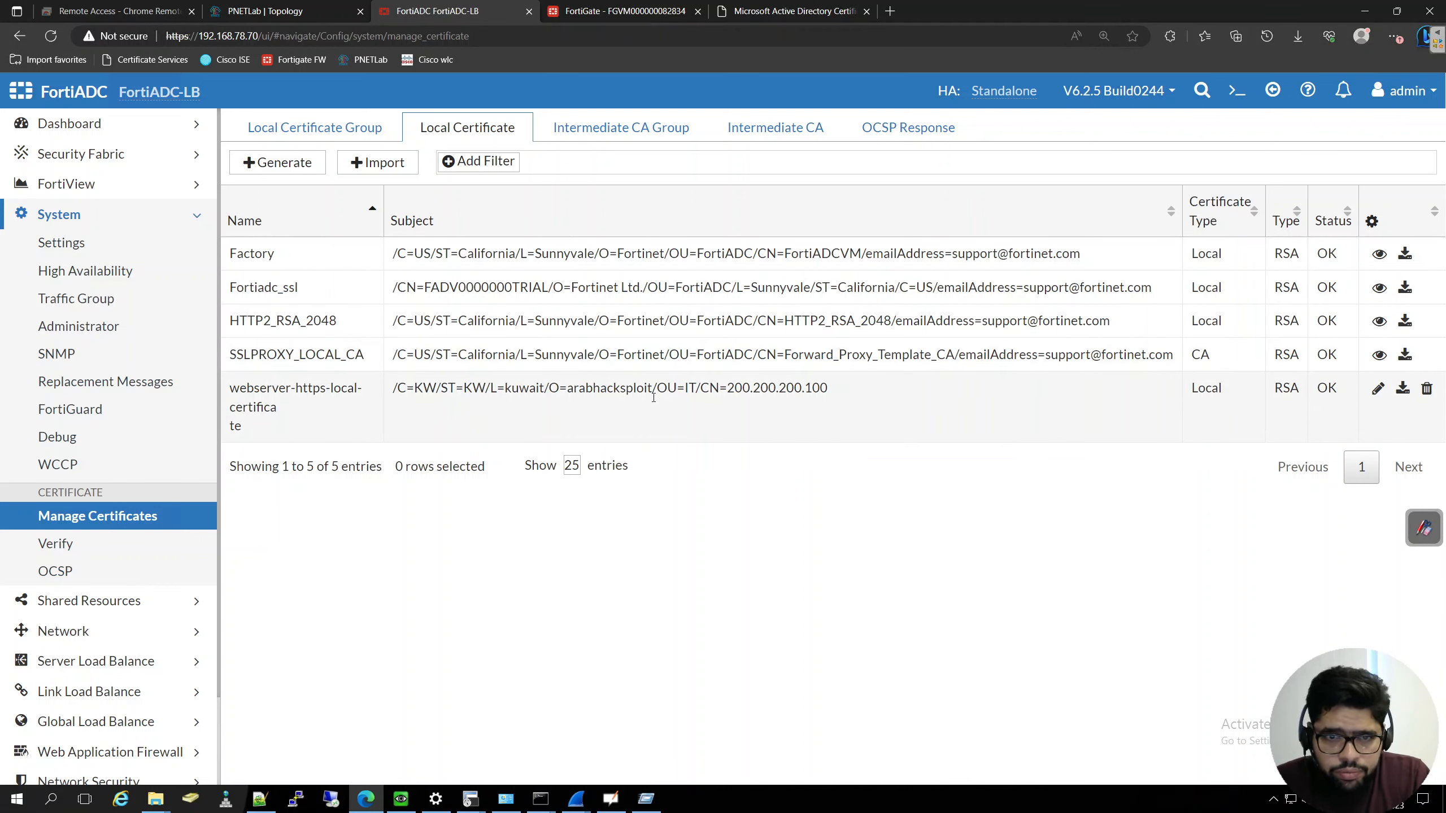
- Examine the local certificate groups, checking LOCAL_HTTPS_CERT_GROUP and its member count
{"action": "left_click", "coordinate": [301, 127]}
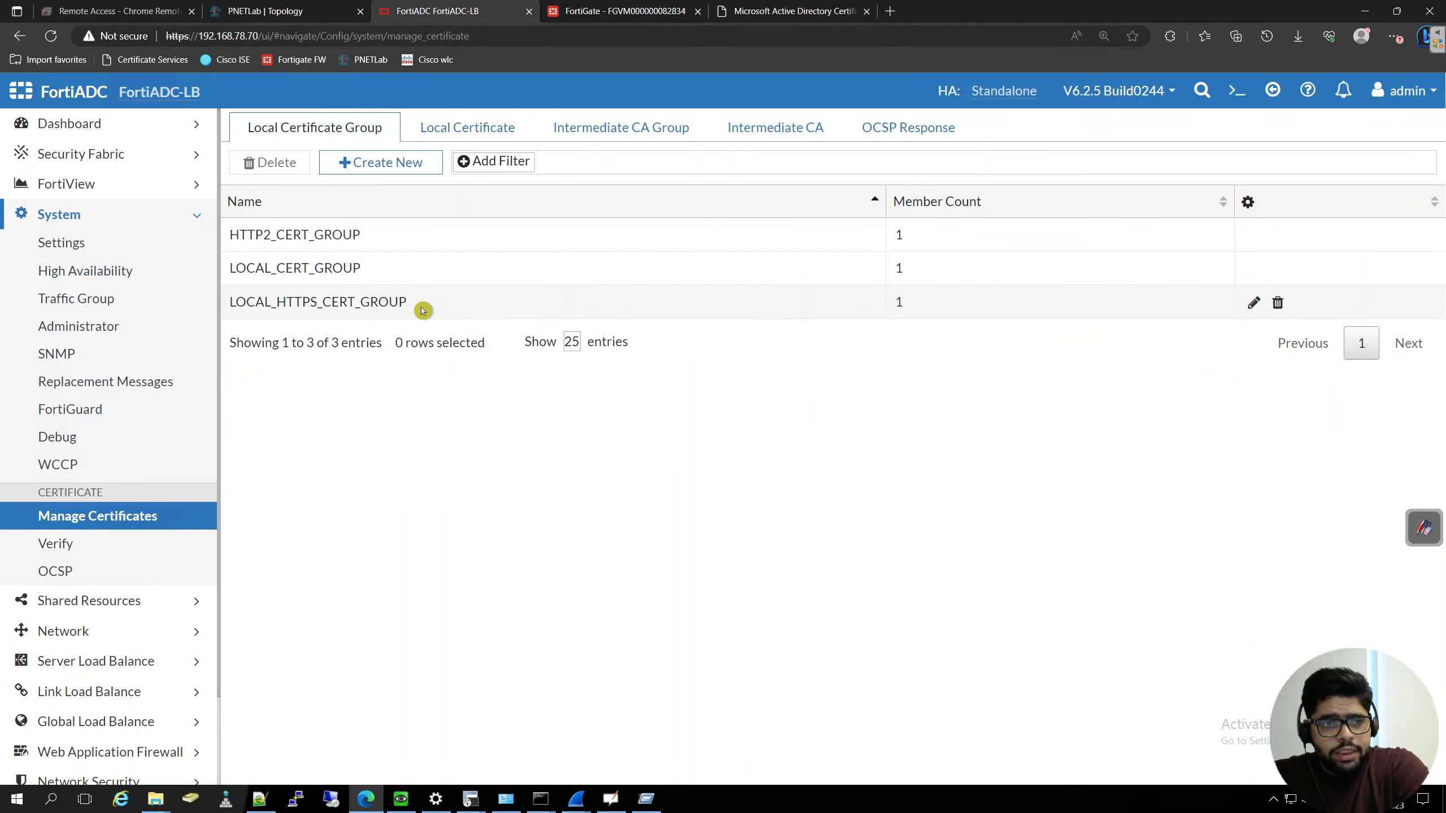
{"action": "left_click_drag", "start_coordinate": [405, 301], "coordinate": [354, 302]}
{"action": "left_click", "coordinate": [881, 303]}
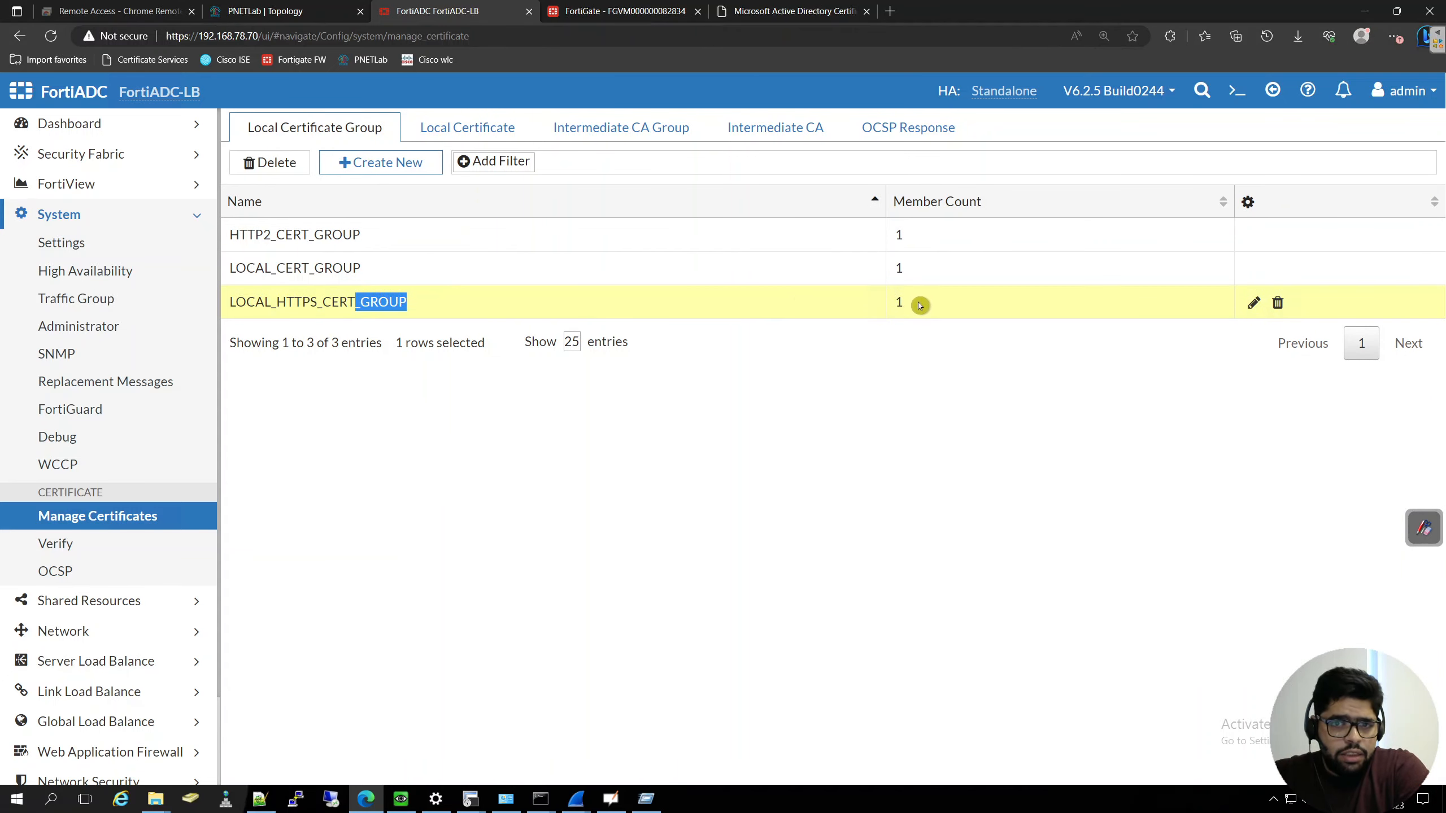
{"action": "double_click", "coordinate": [903, 303]}
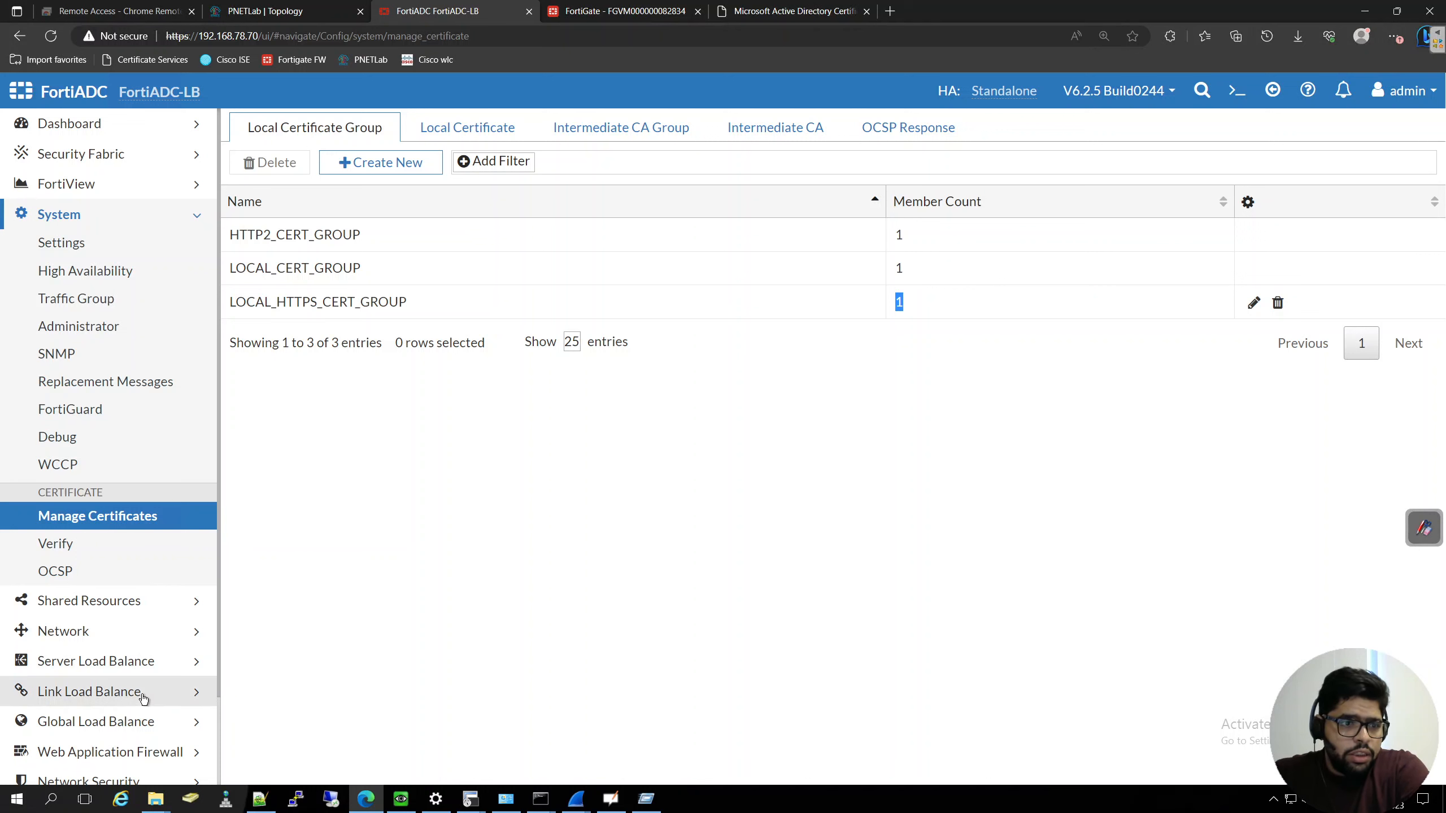
- View the Client SSL profiles in the Server Load Balance application resources
{"action": "left_click", "coordinate": [140, 672]}
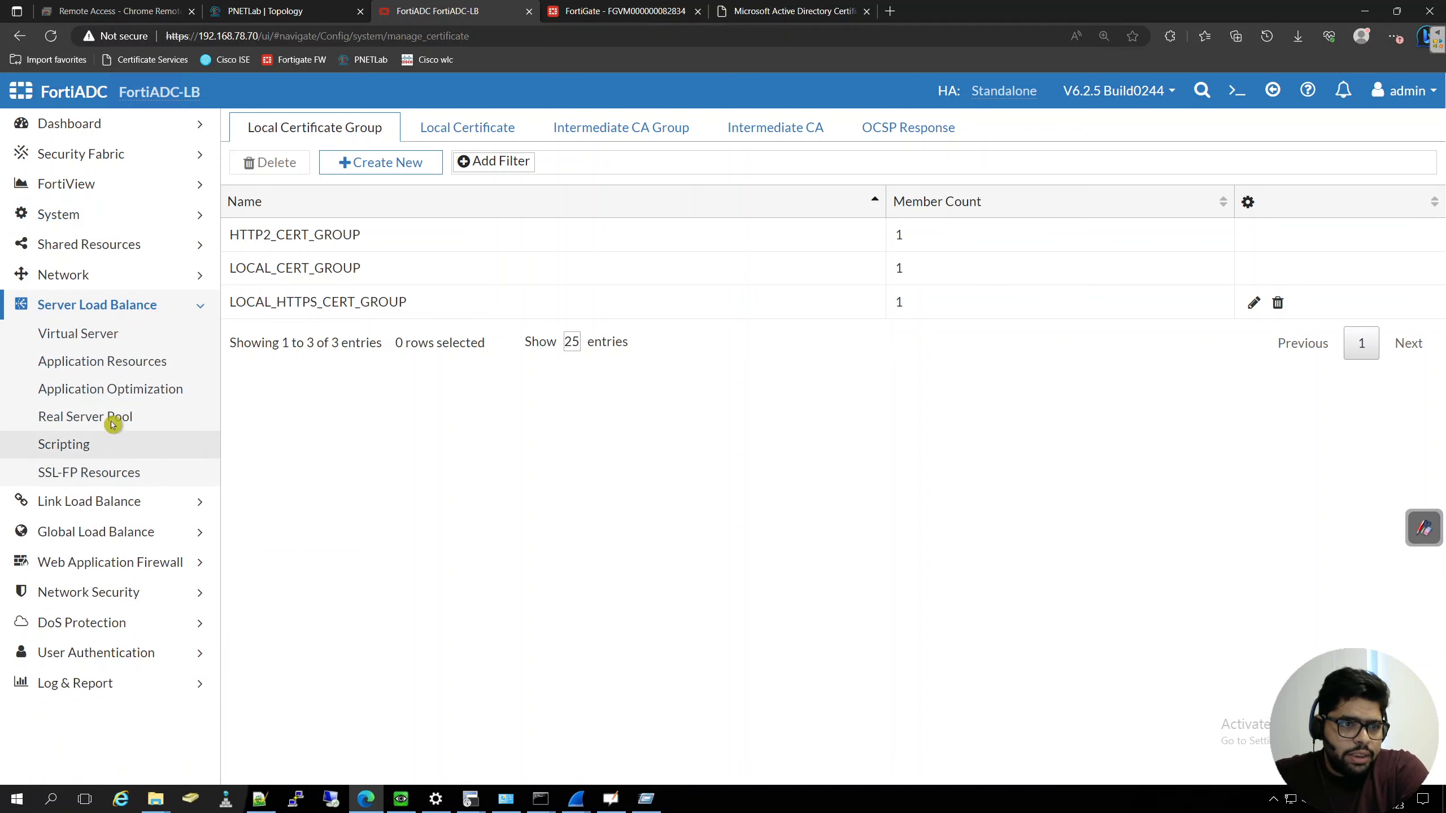
{"action": "left_click", "coordinate": [116, 364]}
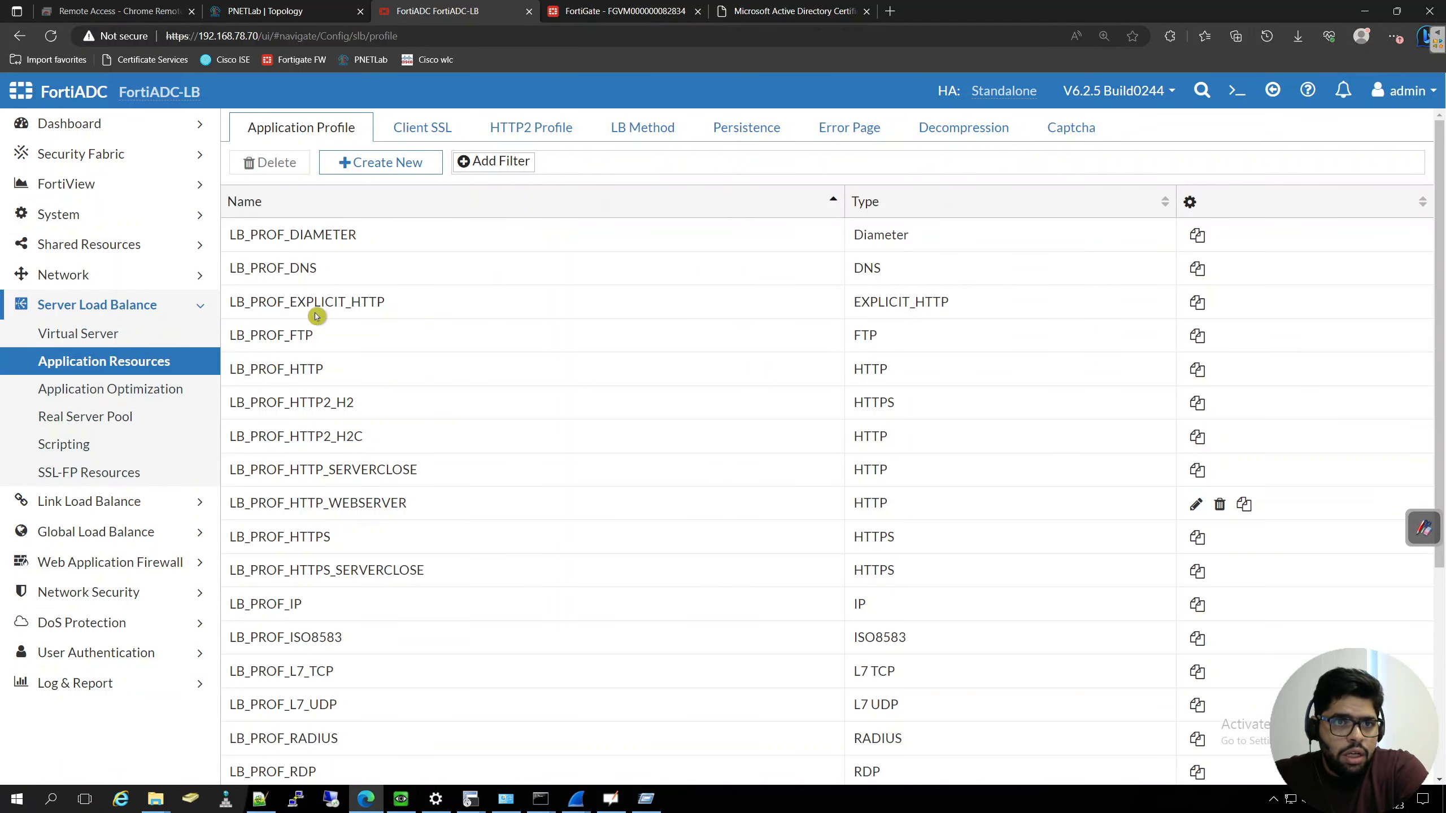
{"action": "left_click", "coordinate": [416, 126]}
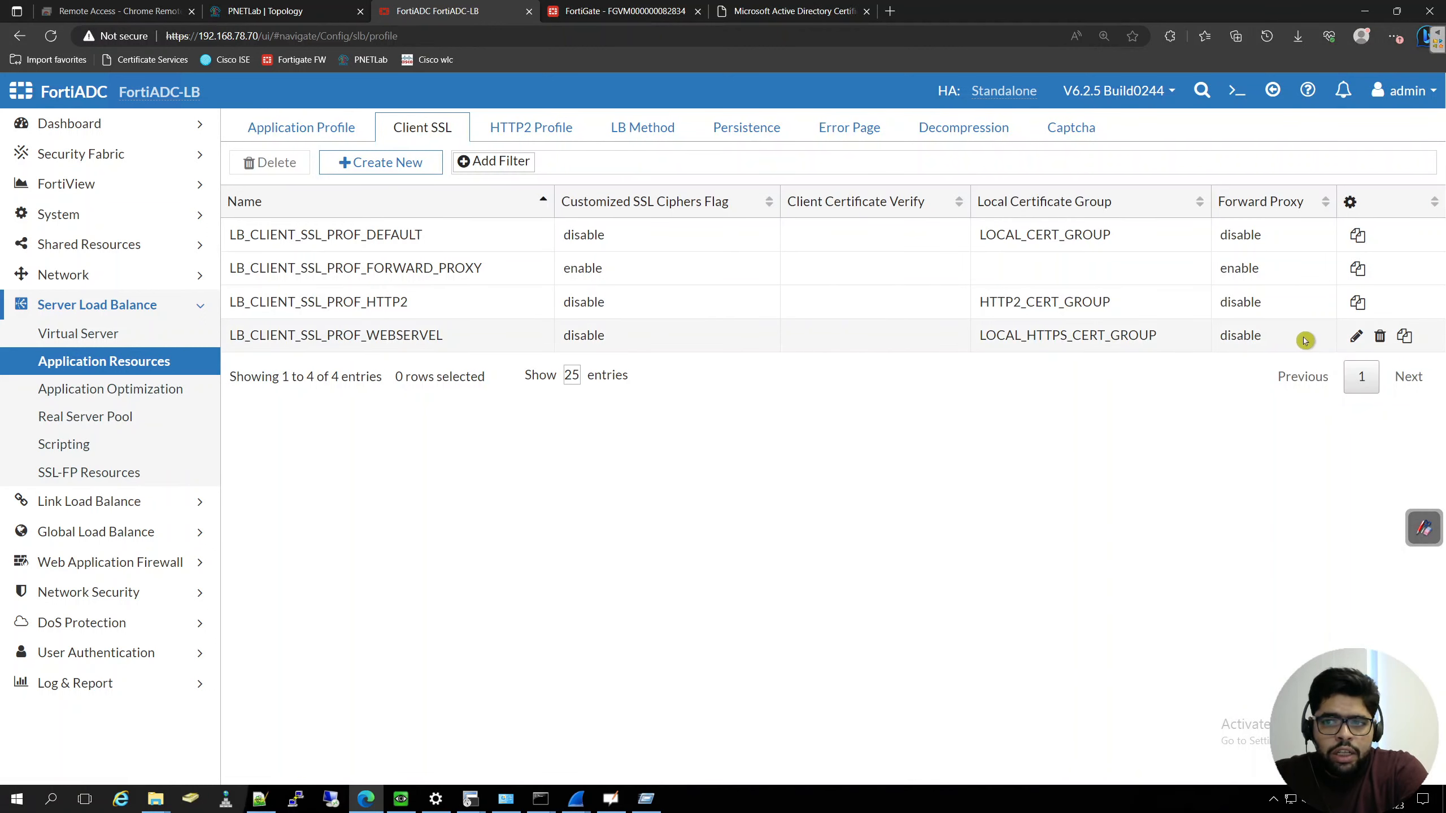
- Examine the LB_CLIENT_SSL_PROF_WEBSERVEL profile, checking its cipher suites, allowed SSL versions and local certificate group
{"action": "left_click", "coordinate": [1356, 337]}
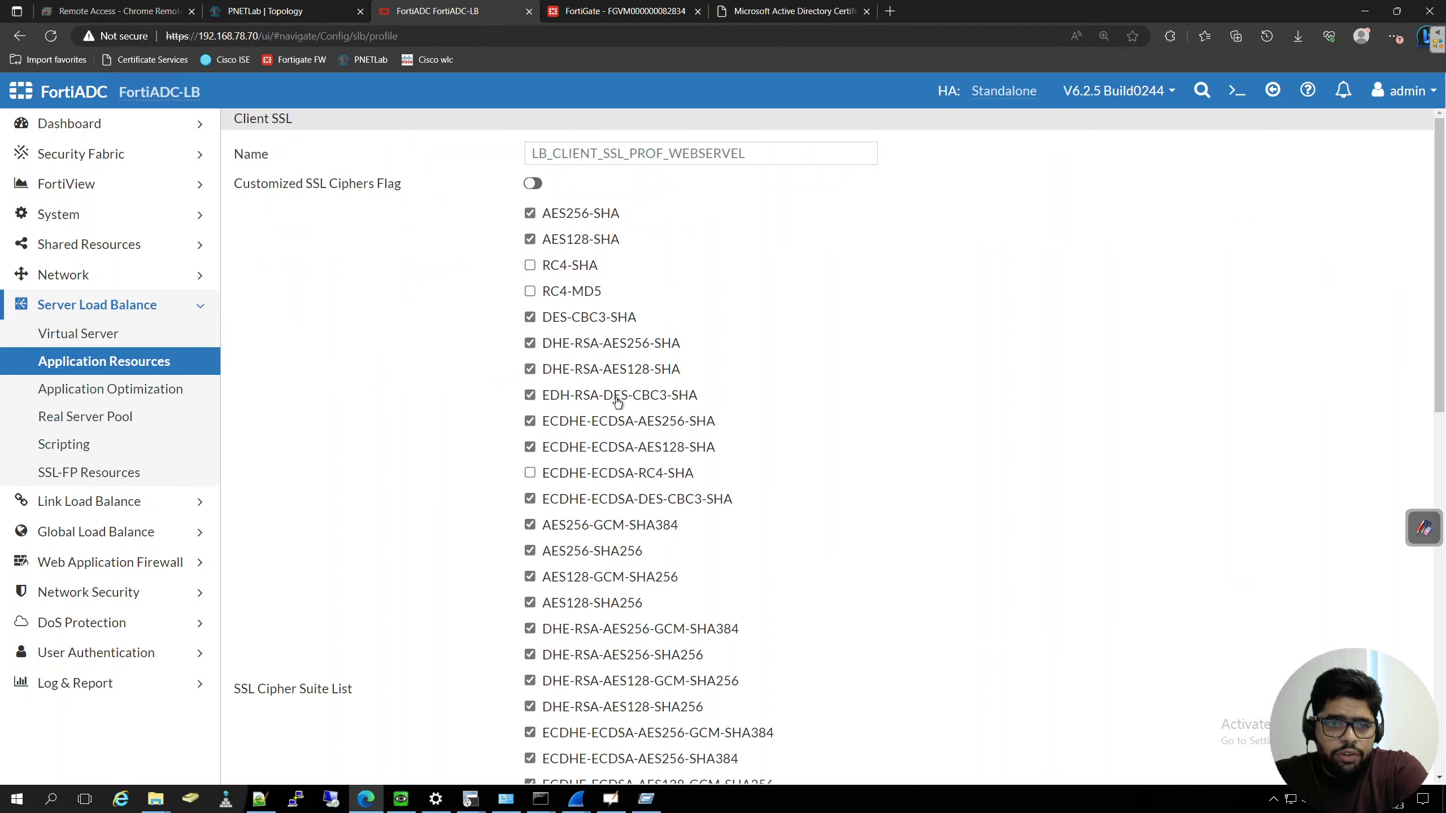
{"action": "scroll", "coordinate": [619, 404], "scroll_direction": "down", "scroll_amount": 12}
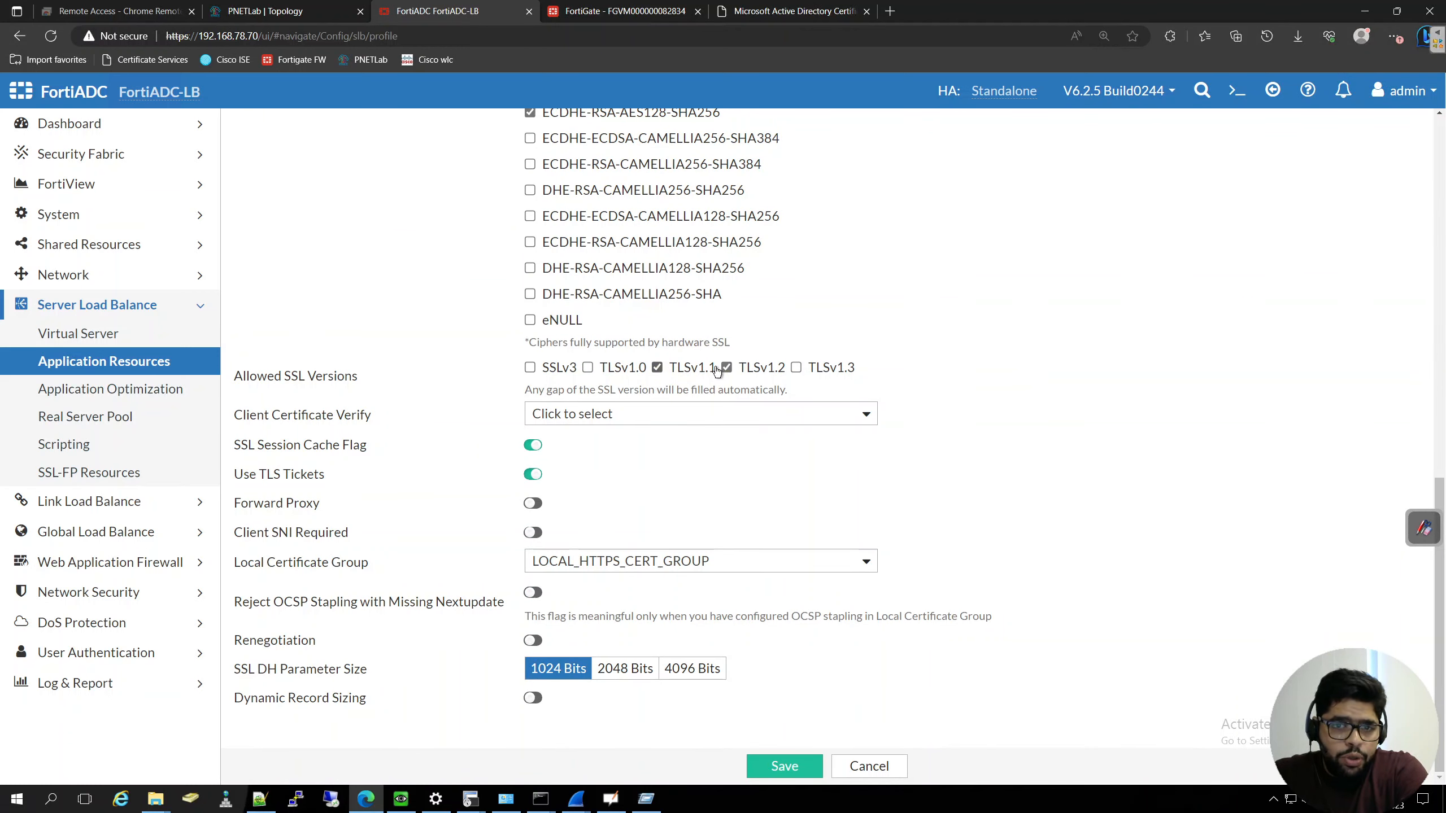
{"action": "left_click", "coordinate": [803, 369]}
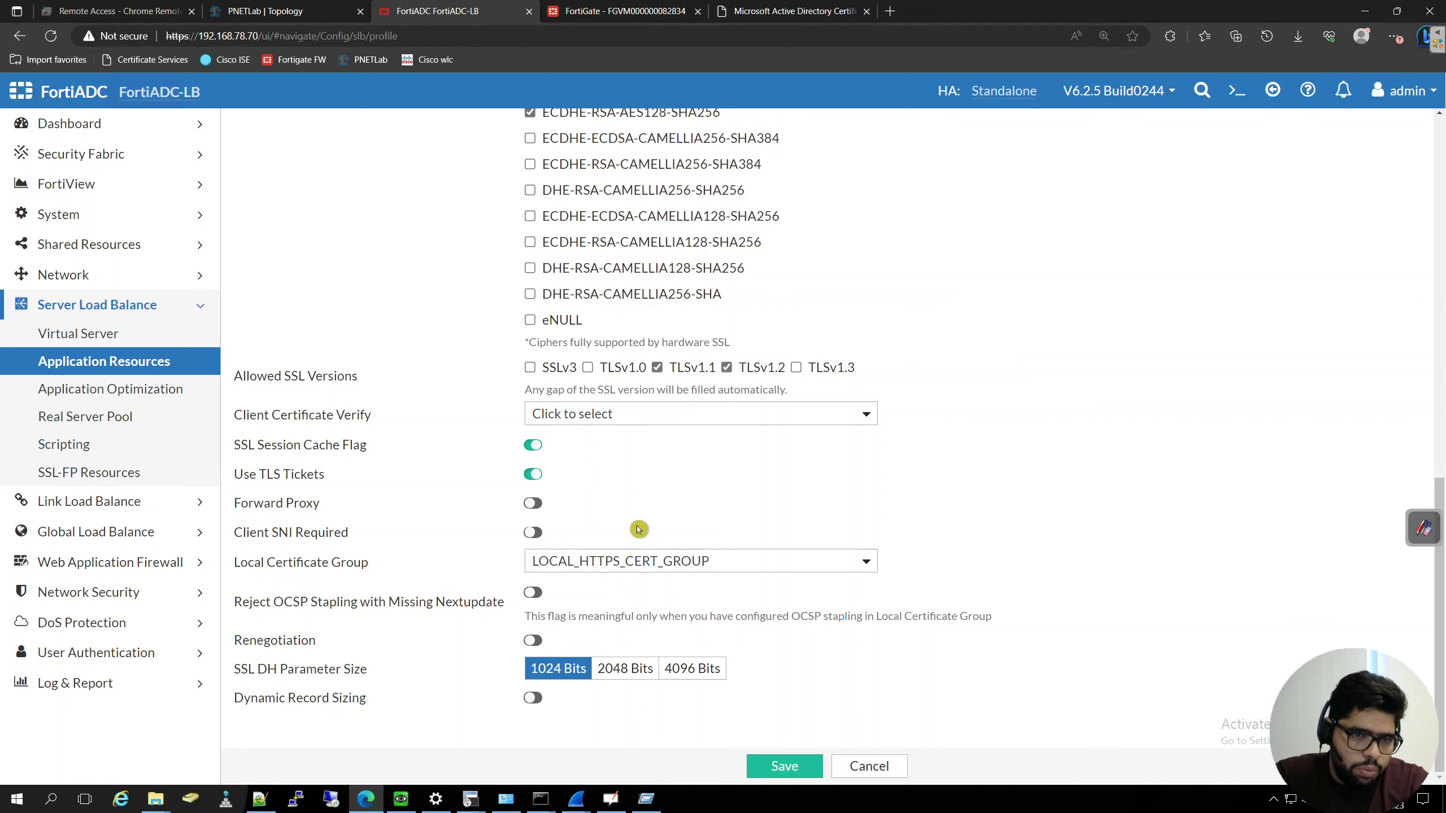
{"action": "scroll", "coordinate": [638, 528], "scroll_direction": "up", "scroll_amount": 2}
{"action": "scroll", "coordinate": [639, 528], "scroll_direction": "up", "scroll_amount": 15}
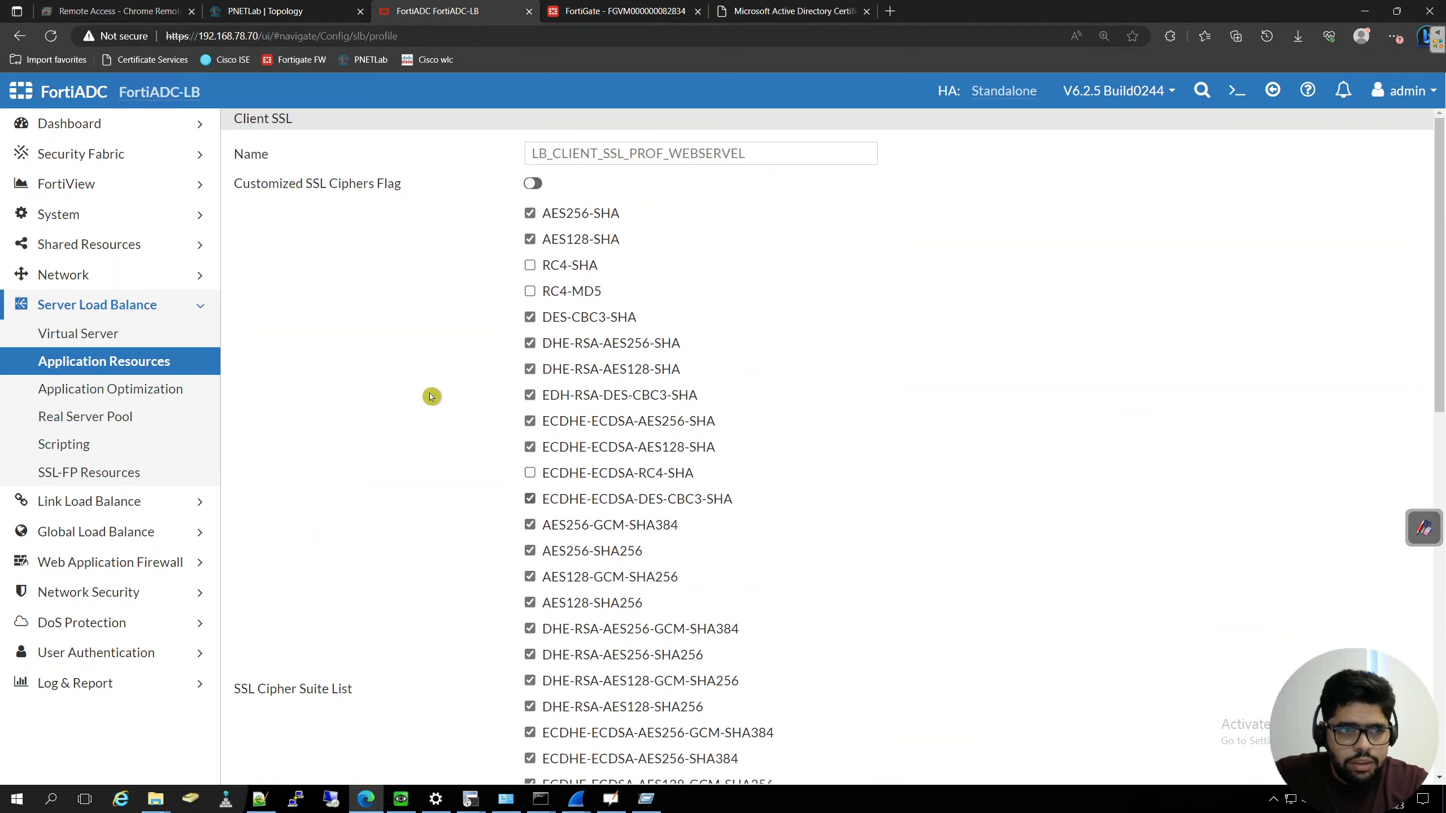
- Open the general settings of the webservers-HTTPS-VIP virtual server and check the available Client SSL profiles without changing the selection
{"action": "left_click", "coordinate": [98, 331]}
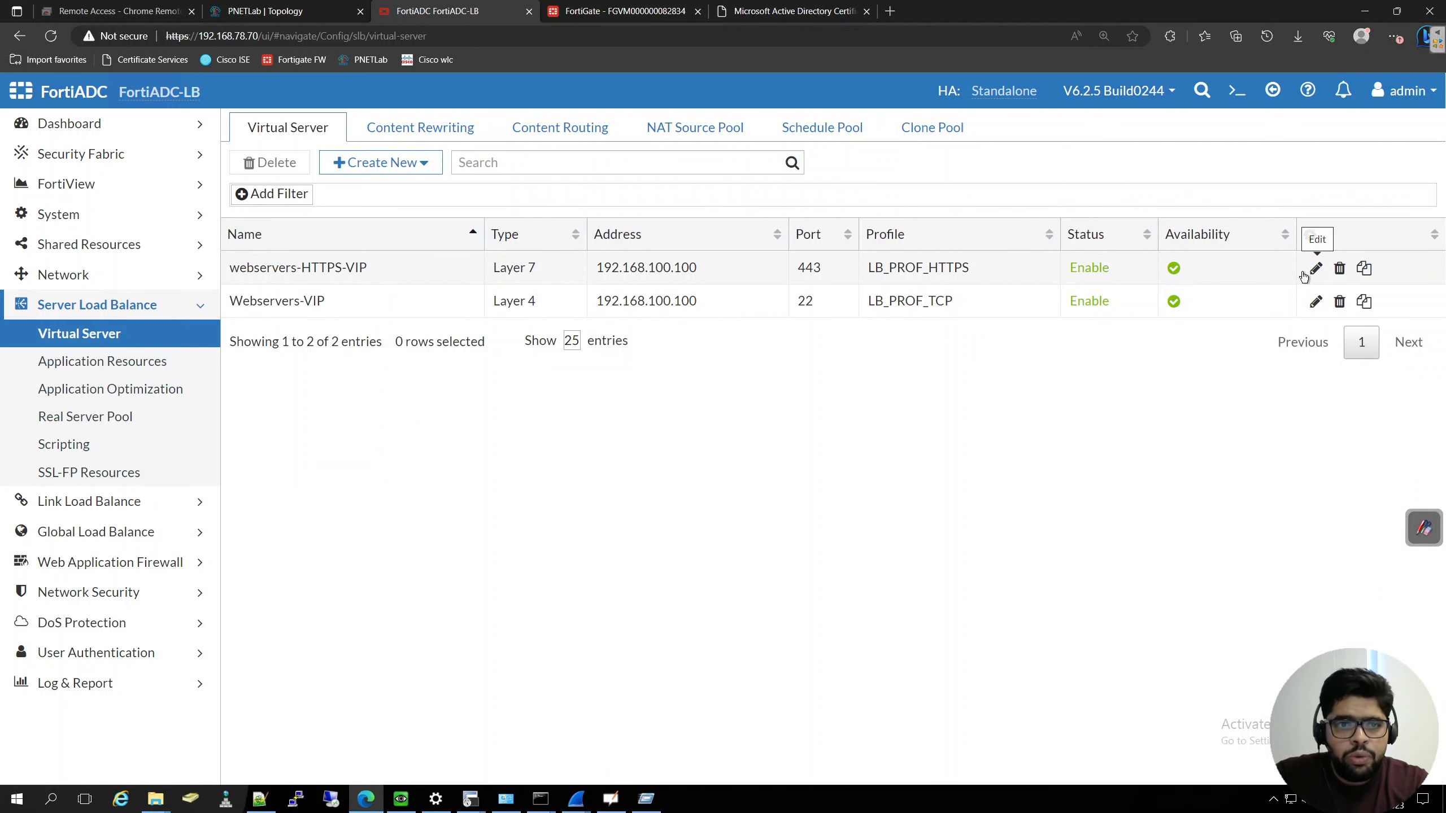
{"action": "double_click", "coordinate": [740, 269]}
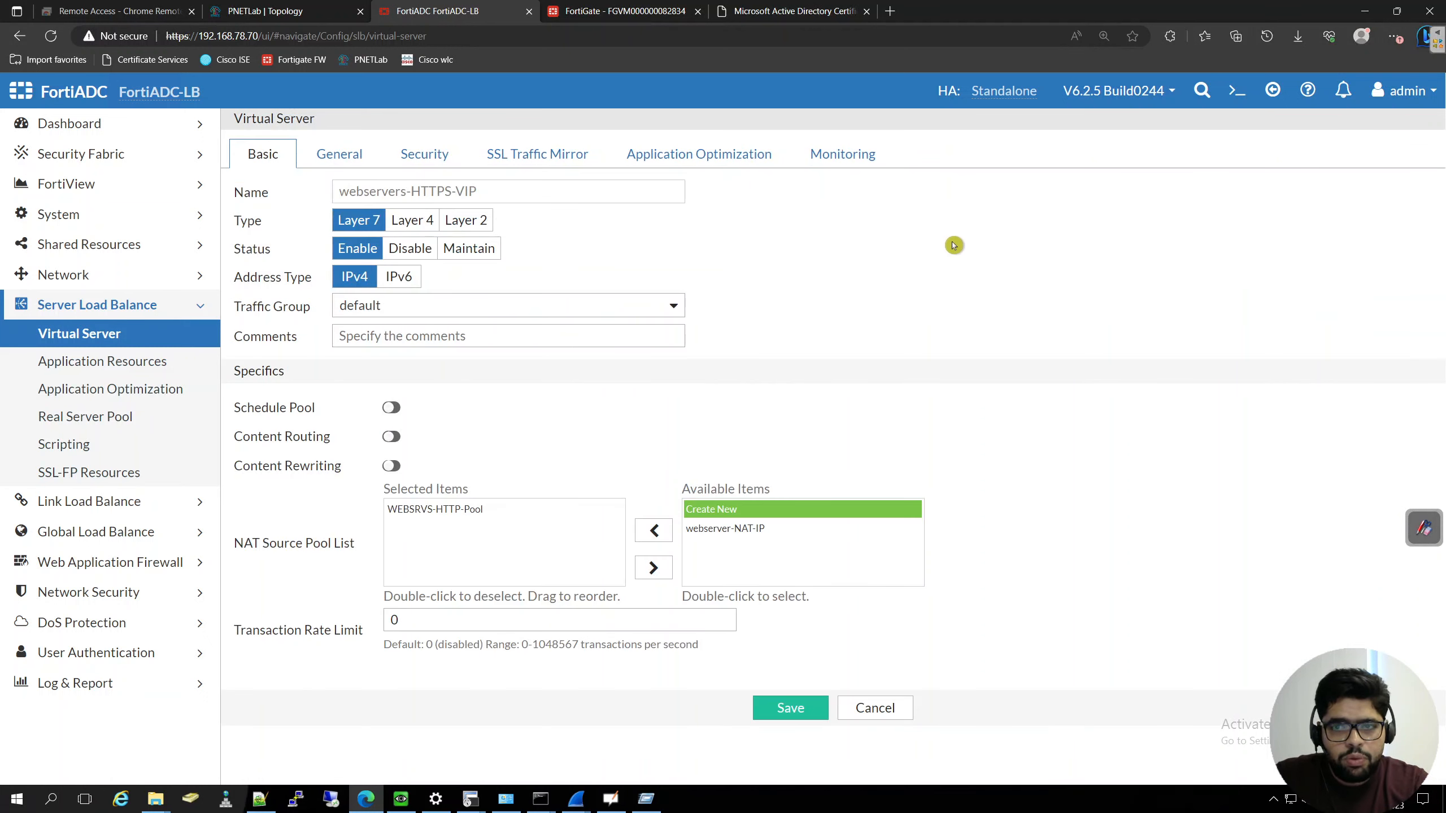
{"action": "left_click", "coordinate": [329, 154]}
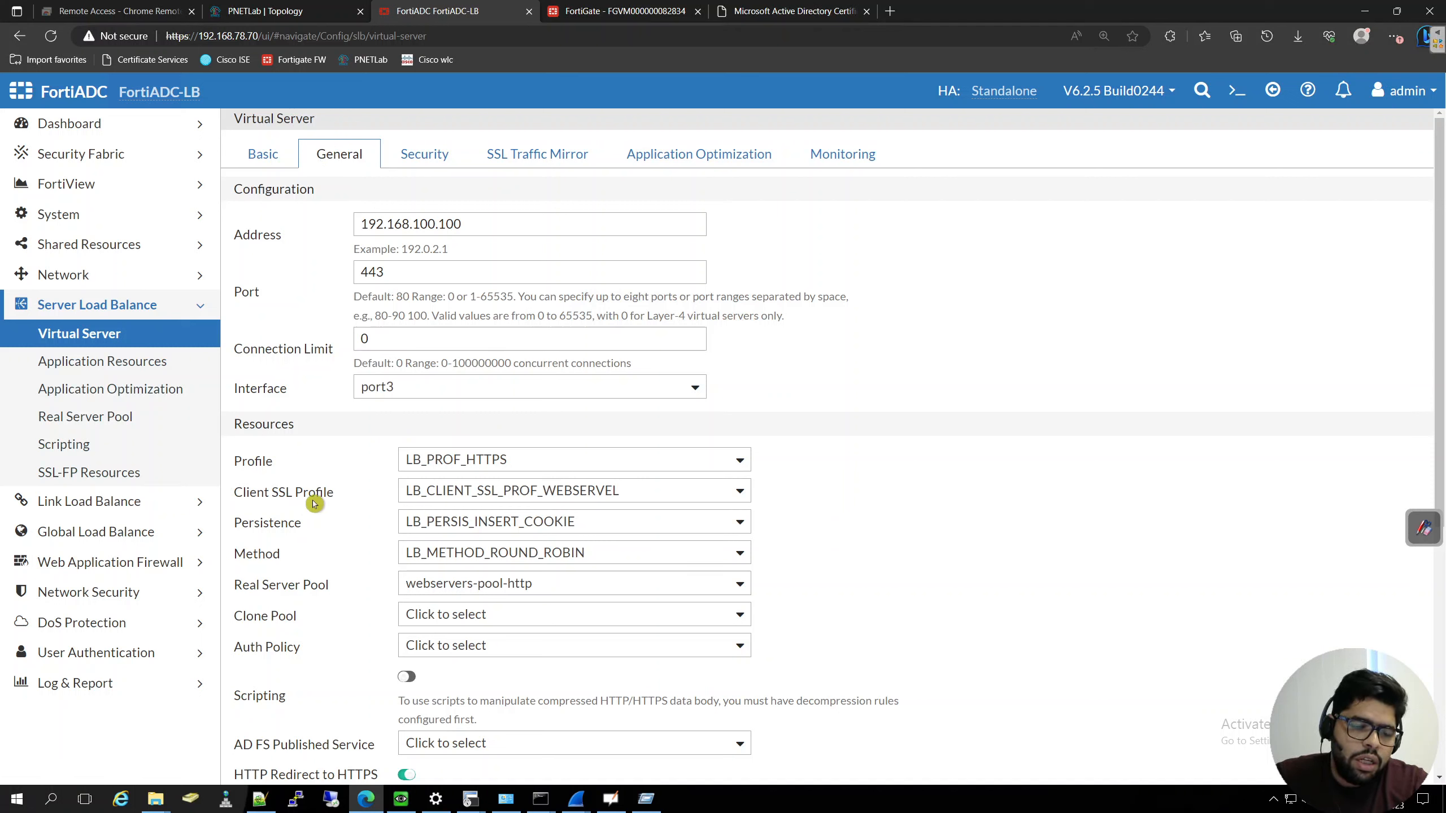
{"action": "left_click", "coordinate": [701, 487]}
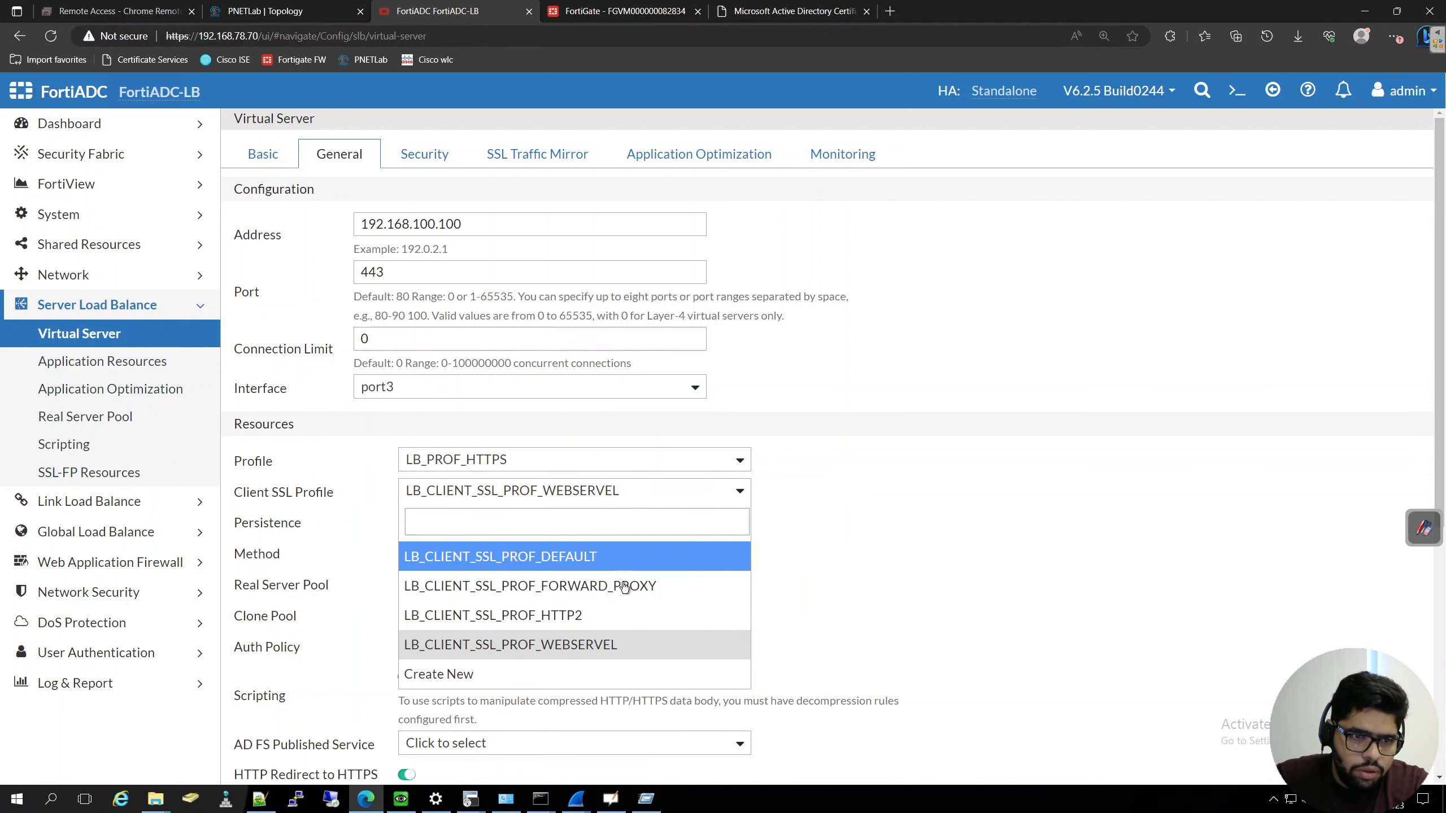
{"action": "left_click", "coordinate": [932, 516]}
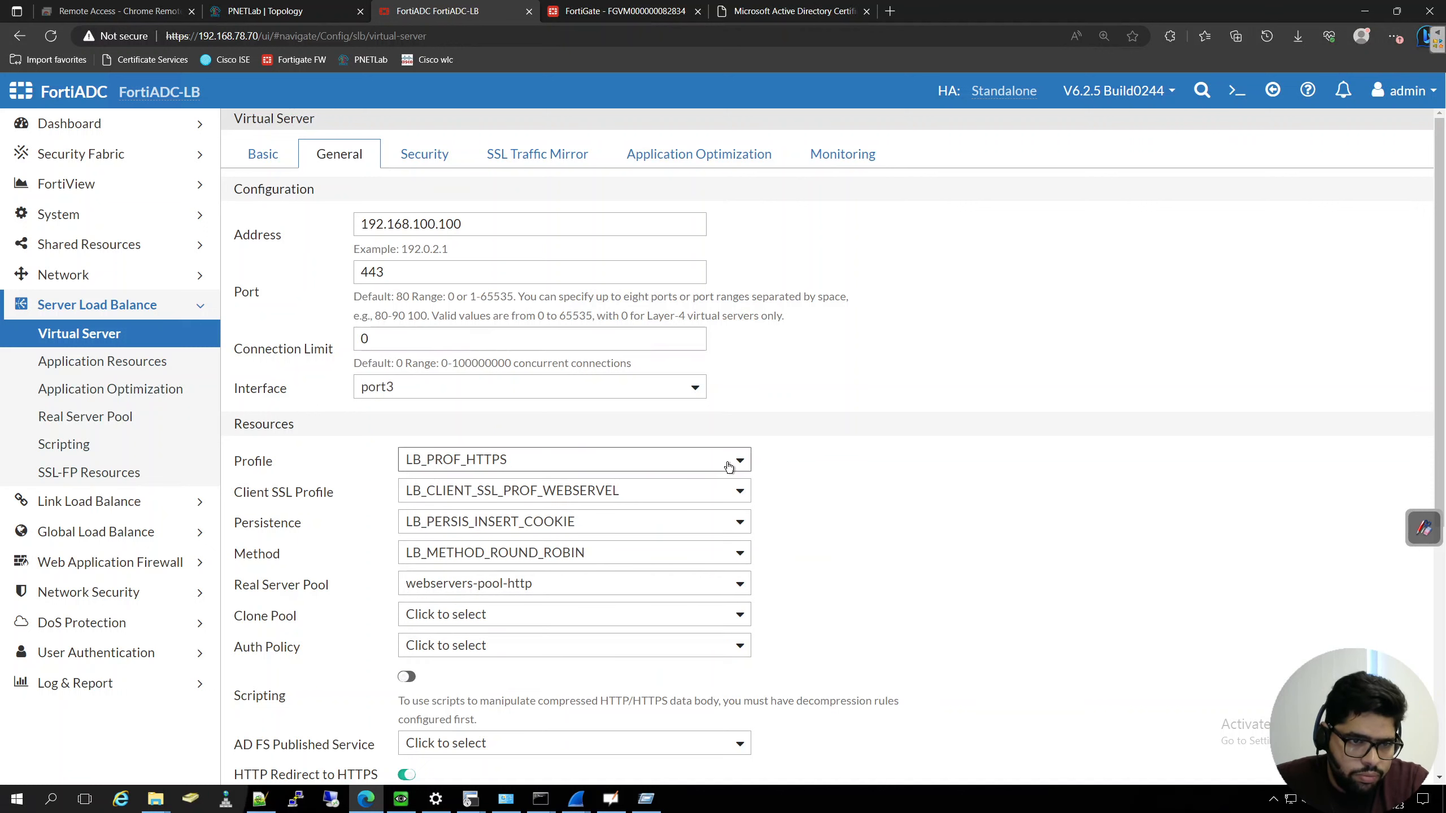
- Review the virtual server's address, port, resource and HTTP-to-HTTPS redirect settings
{"action": "scroll", "coordinate": [823, 519], "scroll_direction": "down", "scroll_amount": 5}
{"action": "scroll", "coordinate": [823, 515], "scroll_direction": "down", "scroll_amount": 2}
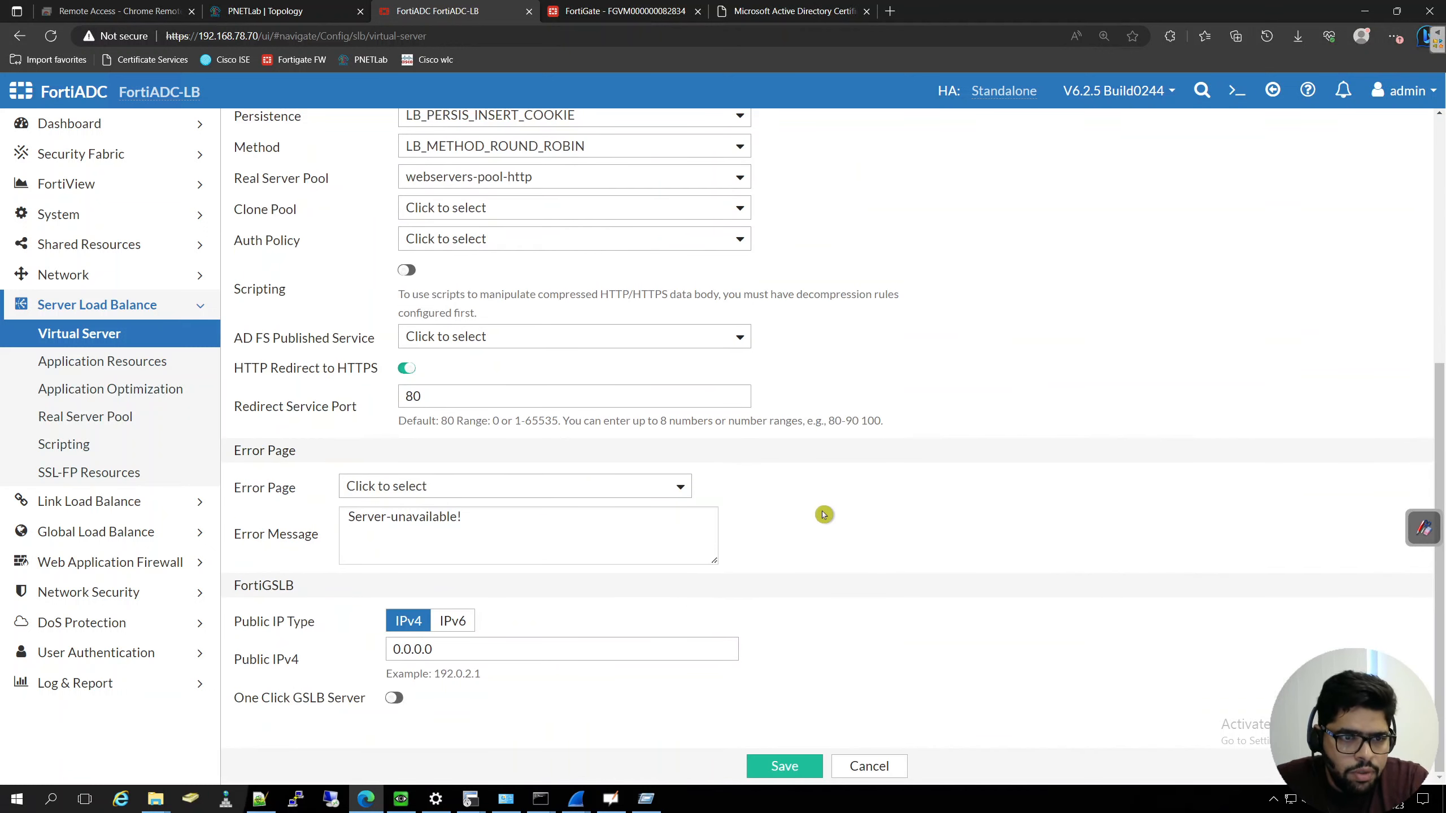
{"action": "scroll", "coordinate": [823, 512], "scroll_direction": "up", "scroll_amount": 4}
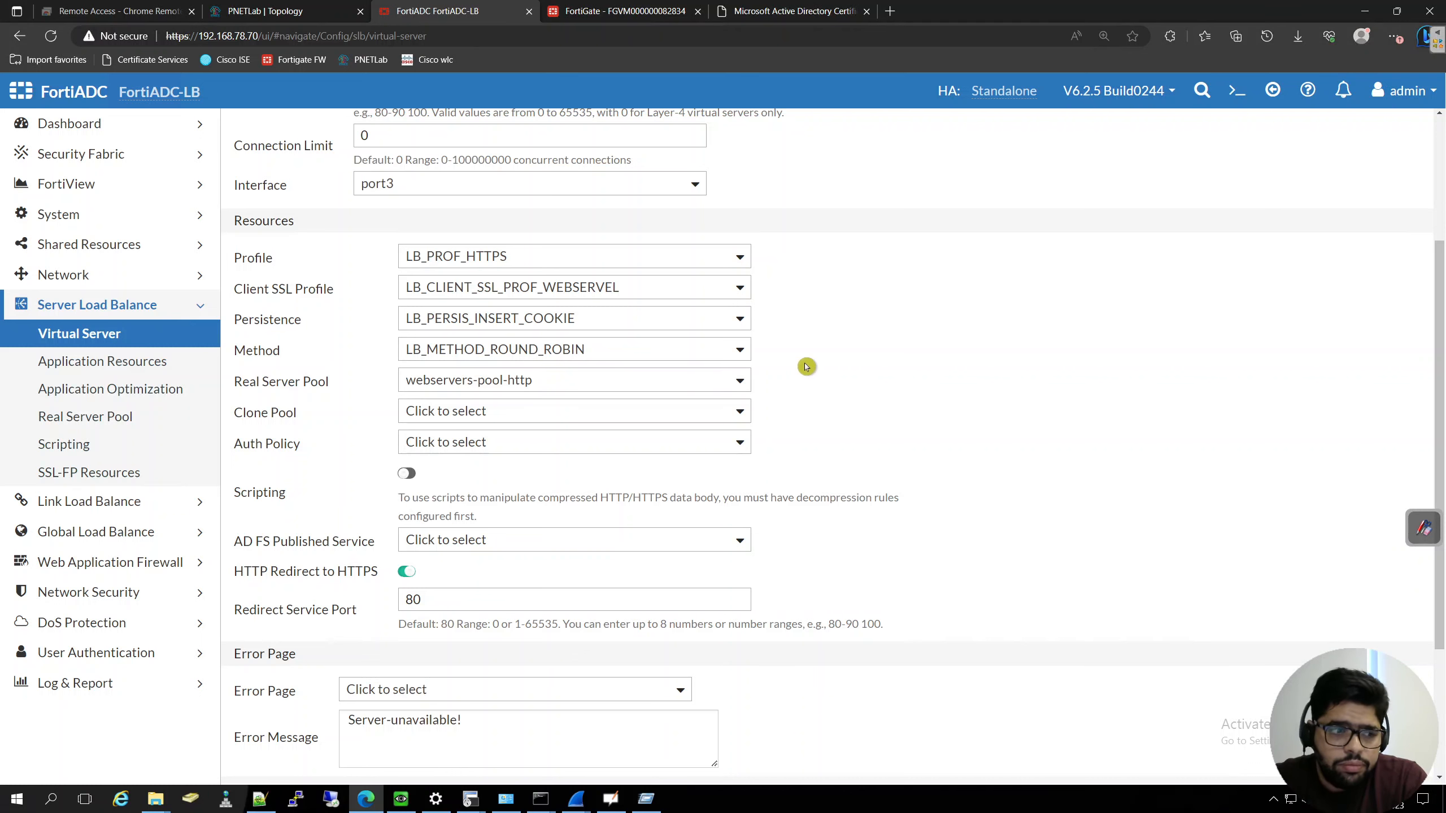
{"action": "scroll", "coordinate": [874, 338], "scroll_direction": "up", "scroll_amount": 3}
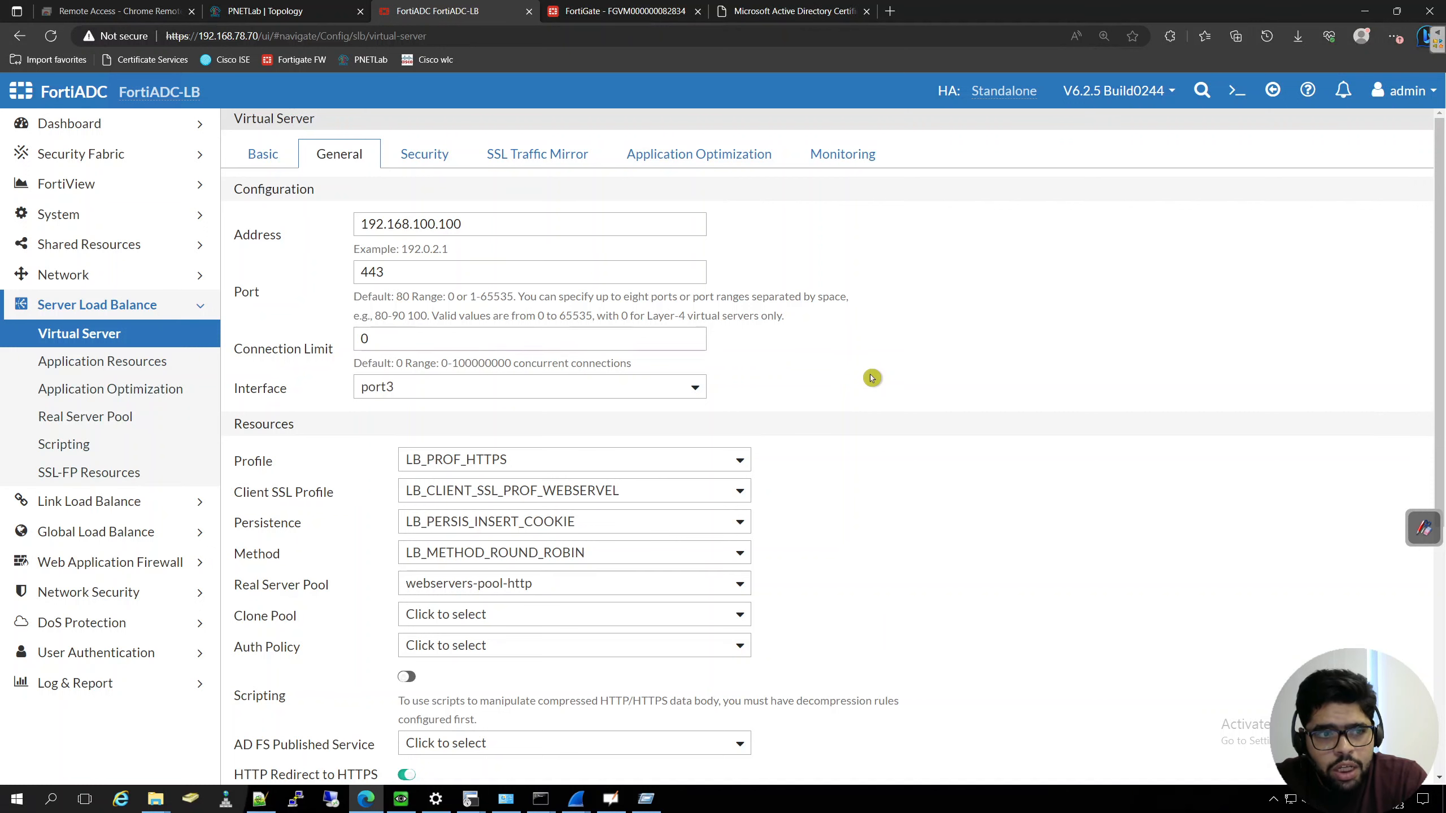
{"action": "scroll", "coordinate": [872, 379], "scroll_direction": "down", "scroll_amount": 2}
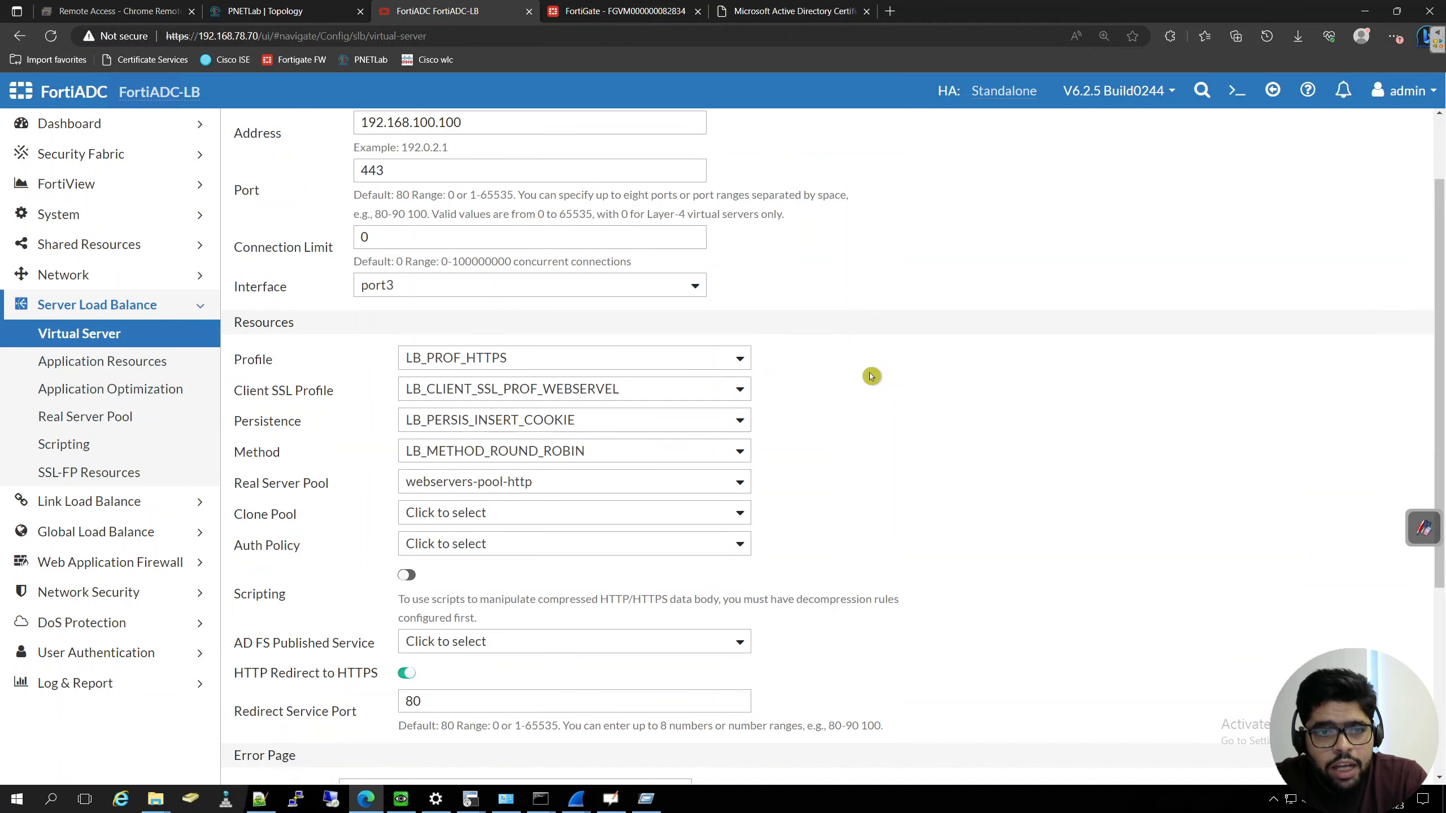
- Open the High Availability configuration of the FortiADC-LB node and select the Active-Passive cluster mode
{"action": "left_click", "coordinate": [129, 215]}
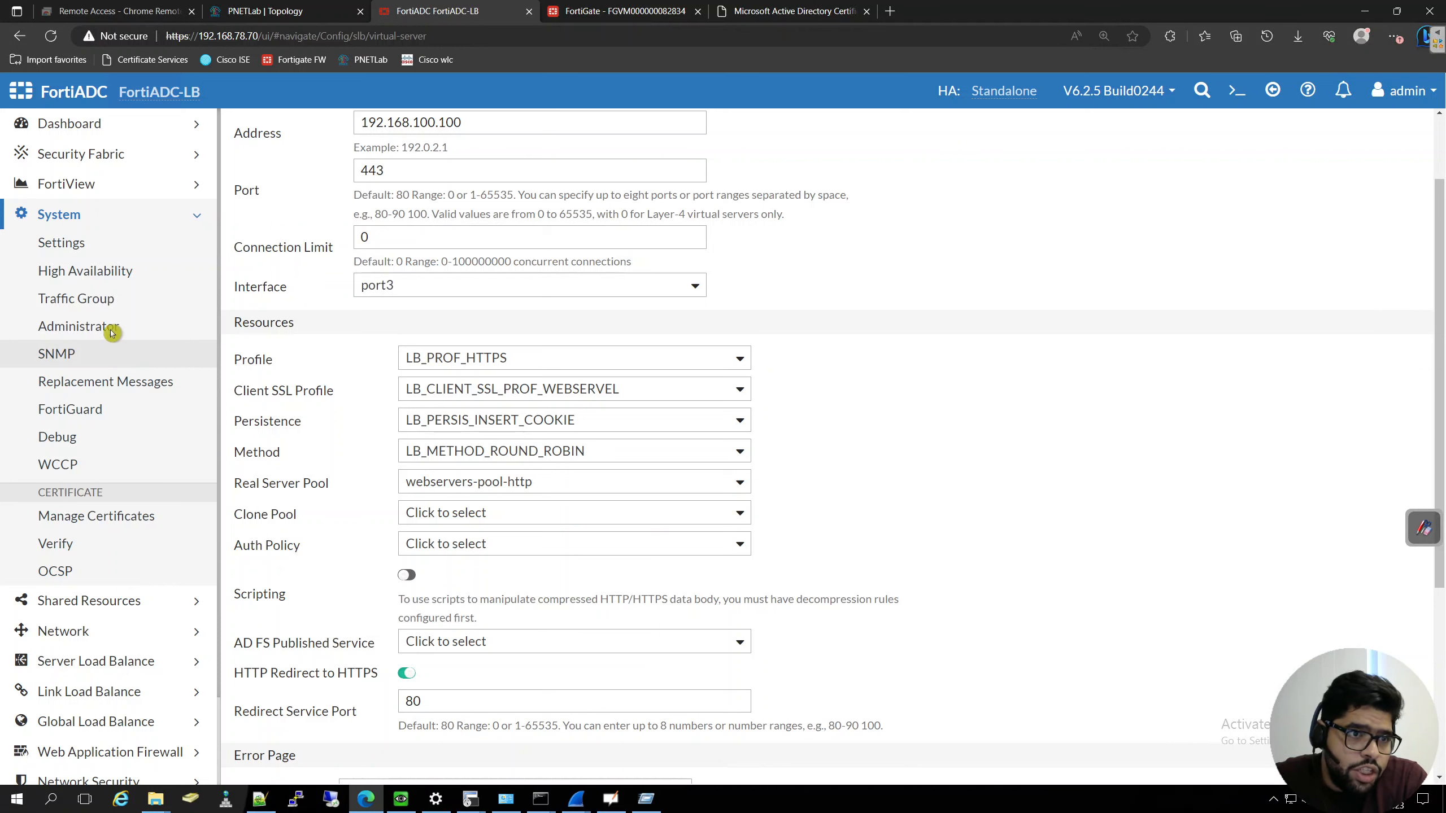
{"action": "left_click", "coordinate": [109, 273]}
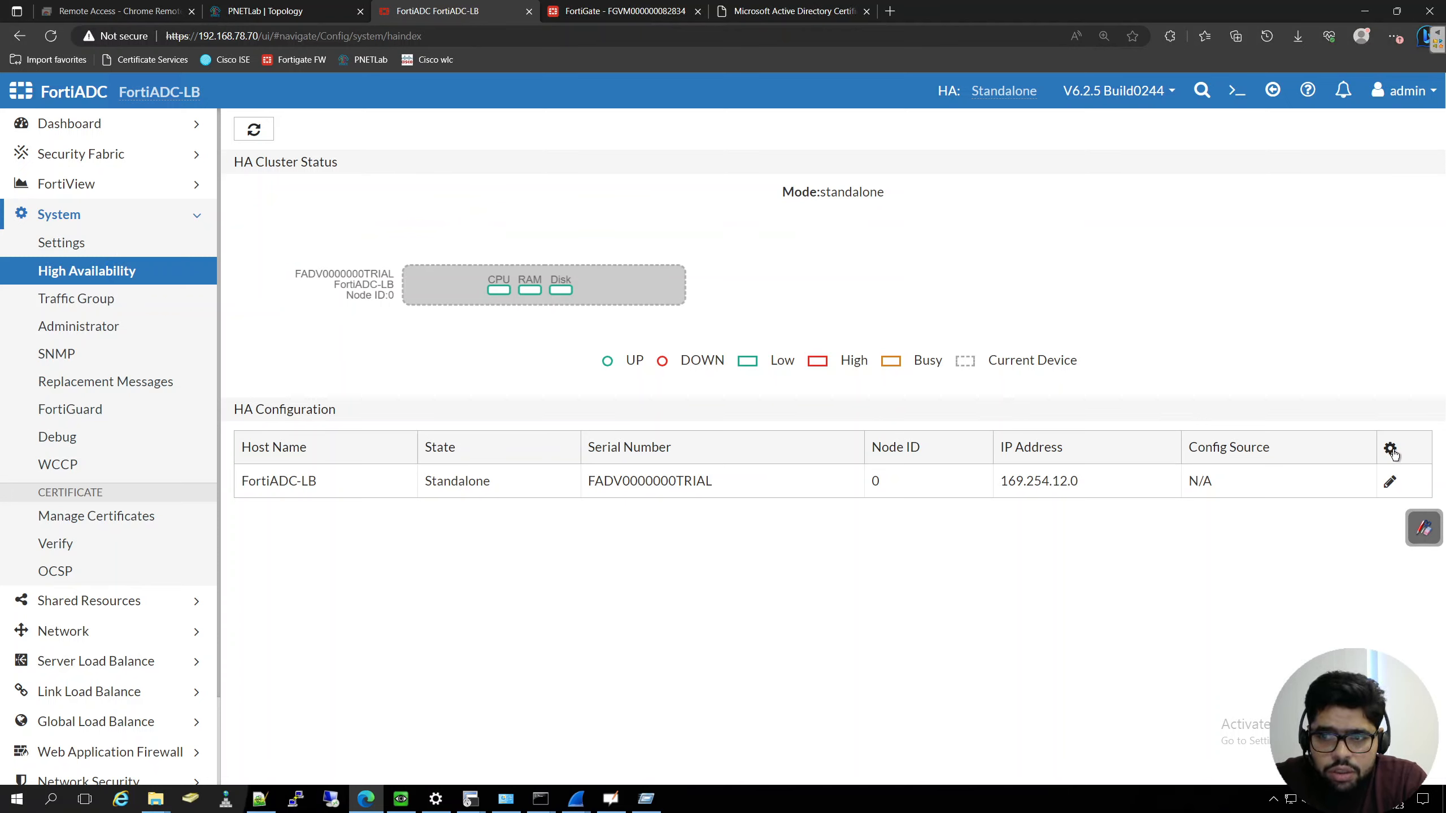
{"action": "left_click", "coordinate": [1389, 483]}
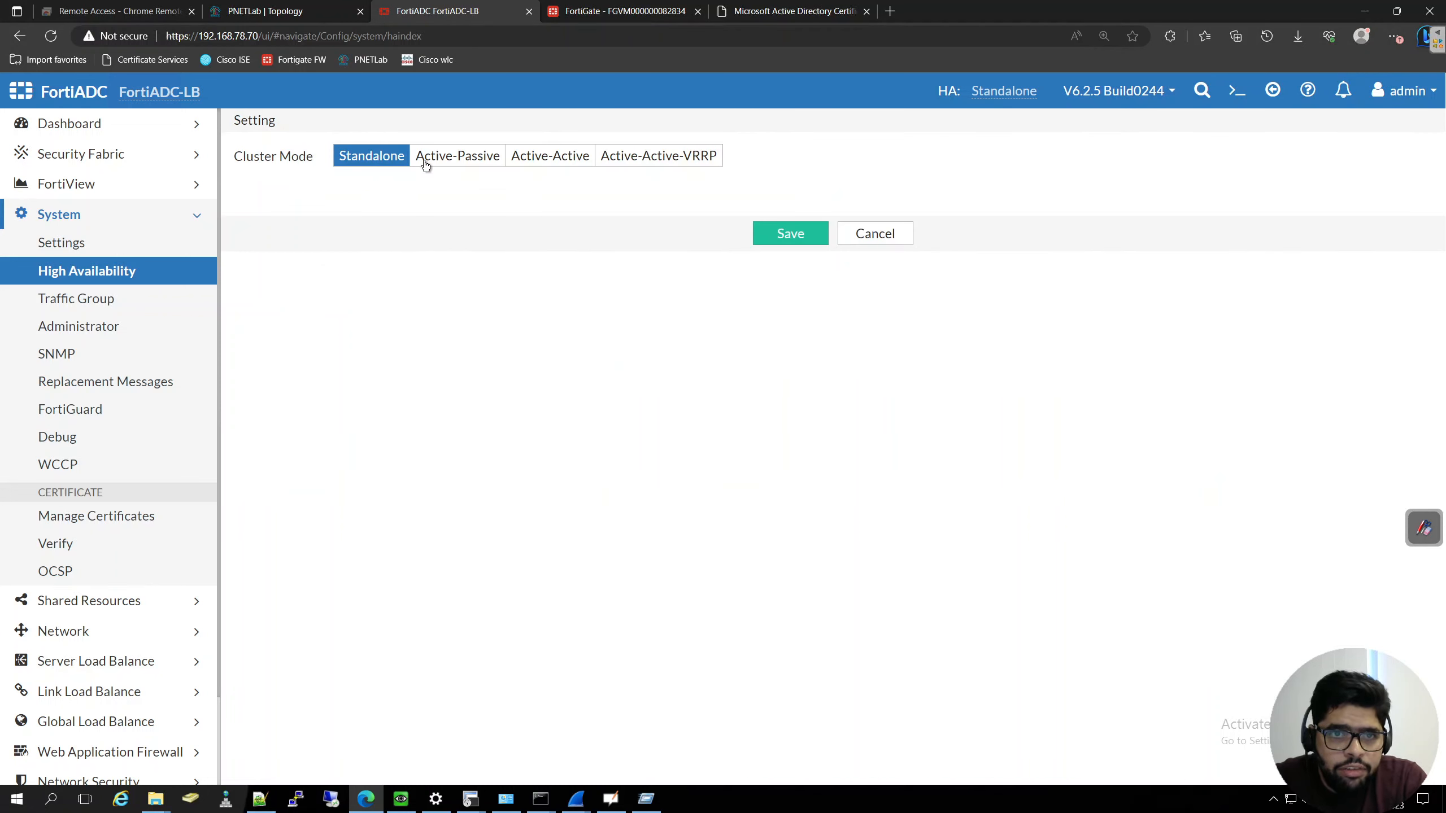
{"action": "left_click", "coordinate": [429, 163]}
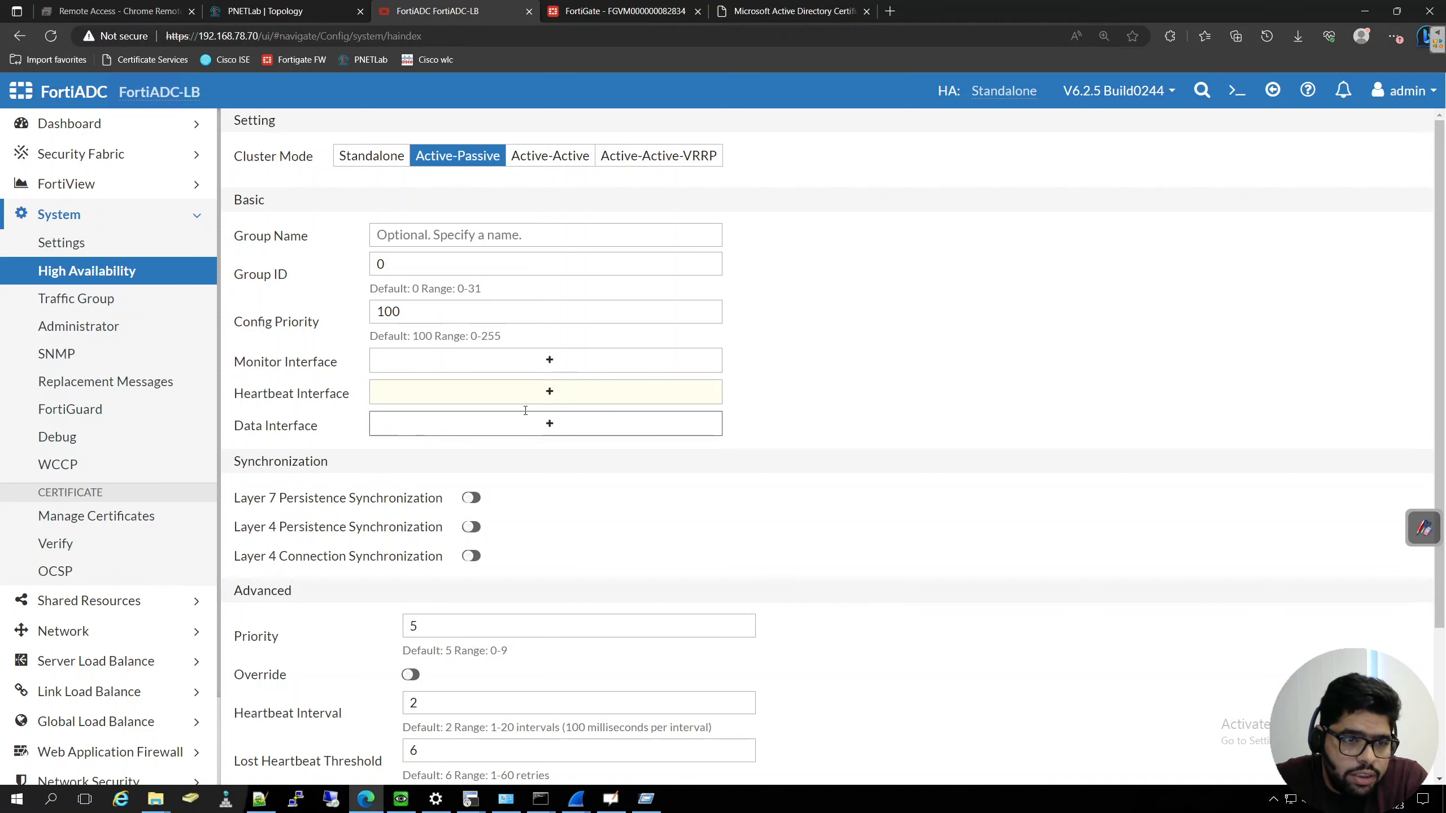
- Look through the basic, synchronization and advanced settings offered for the Active-Passive cluster
{"action": "scroll", "coordinate": [511, 499], "scroll_direction": "down", "scroll_amount": 3}
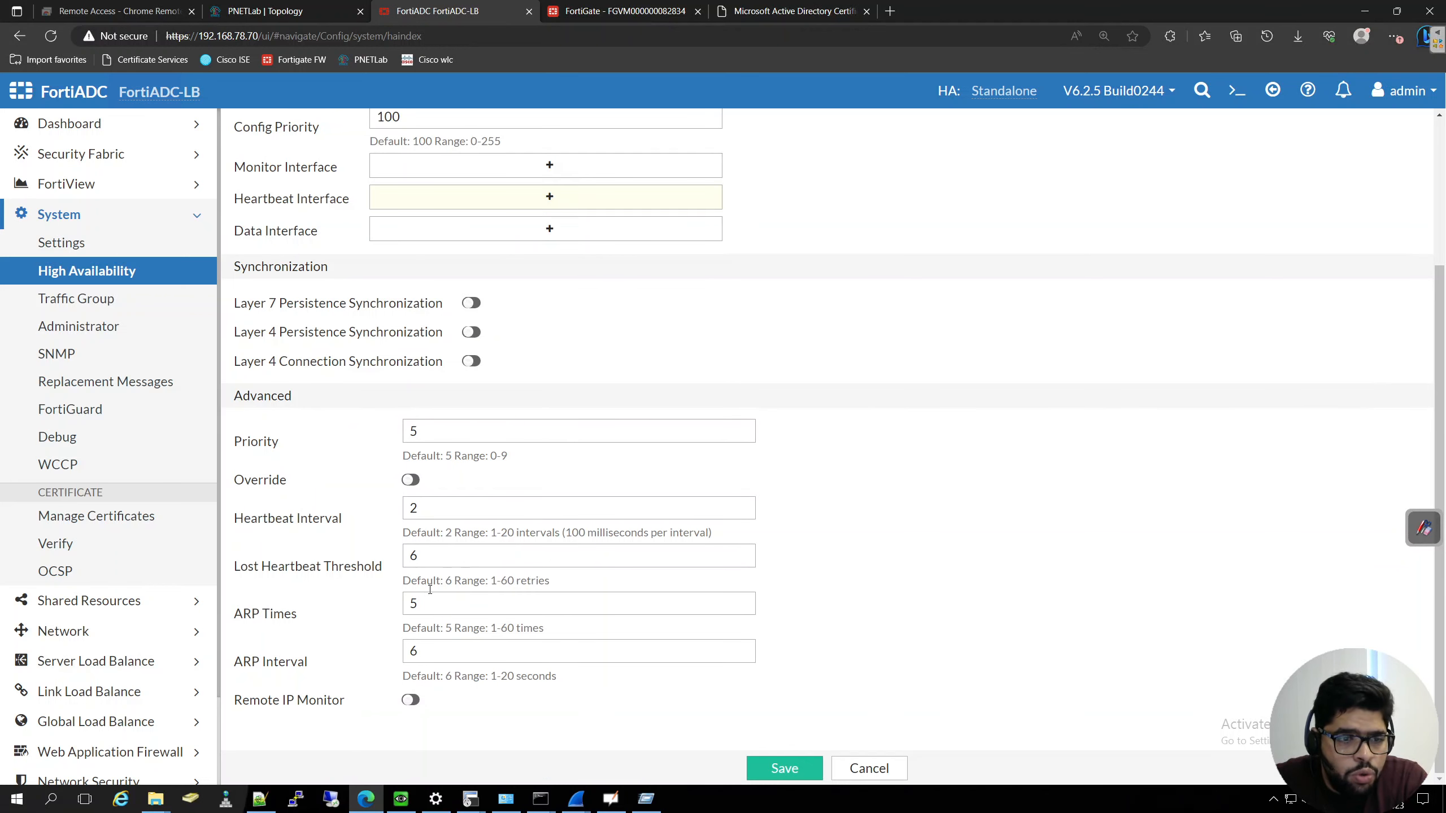
{"action": "scroll", "coordinate": [365, 475], "scroll_direction": "up", "scroll_amount": 3}
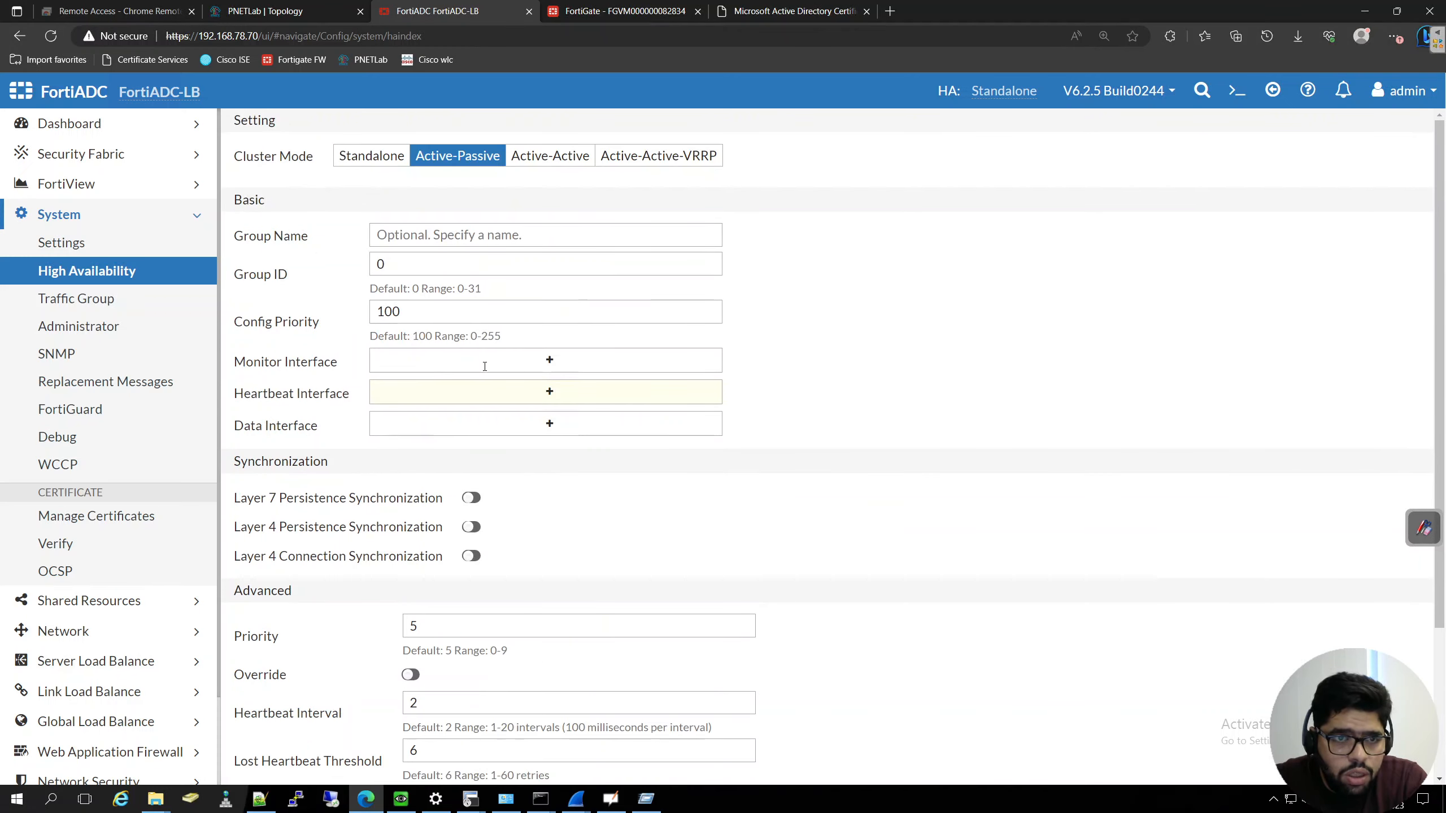
{"action": "scroll", "coordinate": [482, 364], "scroll_direction": "down", "scroll_amount": 3}
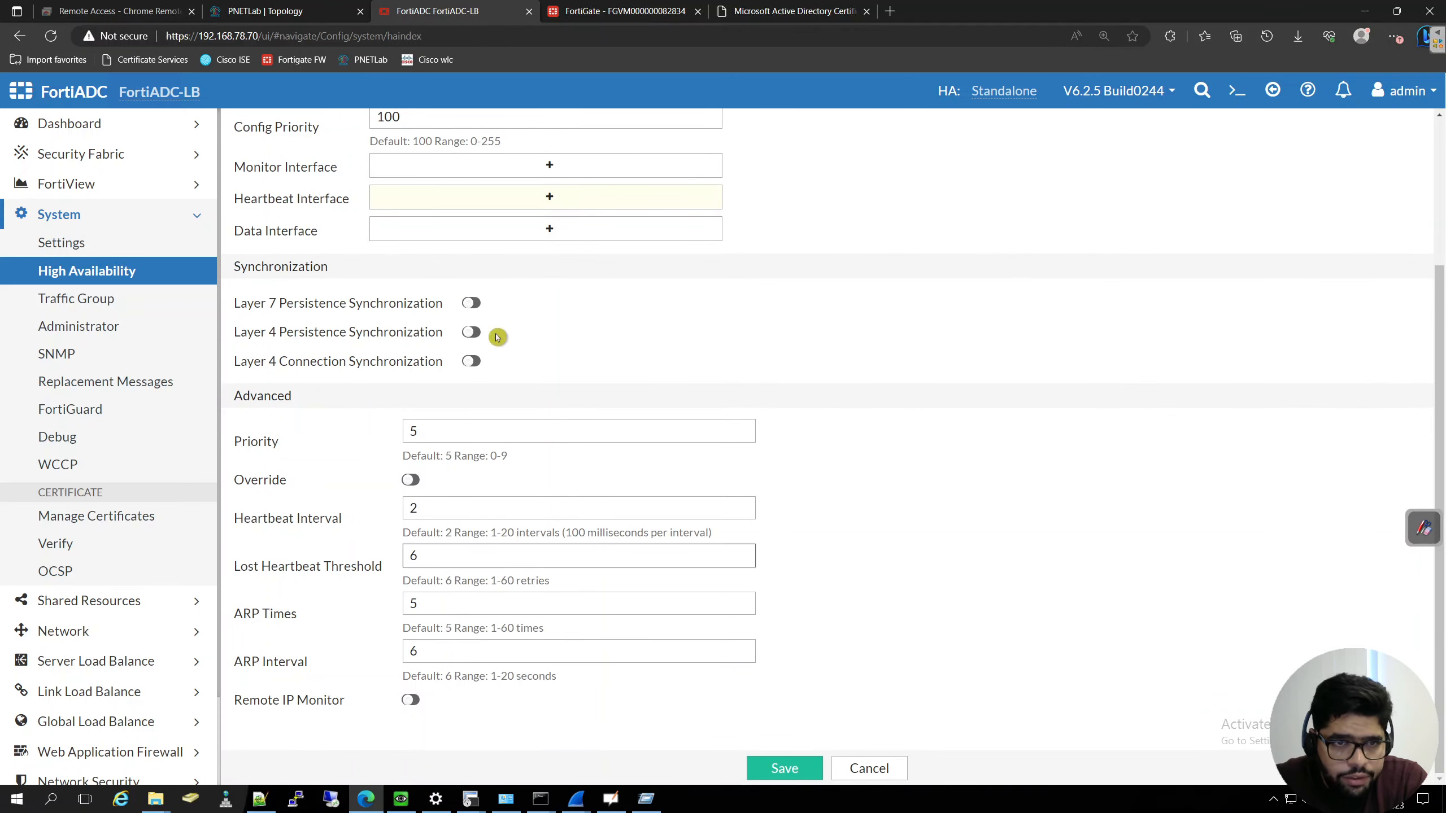
{"action": "scroll", "coordinate": [495, 350], "scroll_direction": "up", "scroll_amount": 3}
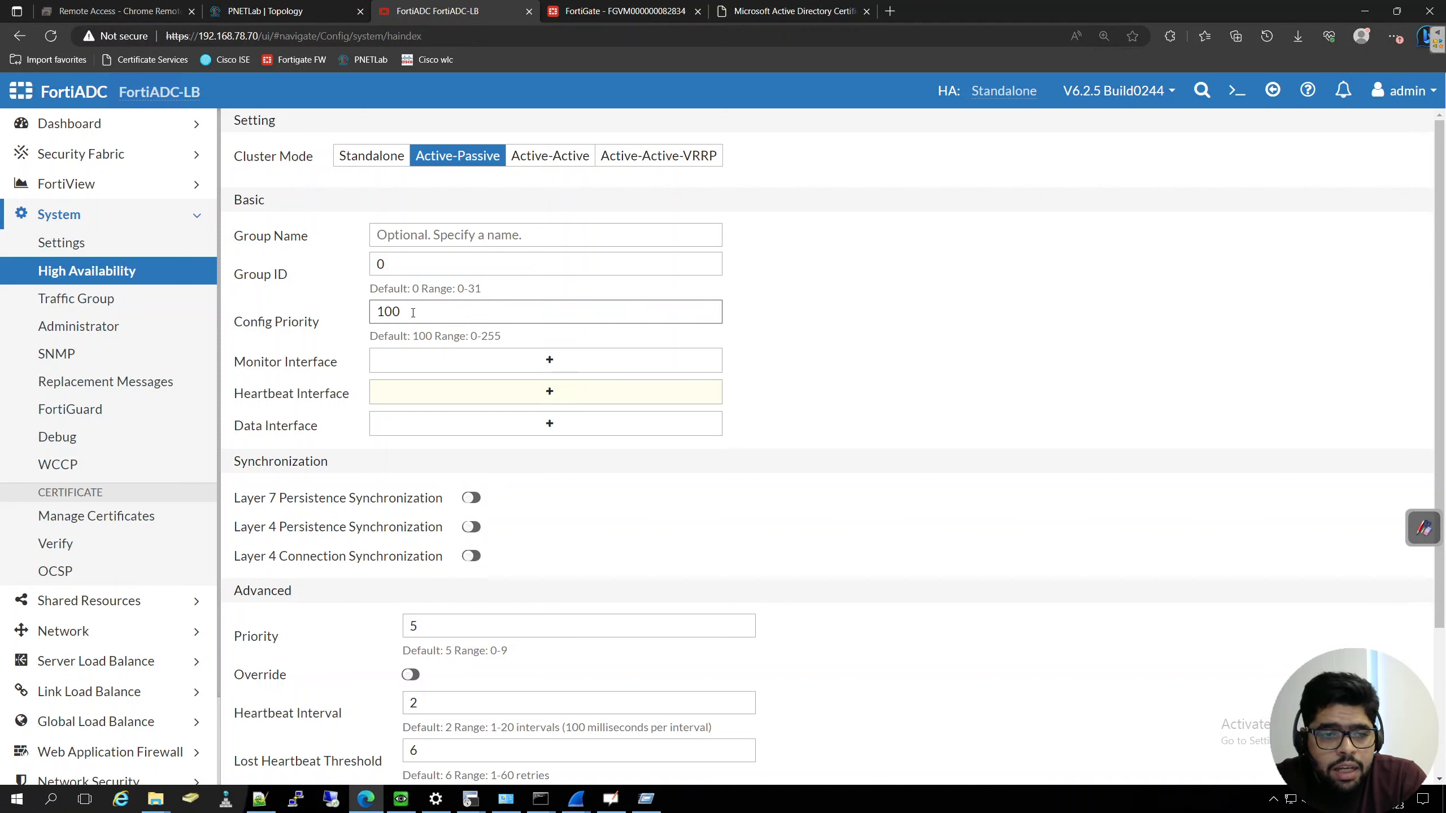
- Check the ports available for the monitor, heartbeat and data interfaces without selecting any
{"action": "left_click", "coordinate": [555, 359]}
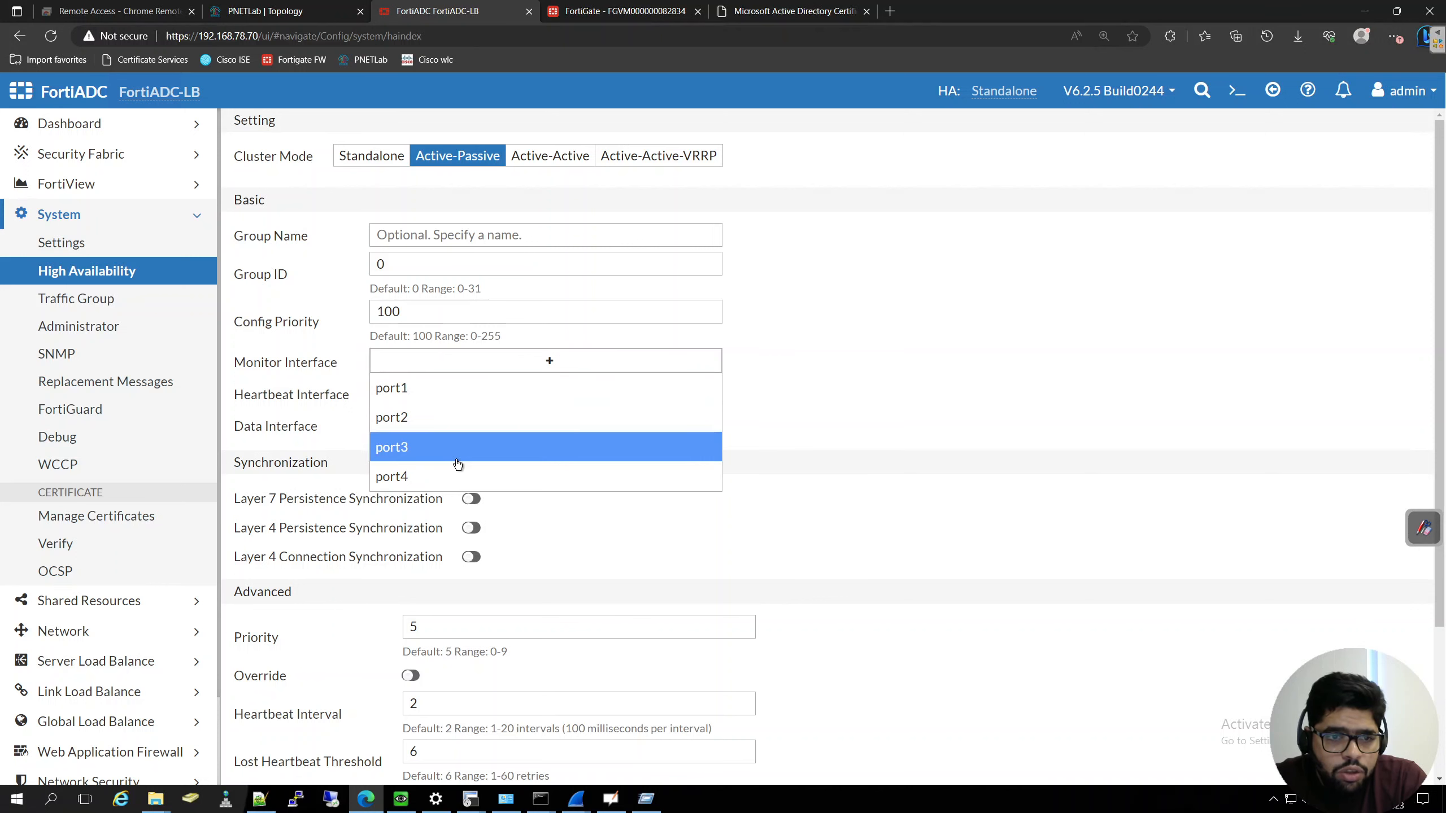
{"action": "left_click", "coordinate": [900, 316]}
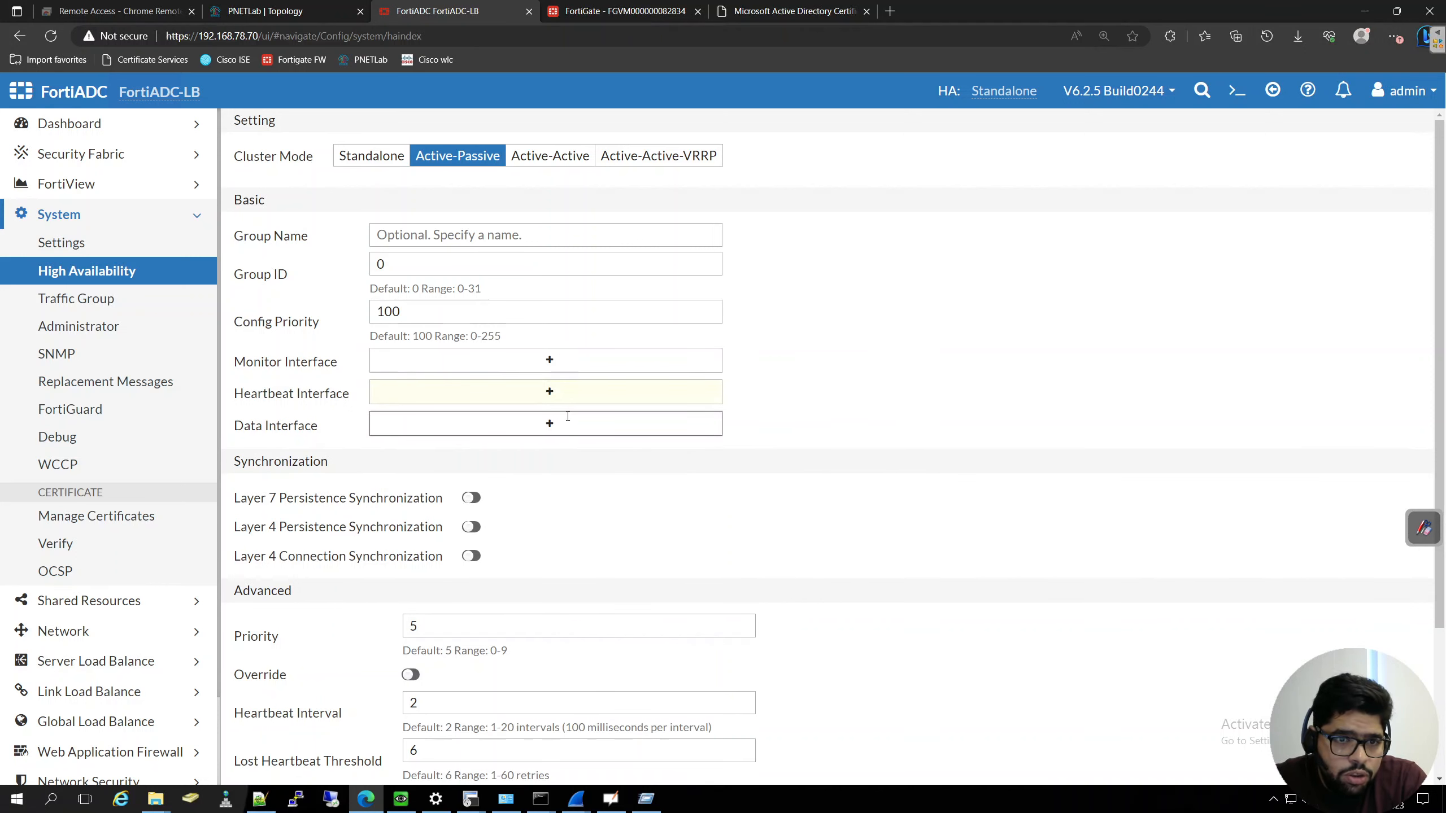
{"action": "left_click", "coordinate": [552, 392]}
{"action": "left_click", "coordinate": [1018, 303]}
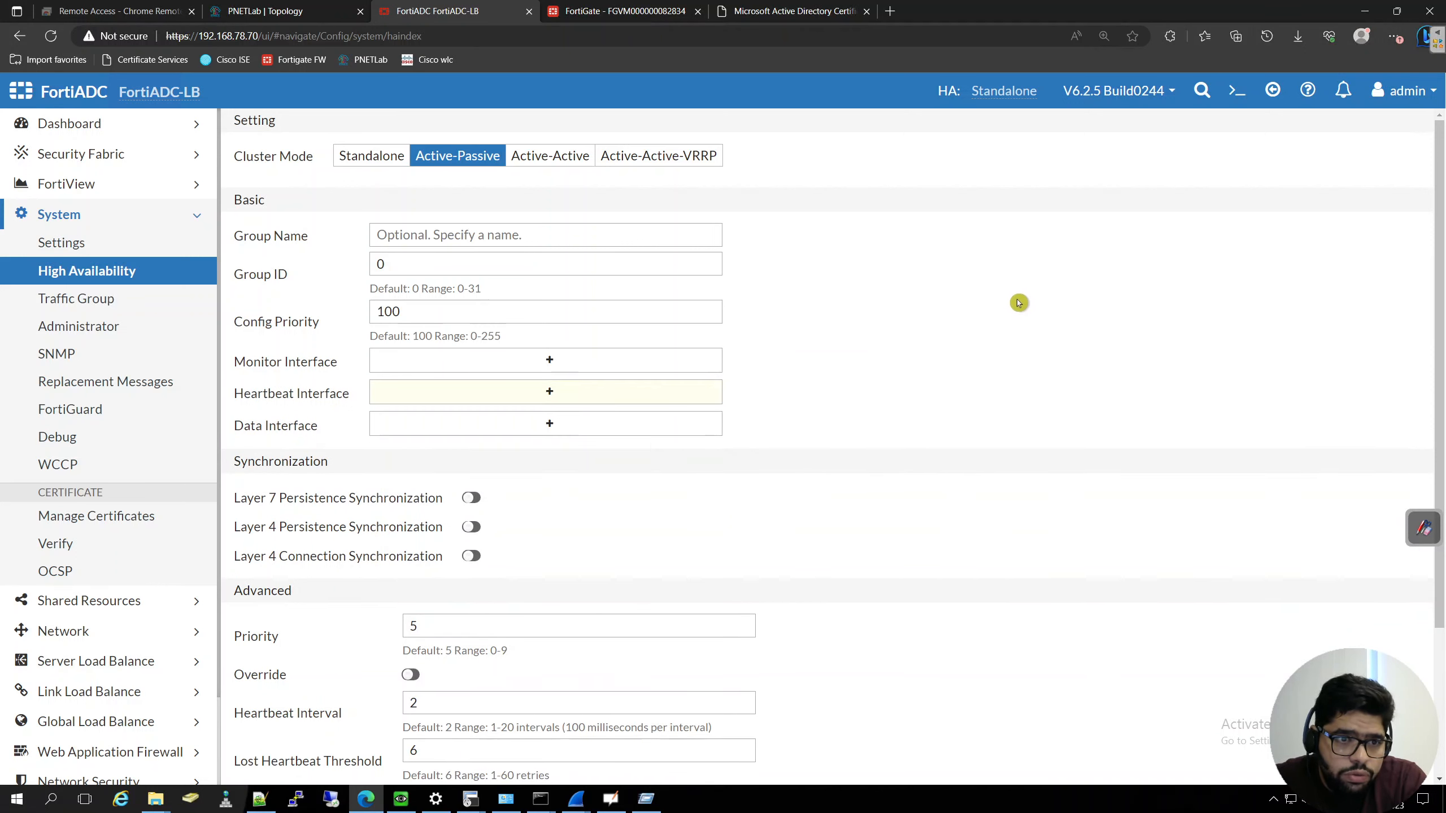
{"action": "left_click", "coordinate": [564, 419]}
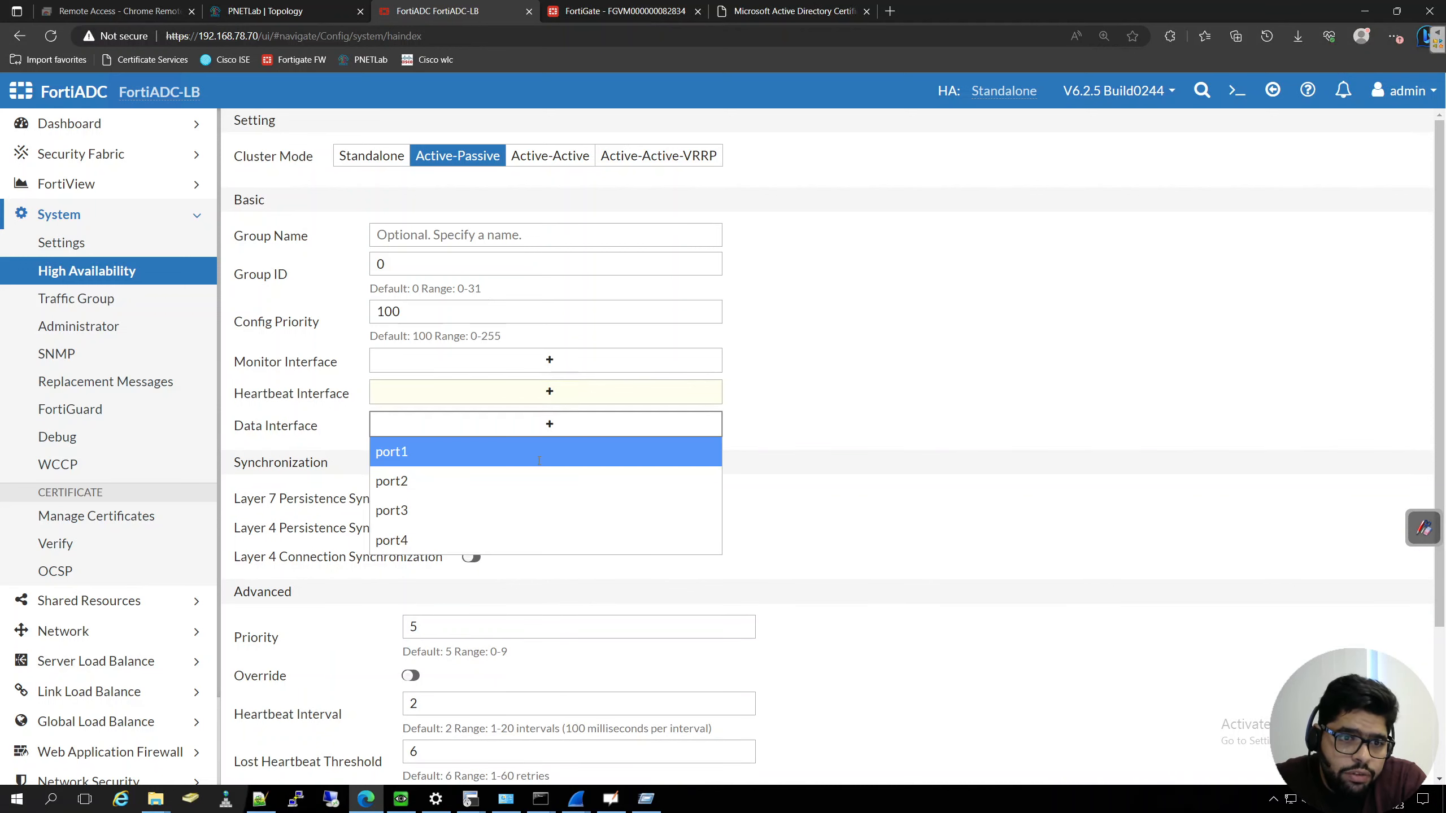
{"action": "left_click", "coordinate": [950, 354]}
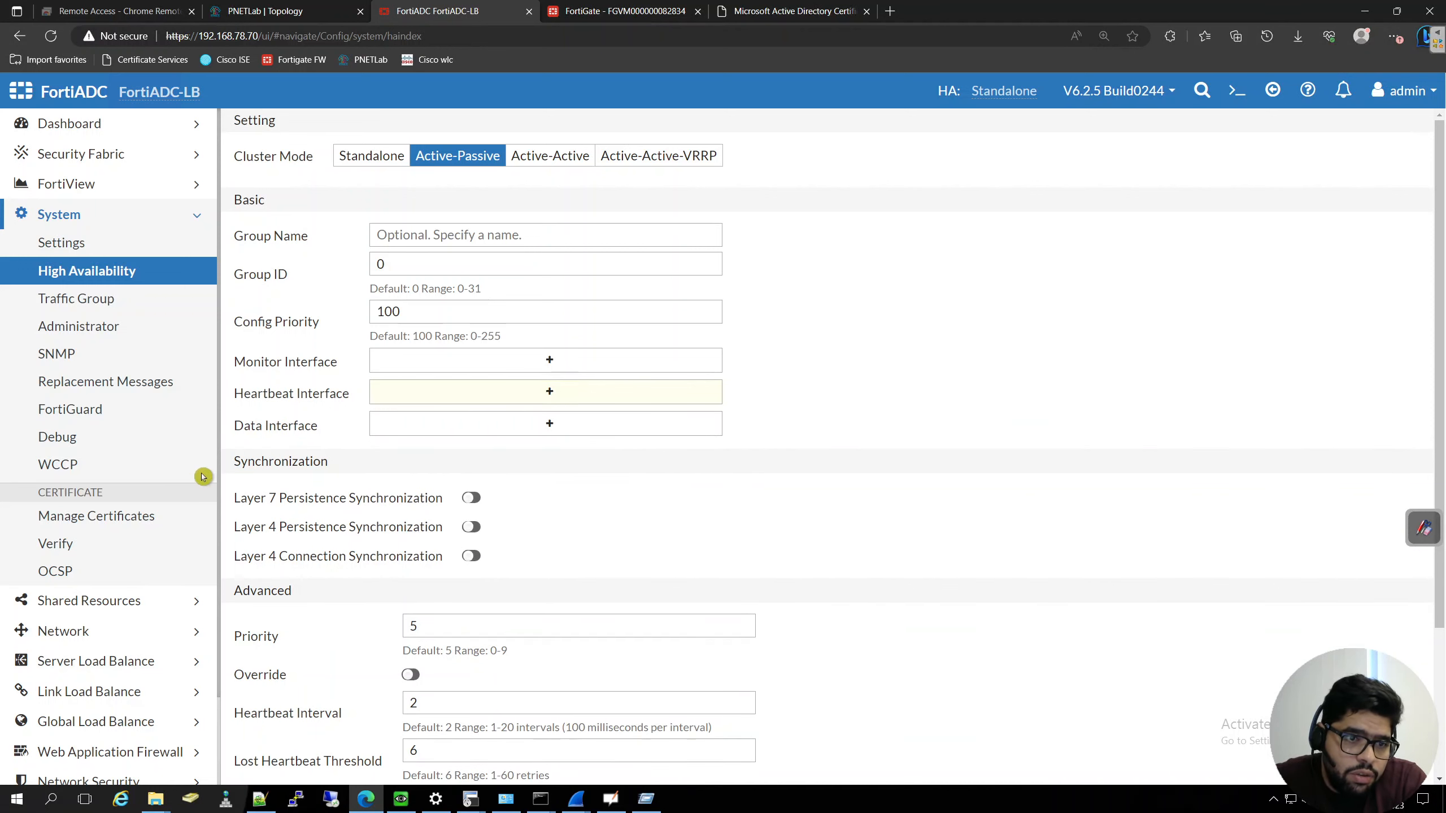
- Review the advanced cluster settings, including priority, override, heartbeat, ARP and remote IP monitor options
{"action": "scroll", "coordinate": [590, 504], "scroll_direction": "down", "scroll_amount": 2}
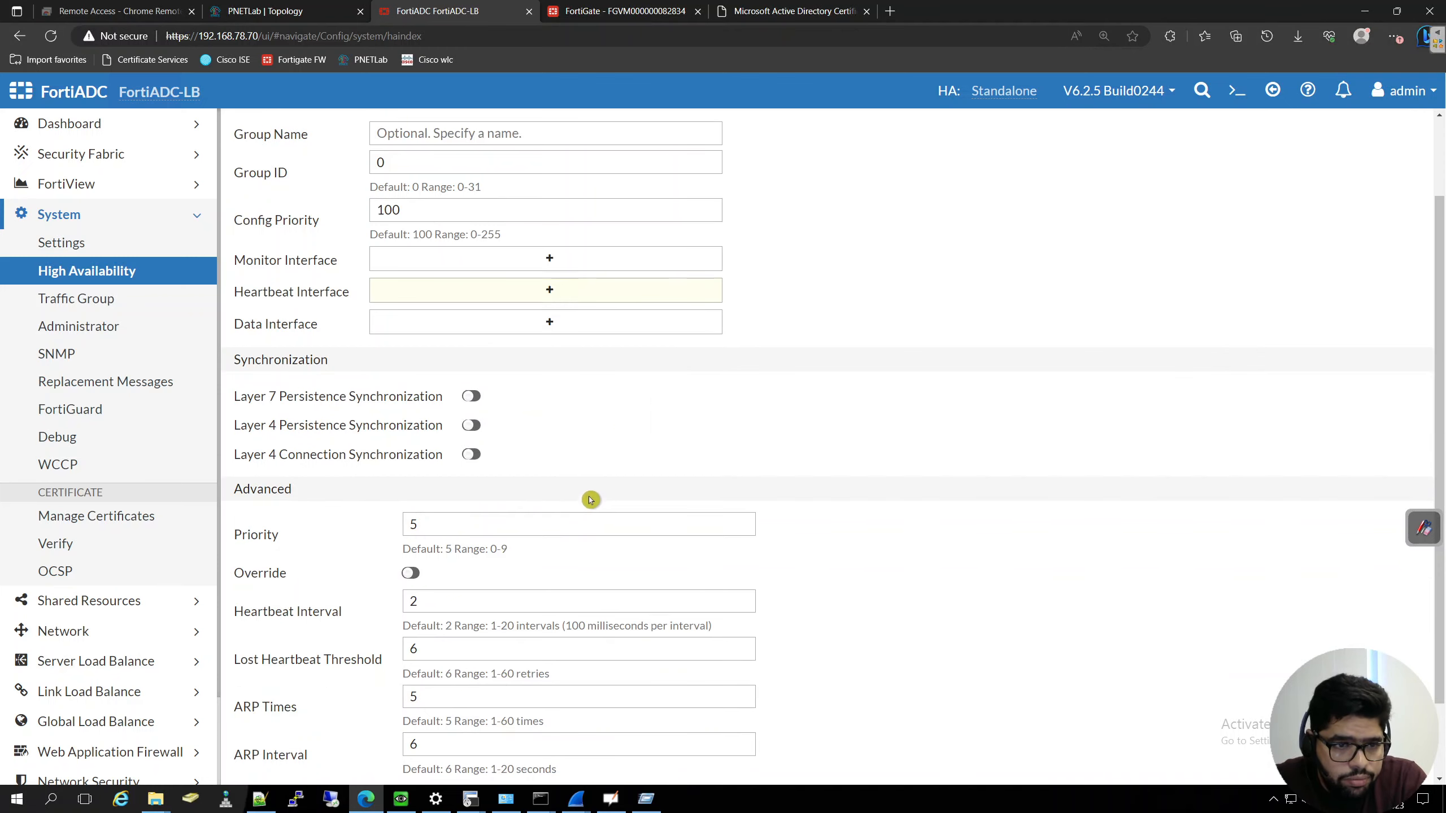
{"action": "scroll", "coordinate": [587, 494], "scroll_direction": "down", "scroll_amount": 2}
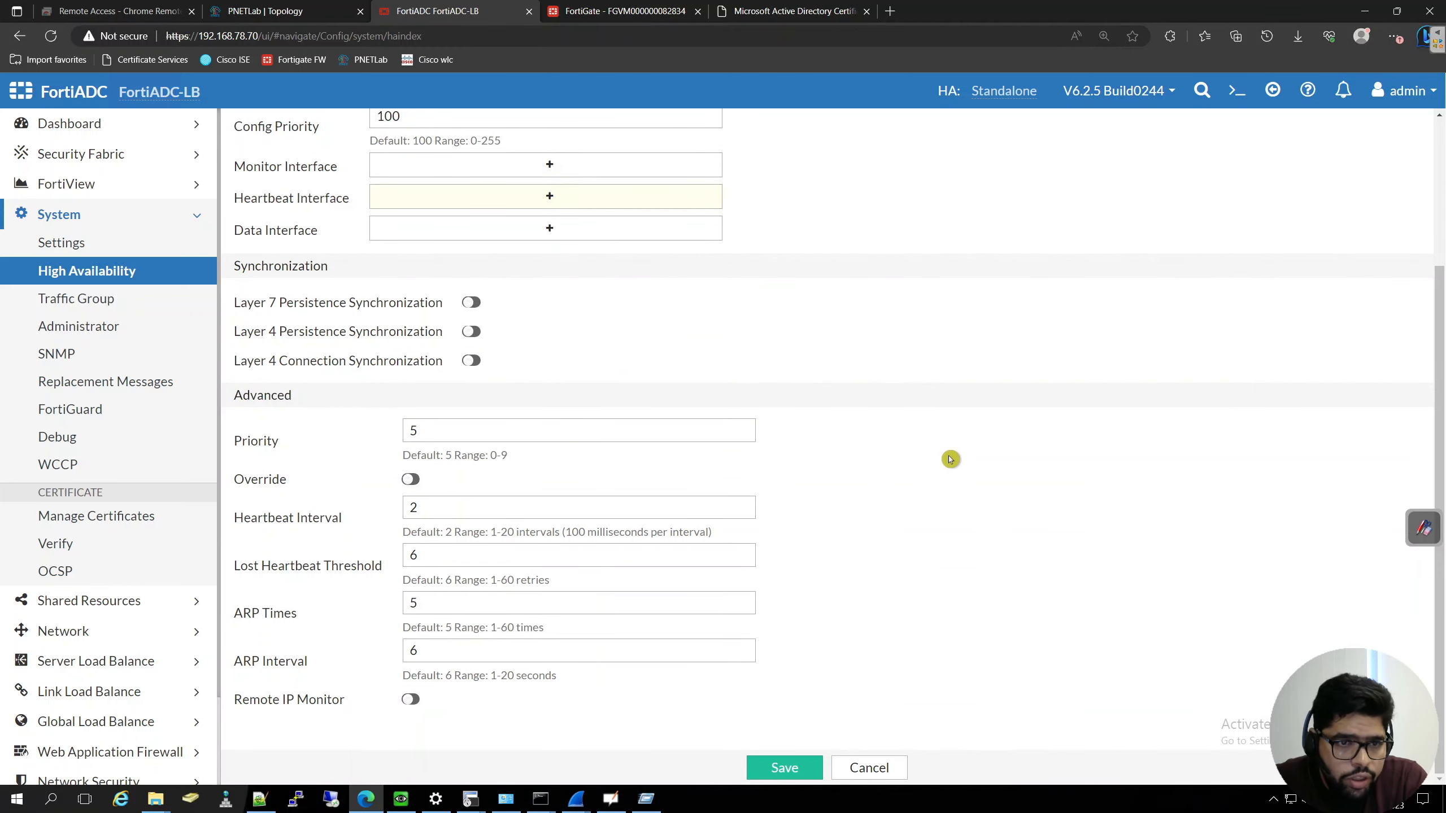
{"action": "scroll", "coordinate": [941, 439], "scroll_direction": "up", "scroll_amount": 4}
{"action": "scroll", "coordinate": [924, 436], "scroll_direction": "down", "scroll_amount": 4}
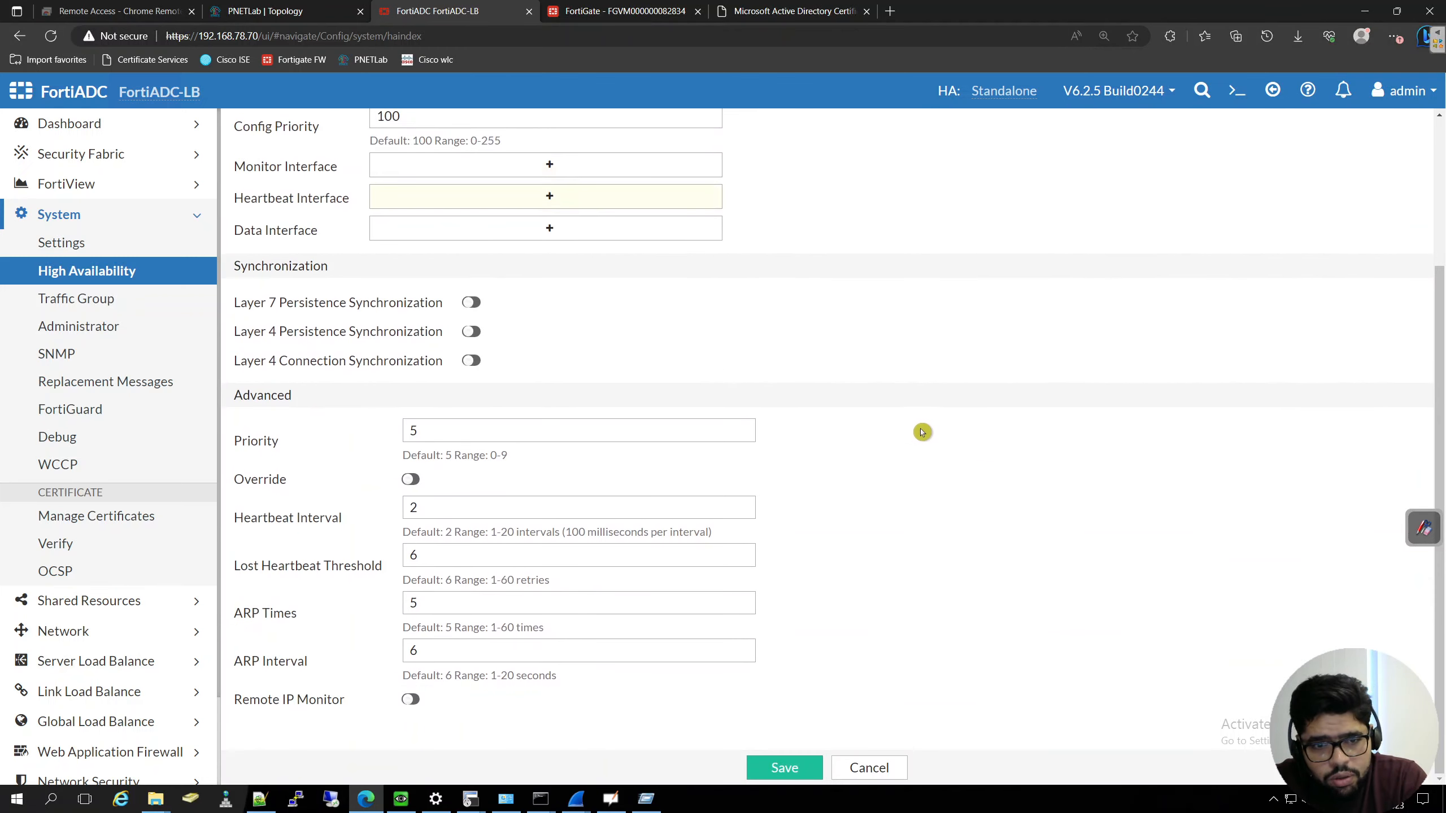